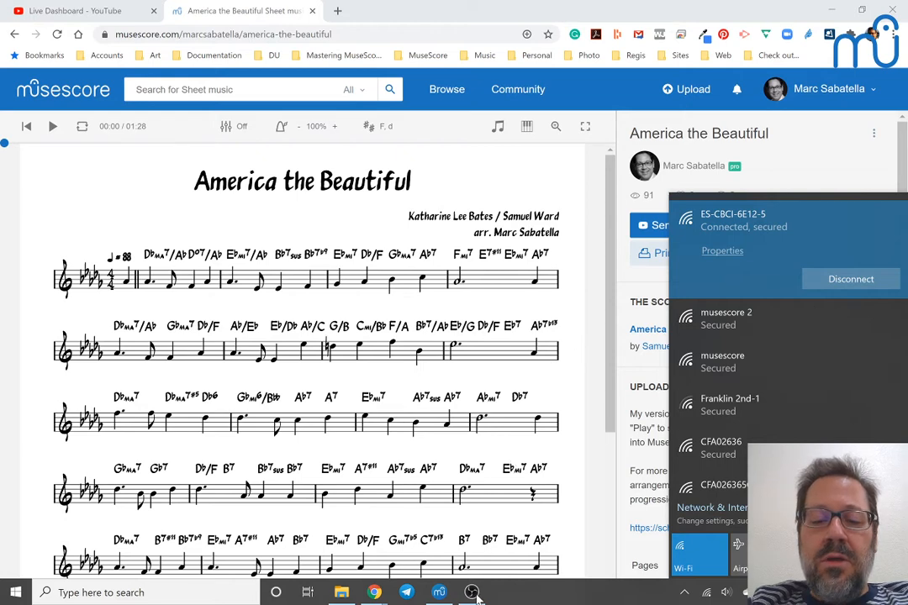
Play the America the Beautiful performance on its musescore.com page and pause it partway through
{"action": "left_click", "coordinate": [229, 193]}
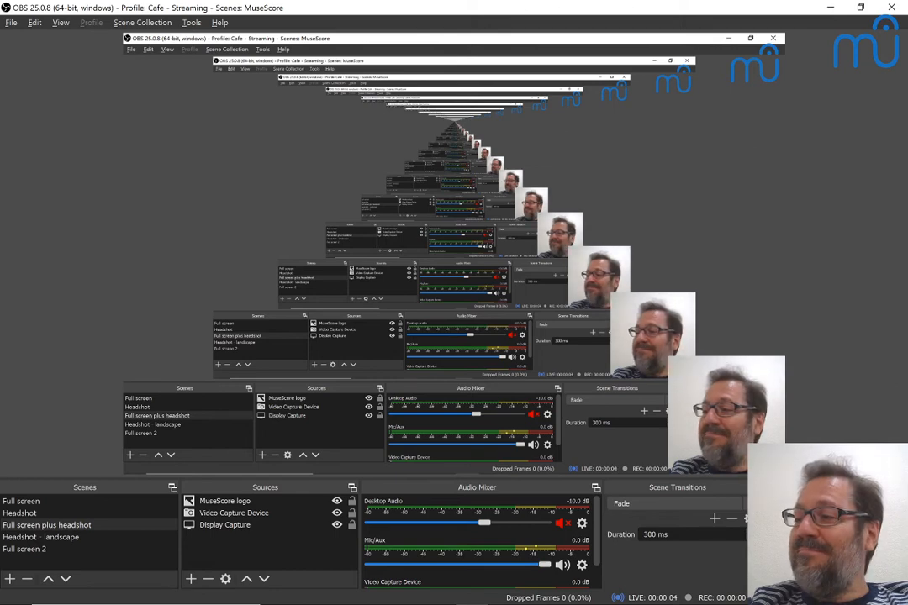
{"action": "key", "text": "alt+Tab"}
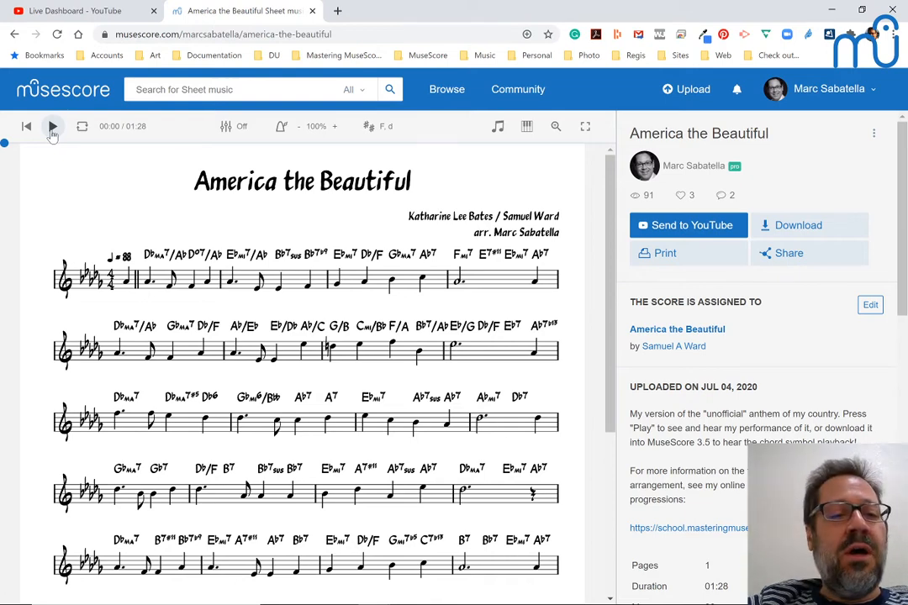
{"action": "key", "text": "XF86AudioRaiseVolume"}
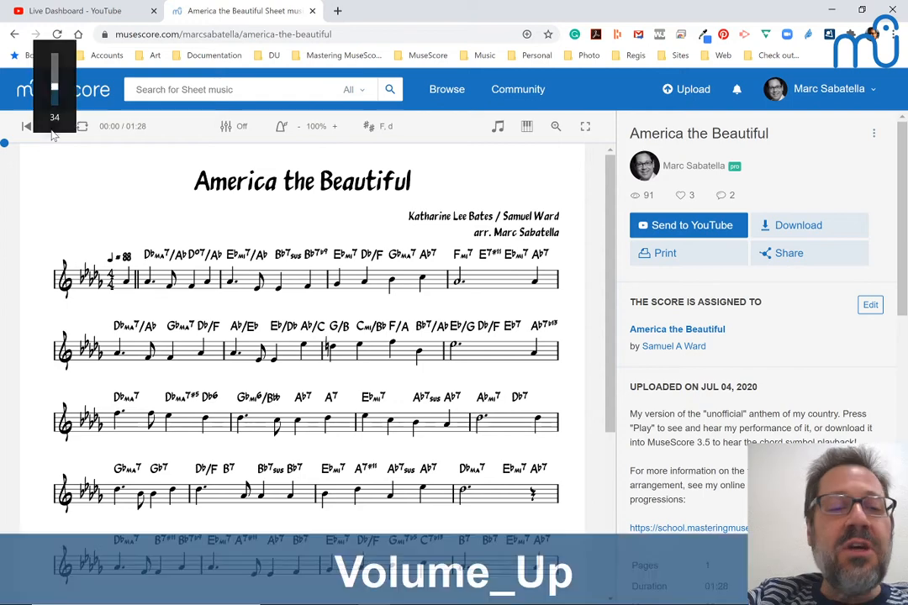
{"action": "key", "text": "XF86AudioLowerVolume"}
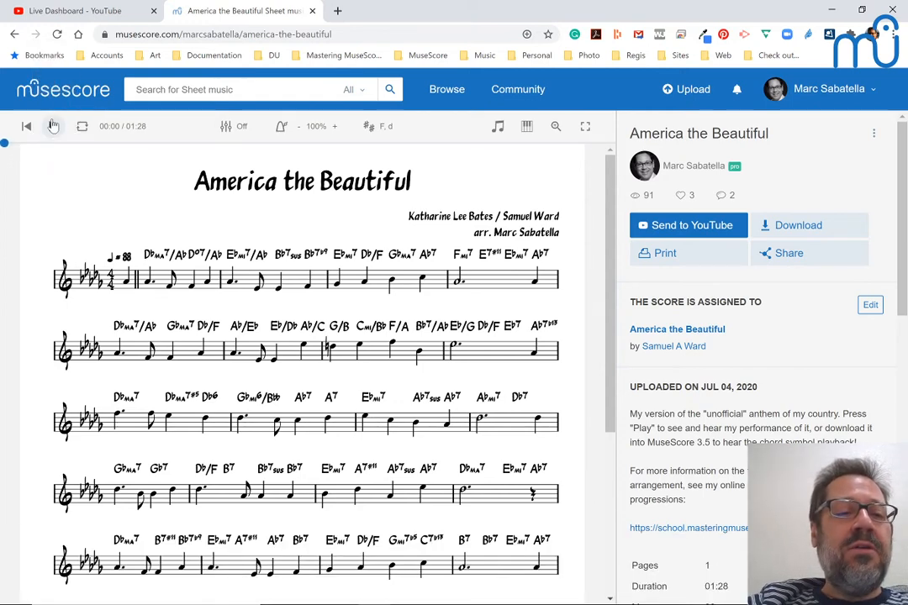
{"action": "left_click", "coordinate": [52, 126]}
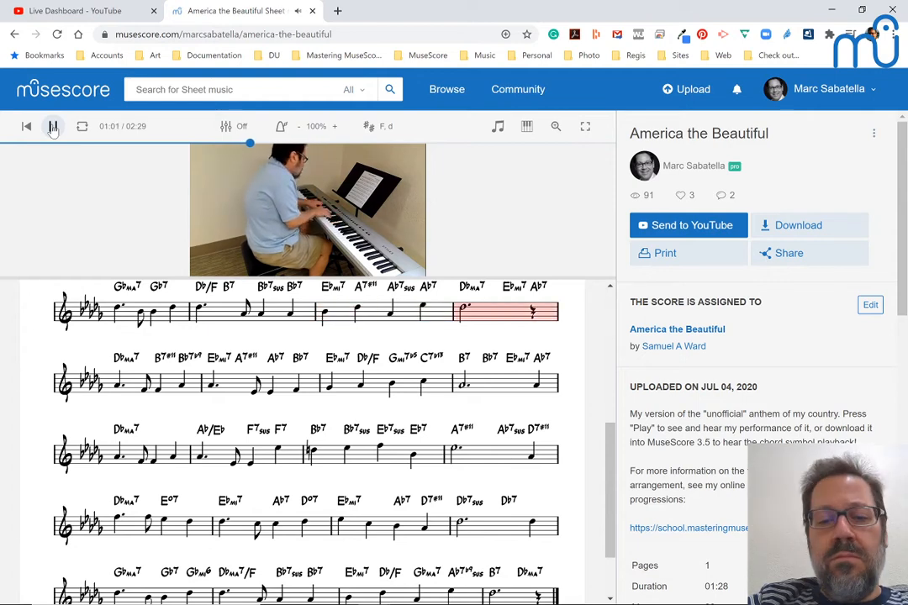
{"action": "key", "text": "space"}
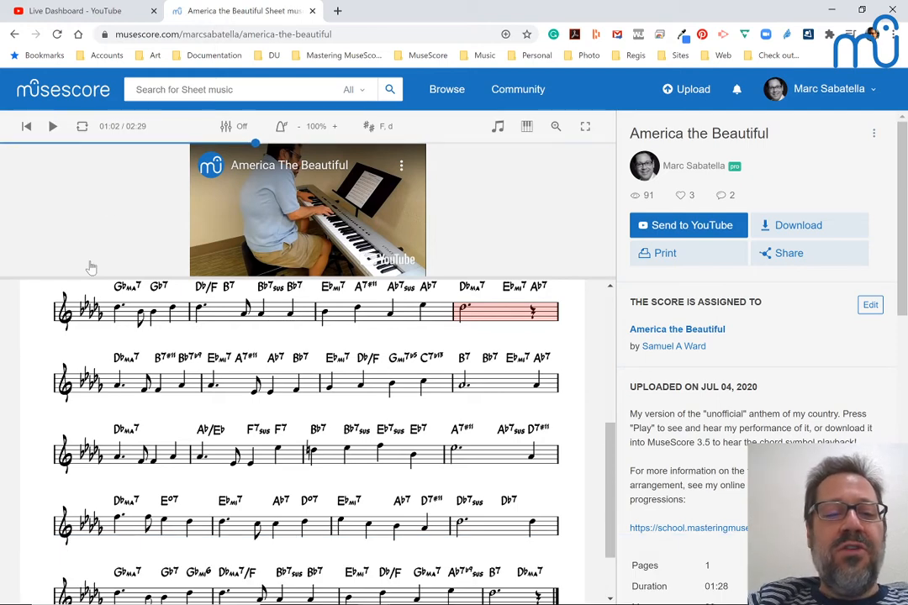
Switch to MuseScore and play the America_the_Beautiful score from its pickup note, stopping playback partway through
{"action": "key", "text": "alt+Tab"}
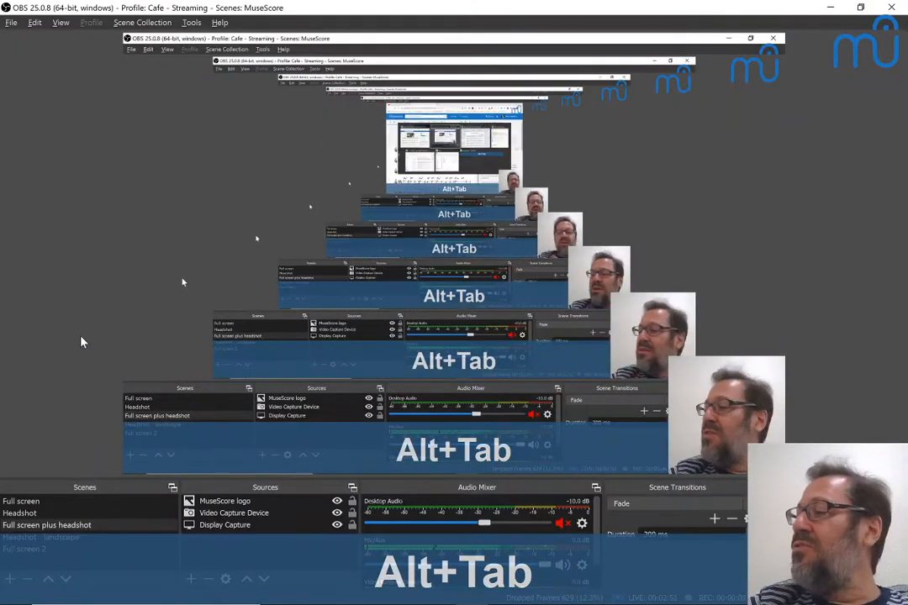
{"action": "key", "text": "alt+Tab"}
{"action": "key", "text": "Tab"}
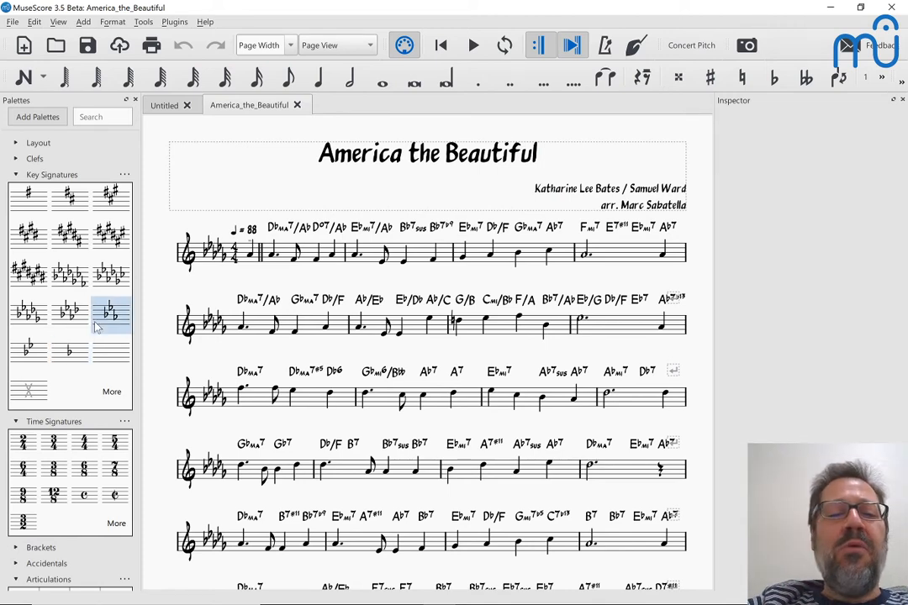
{"action": "left_click", "coordinate": [248, 257]}
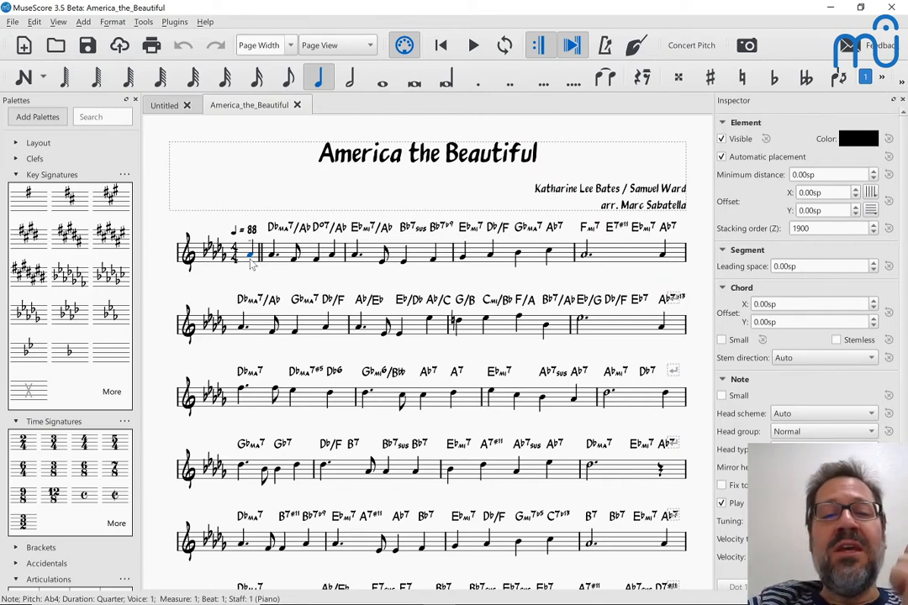
{"action": "key", "text": "space"}
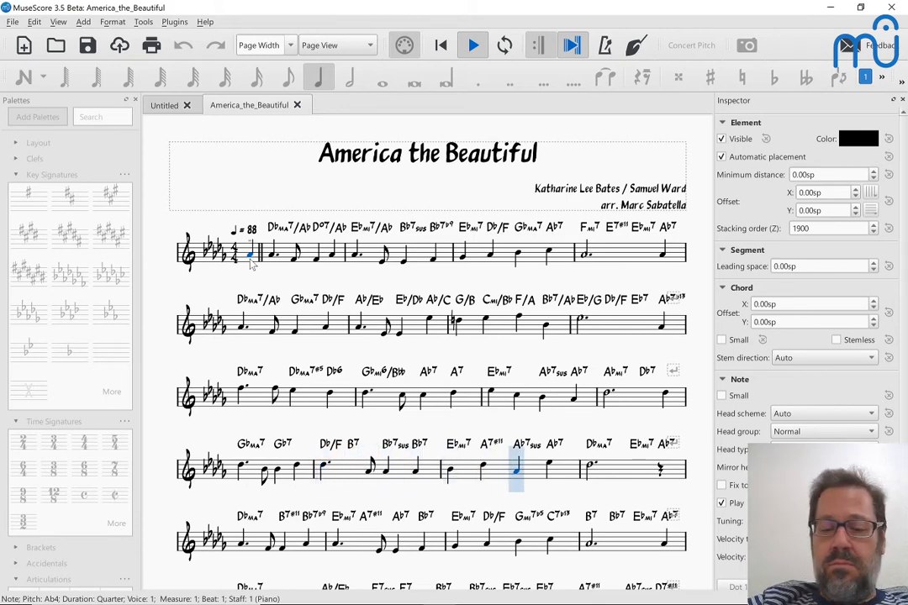
{"action": "key", "text": "space"}
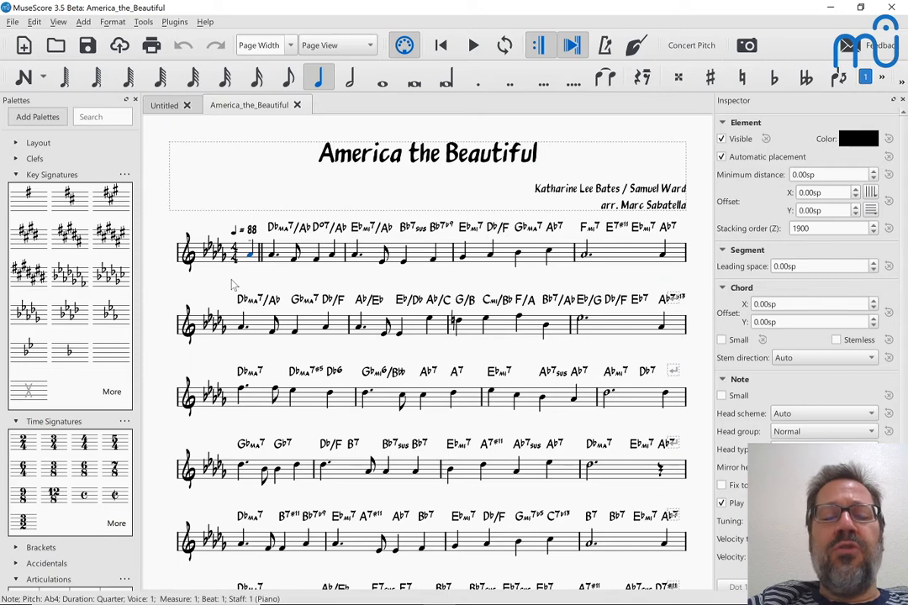
Select the first chord symbol and check its playback interpretation, keeping it set to Jazz
{"action": "right_click", "coordinate": [290, 233]}
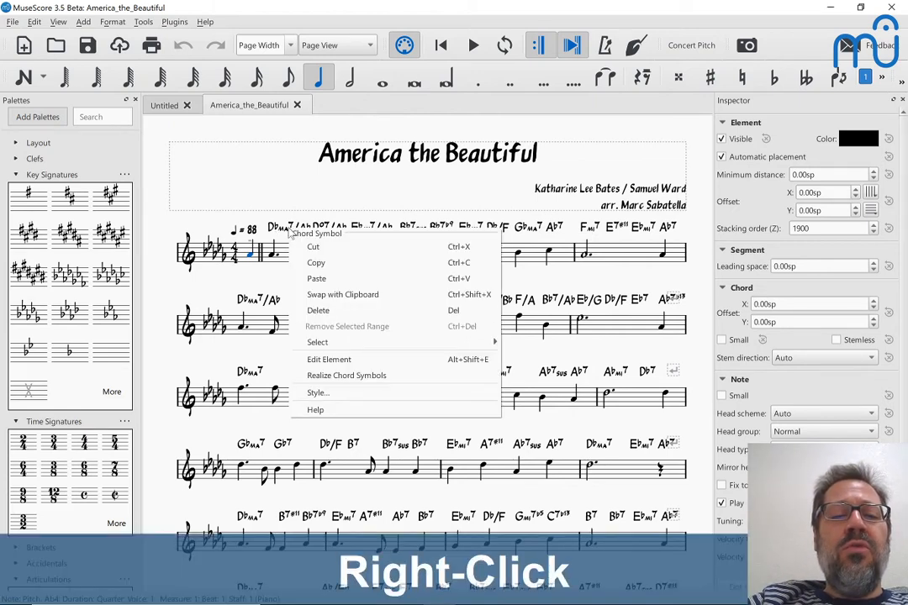
{"action": "key", "text": "Escape"}
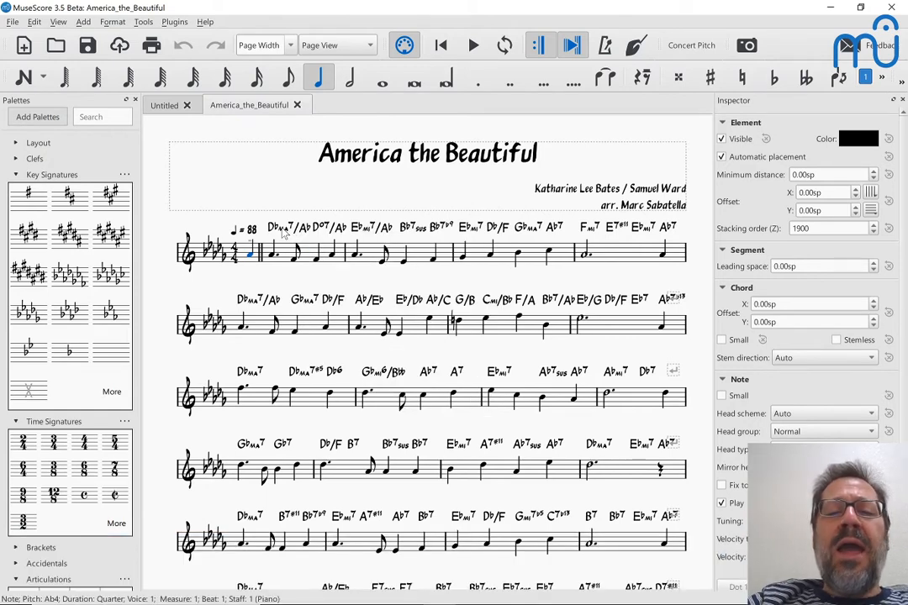
{"action": "left_click", "coordinate": [285, 234]}
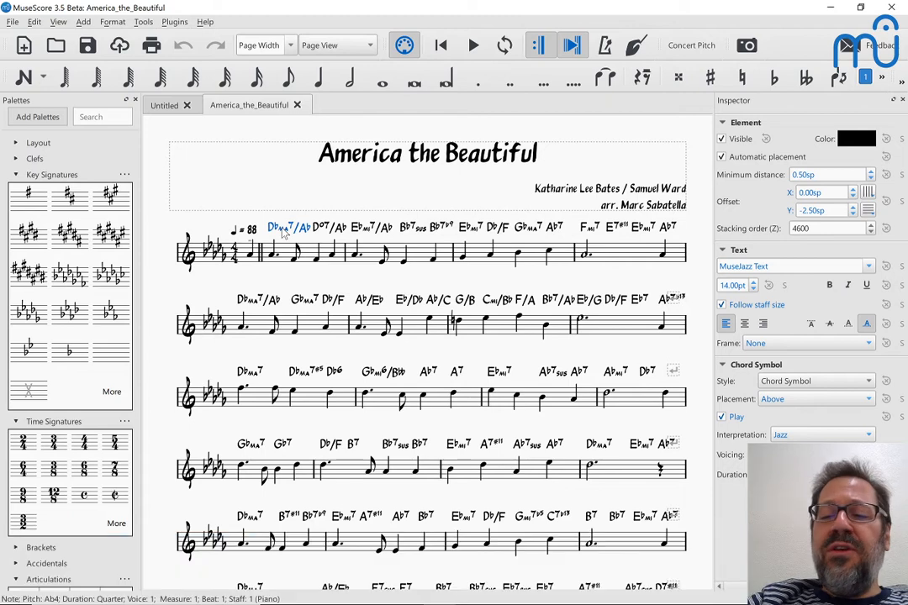
{"action": "left_click", "coordinate": [801, 439]}
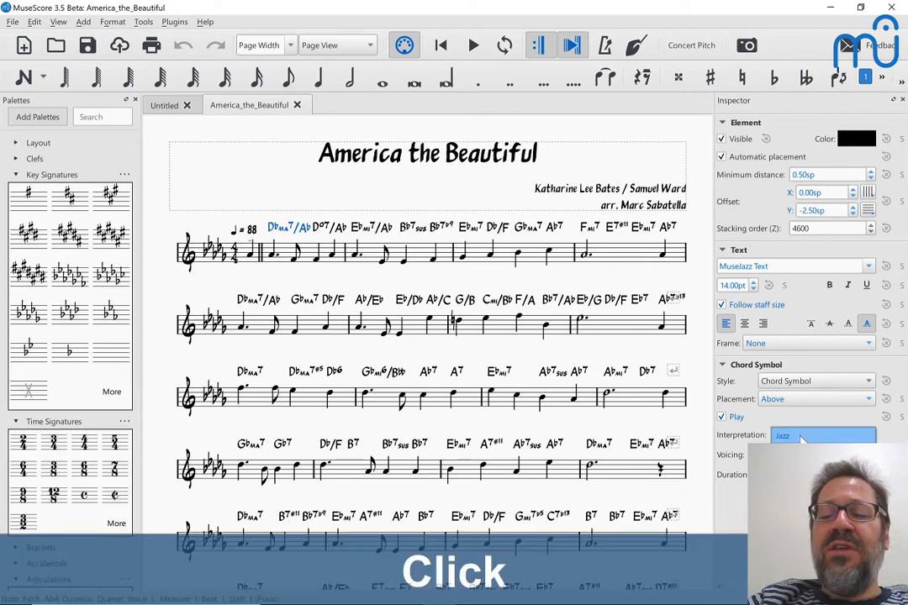
{"action": "left_click", "coordinate": [801, 439]}
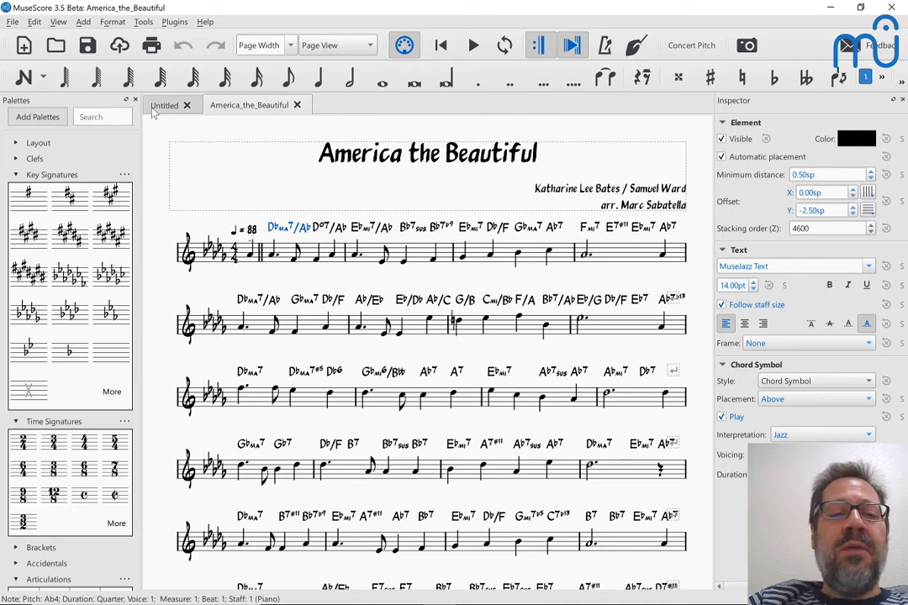
Start a new score titled "America The Beautiful"
{"action": "key", "text": "ctrl+n"}
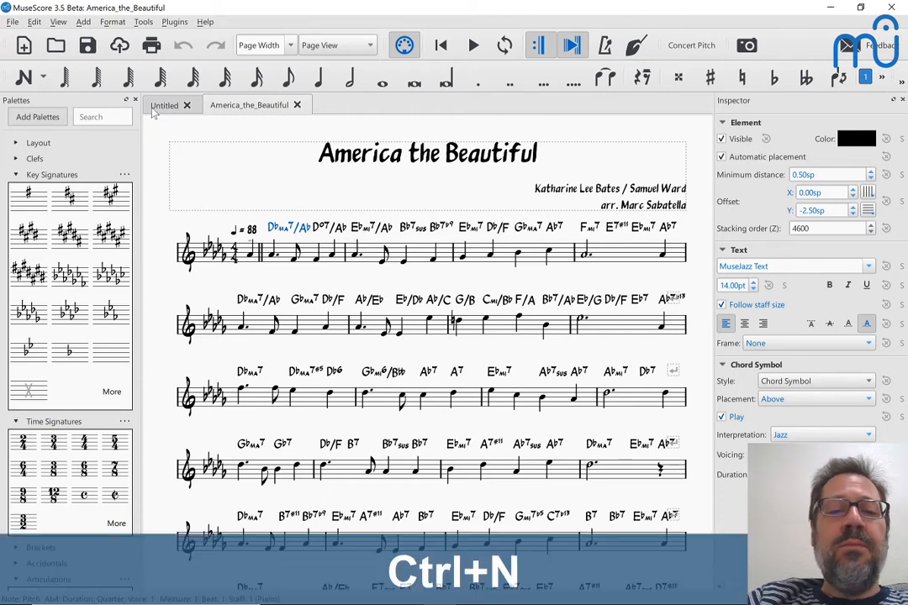
{"action": "type", "text": "Am"}
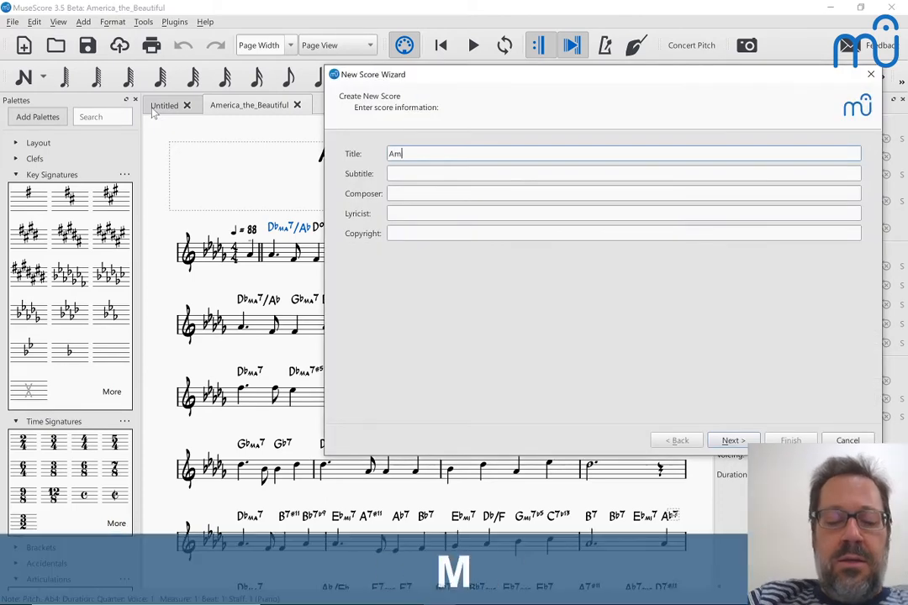
{"action": "type", "text": "erica The "}
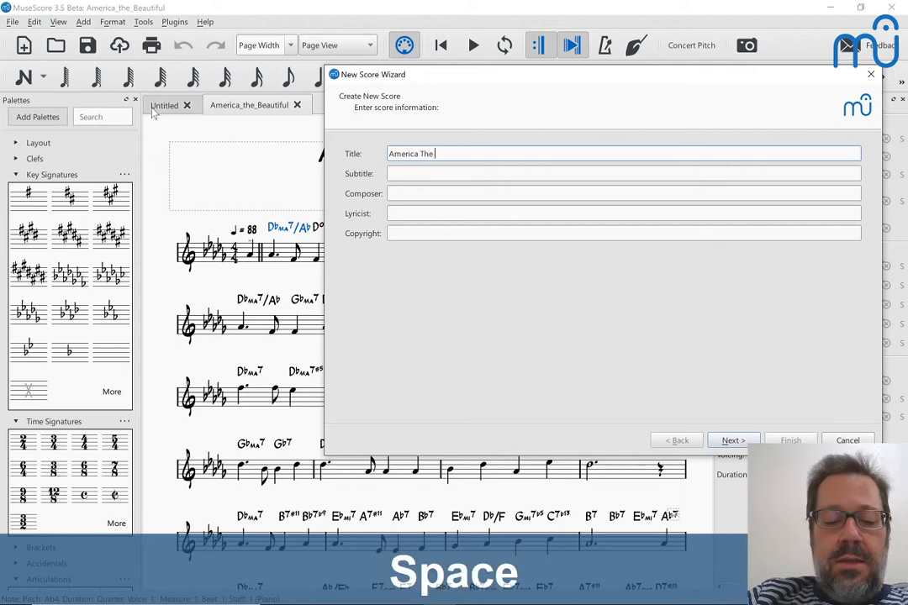
{"action": "type", "text": "Beautiful"}
{"action": "key", "text": "Return"}
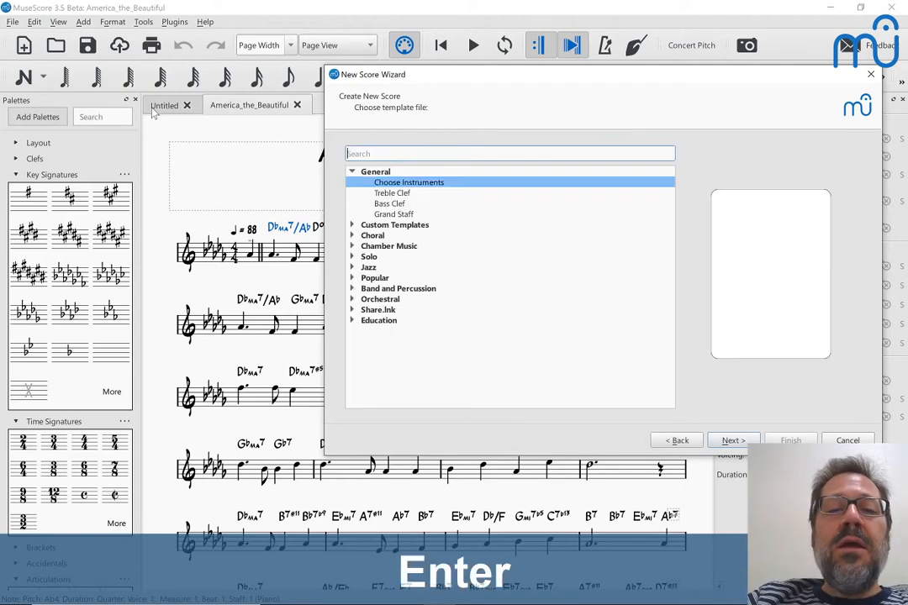
Base the new score on the Jazz Lead Sheet template and create it with the remaining default settings
{"action": "left_click", "coordinate": [353, 267]}
{"action": "right_click", "coordinate": [388, 285]}
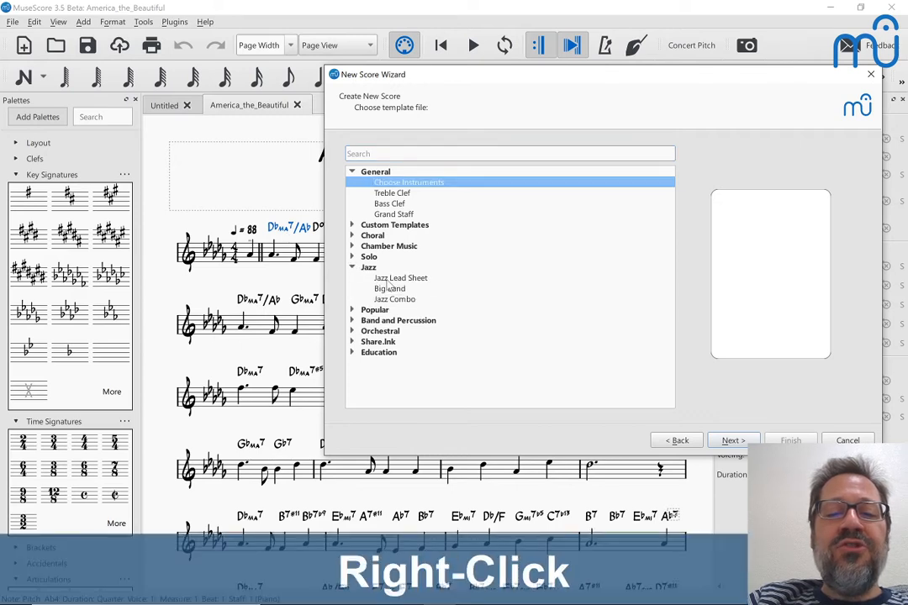
{"action": "left_click", "coordinate": [388, 286]}
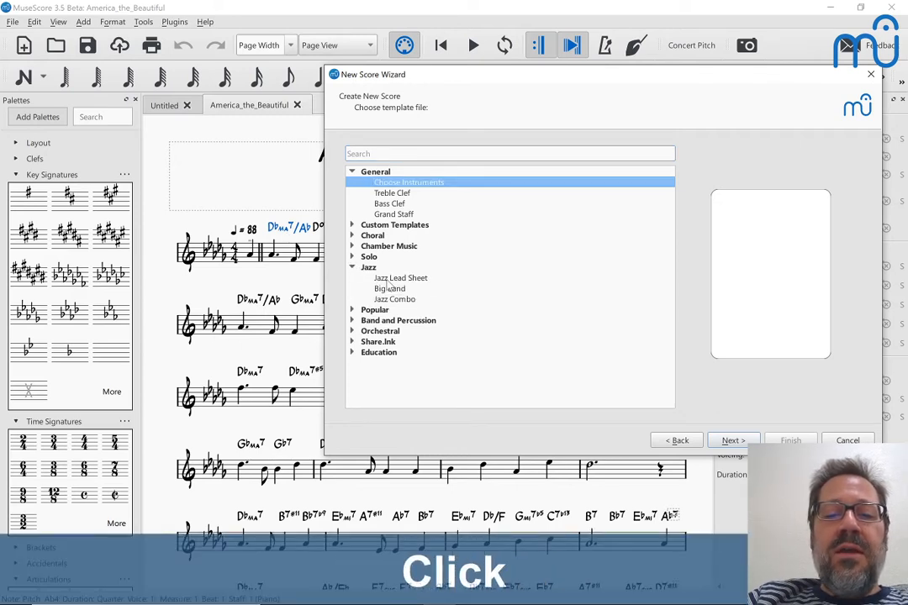
{"action": "left_click", "coordinate": [405, 281]}
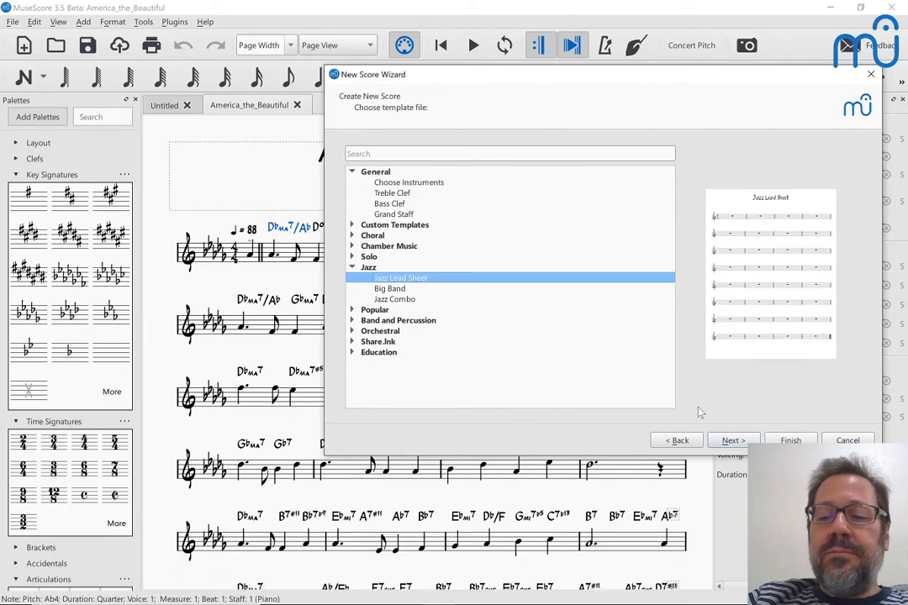
{"action": "left_click", "coordinate": [790, 440]}
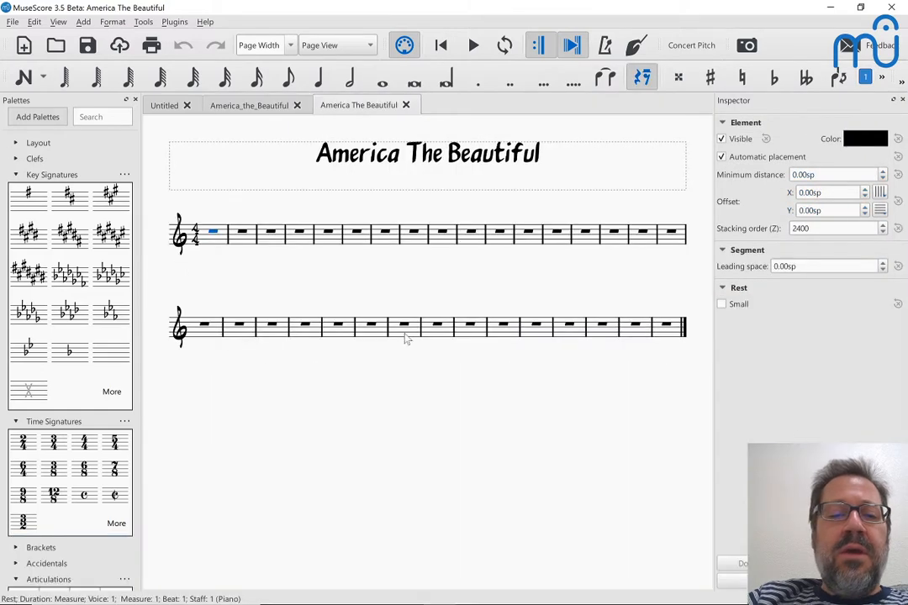
Copy everything from the first full measure to the end of America_the_Beautiful into the new score, starting at its first measure
{"action": "key", "text": "alt+Tab"}
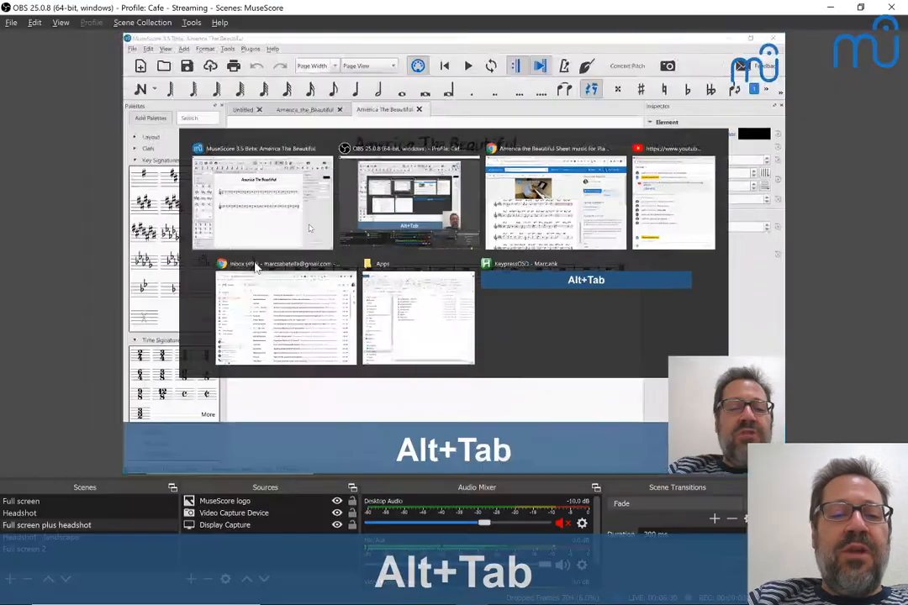
{"action": "key", "text": "alt+Tab"}
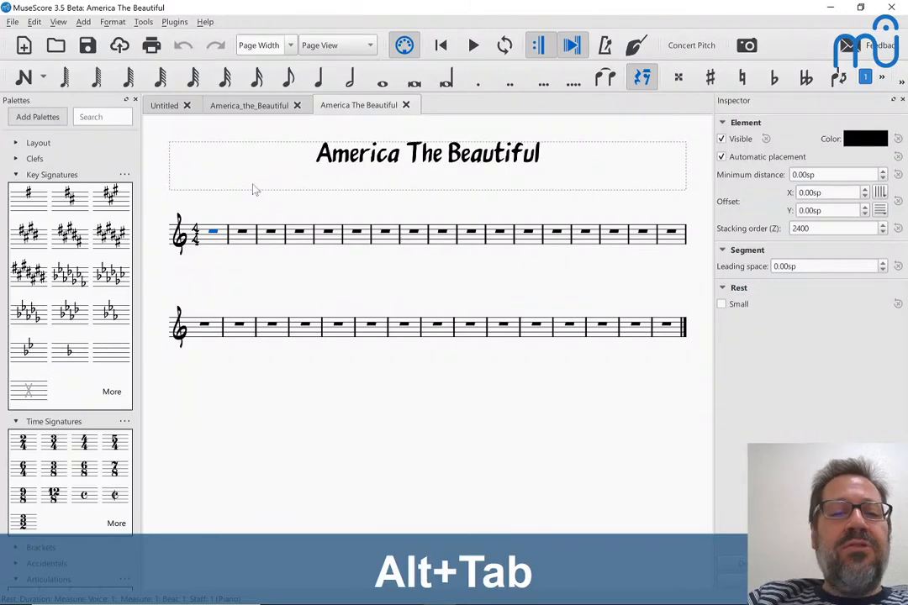
{"action": "left_click", "coordinate": [225, 112]}
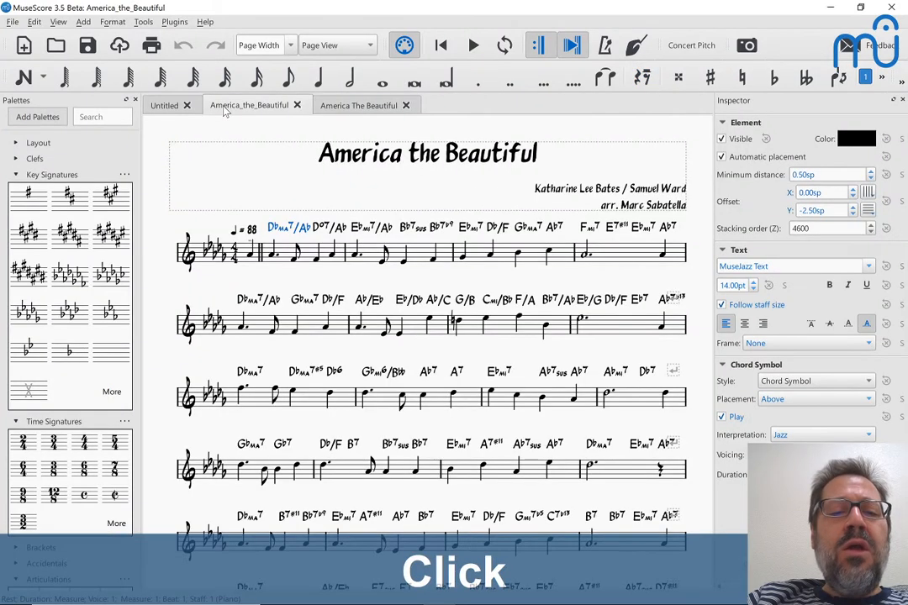
{"action": "left_click", "coordinate": [289, 257]}
{"action": "key", "text": "ctrl+shift+Caps_Lock"}
{"action": "key", "text": "shift+Caps_Lock"}
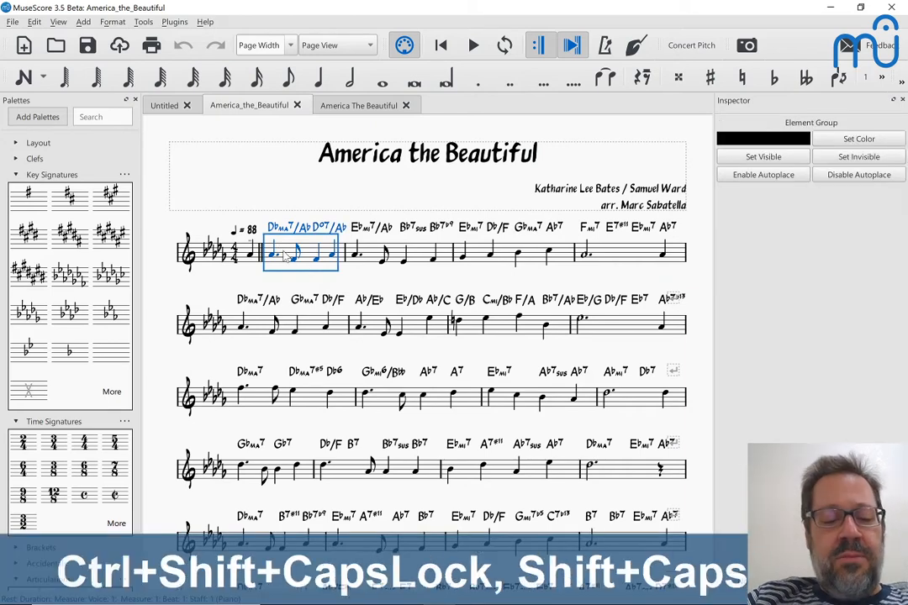
{"action": "key", "text": "ctrl+shift+End"}
{"action": "key", "text": "ctrl+c"}
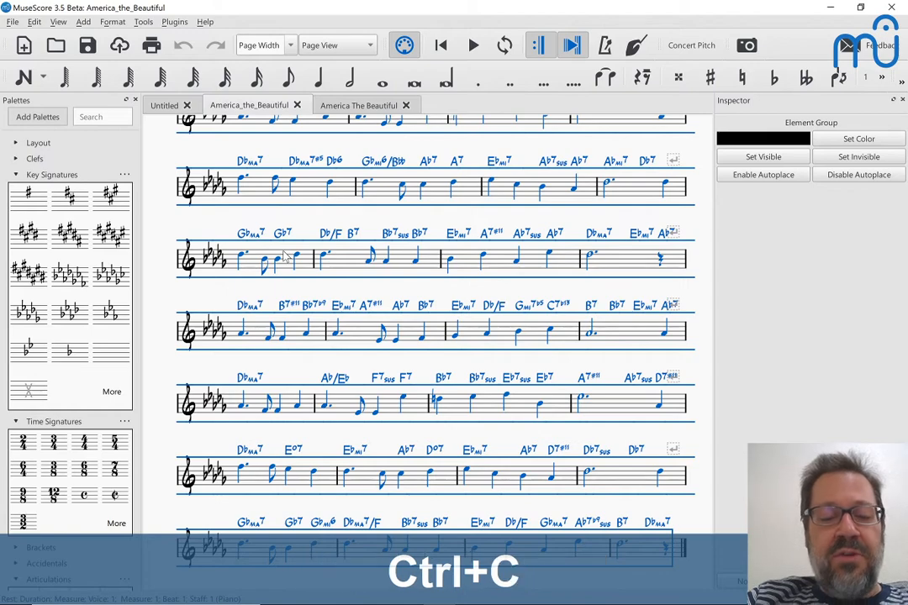
{"action": "left_click", "coordinate": [340, 106]}
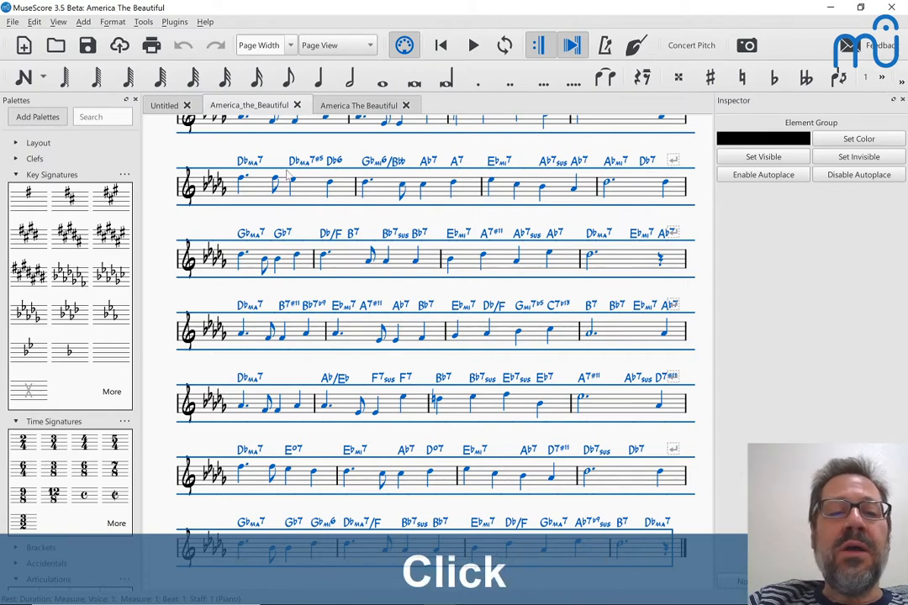
{"action": "key", "text": "ctrl+v"}
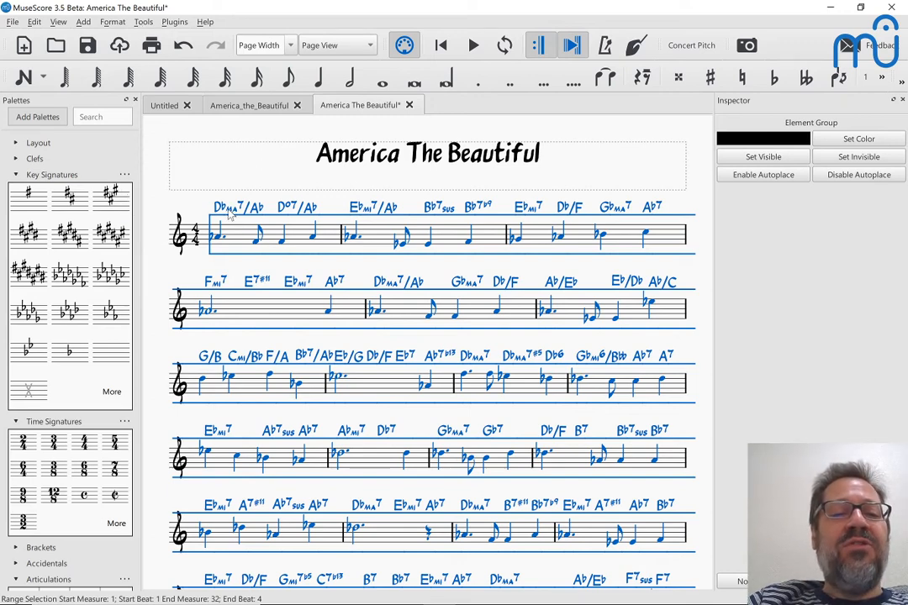
{"action": "left_click", "coordinate": [144, 23]}
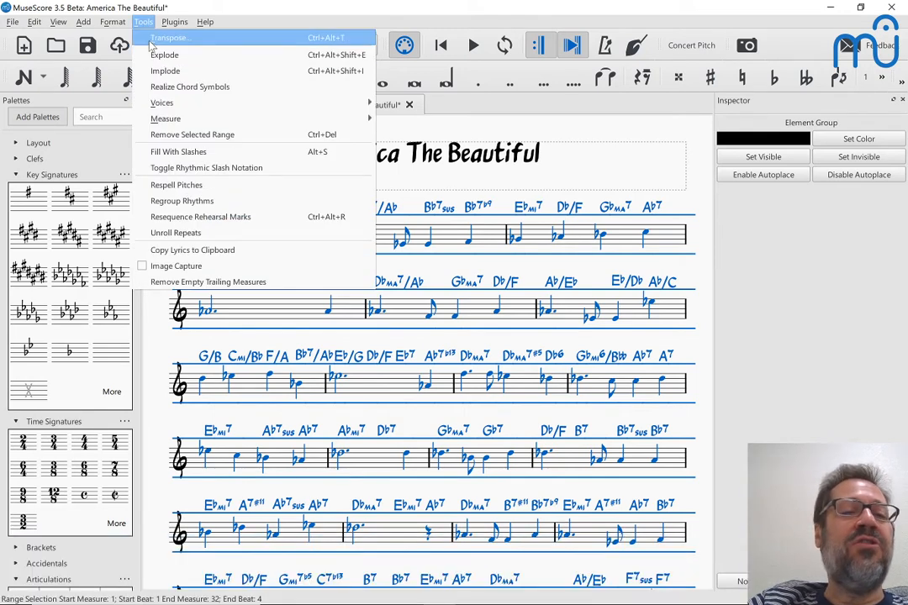
{"action": "left_click", "coordinate": [155, 39]}
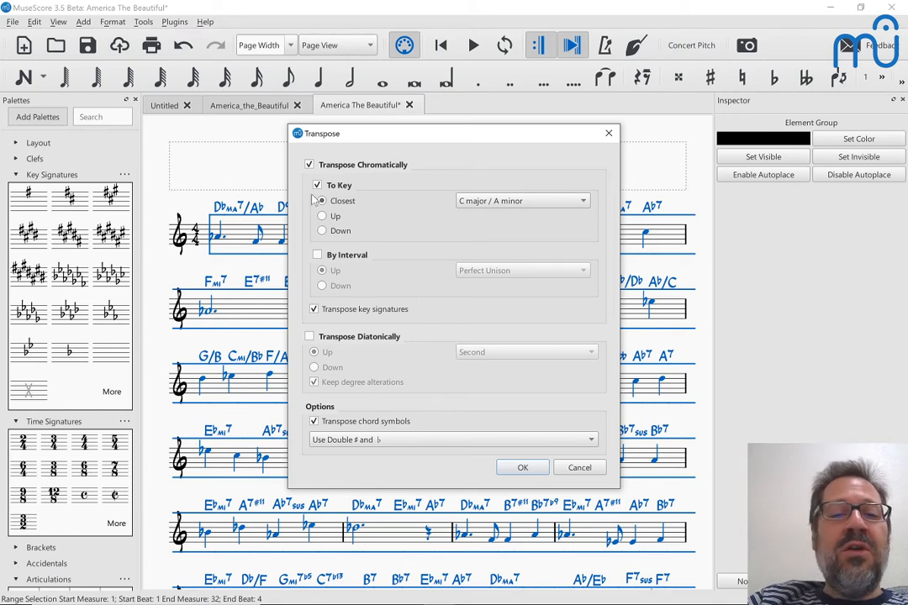
{"action": "key", "text": "Escape"}
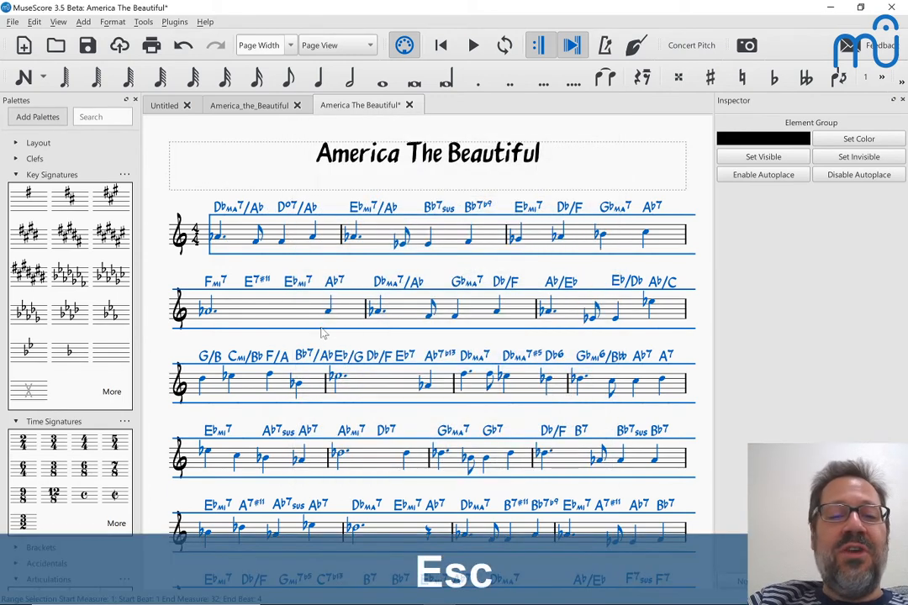
Apply the D♭ major key signature from the first measure and transpose the entire score, including chord symbols, to the closest C major / A minor
{"action": "left_click", "coordinate": [240, 247]}
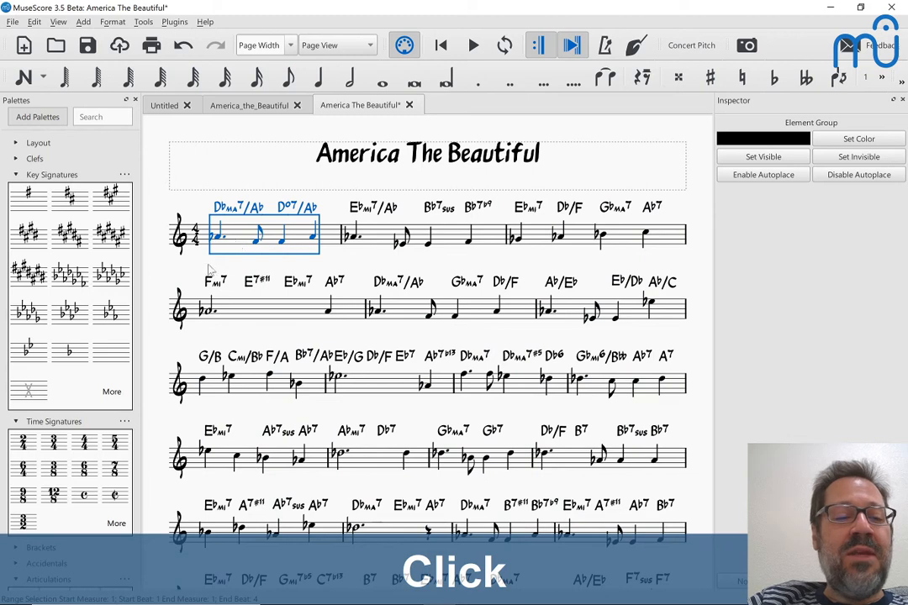
{"action": "left_click", "coordinate": [30, 313]}
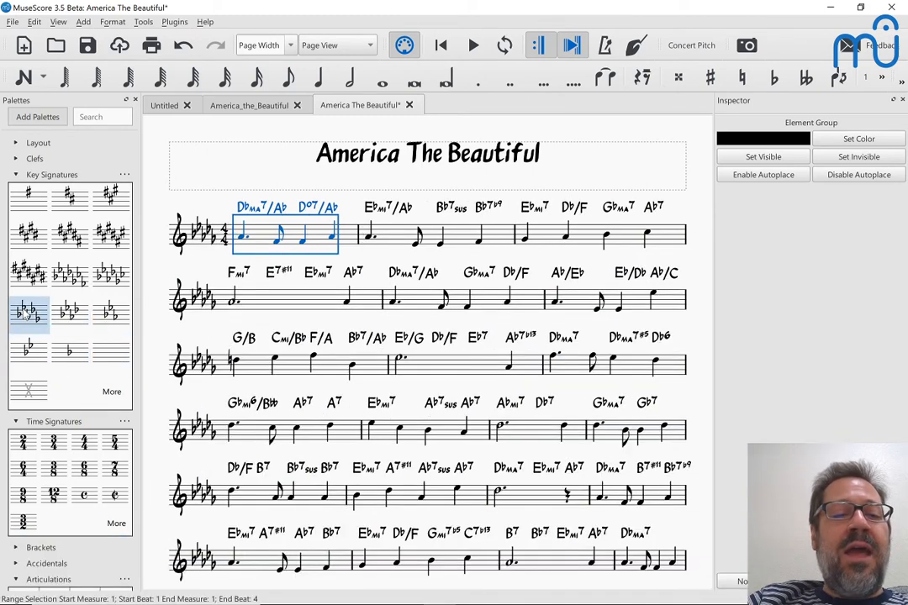
{"action": "key", "text": "ctrl+a"}
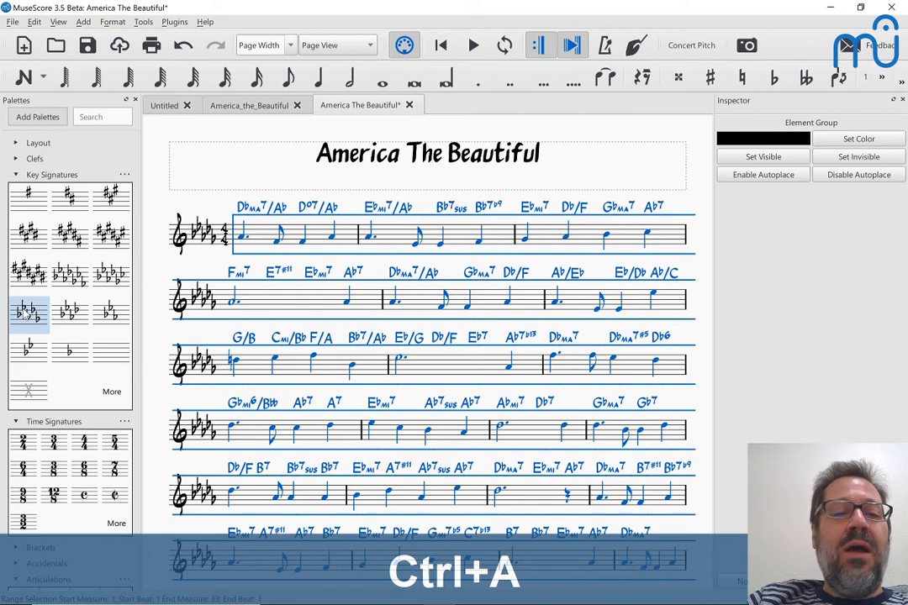
{"action": "left_click", "coordinate": [144, 32]}
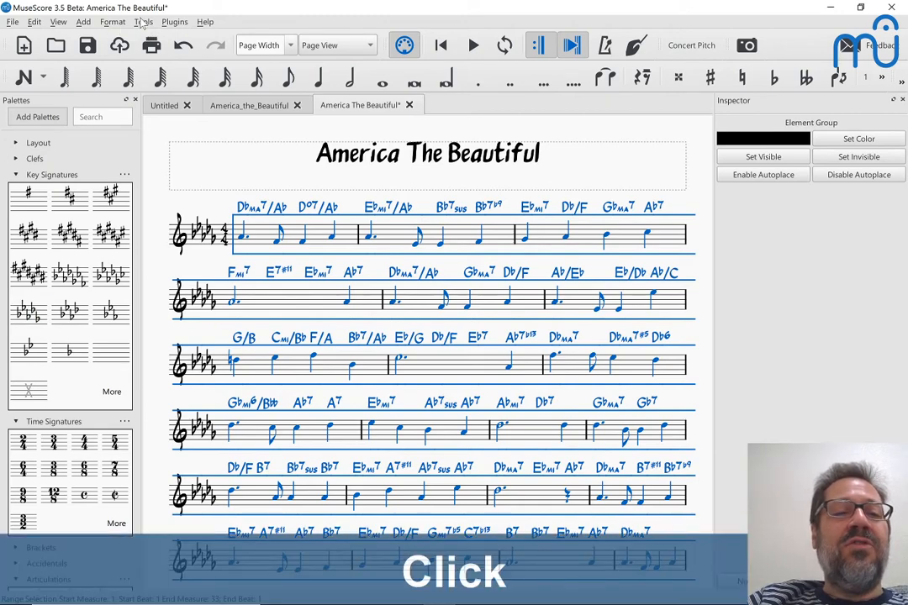
{"action": "left_click", "coordinate": [143, 22]}
{"action": "left_click", "coordinate": [167, 38]}
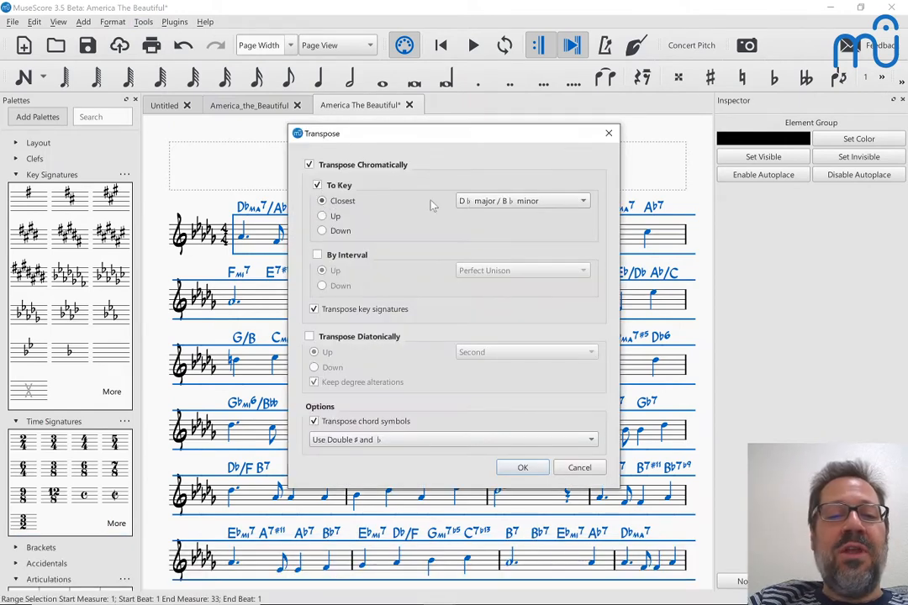
{"action": "left_click", "coordinate": [476, 202]}
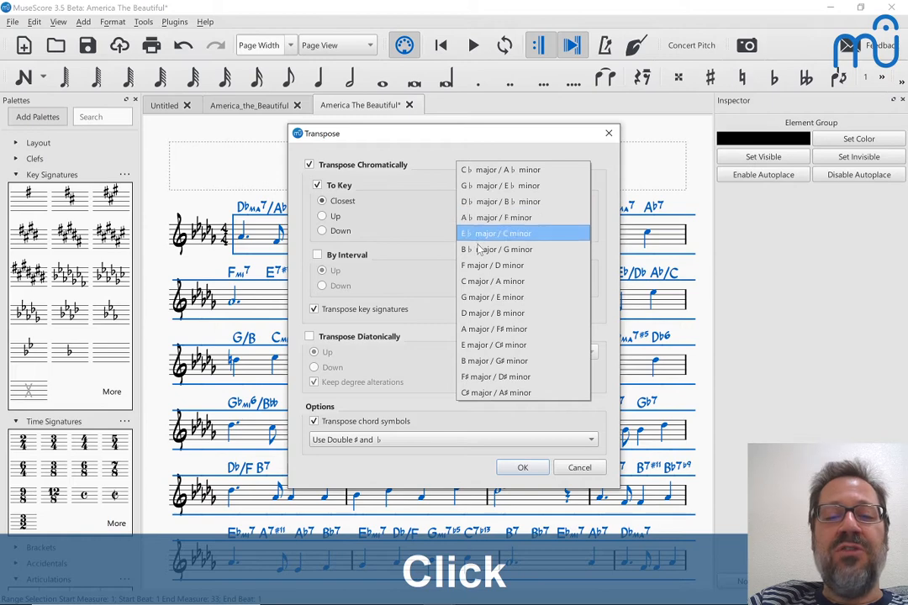
{"action": "left_click", "coordinate": [483, 282]}
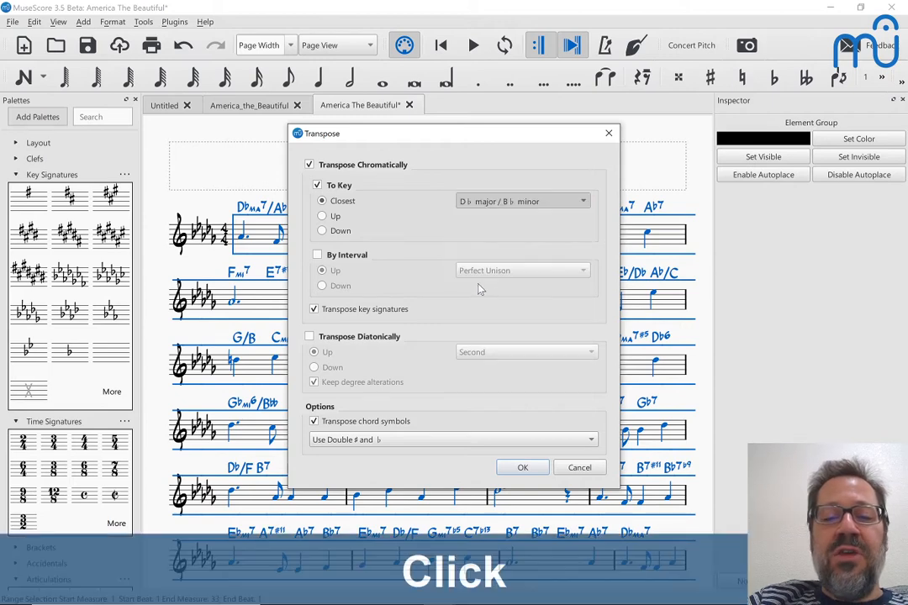
{"action": "left_click", "coordinate": [521, 467]}
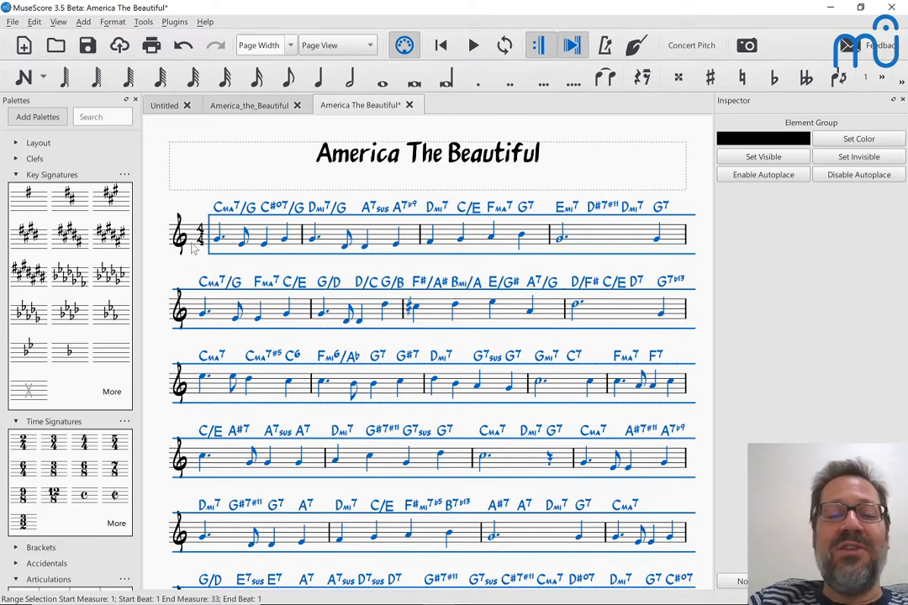
{"action": "key", "text": "Escape"}
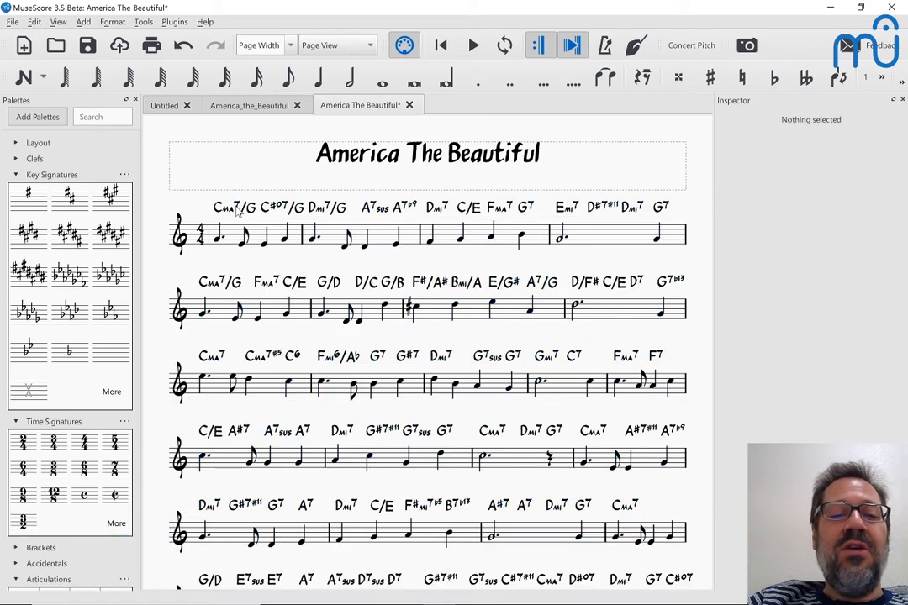
Set the playback interpretation of the G7 chord symbol in measure 4 to Jazz
{"action": "left_click", "coordinate": [237, 213]}
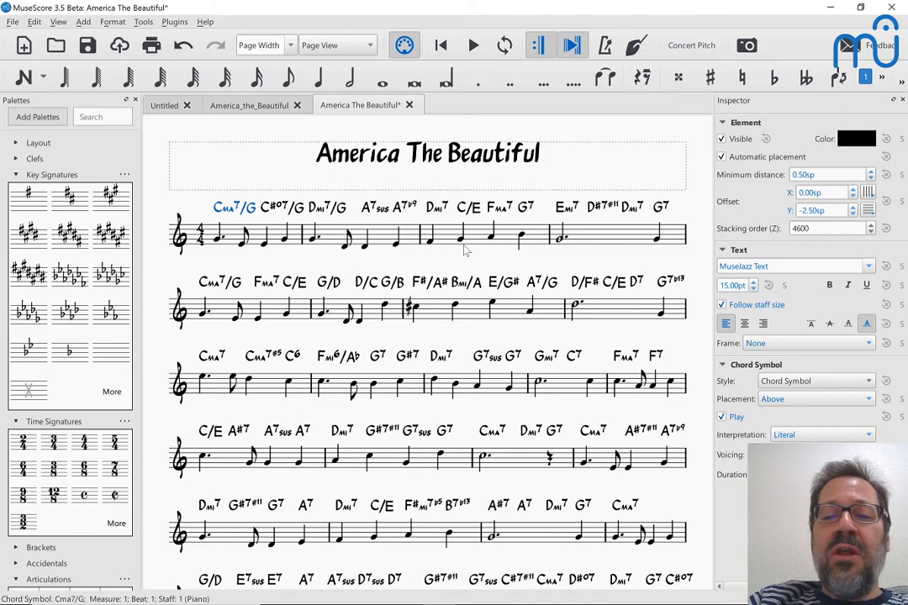
{"action": "left_click", "coordinate": [662, 210]}
{"action": "right_click", "coordinate": [662, 210]}
{"action": "key", "text": "Escape"}
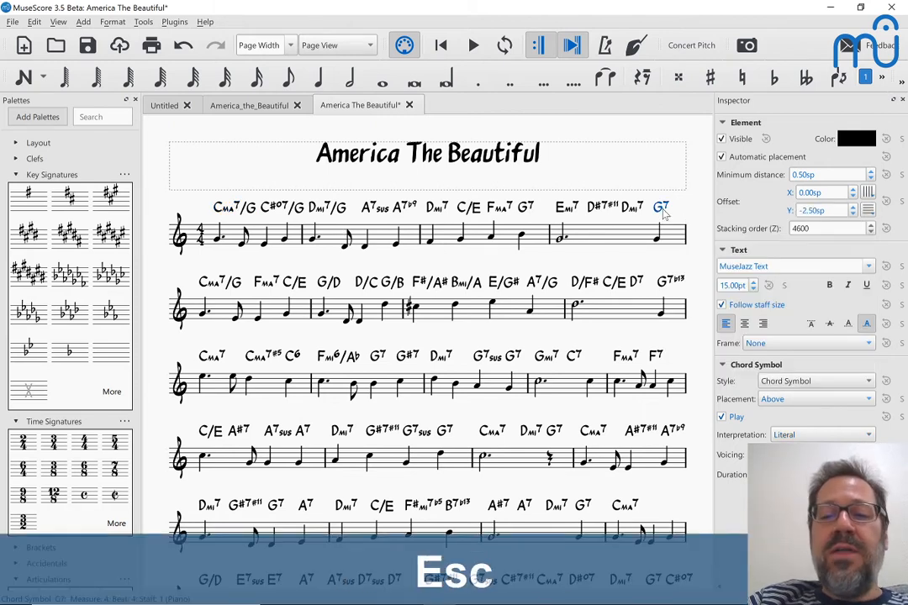
{"action": "left_click", "coordinate": [621, 246]}
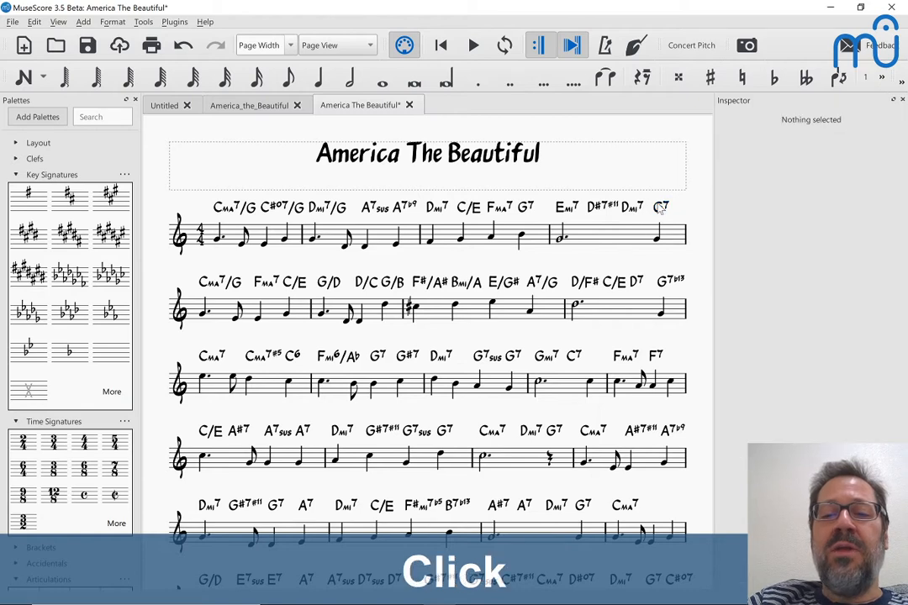
{"action": "left_click", "coordinate": [661, 210]}
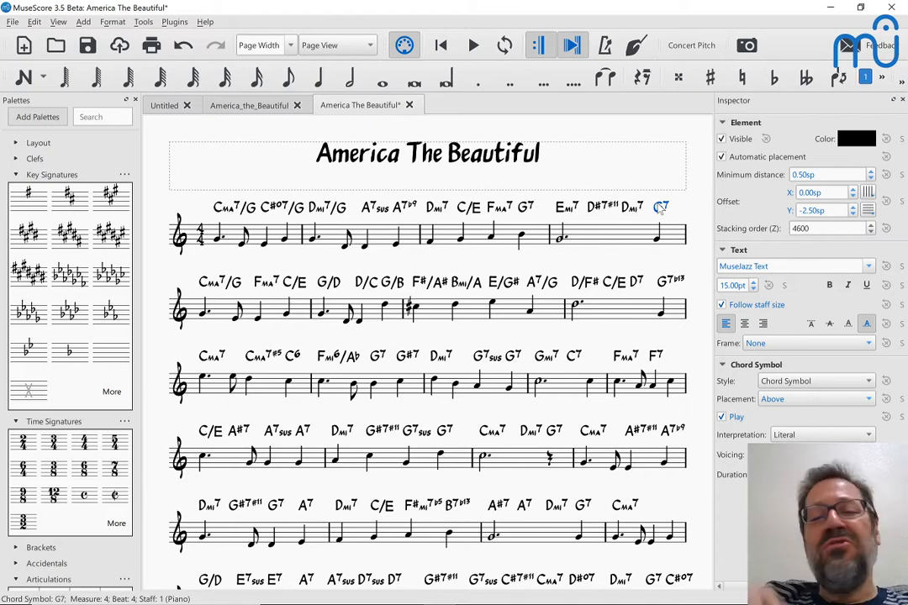
{"action": "left_click", "coordinate": [790, 434]}
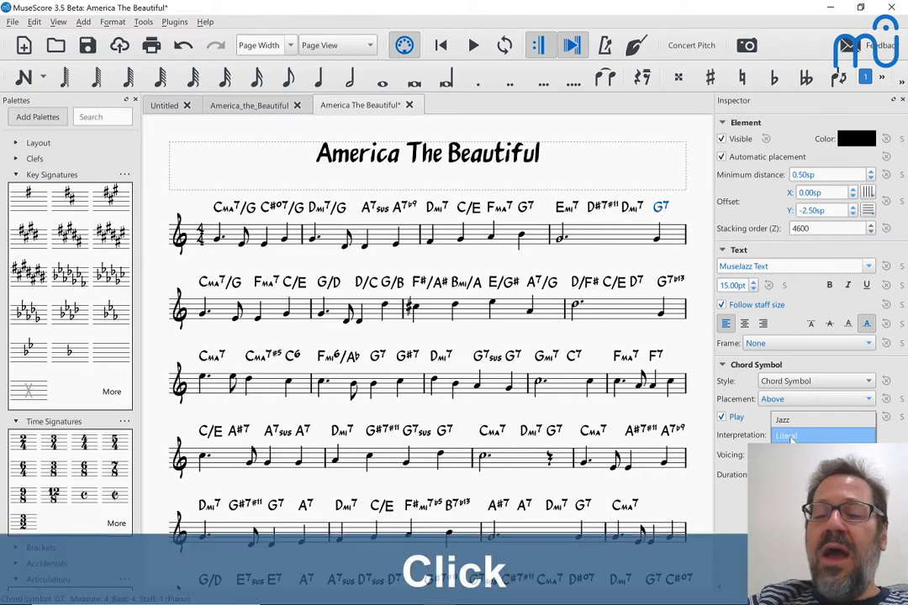
{"action": "left_click", "coordinate": [789, 419]}
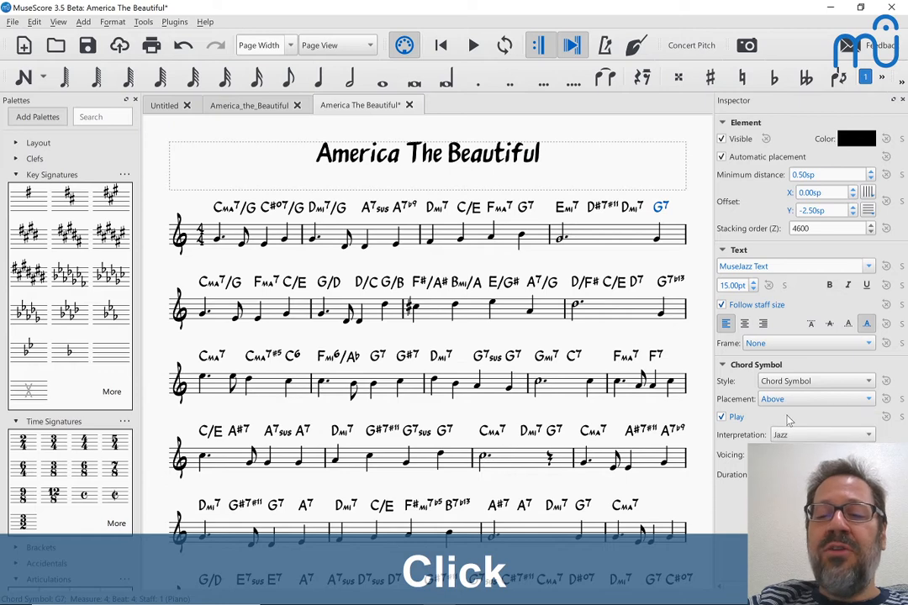
{"action": "left_click", "coordinate": [595, 255]}
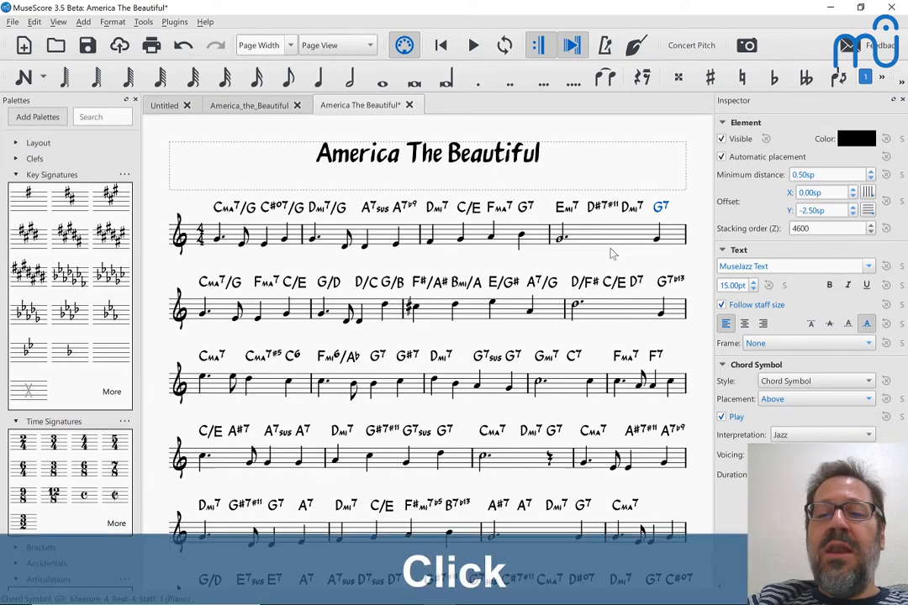
Realize the G7 chord symbol in measure 4 into notes without overriding its options, and undo the realization
{"action": "left_click", "coordinate": [661, 208]}
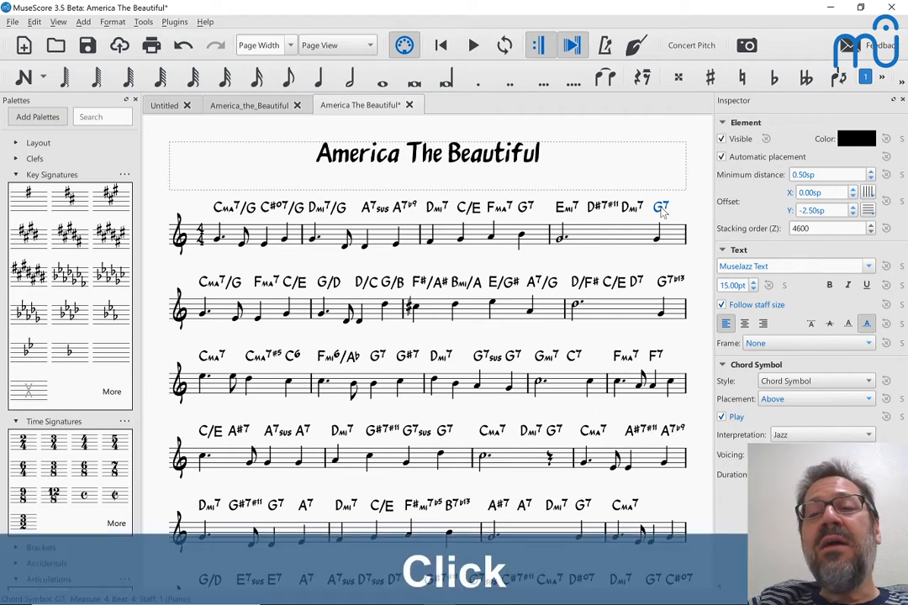
{"action": "double_click", "coordinate": [661, 207]}
{"action": "key", "text": "Escape"}
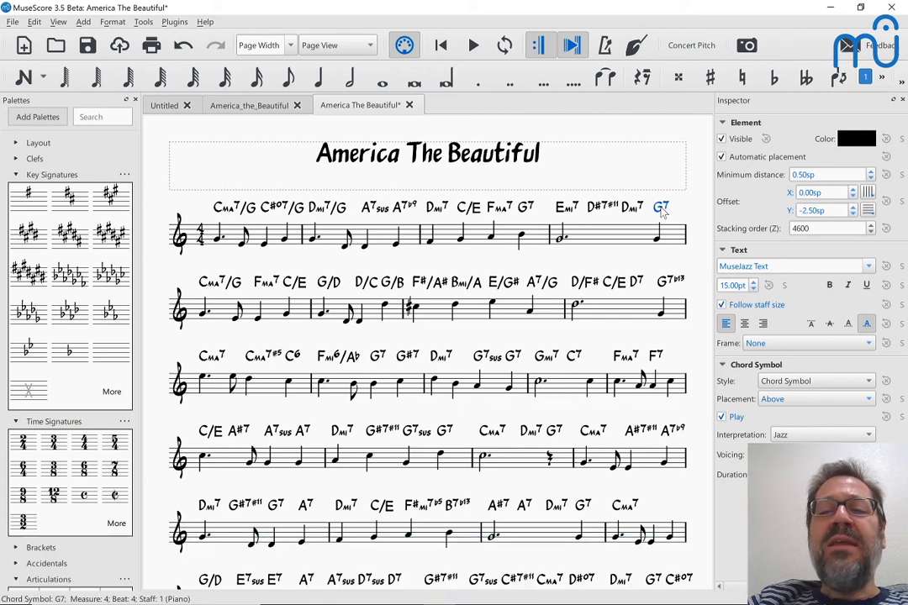
{"action": "right_click", "coordinate": [661, 210]}
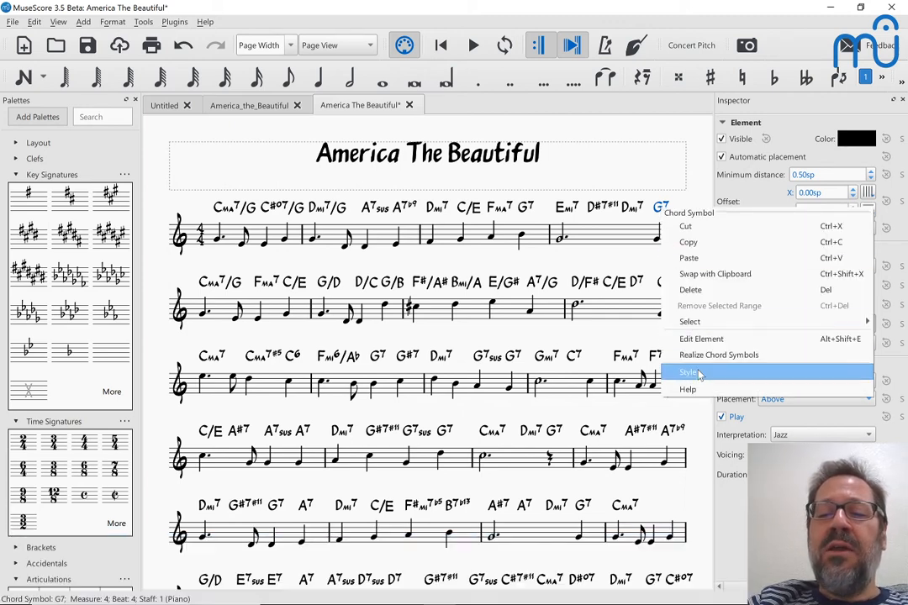
{"action": "left_click", "coordinate": [711, 354]}
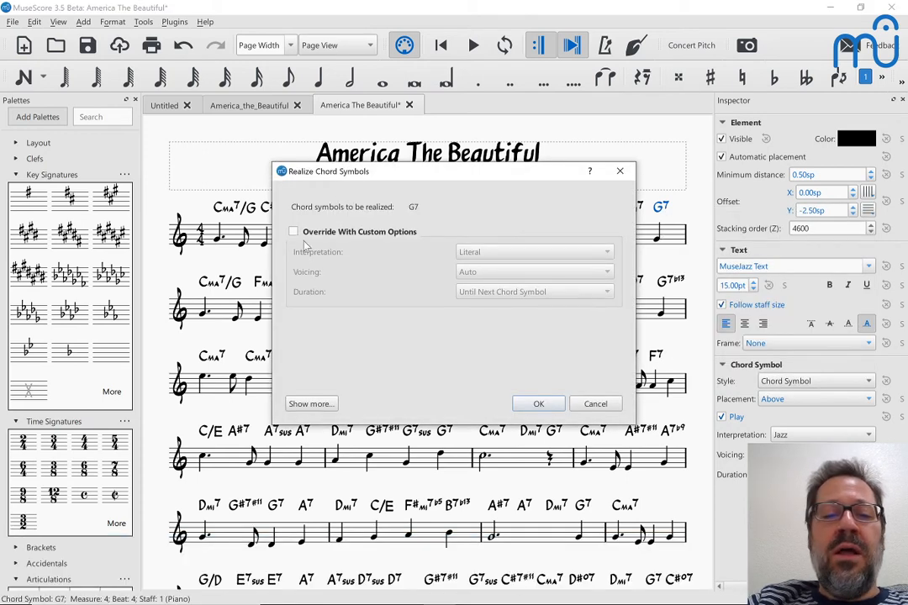
{"action": "left_click", "coordinate": [538, 404]}
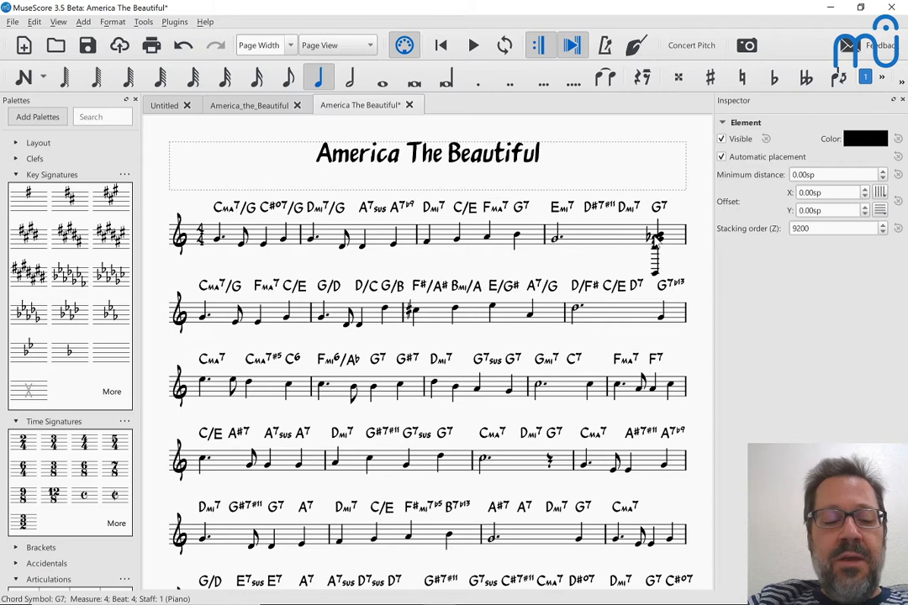
{"action": "key", "text": "ctrl+z"}
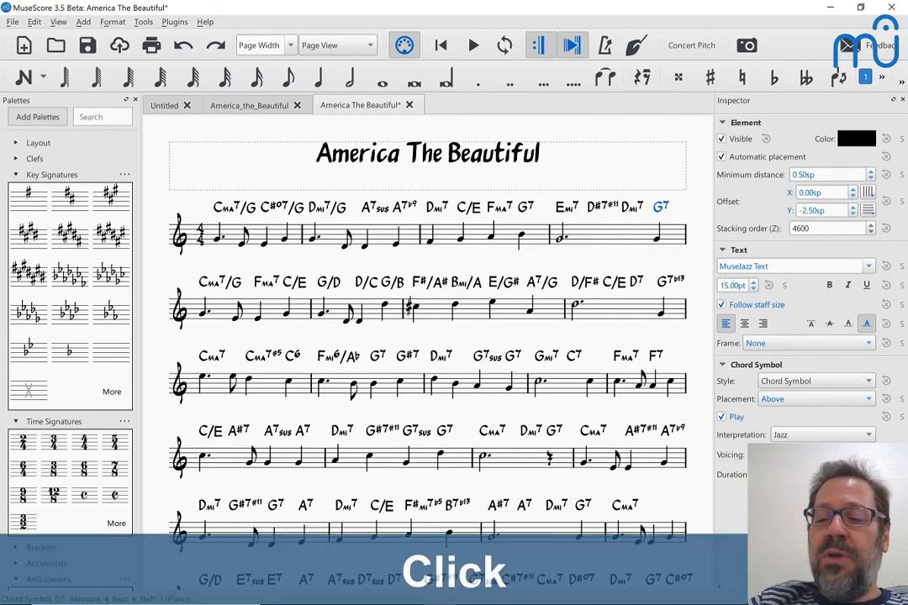
Realize the same G7 chord symbol a second time with the default options and undo the generated notes
{"action": "left_click", "coordinate": [662, 209]}
{"action": "left_click", "coordinate": [662, 209]}
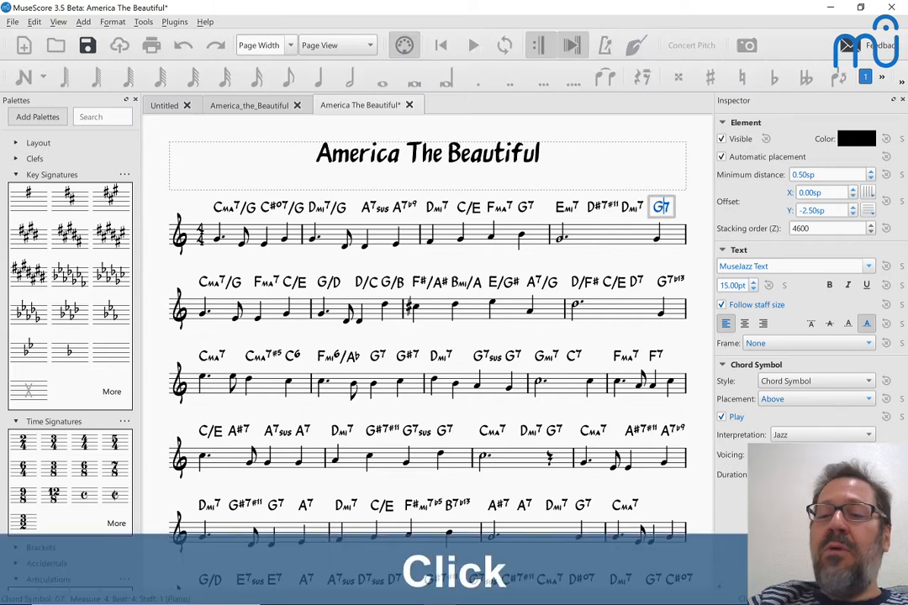
{"action": "key", "text": "Escape"}
{"action": "right_click", "coordinate": [664, 212]}
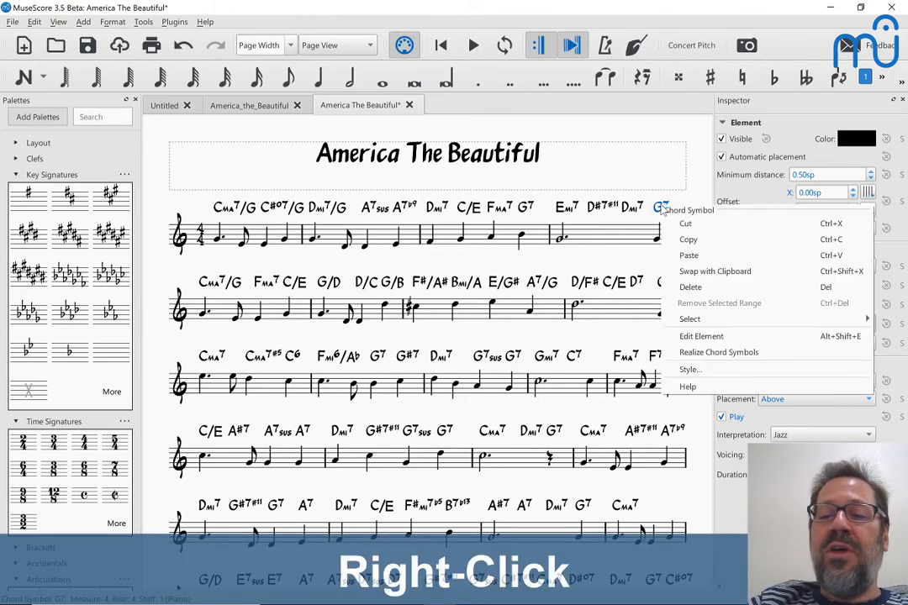
{"action": "left_click", "coordinate": [687, 354]}
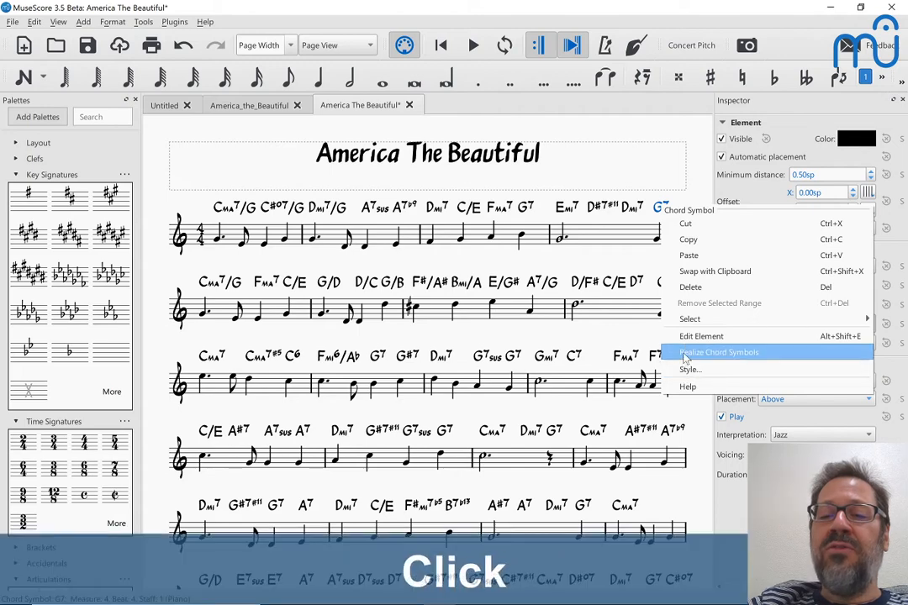
{"action": "left_click", "coordinate": [535, 405]}
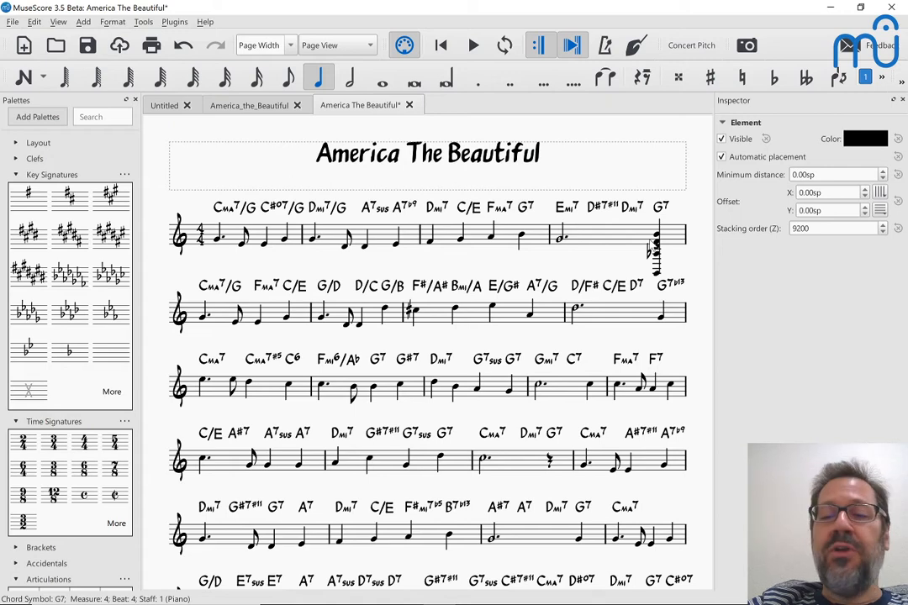
{"action": "key", "text": "ctrl+z"}
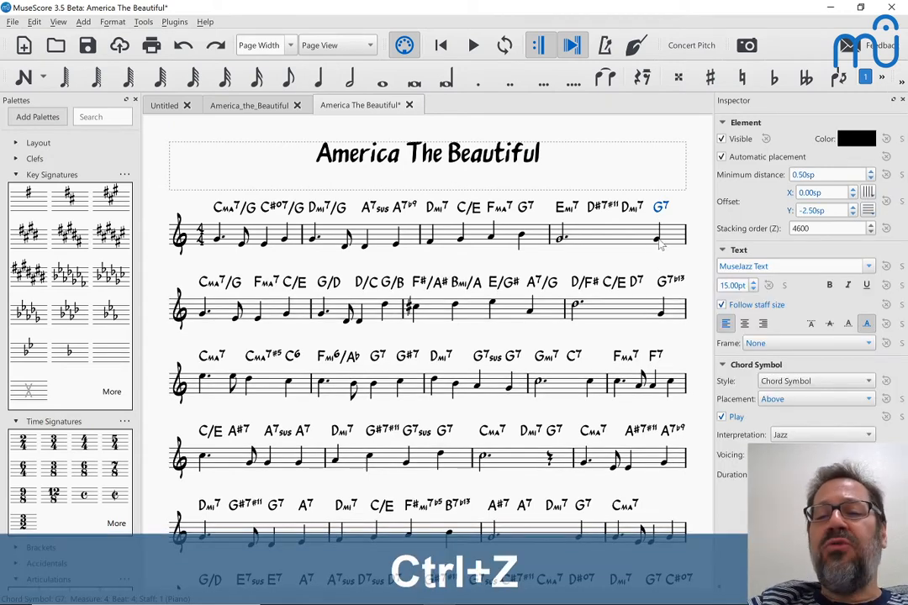
Play the score from the last note of measure 4 to hear the G7 chord, and stop playback
{"action": "right_click", "coordinate": [661, 244]}
{"action": "key", "text": "Escape"}
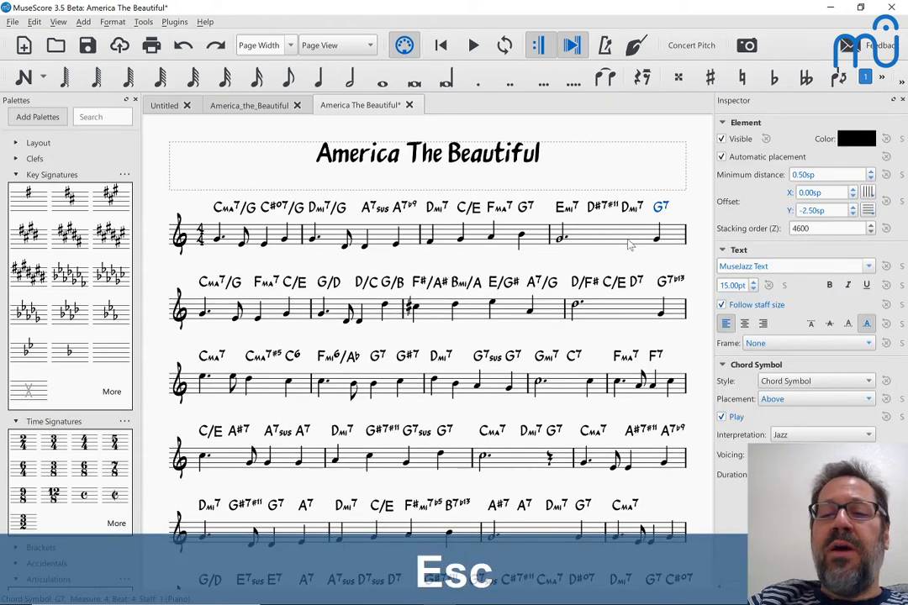
{"action": "right_click", "coordinate": [661, 247]}
{"action": "key", "text": "Escape"}
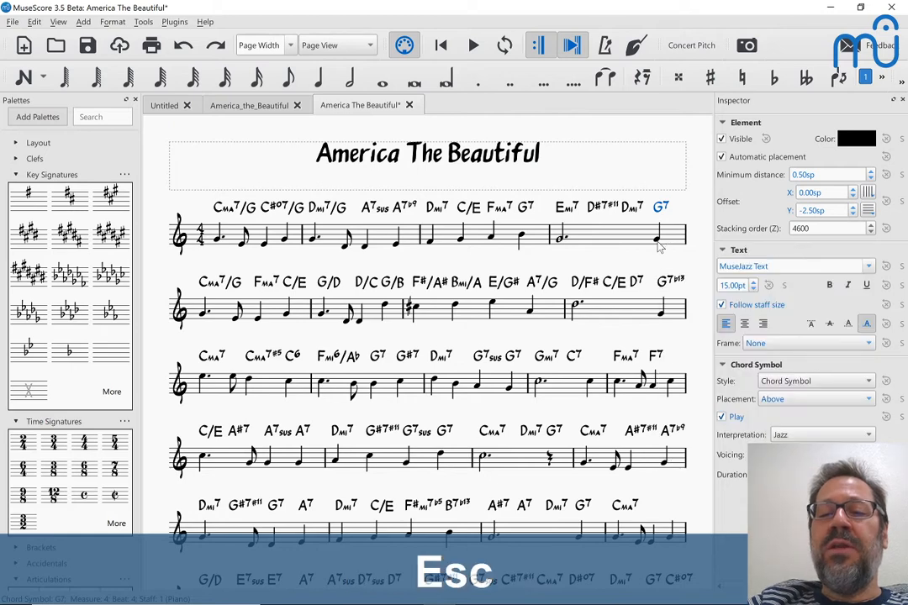
{"action": "left_click", "coordinate": [659, 242]}
{"action": "key", "text": "space"}
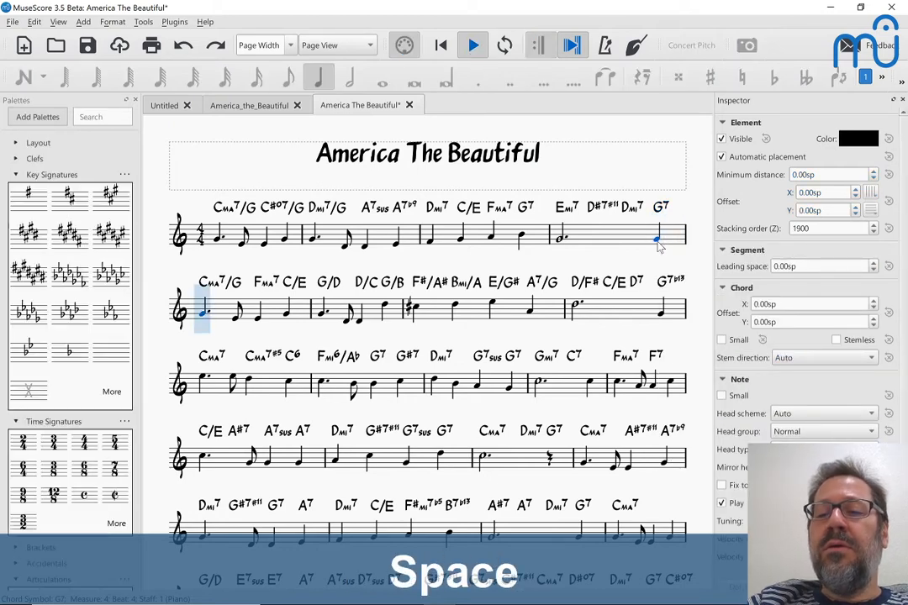
{"action": "key", "text": "space"}
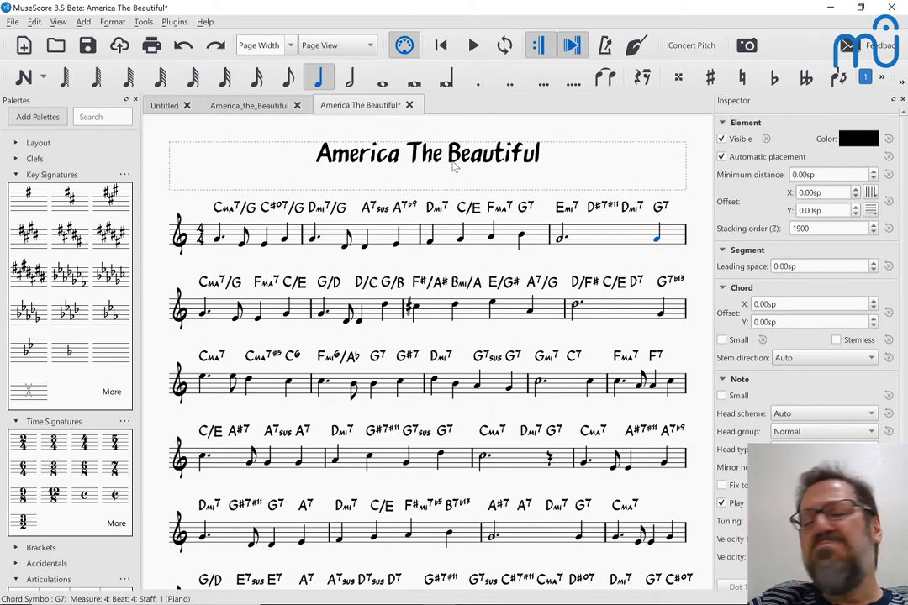
Add a tempo marking at the first note of the score and edit its text to "8 = 80"
{"action": "left_click", "coordinate": [220, 242]}
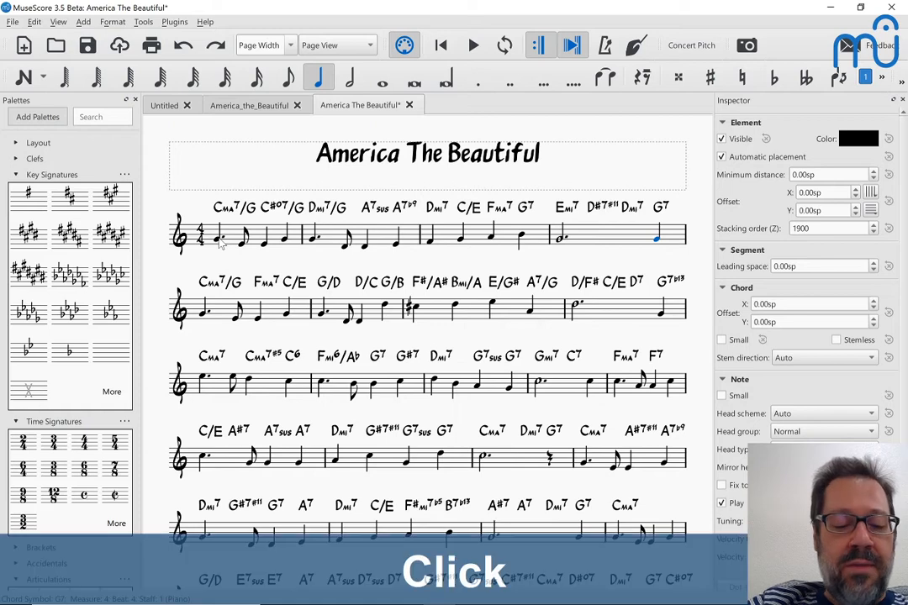
{"action": "key", "text": "shift+alt+t"}
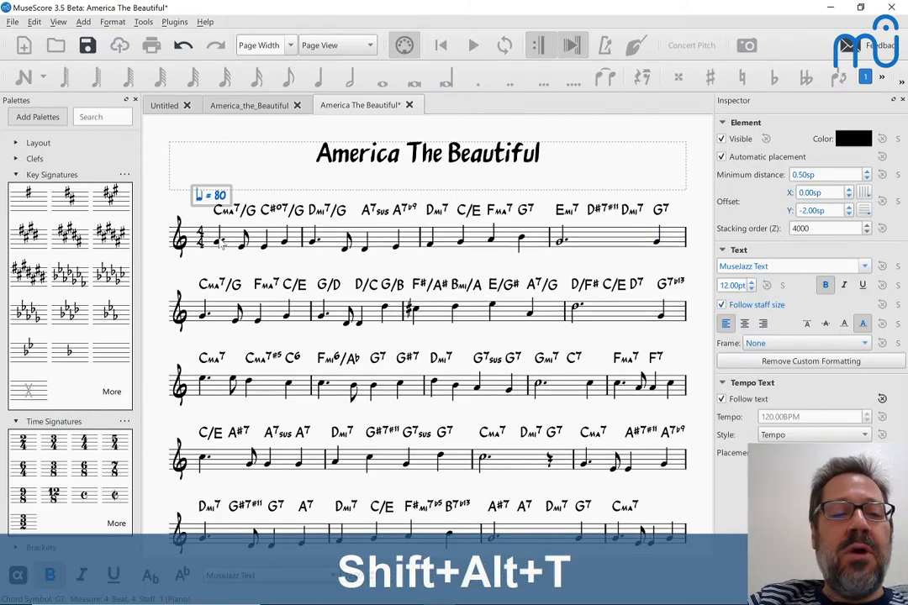
{"action": "key", "text": "Caps_Lock"}
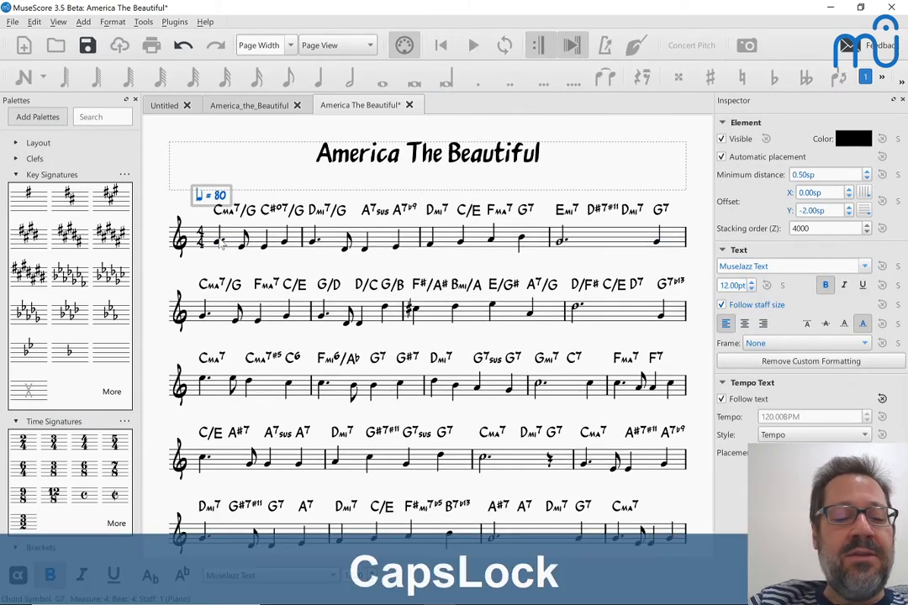
{"action": "key", "text": "Right"}
{"action": "key", "text": "BackSpace"}
{"action": "type", "text": "8"}
{"action": "key", "text": "Escape"}
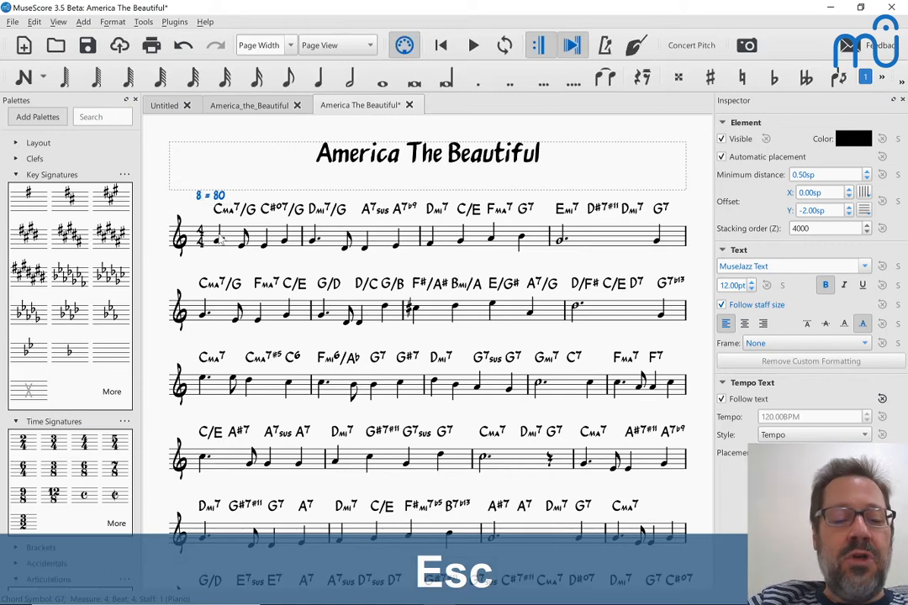
Undo the last tempo text edit and check the tempo marking at the start of the America_the_Beautiful reference score
{"action": "key", "text": "ctrl+z"}
{"action": "right_click", "coordinate": [224, 196]}
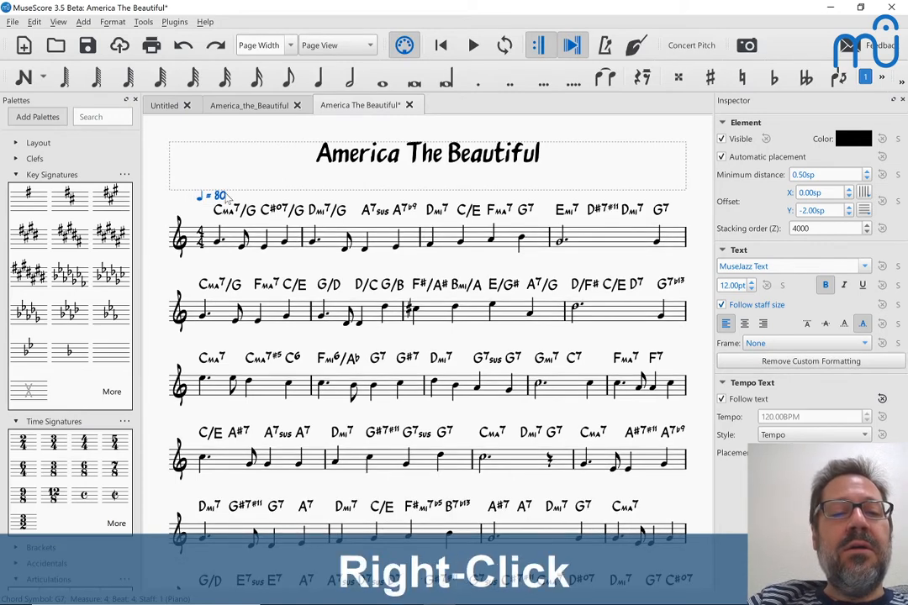
{"action": "left_click", "coordinate": [264, 107]}
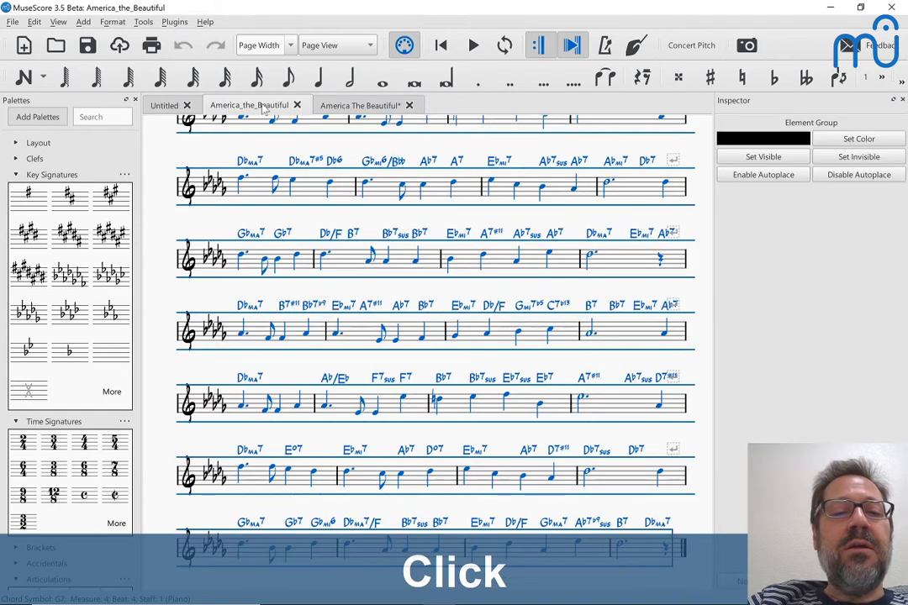
{"action": "scroll", "coordinate": [286, 168], "scroll_direction": "up", "scroll_amount": 5}
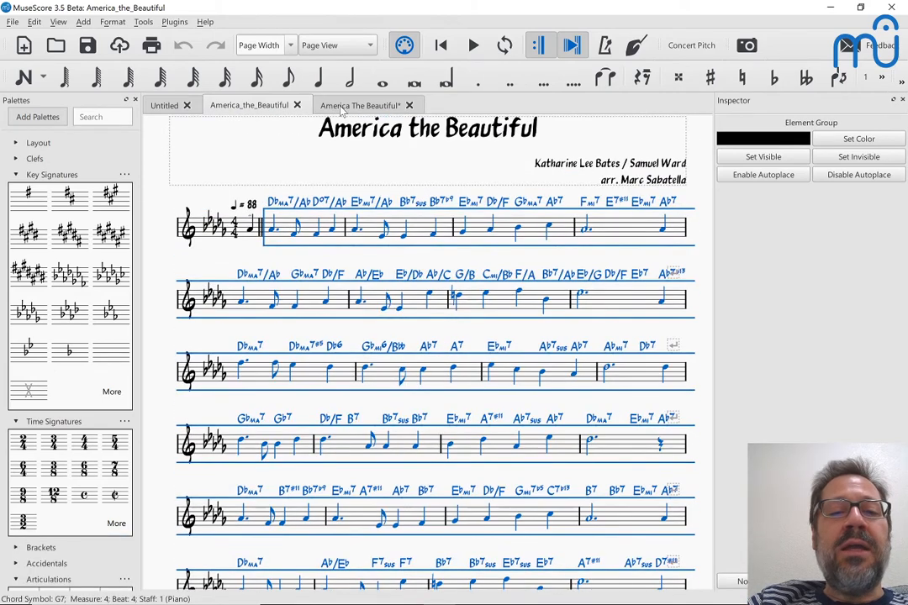
{"action": "left_click", "coordinate": [343, 106]}
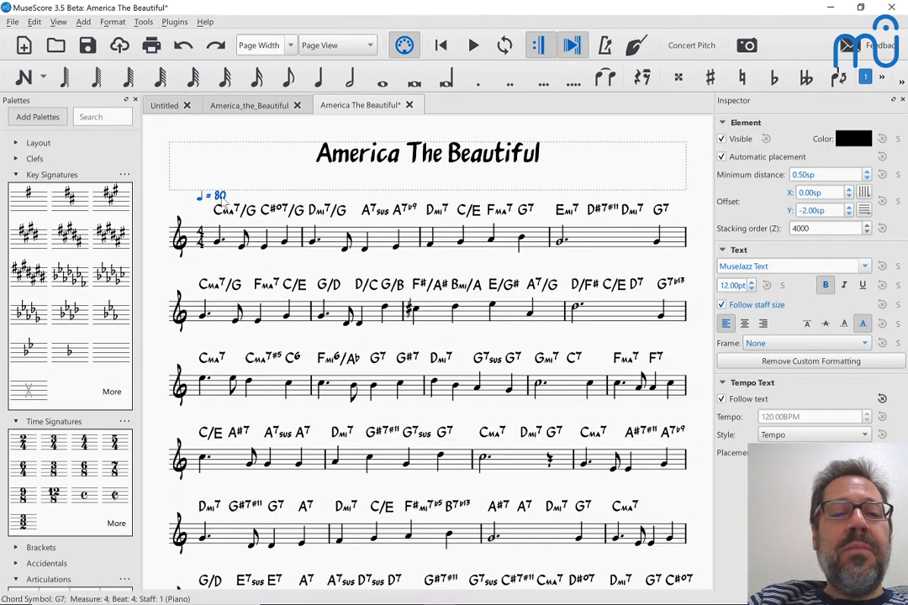
Edit the tempo marking at the start of the new score to read quarter note = 88
{"action": "double_click", "coordinate": [221, 198]}
{"action": "key", "text": "shift+Right"}
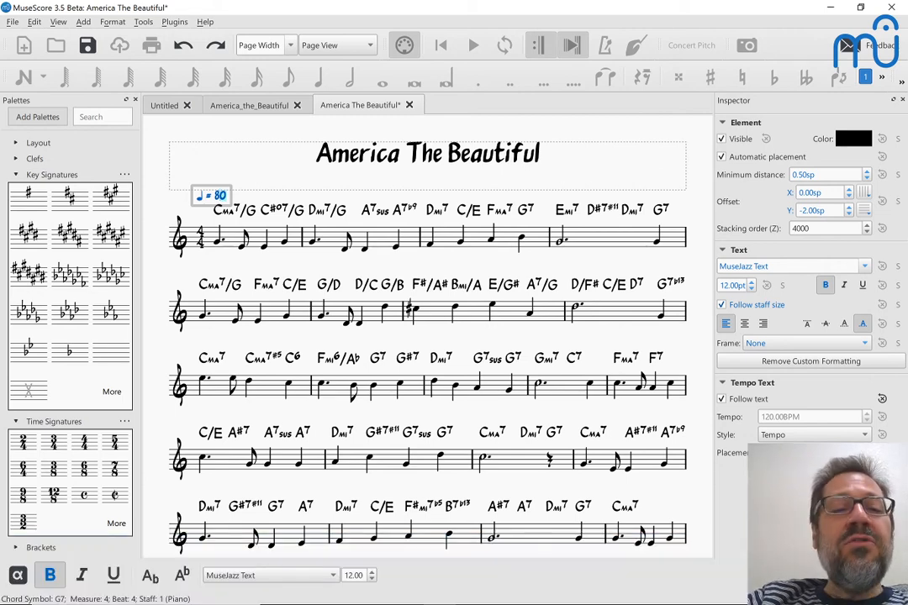
{"action": "type", "text": "8"}
{"action": "key", "text": "Escape"}
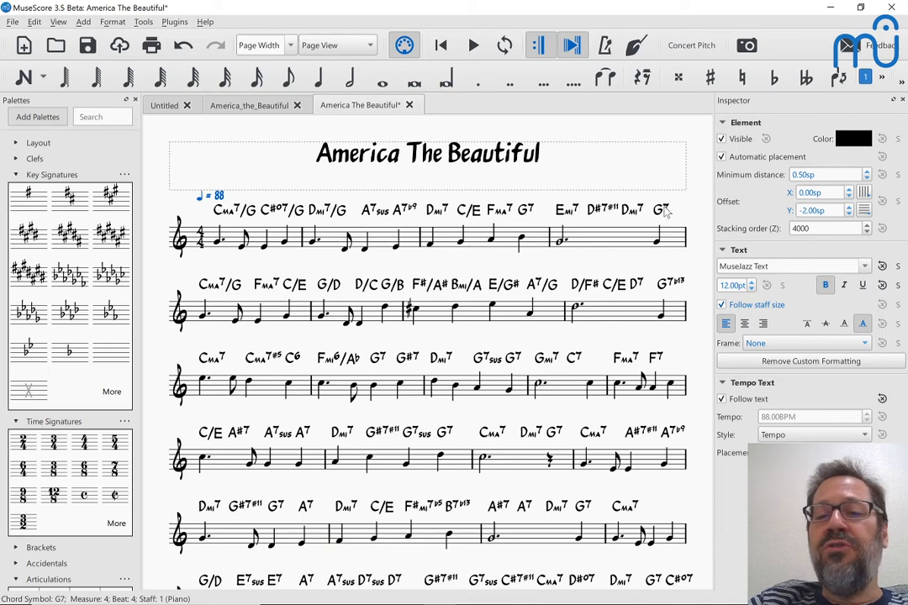
Set the interpretation of the G7 chord symbol in measure 4 to Literal, and return it to Jazz
{"action": "left_click", "coordinate": [662, 211]}
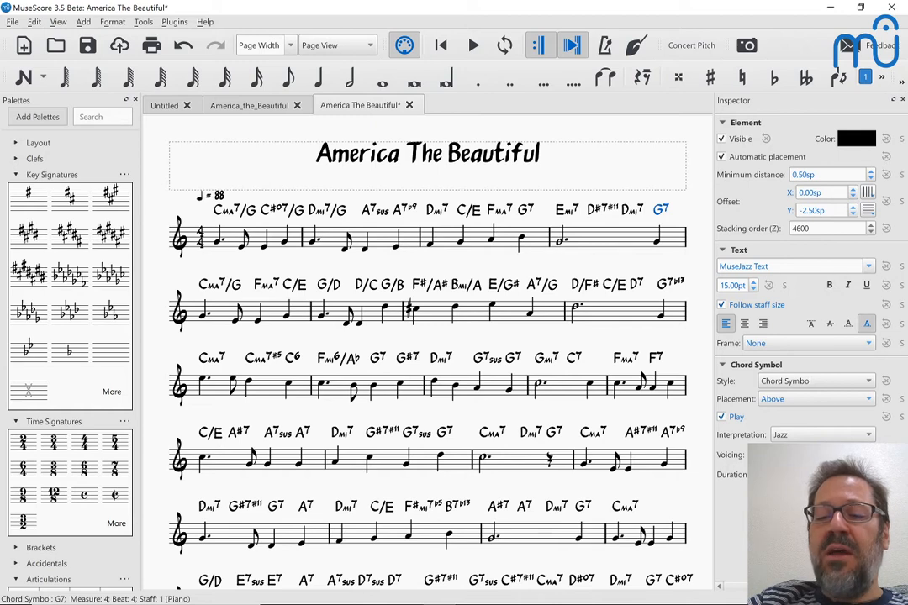
{"action": "left_click", "coordinate": [582, 268]}
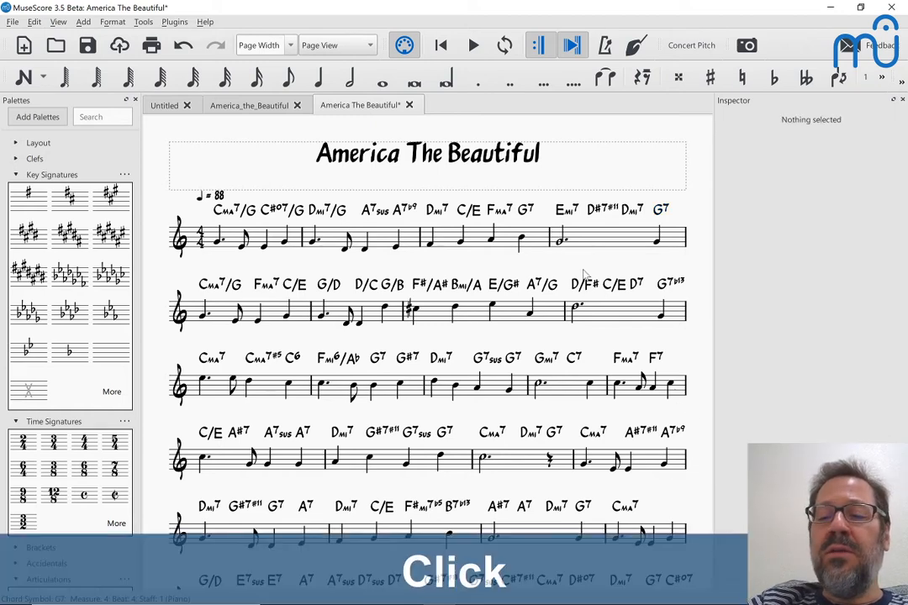
{"action": "left_click", "coordinate": [660, 212]}
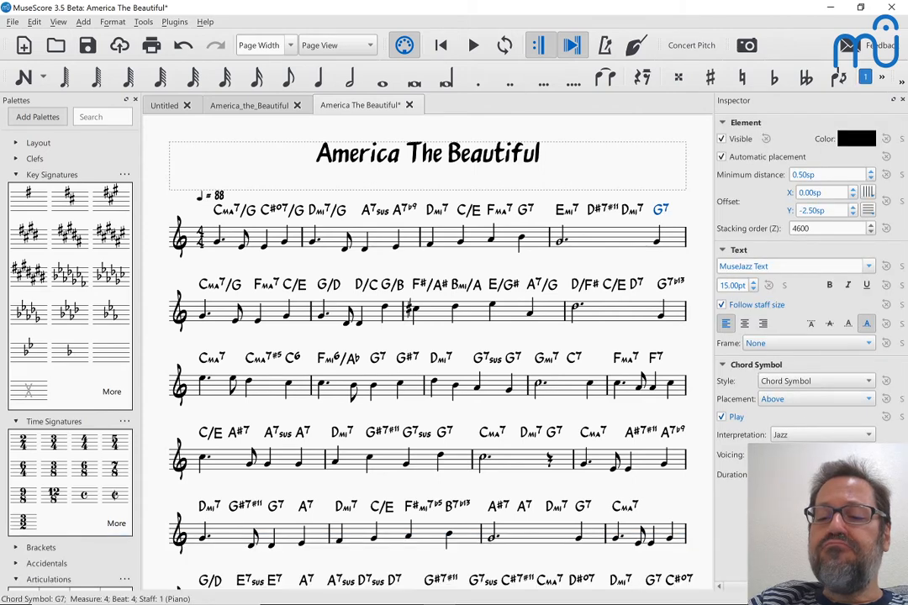
{"action": "left_click", "coordinate": [811, 435]}
{"action": "left_click", "coordinate": [807, 452]}
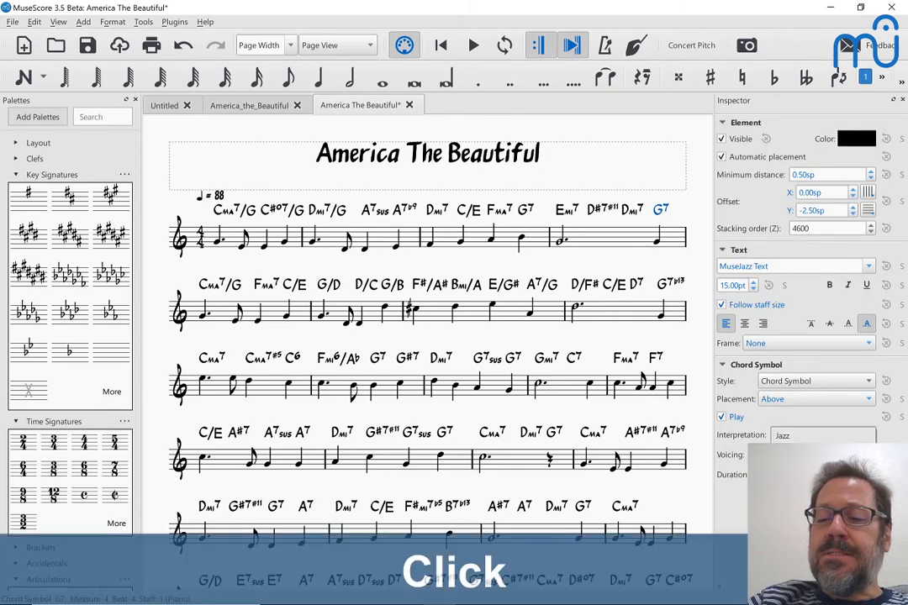
{"action": "left_click", "coordinate": [786, 435]}
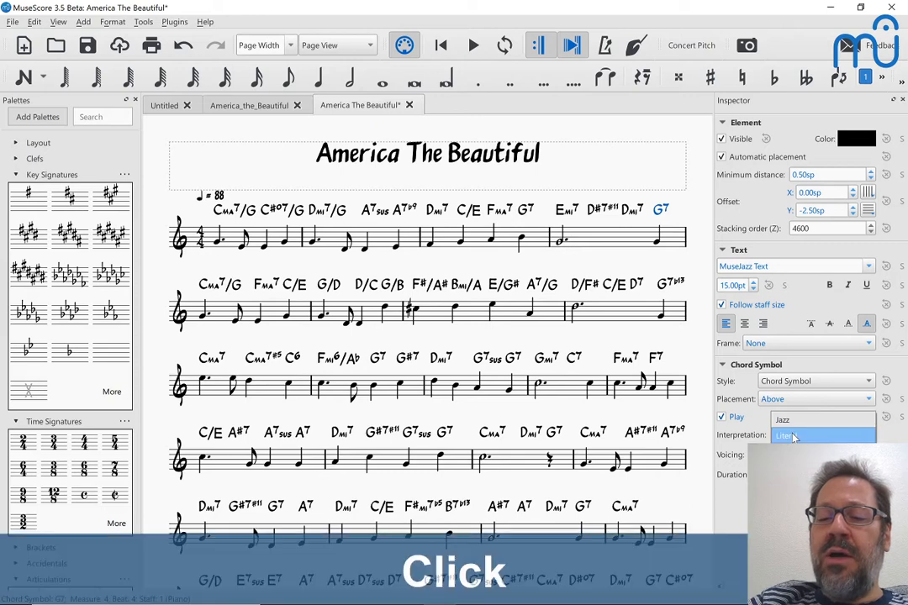
{"action": "left_click", "coordinate": [788, 420]}
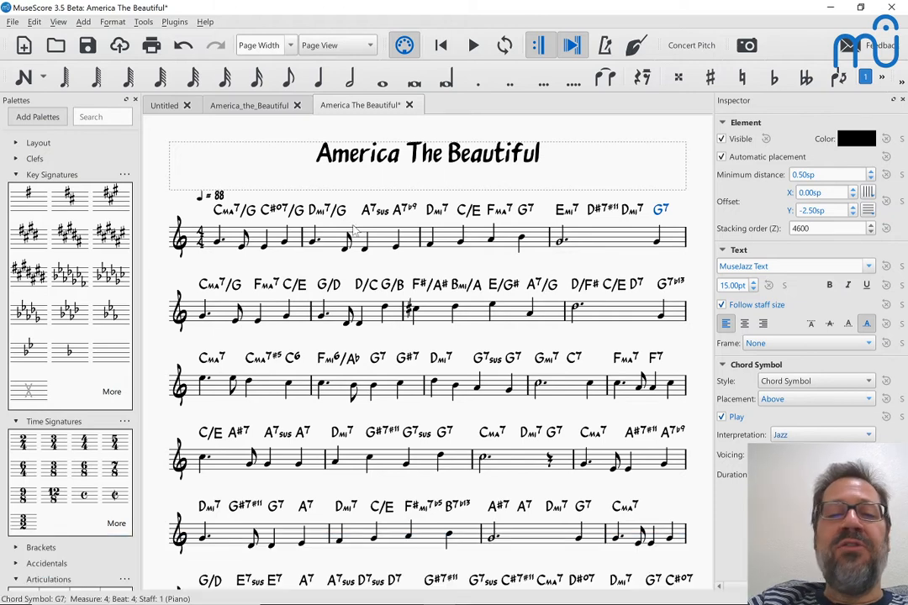
Inspect the playback interpretation of the G/D chord symbol in measure 6 and the Dmi7 chord symbol in measure 11
{"action": "left_click", "coordinate": [326, 285]}
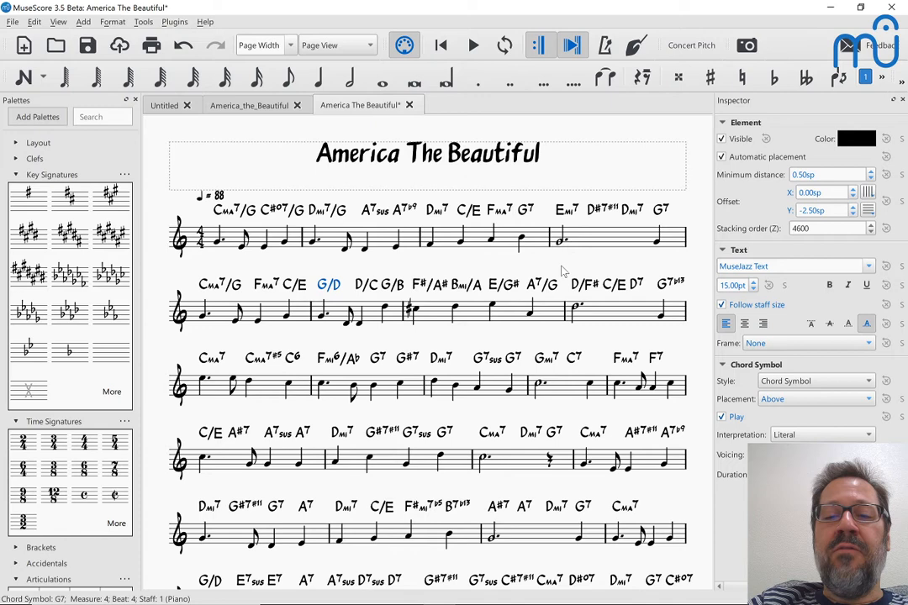
{"action": "left_click", "coordinate": [442, 360]}
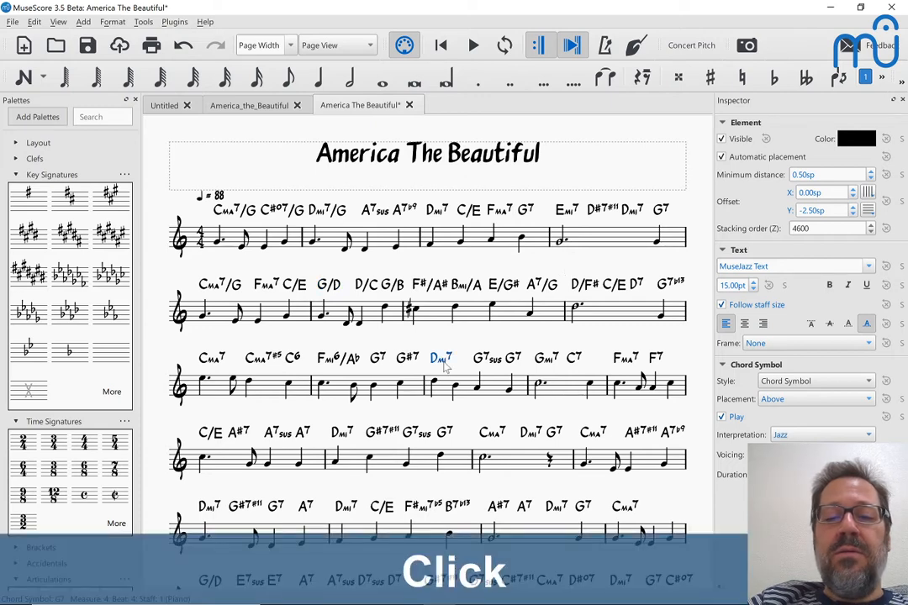
{"action": "double_click", "coordinate": [442, 359]}
{"action": "key", "text": "Escape"}
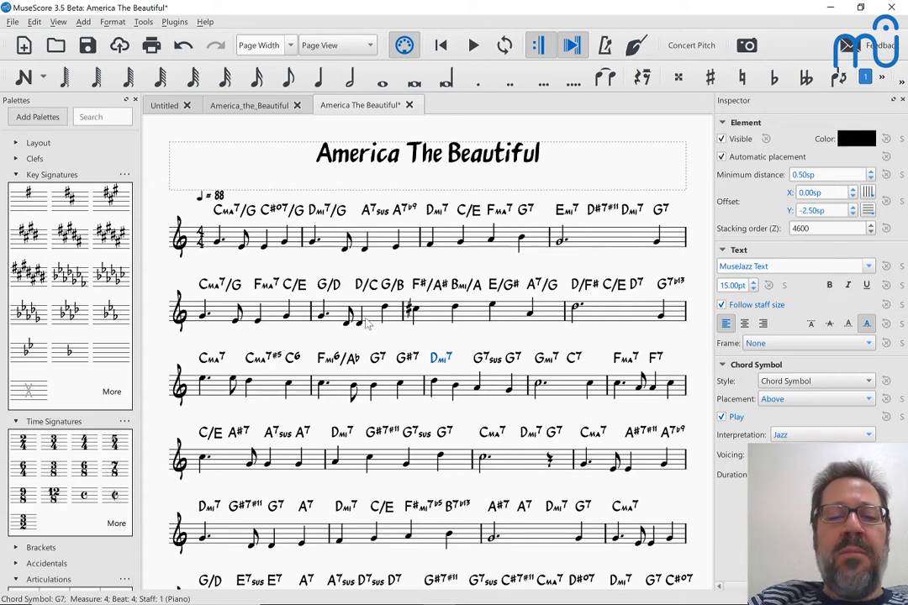
{"action": "left_click", "coordinate": [345, 290]}
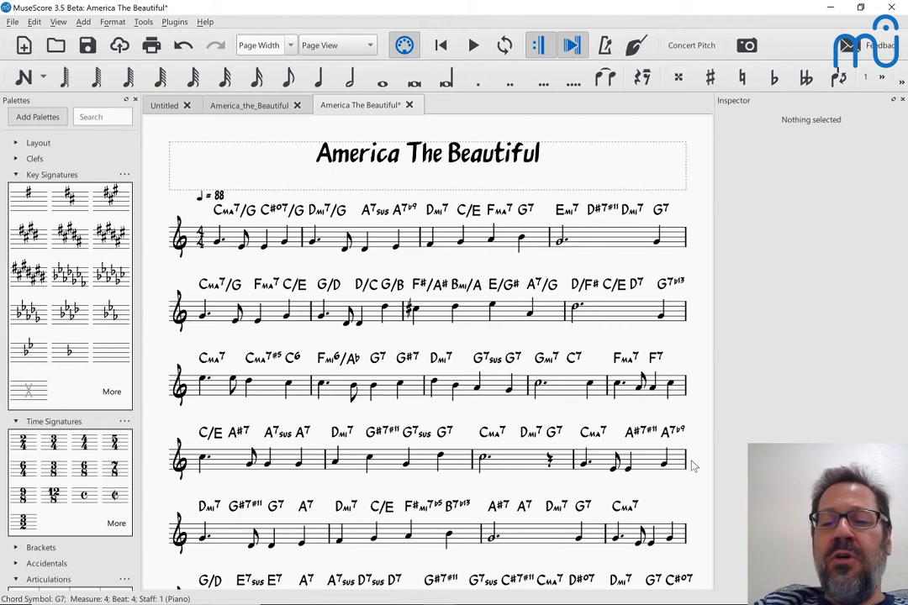
Set the G7 chord symbol in measure 4 to Literal interpretation with Auto voicing
{"action": "left_click", "coordinate": [661, 209]}
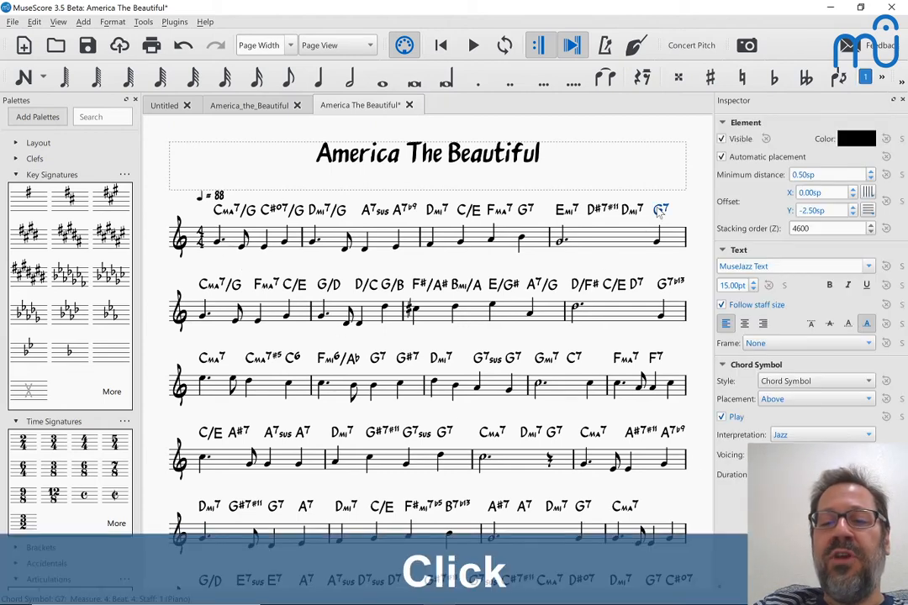
{"action": "left_click", "coordinate": [787, 437]}
{"action": "left_click", "coordinate": [788, 452]}
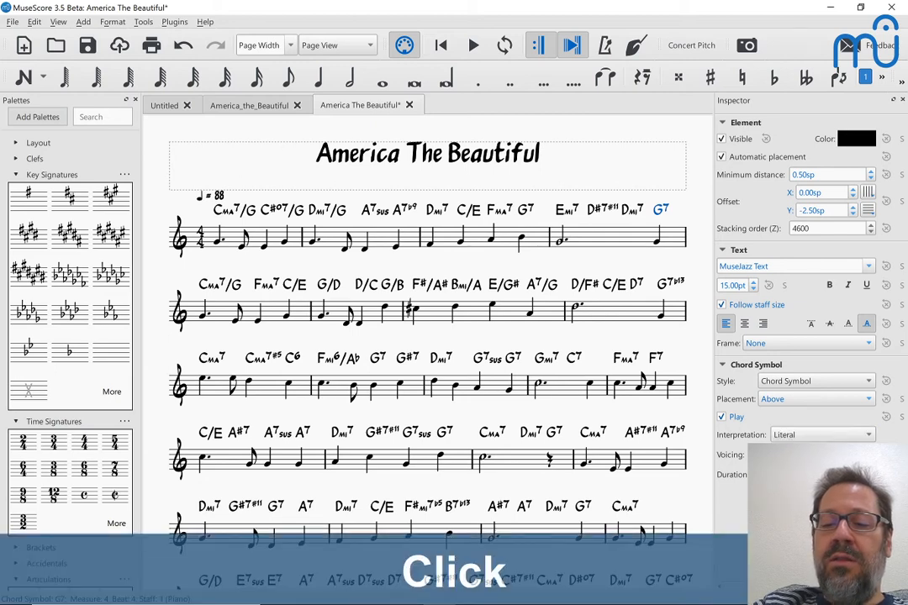
{"action": "left_click", "coordinate": [790, 455]}
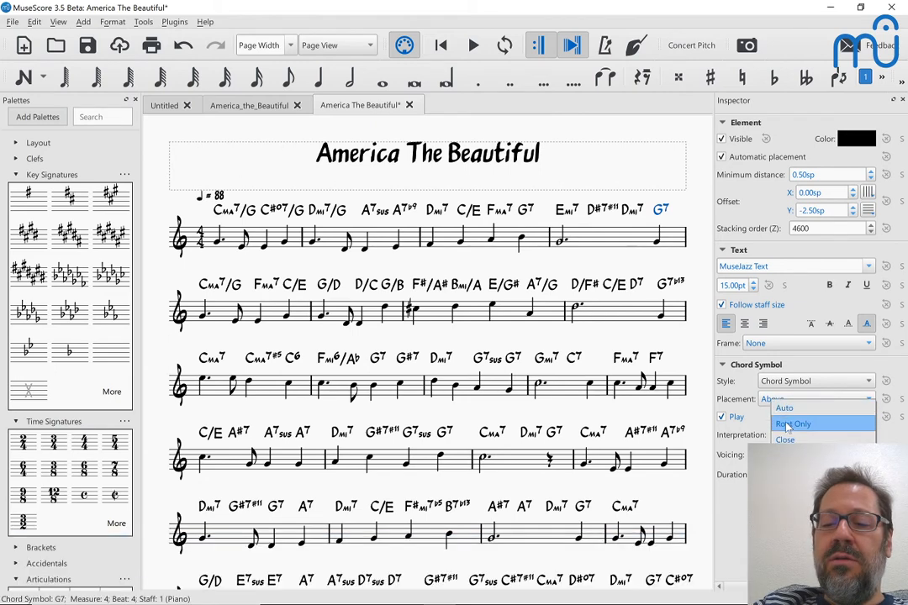
{"action": "left_click", "coordinate": [786, 410]}
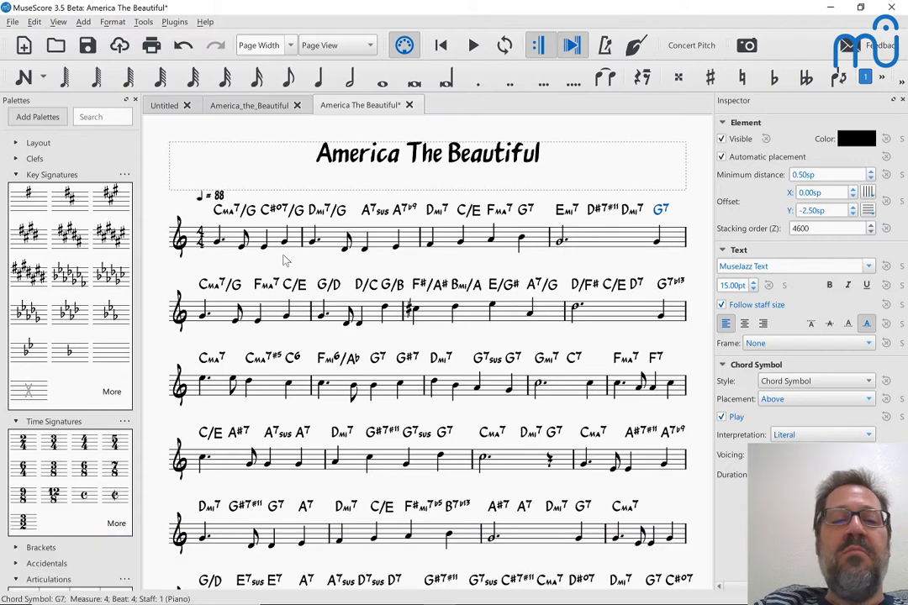
Select every chord symbol in the score by similarity to the first one and delete them all
{"action": "left_click", "coordinate": [228, 212]}
{"action": "right_click", "coordinate": [229, 215]}
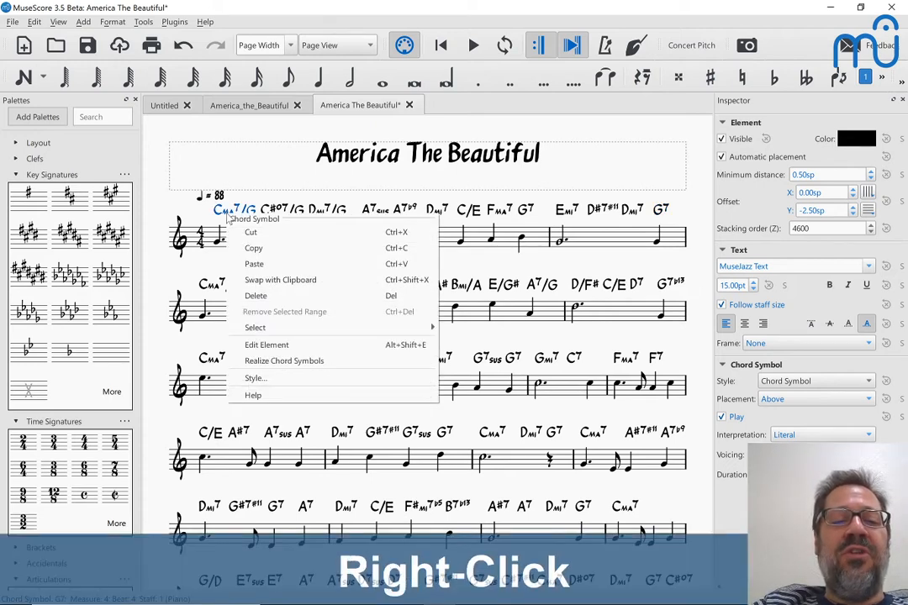
{"action": "mouse_move", "coordinate": [310, 327]}
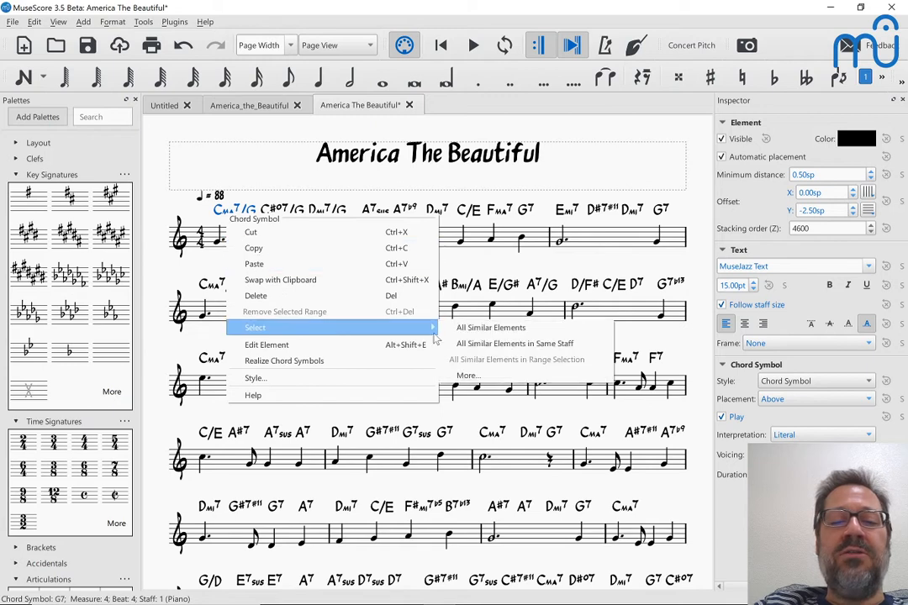
{"action": "left_click", "coordinate": [491, 328]}
{"action": "key", "text": "Delete"}
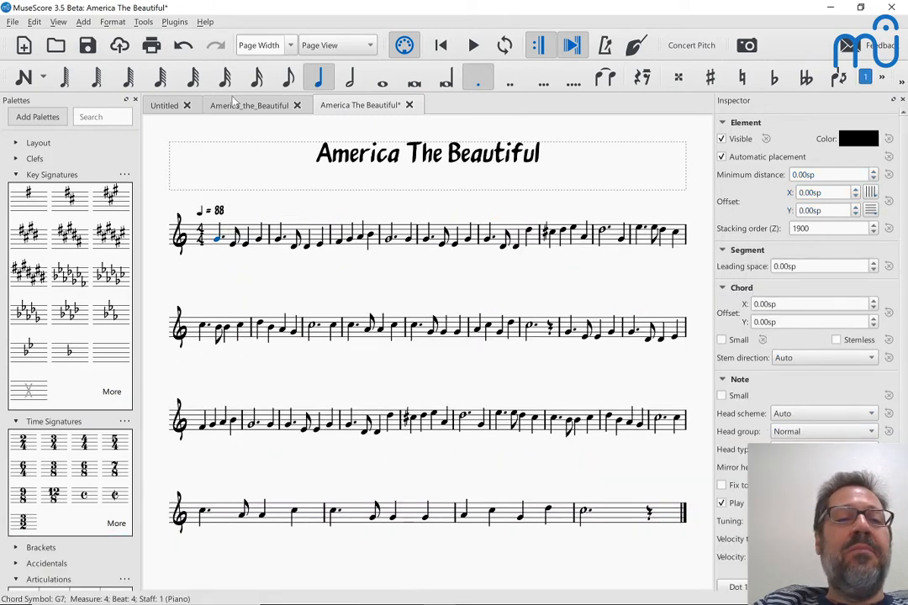
Add system breaks every 4 measures throughout the score
{"action": "left_click", "coordinate": [113, 23]}
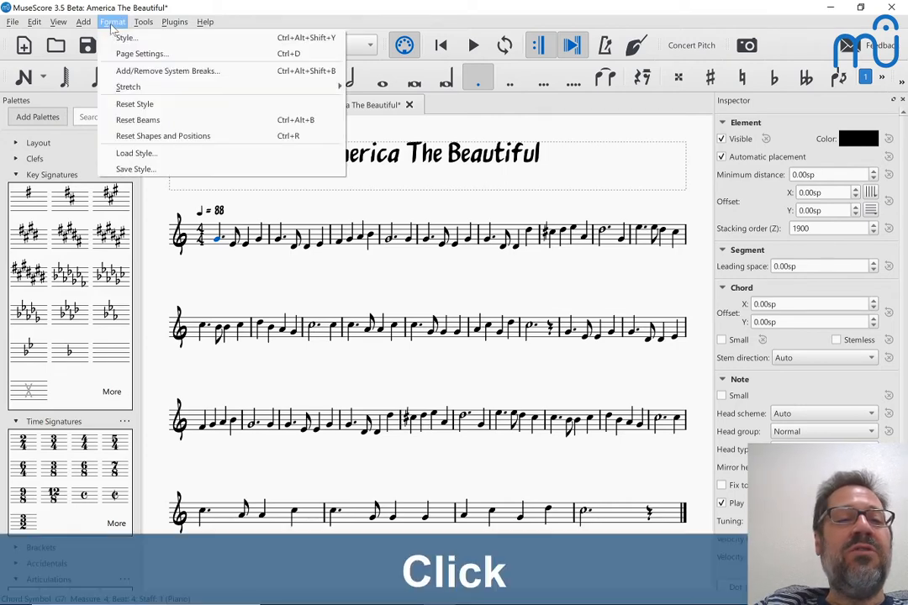
{"action": "left_click", "coordinate": [120, 73]}
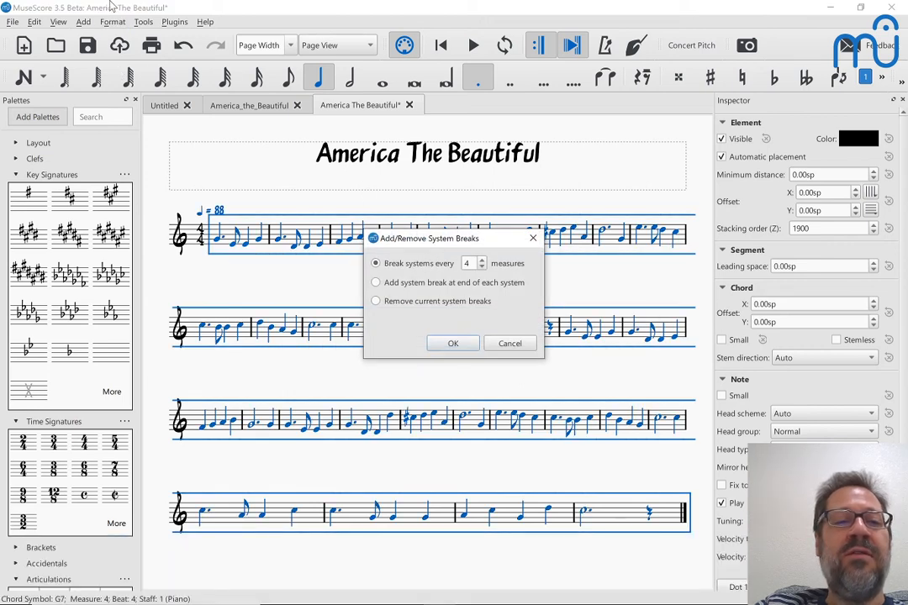
{"action": "key", "text": "Escape"}
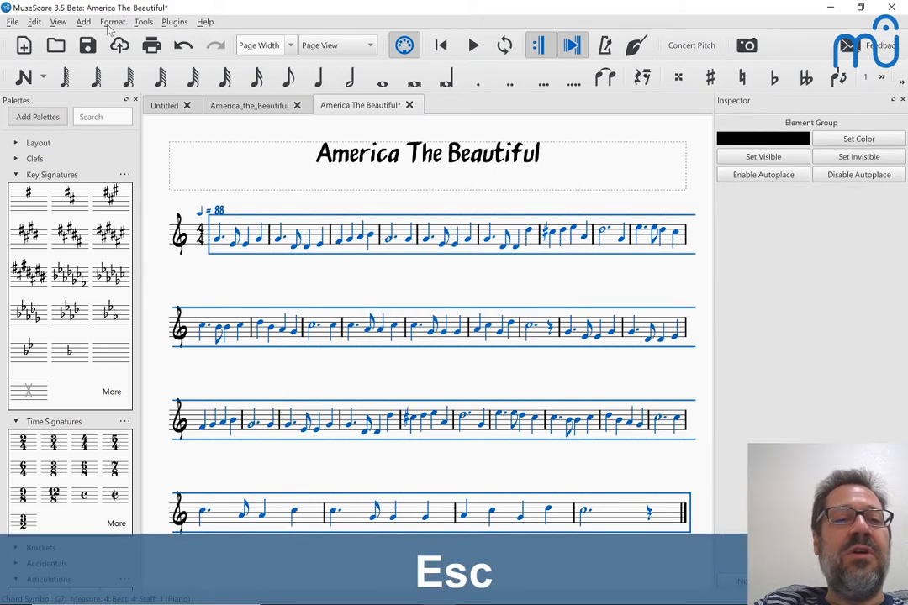
{"action": "left_click", "coordinate": [112, 22]}
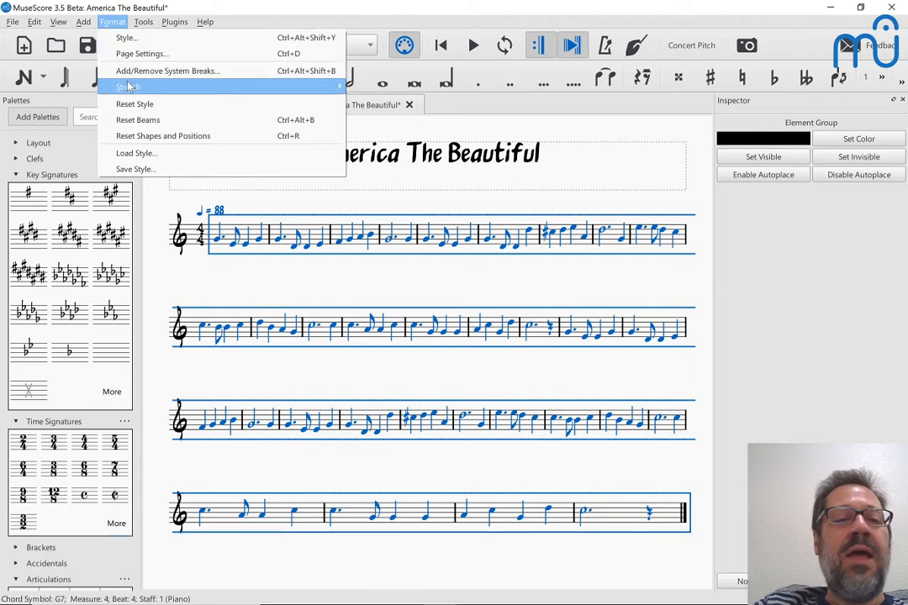
{"action": "left_click", "coordinate": [127, 74]}
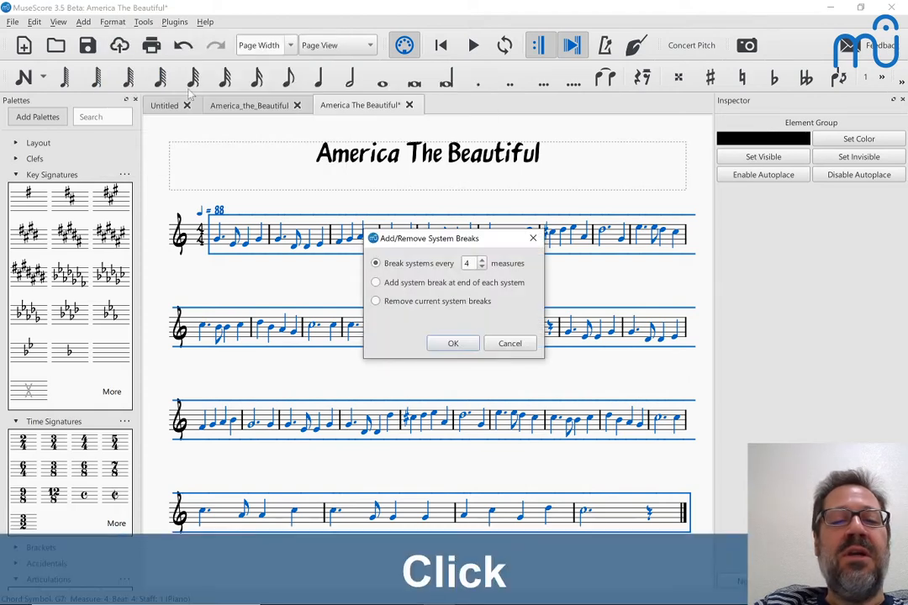
{"action": "left_click", "coordinate": [454, 343]}
{"action": "key", "text": "Escape"}
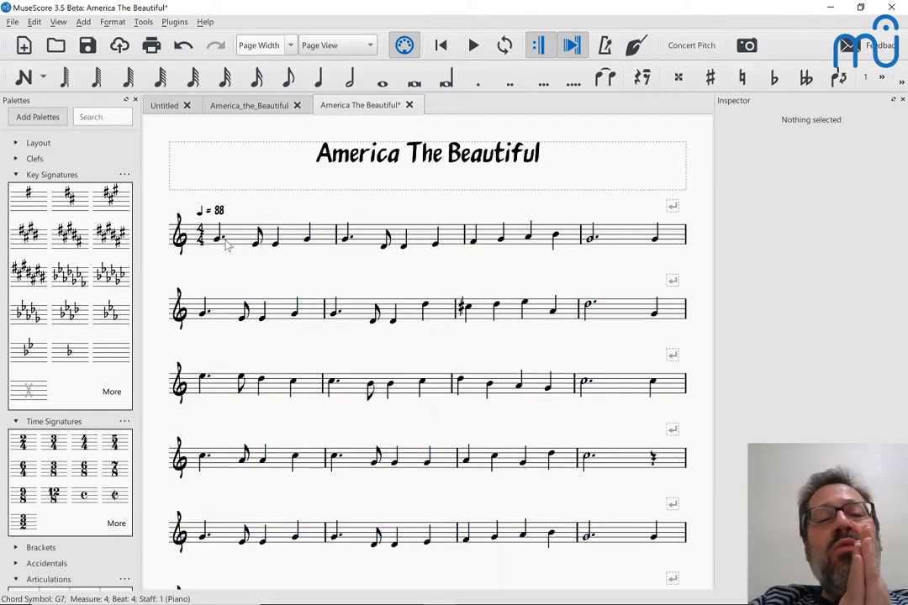
Switch to Chrome and search the web for "america the beautiful" in a new tab
{"action": "key", "text": "alt+Tab"}
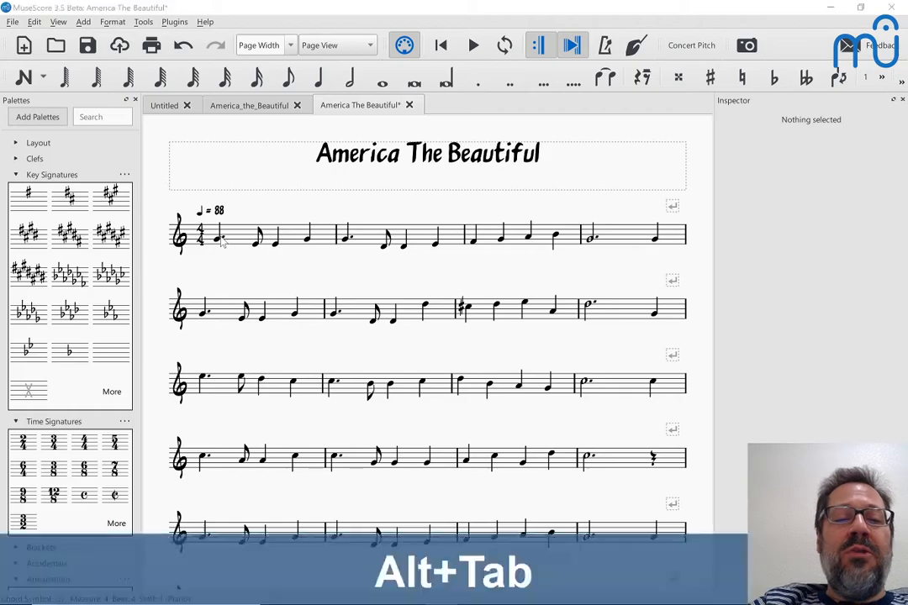
{"action": "key", "text": "alt+Tab"}
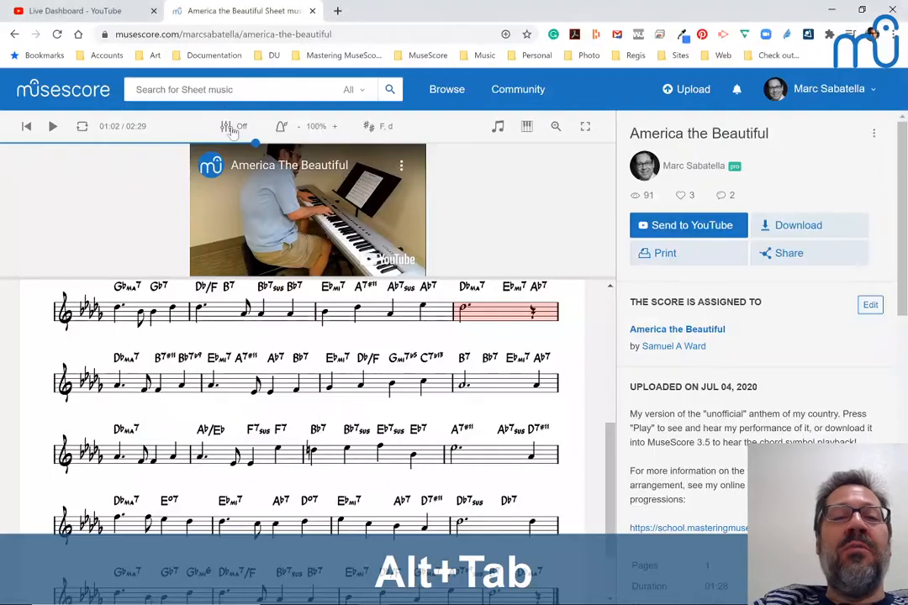
{"action": "left_click", "coordinate": [337, 10]}
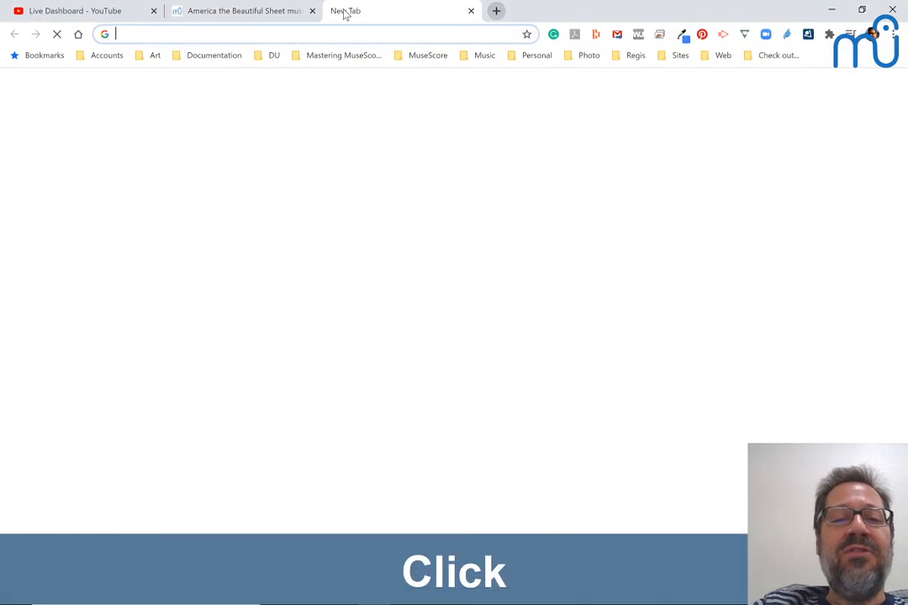
{"action": "type", "text": "MAERICA B"}
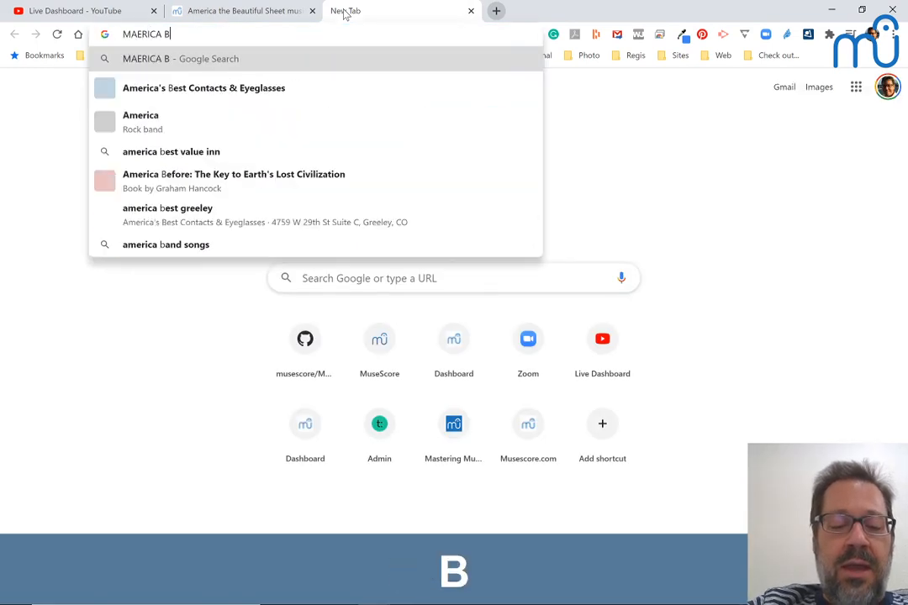
{"action": "key", "text": "BackSpace"}
{"action": "type", "text": "HE"}
{"action": "key", "text": "ctrl+a"}
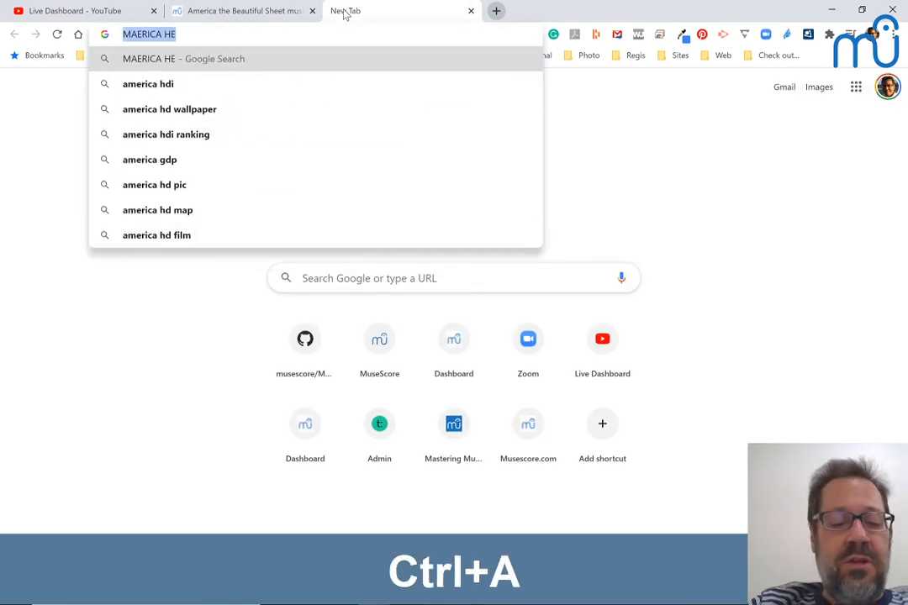
{"action": "key", "text": "Caps_Lock"}
{"action": "type", "text": "ameri"}
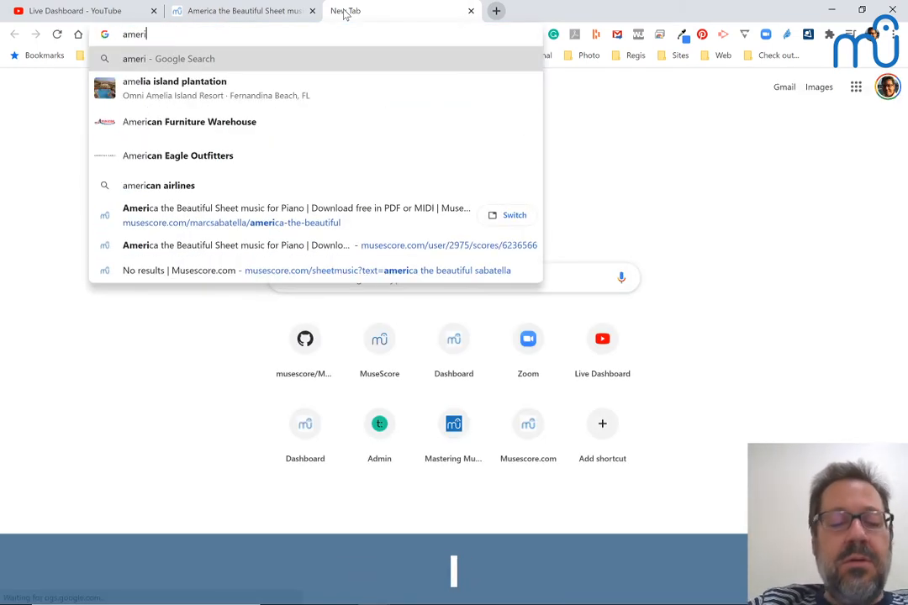
{"action": "type", "text": "ca the "}
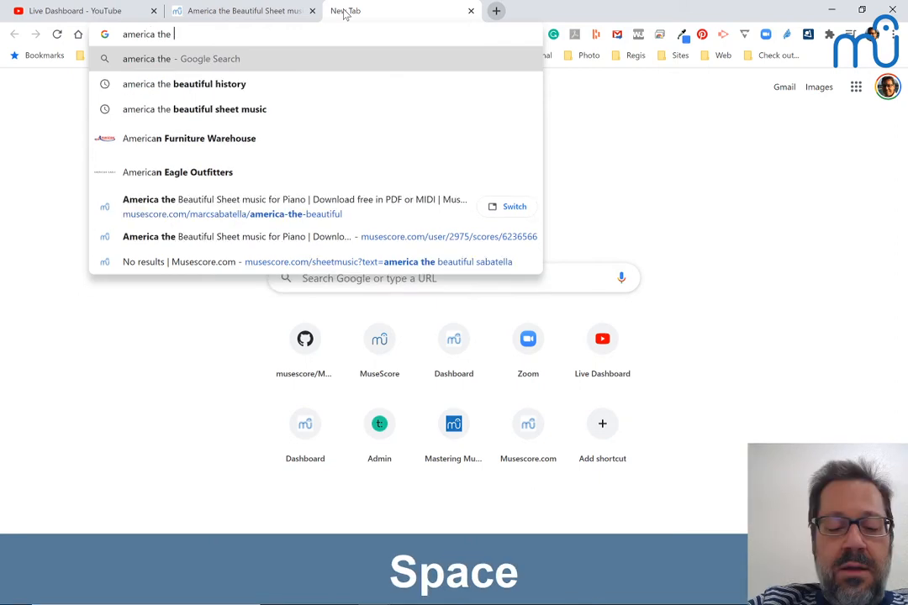
{"action": "type", "text": "beautiful"}
{"action": "key", "text": "Return"}
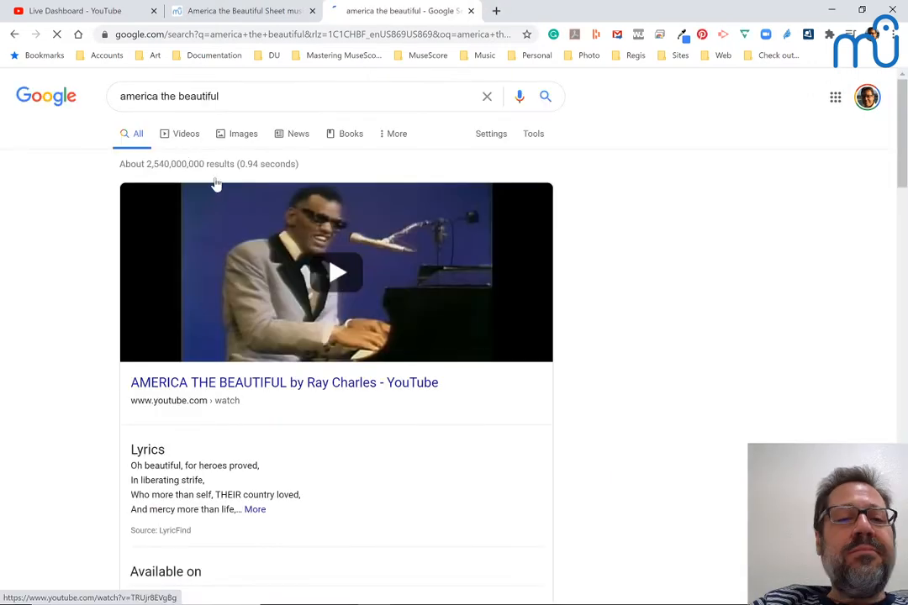
Refine the search to "america the beautiful sheet music" and preview the Free Choir Sheet Music image from pinterest.com among the image results
{"action": "type", "text": "sheet music"}
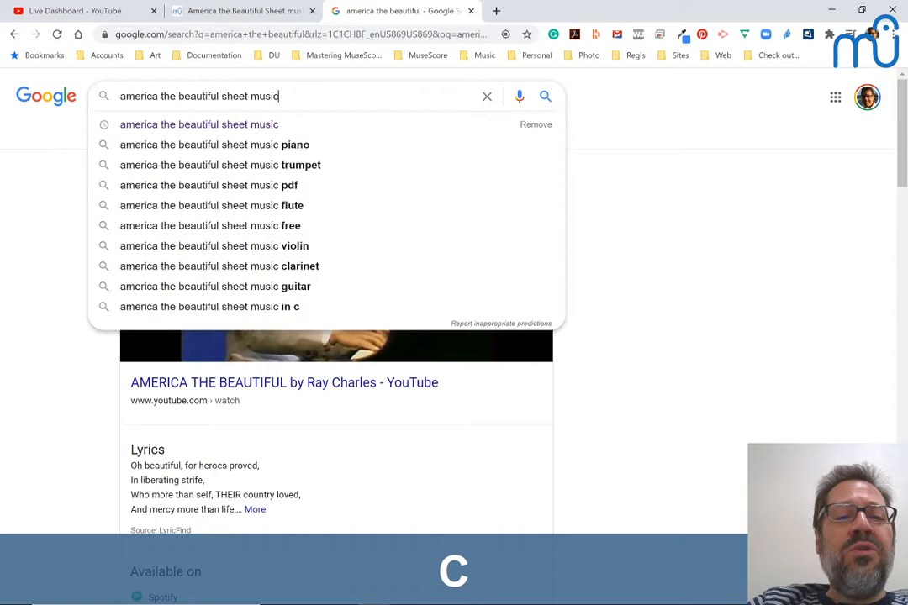
{"action": "key", "text": "Return"}
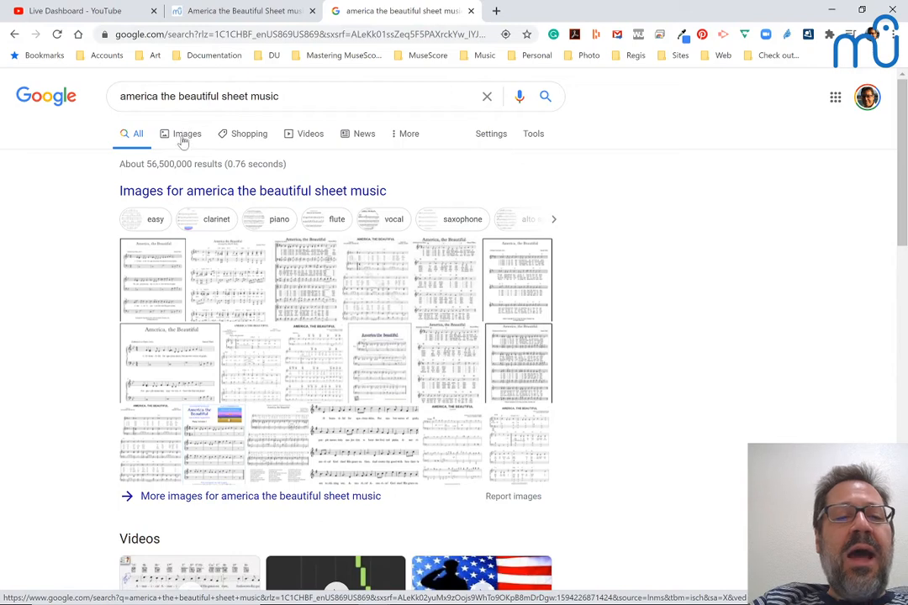
{"action": "left_click", "coordinate": [183, 141]}
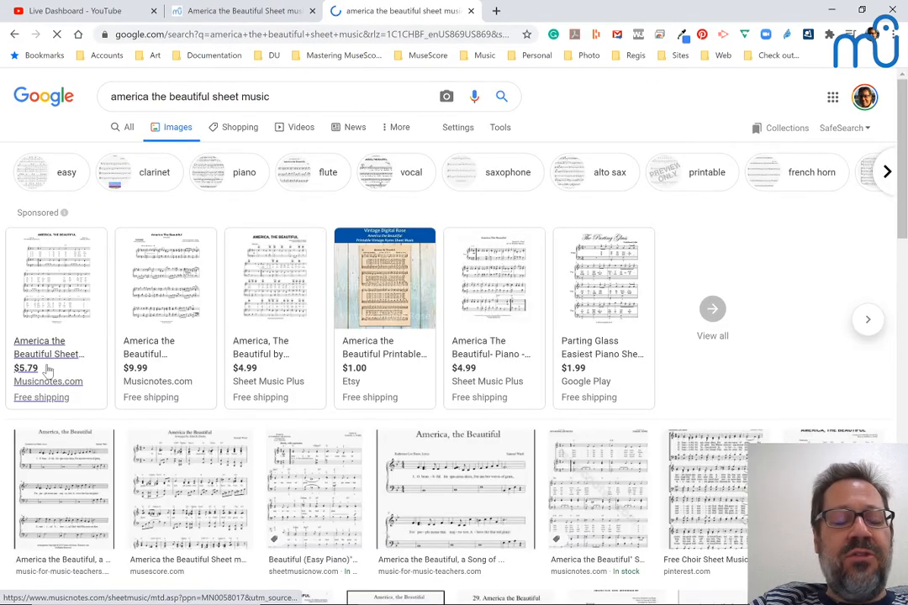
{"action": "scroll", "coordinate": [48, 370], "scroll_direction": "down", "scroll_amount": 2}
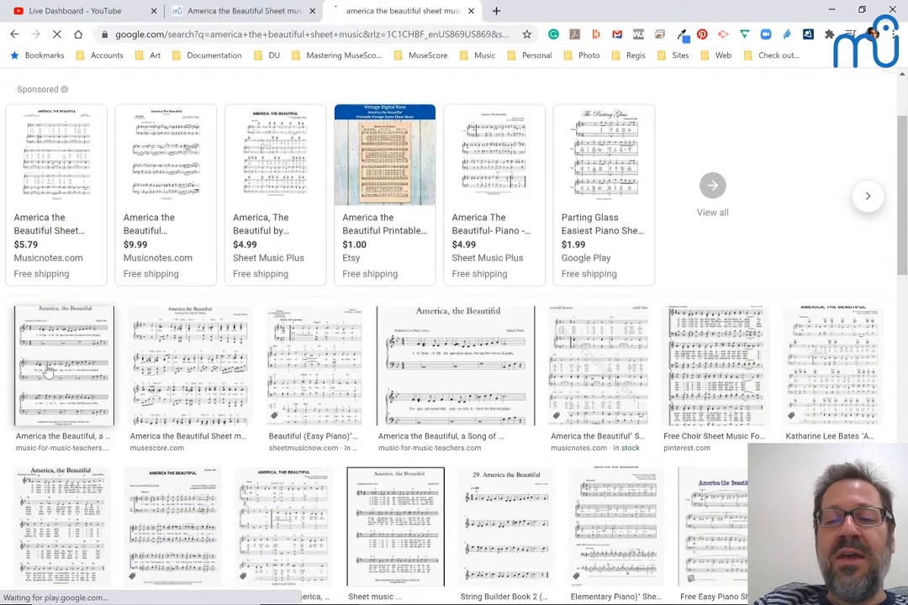
{"action": "left_click", "coordinate": [712, 377]}
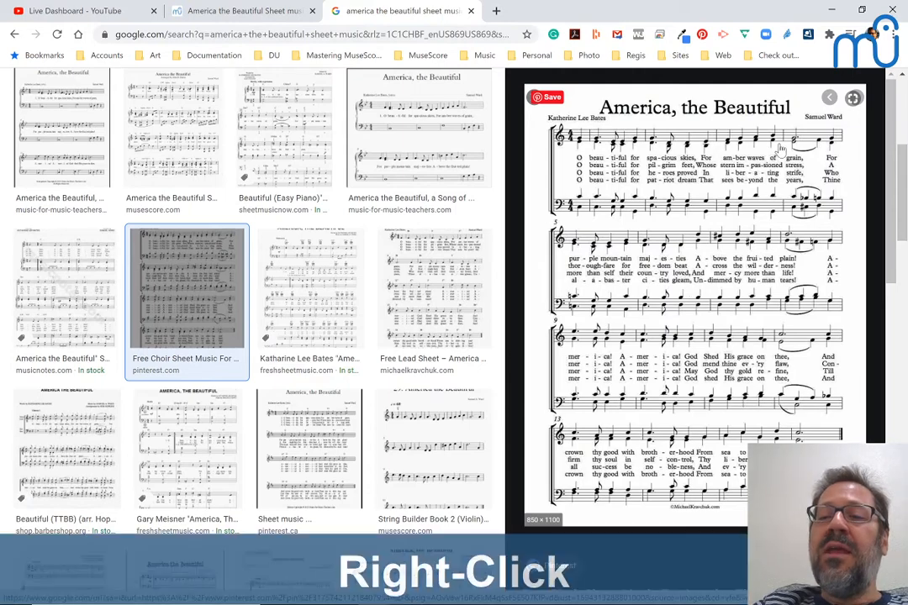
Open the previewed choir score image in its own browser tab and view it enlarged
{"action": "right_click", "coordinate": [705, 148]}
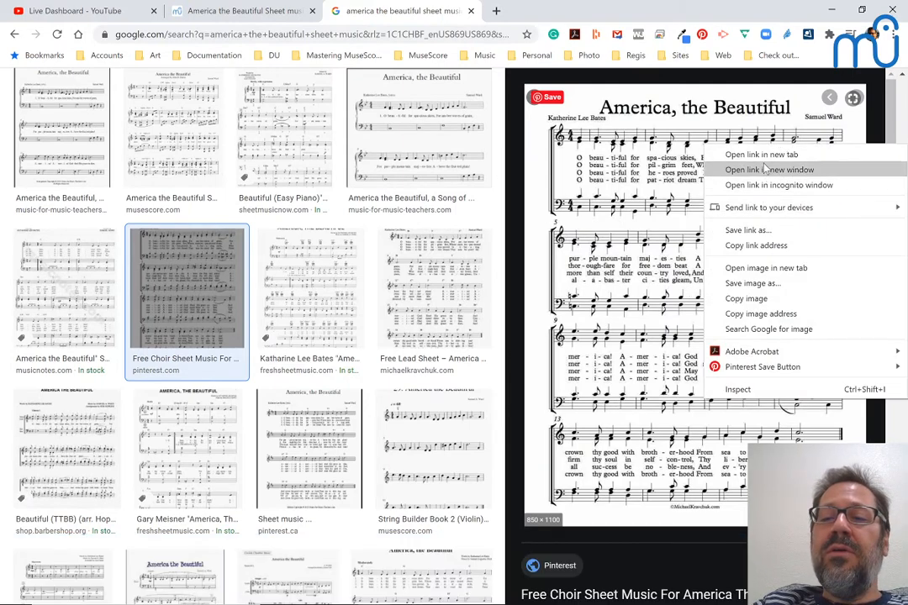
{"action": "left_click", "coordinate": [745, 269]}
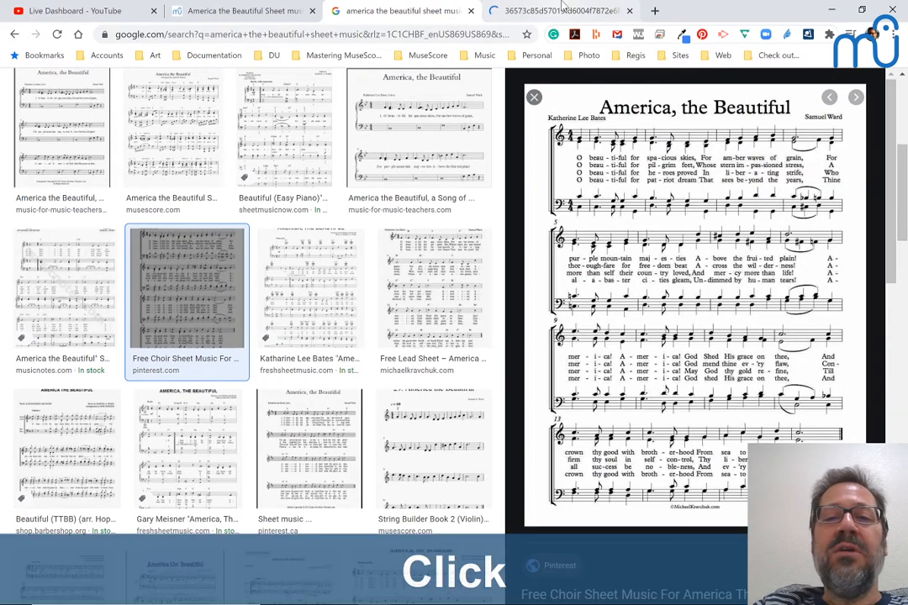
{"action": "left_click", "coordinate": [561, 5]}
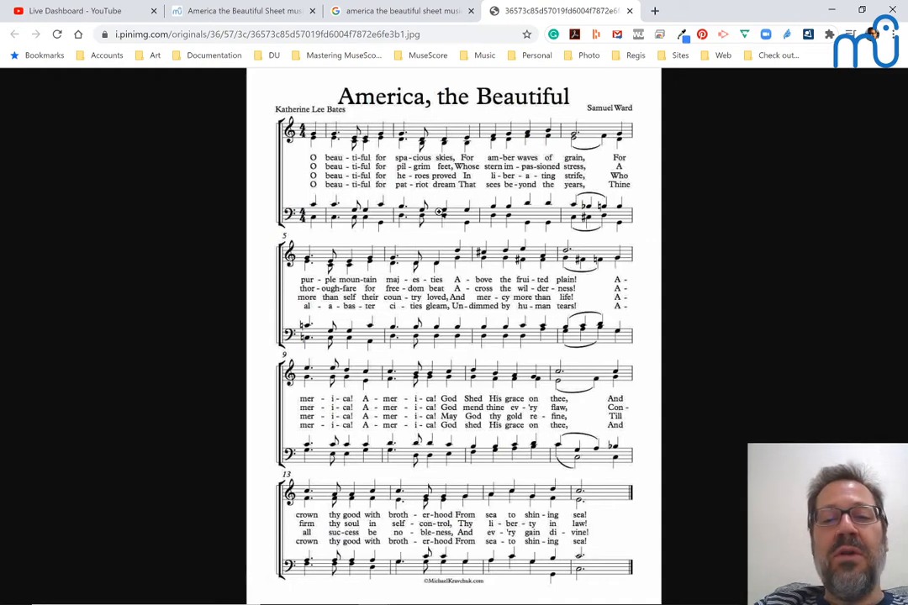
{"action": "left_click", "coordinate": [494, 206]}
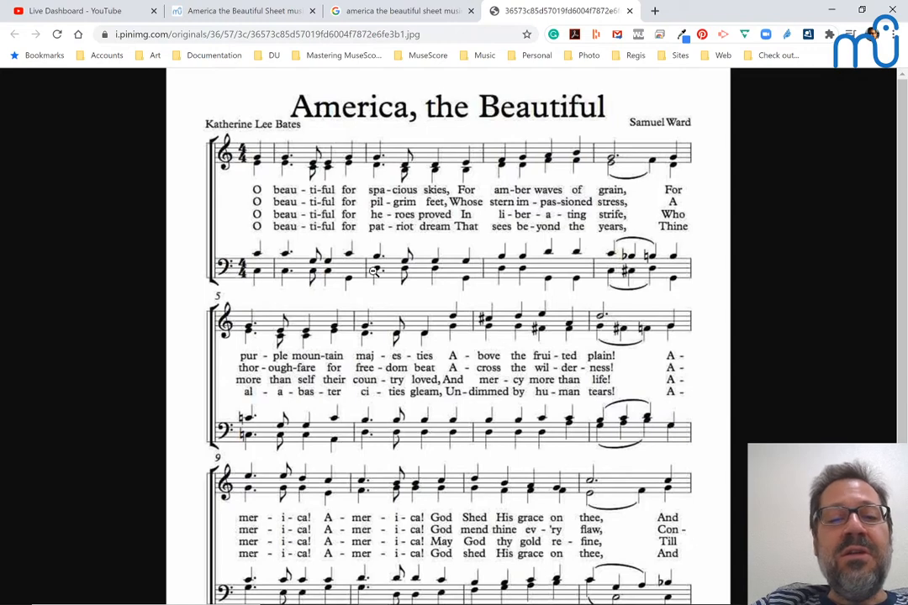
Switch to MuseScore and, using the choir score as reference, enter chord symbols C, G, G7 and C at the starts of measures 1 to 4
{"action": "key", "text": "alt+Tab"}
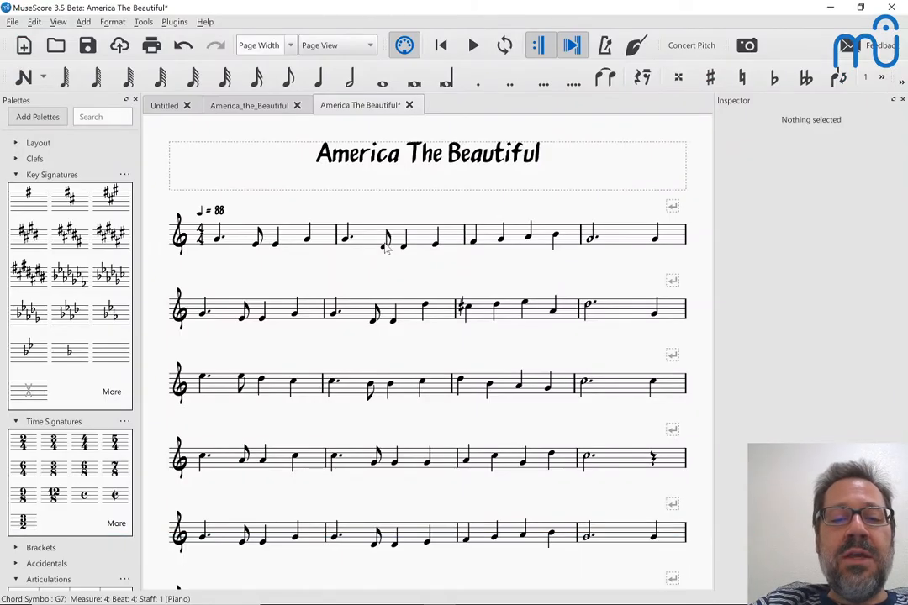
{"action": "left_click", "coordinate": [385, 243]}
{"action": "key", "text": "alt+Tab"}
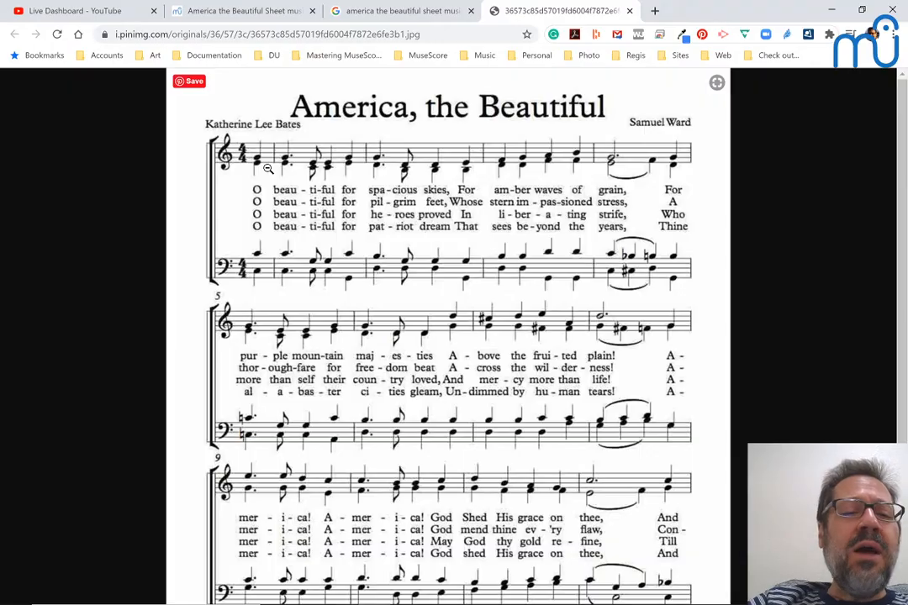
{"action": "key", "text": "alt+Tab"}
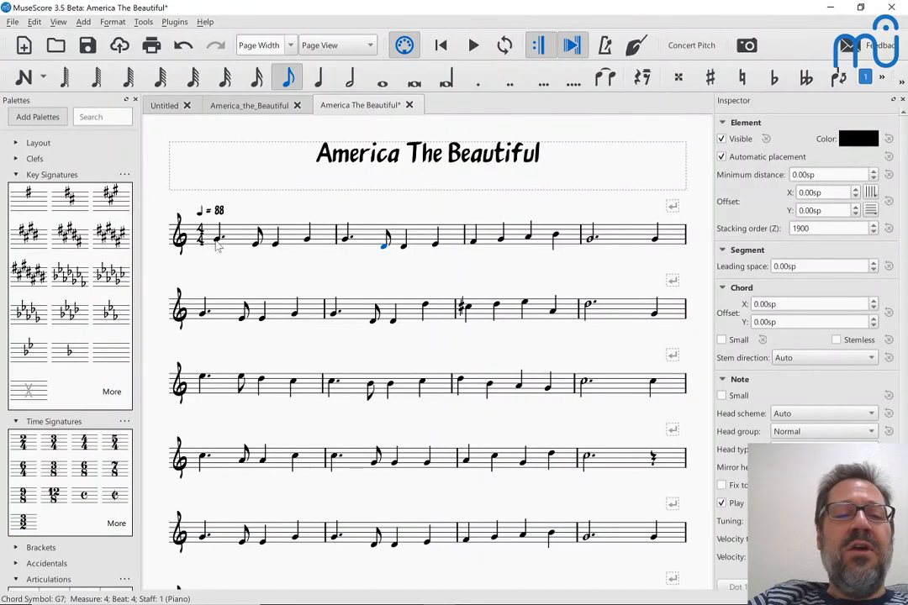
{"action": "left_click", "coordinate": [216, 240]}
{"action": "key", "text": "ctrl+k"}
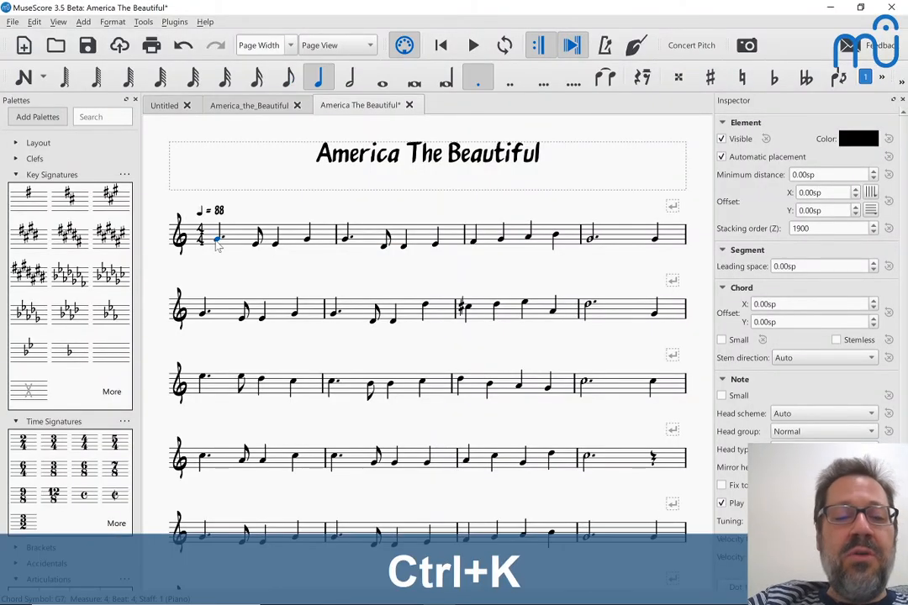
{"action": "type", "text": "C"}
{"action": "key", "text": "Tab"}
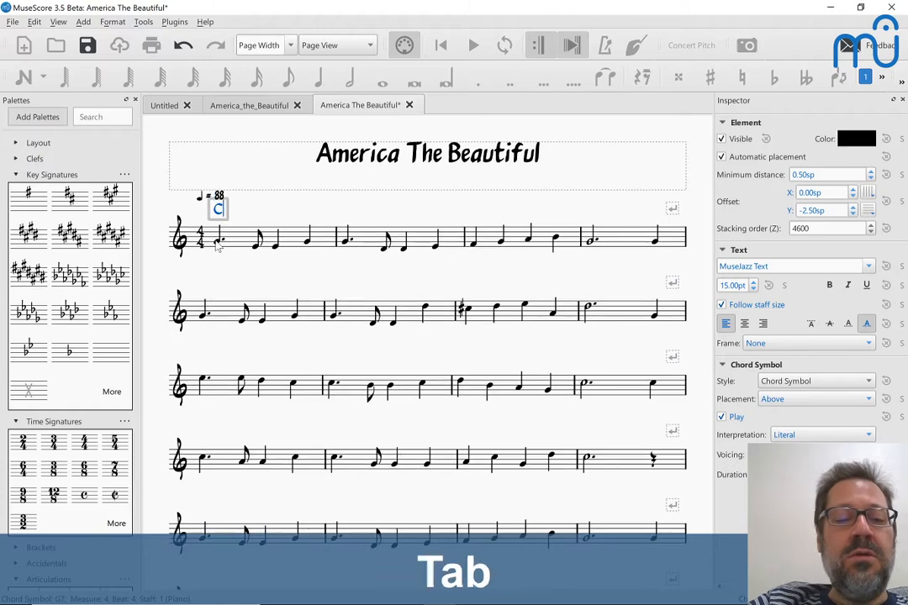
{"action": "type", "text": "G"}
{"action": "key", "text": "Tab"}
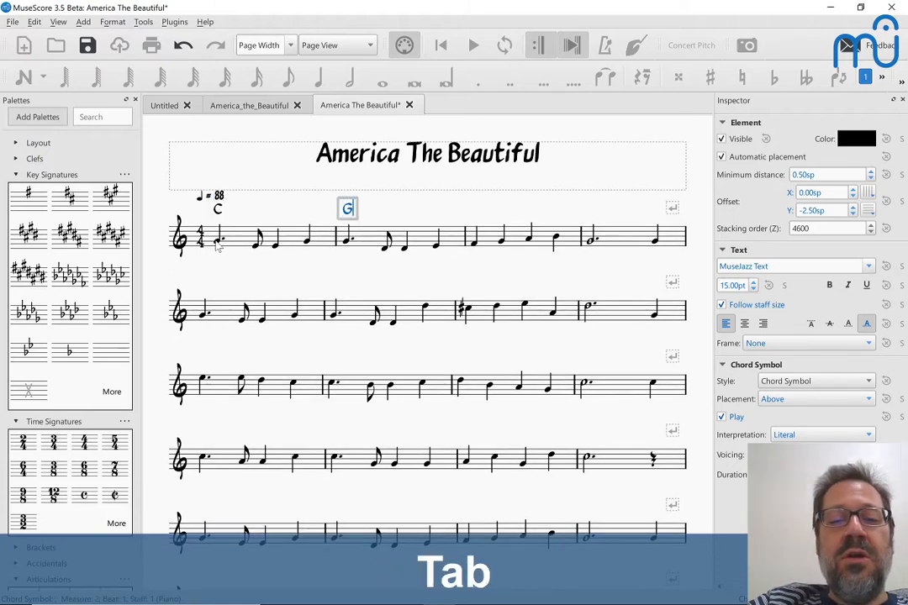
{"action": "type", "text": "G7"}
{"action": "key", "text": "Tab"}
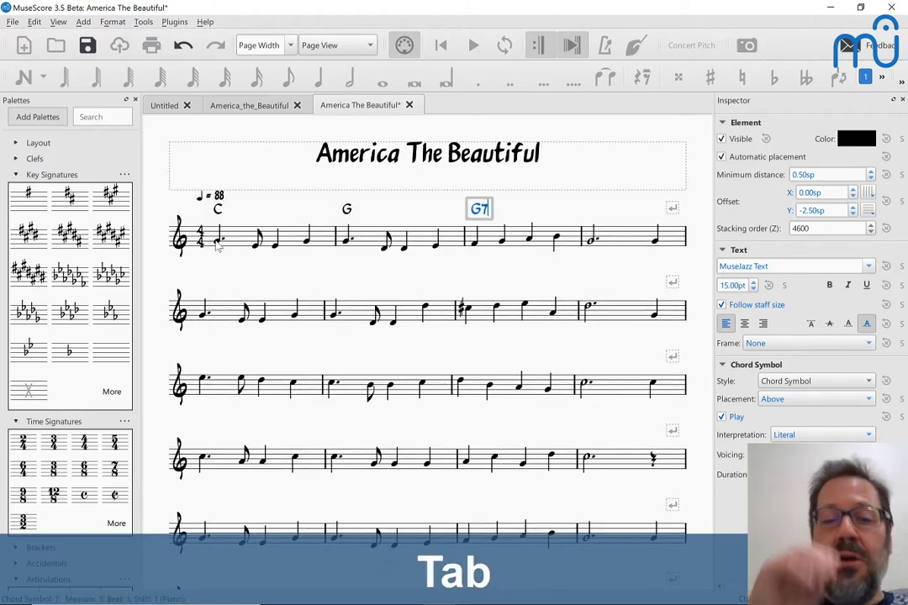
{"action": "type", "text": "C"}
{"action": "key", "text": "Escape"}
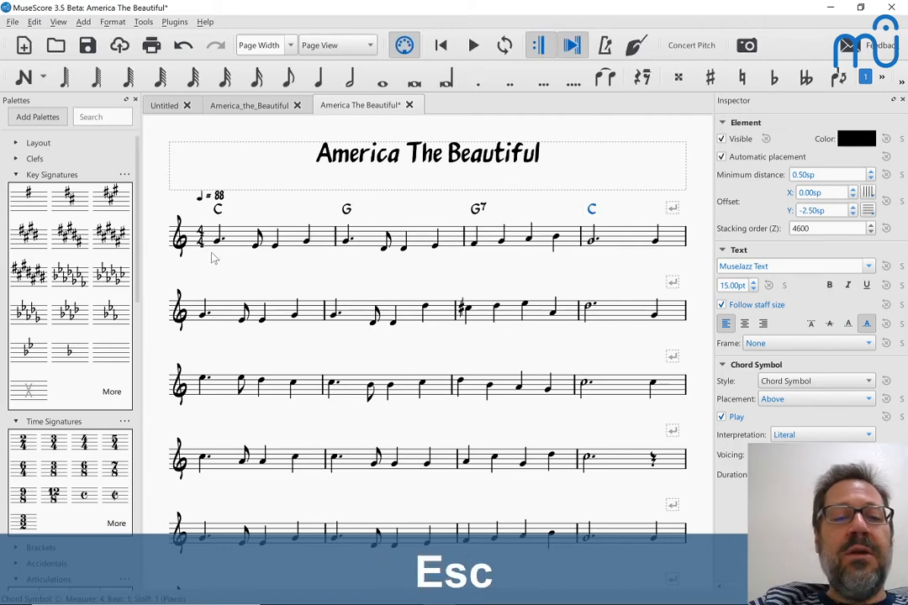
Play back the opening four measures of the score from measure 1
{"action": "left_click", "coordinate": [242, 240]}
{"action": "key", "text": "space"}
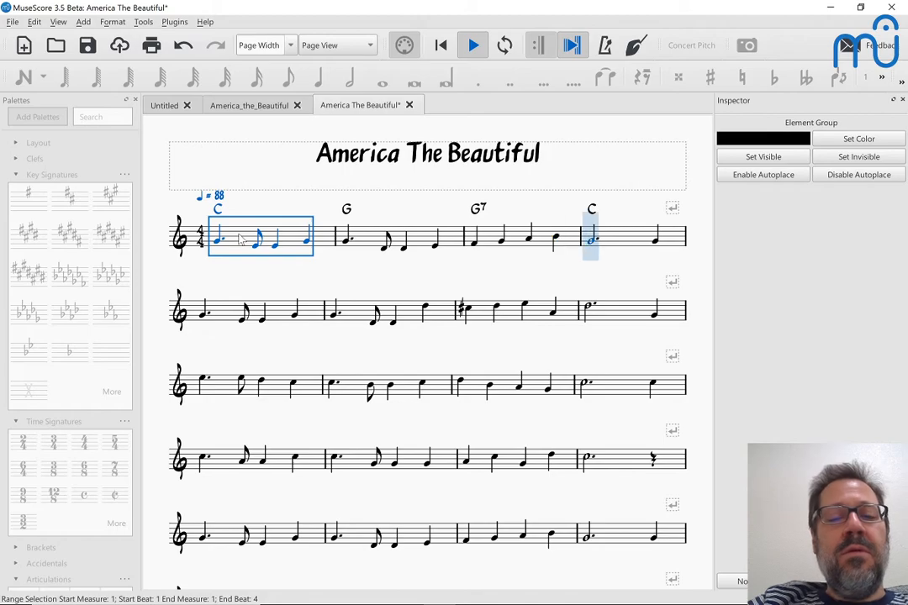
{"action": "key", "text": "space"}
Consult the choir score in Chrome, and in MuseScore change measure 2's first chord symbol to G/D and add G on beat 3
{"action": "key", "text": "alt+Tab"}
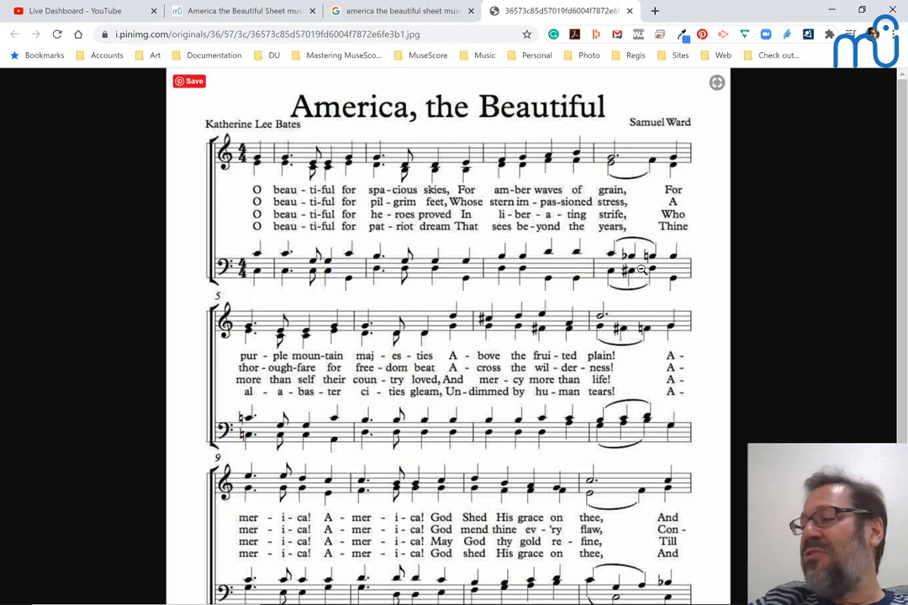
{"action": "key", "text": "alt+Tab"}
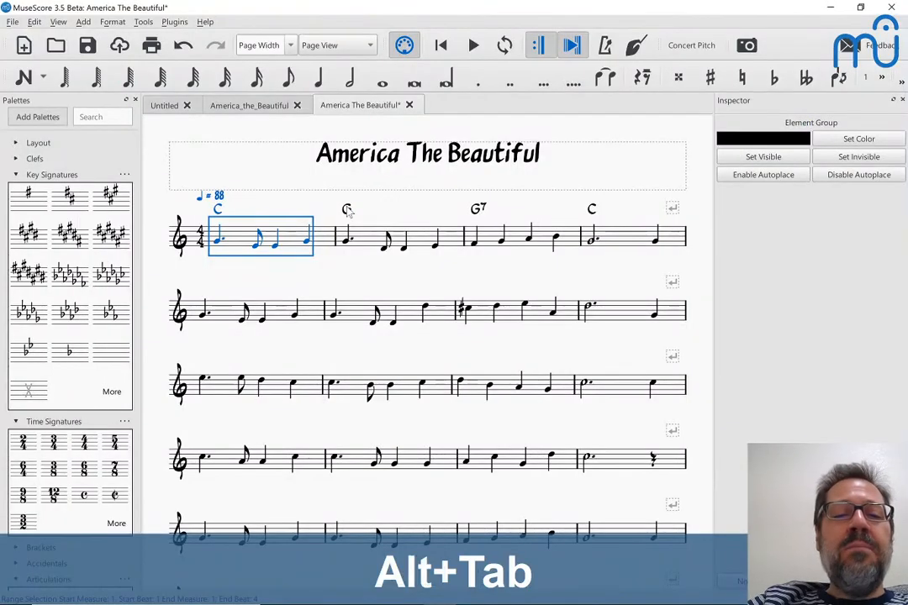
{"action": "left_click", "coordinate": [347, 211]}
{"action": "double_click", "coordinate": [347, 210]}
{"action": "key", "text": "Right"}
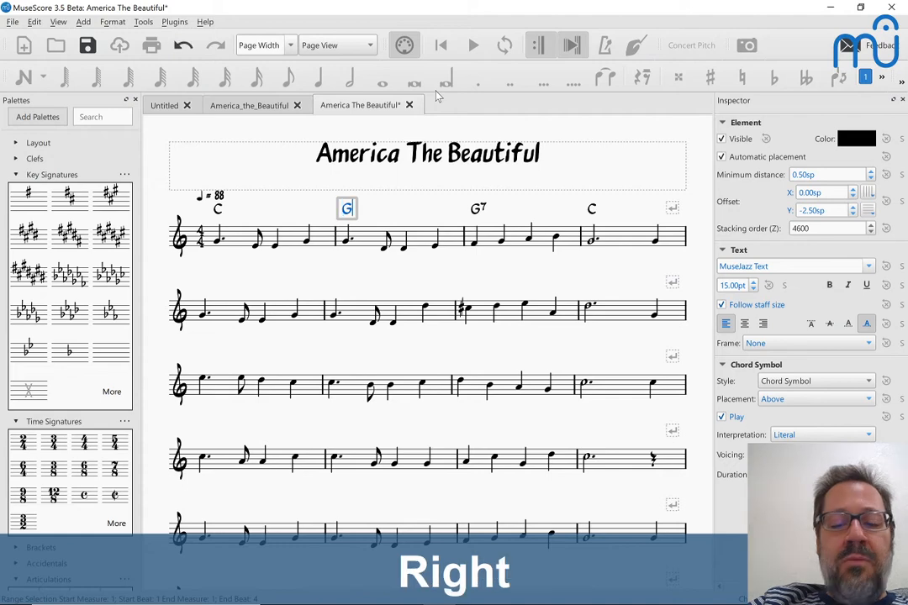
{"action": "type", "text": "/D"}
{"action": "key", "text": "space"}
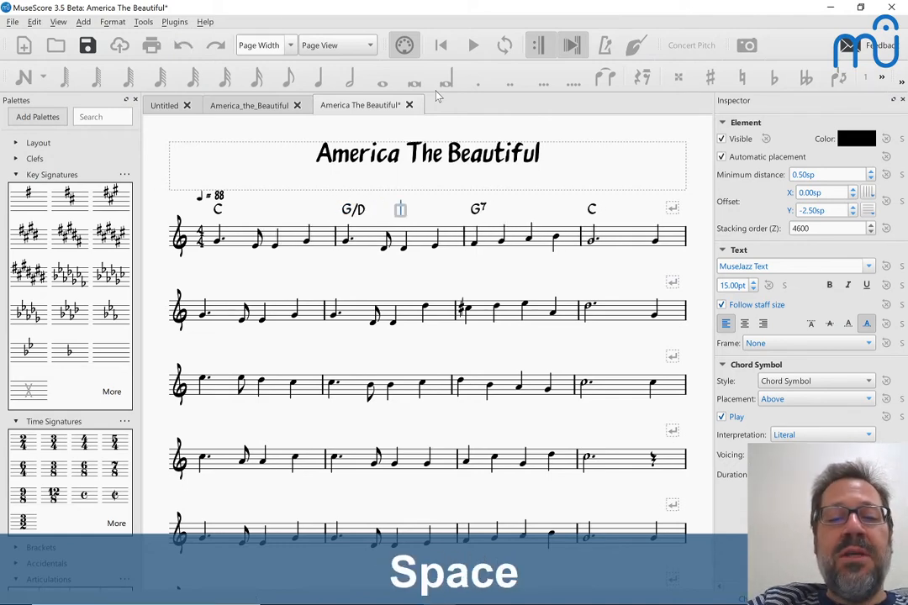
{"action": "type", "text": "G"}
{"action": "key", "text": "space"}
{"action": "key", "text": "space"}
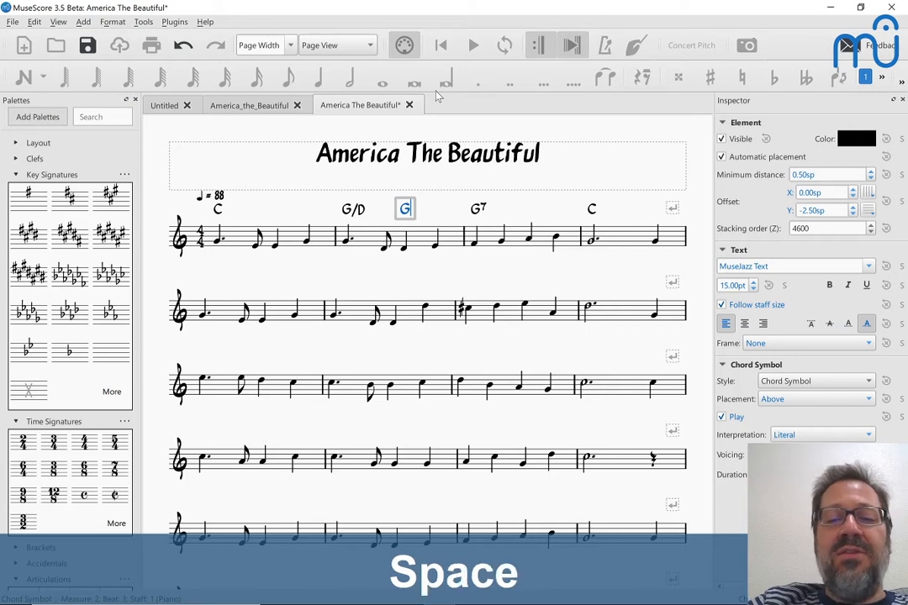
Change measure 3's first chord symbol to G7/D, add G on beat 3, and return to the choir score in Chrome
{"action": "key", "text": "shift+Tab"}
{"action": "key", "text": "shift+Tab"}
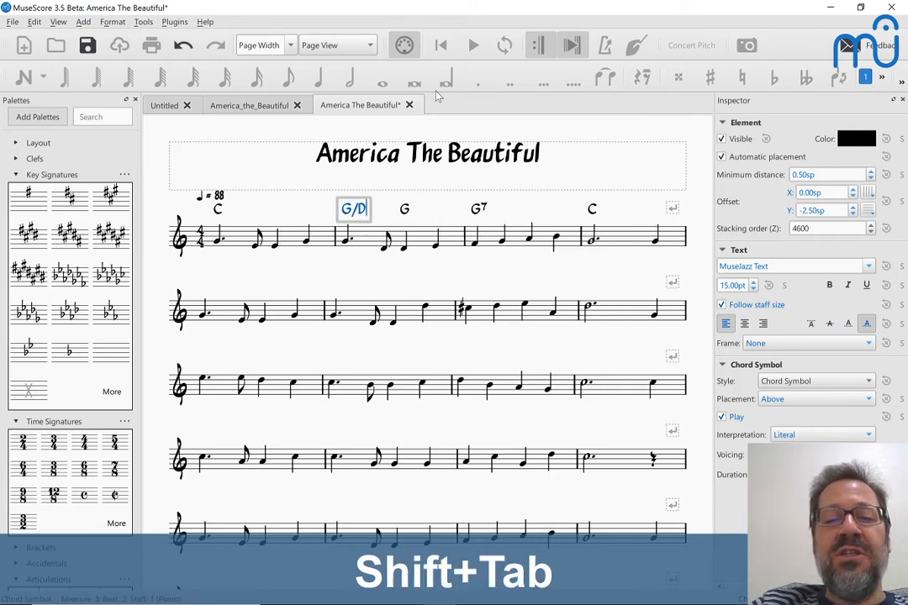
{"action": "key", "text": "Tab"}
{"action": "type", "text": "/D"}
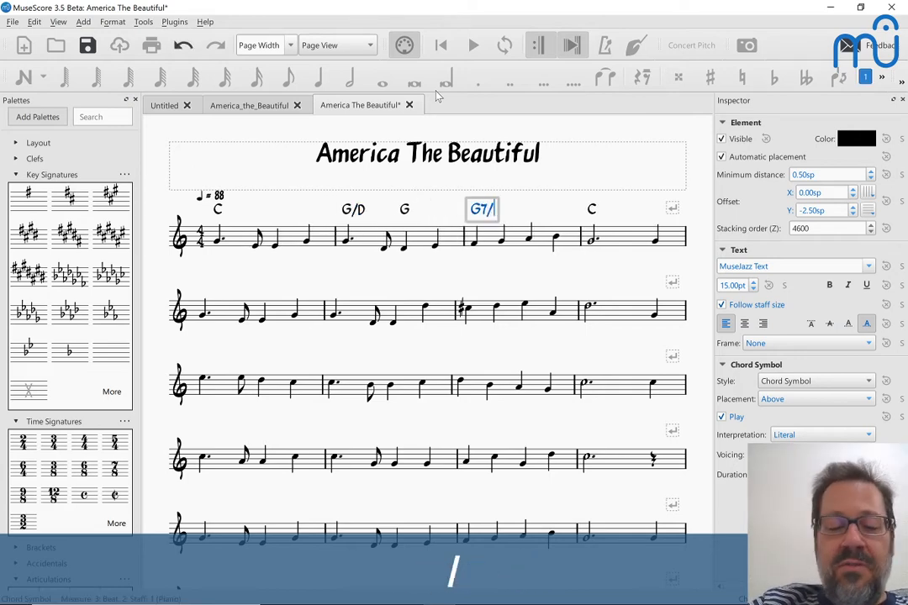
{"action": "key", "text": "space"}
{"action": "key", "text": "space"}
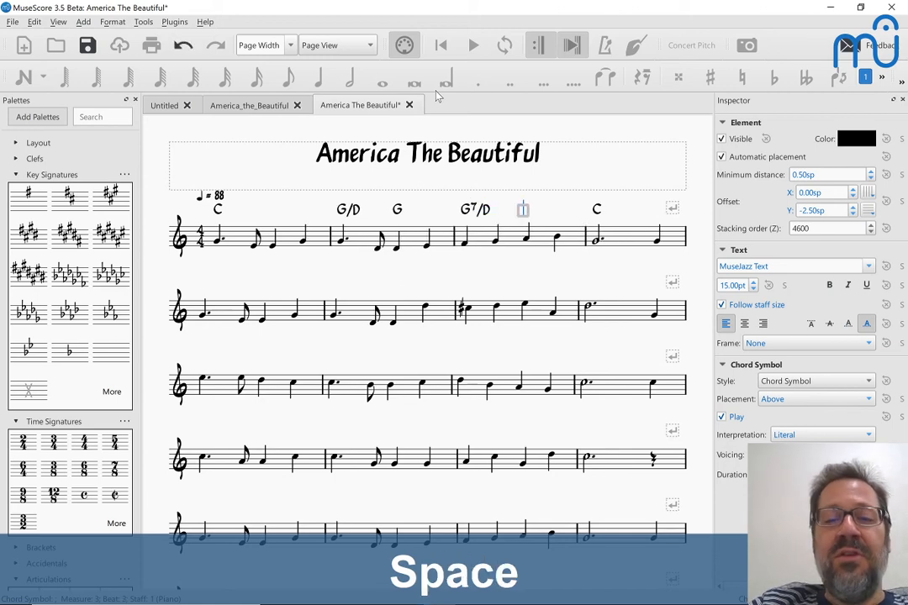
{"action": "type", "text": "G"}
{"action": "key", "text": "Escape"}
{"action": "key", "text": "alt+Tab"}
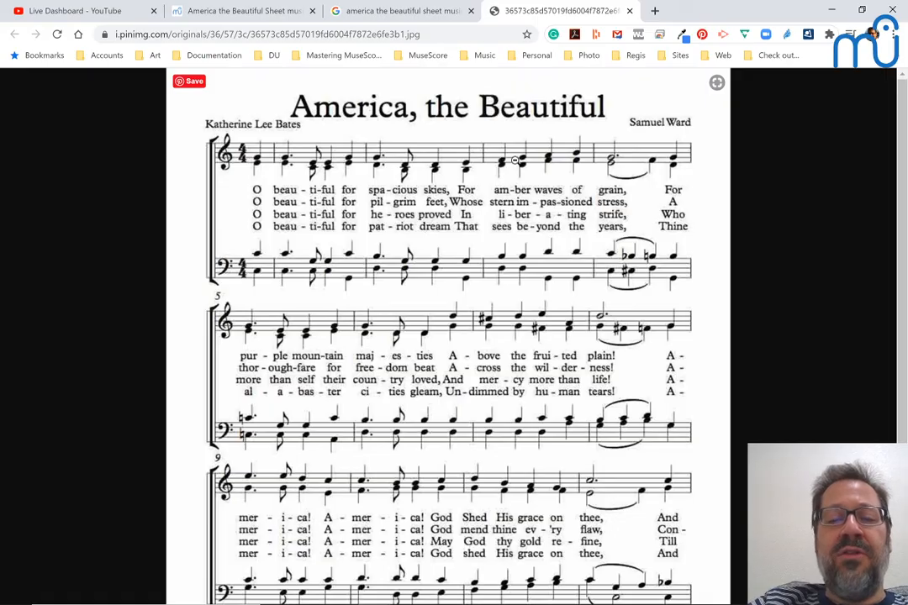
Switch to MuseScore and play back the first line of the score from measure 1
{"action": "key", "text": "alt+Tab"}
{"action": "left_click", "coordinate": [217, 240]}
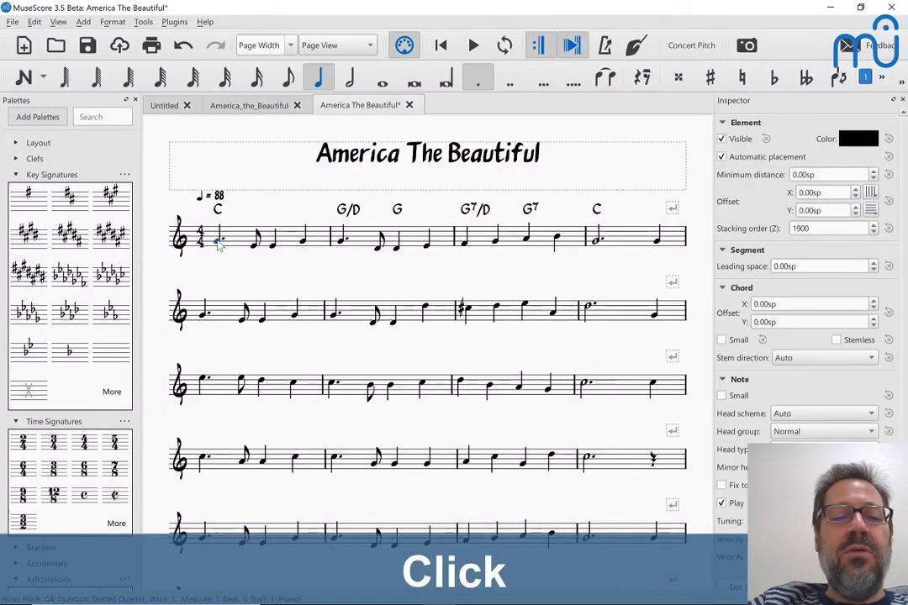
{"action": "key", "text": "space"}
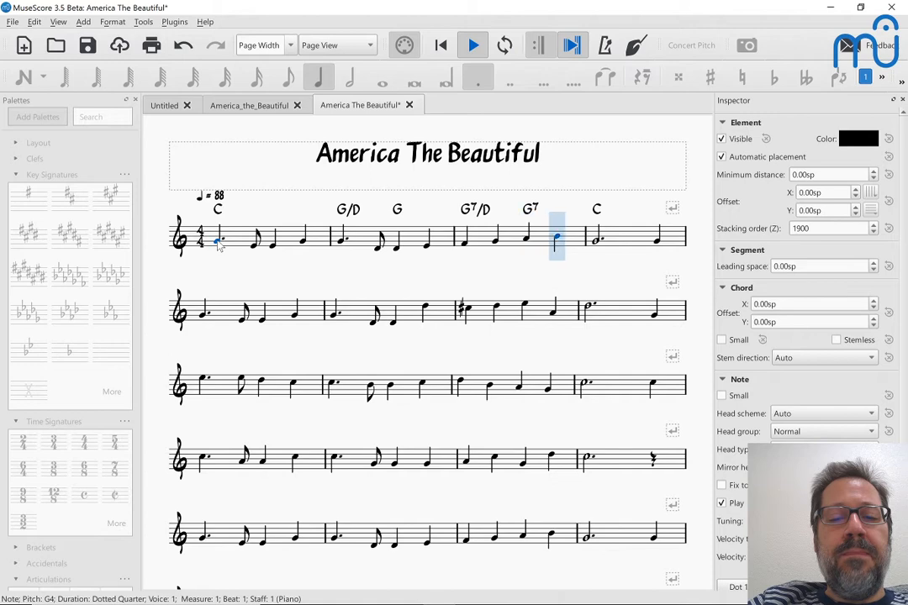
{"action": "key", "text": "space"}
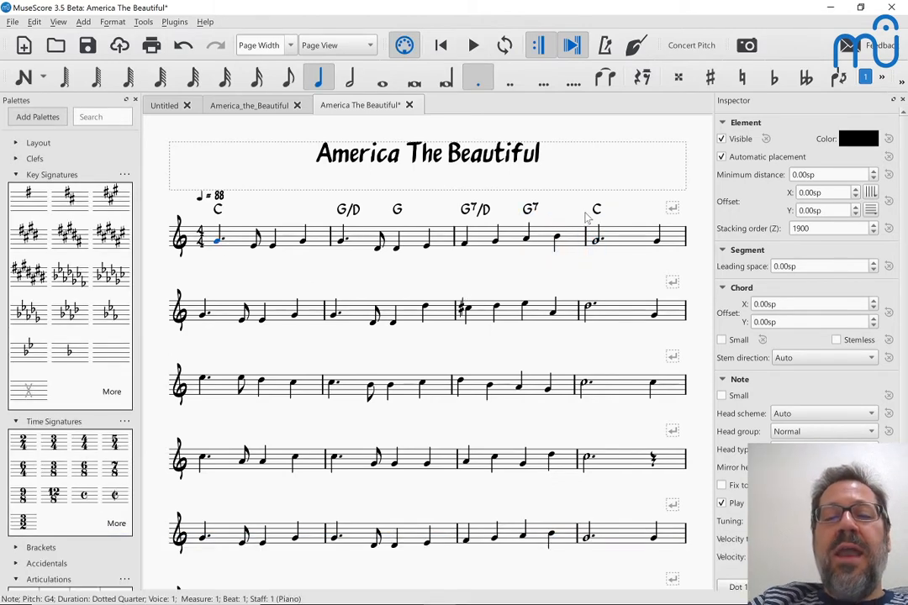
Consult the choir score in Chrome, and in MuseScore add chord symbols C#o7, G/D and G7 on beats 2 to 4 of measure 4
{"action": "key", "text": "alt+Tab"}
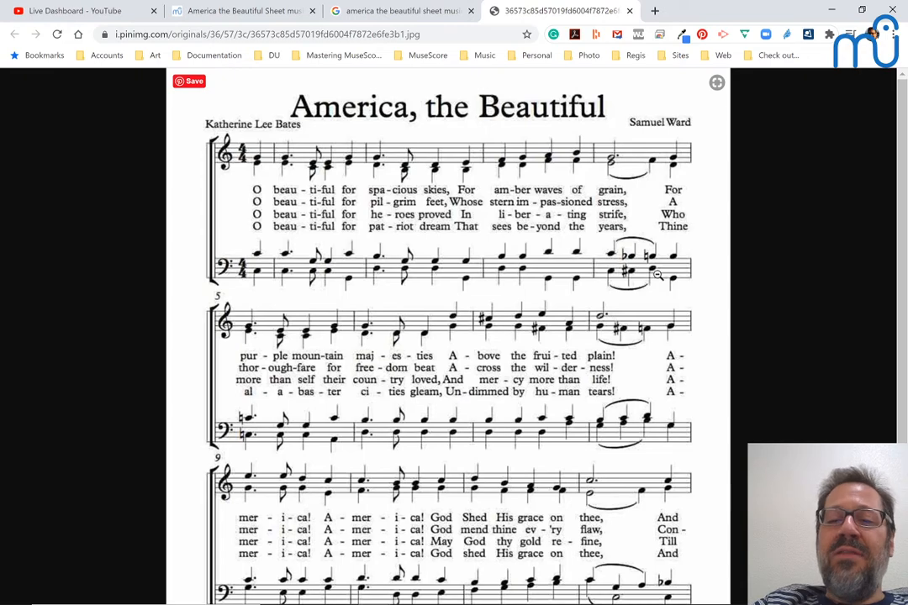
{"action": "key", "text": "alt+Tab"}
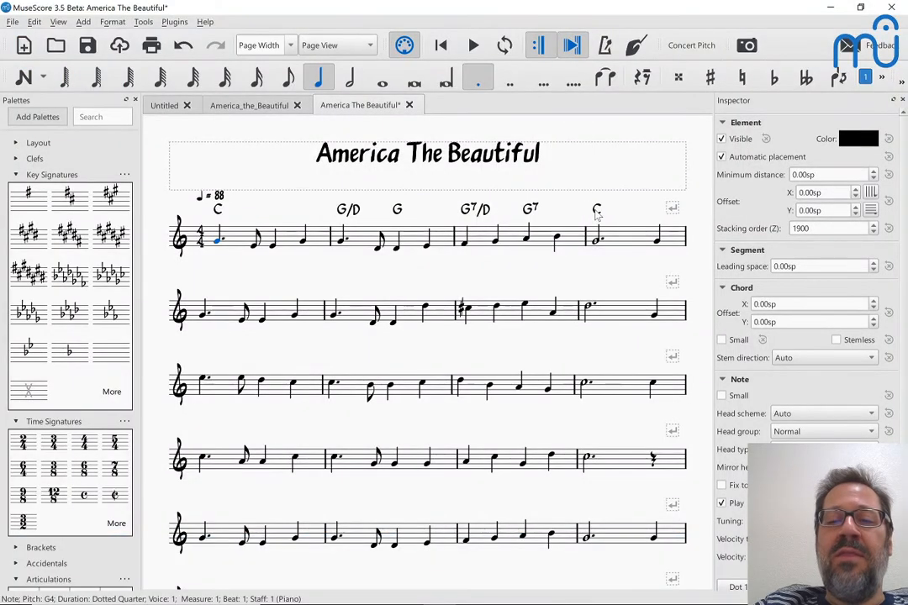
{"action": "double_click", "coordinate": [596, 208]}
{"action": "key", "text": "space"}
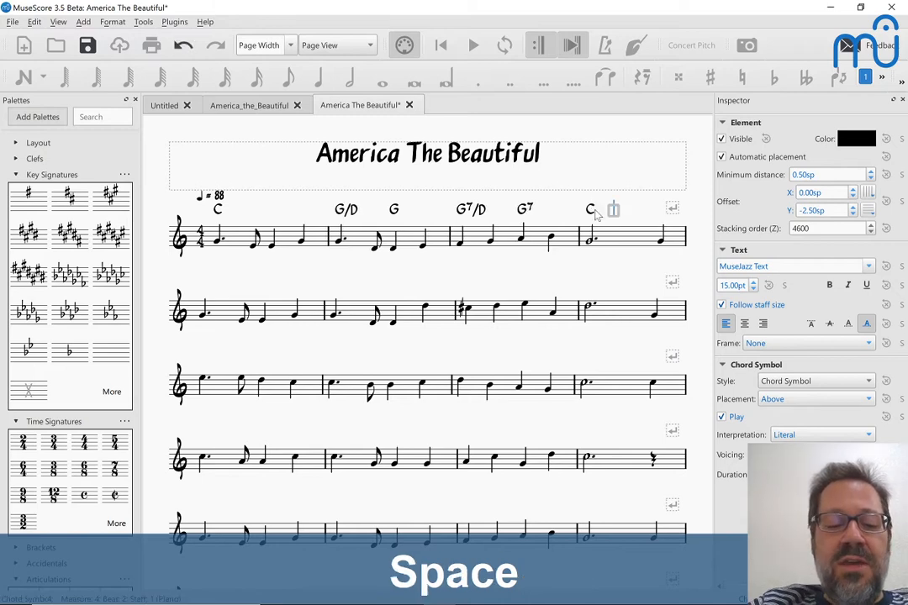
{"action": "type", "text": "C#"}
{"action": "type", "text": "o"}
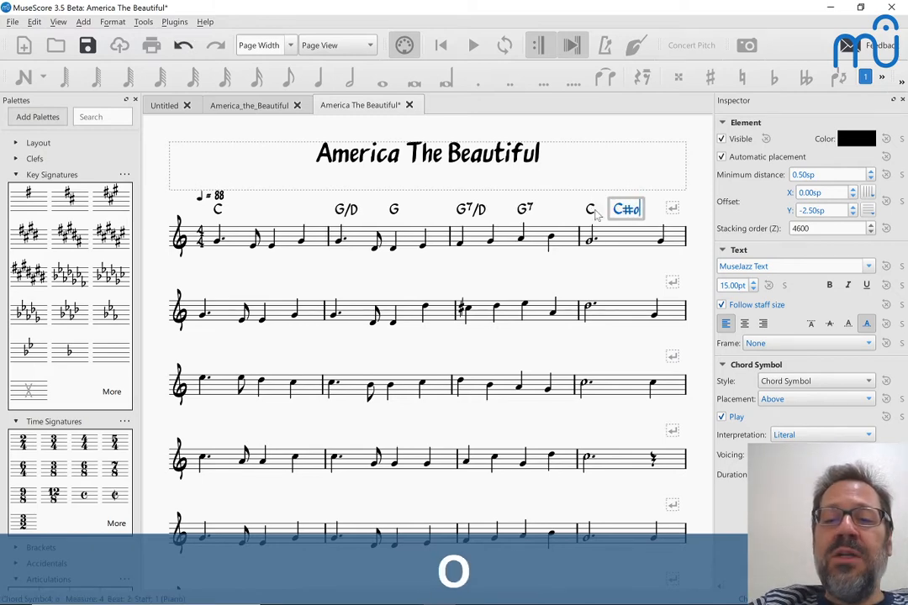
{"action": "type", "text": "7"}
{"action": "key", "text": "space"}
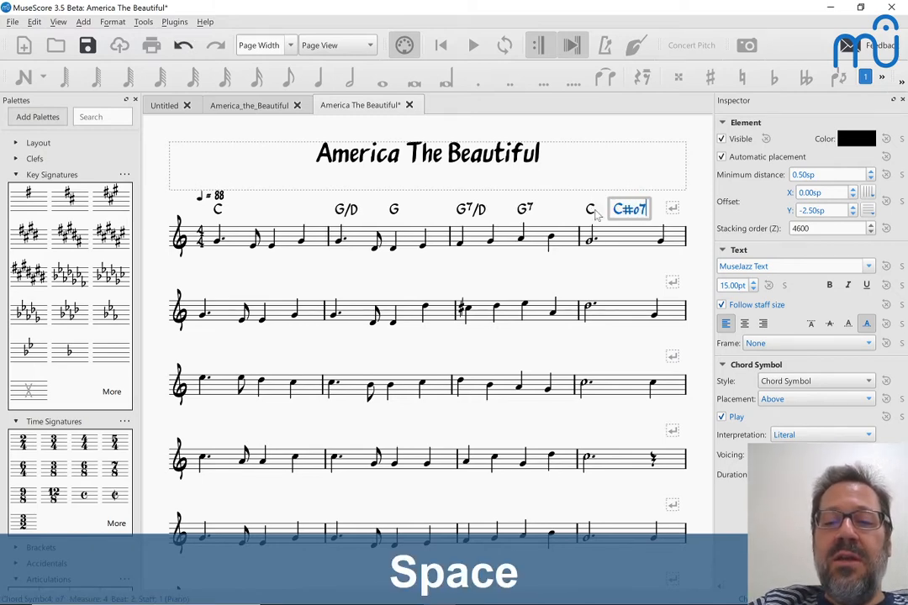
{"action": "type", "text": "G/D"}
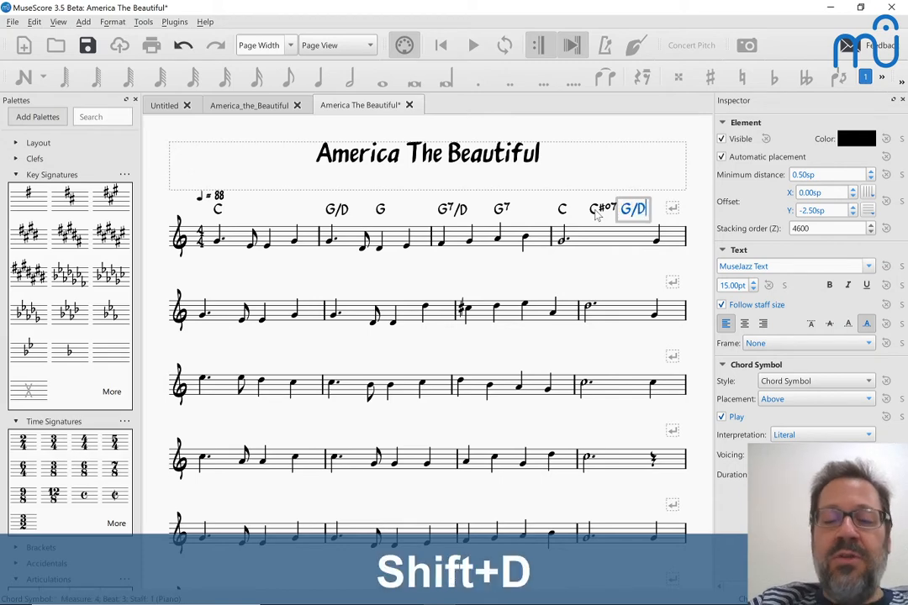
{"action": "key", "text": "space"}
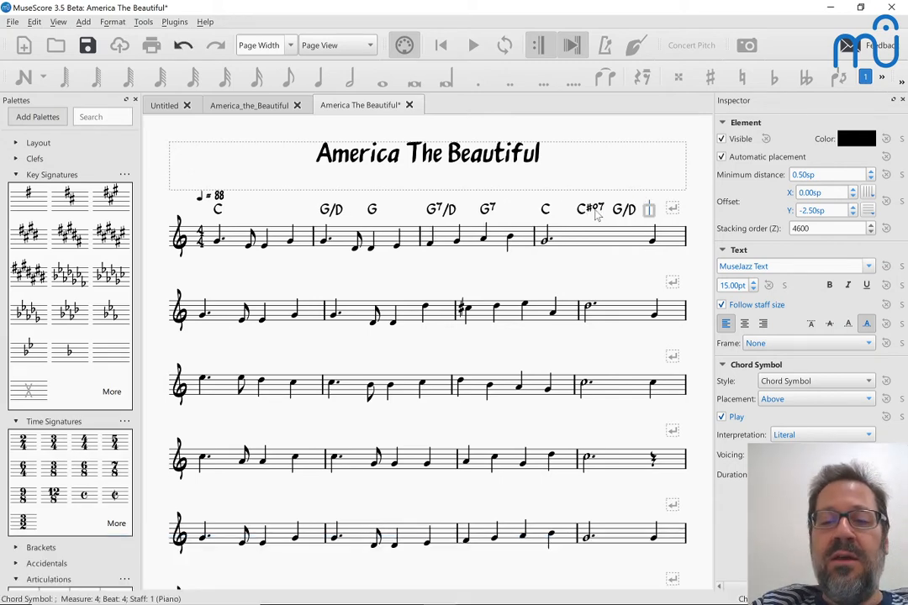
{"action": "type", "text": "G7"}
{"action": "key", "text": "Escape"}
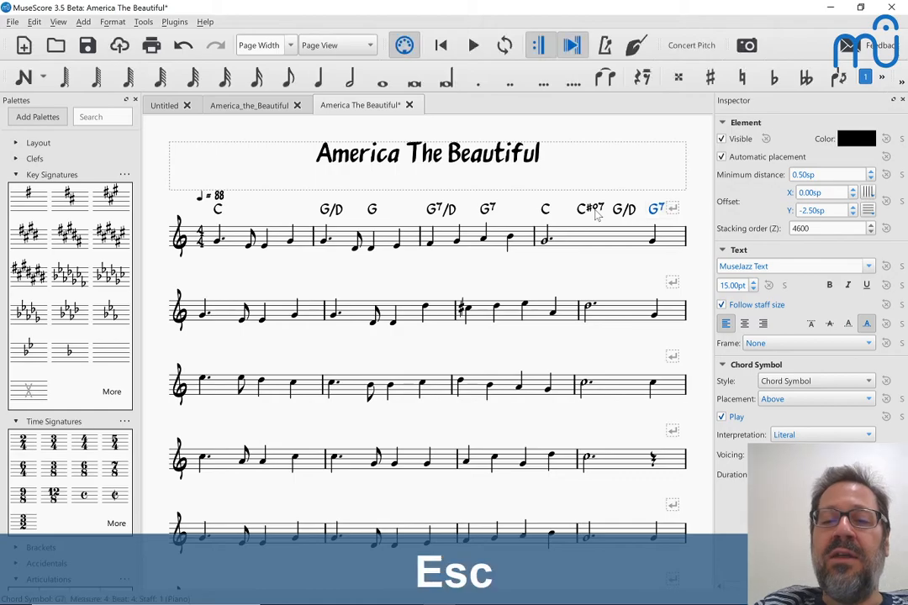
Check the choir score in Chrome, and in MuseScore change measure 4's beat 3 chord to G7/D and its beat 4 chord to G
{"action": "key", "text": "alt+Tab"}
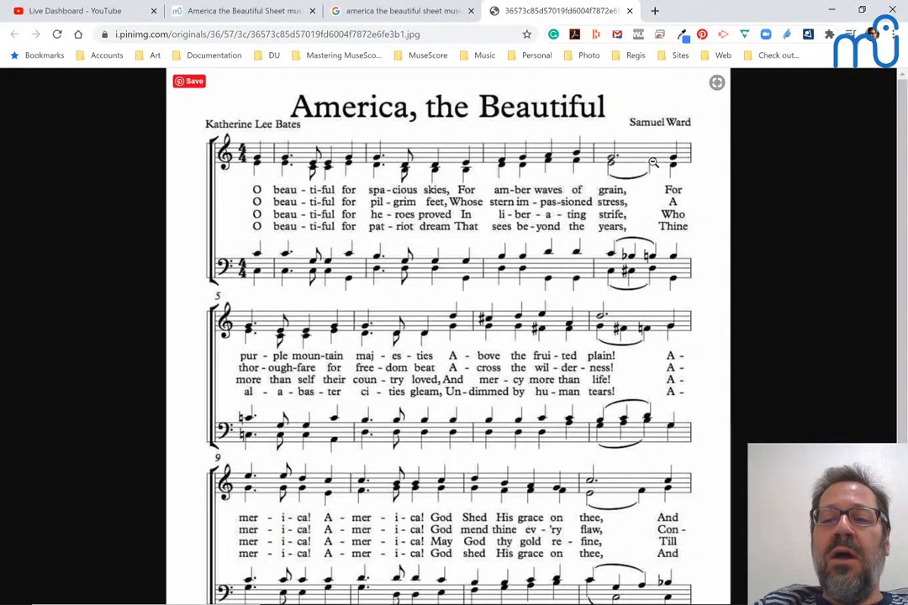
{"action": "key", "text": "alt+Tab"}
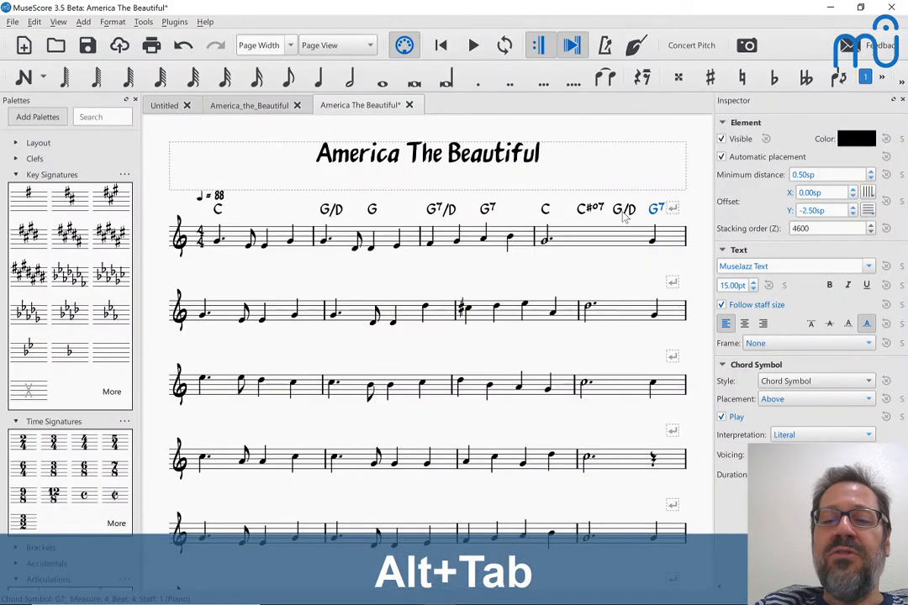
{"action": "double_click", "coordinate": [593, 185]}
{"action": "key", "text": "Escape"}
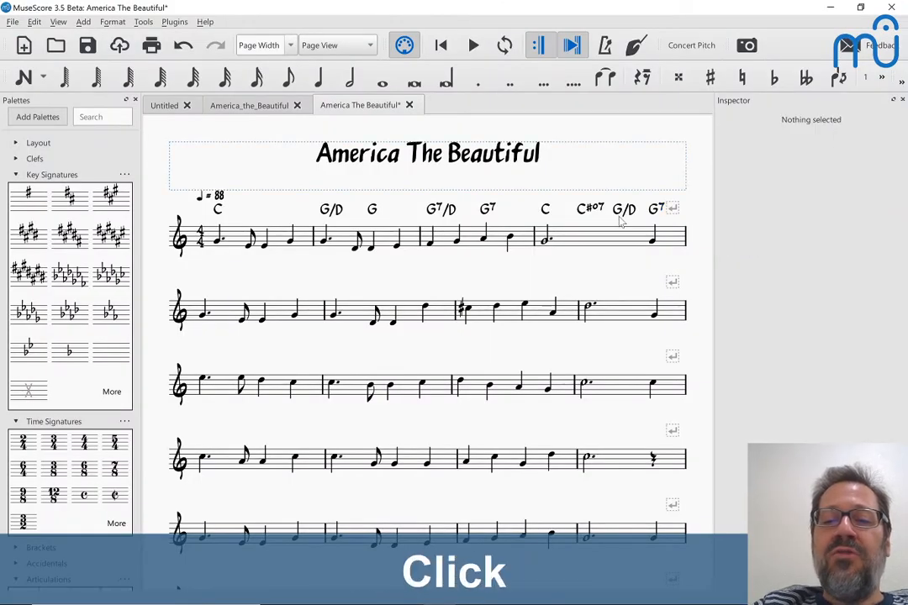
{"action": "double_click", "coordinate": [622, 208]}
{"action": "type", "text": "7"}
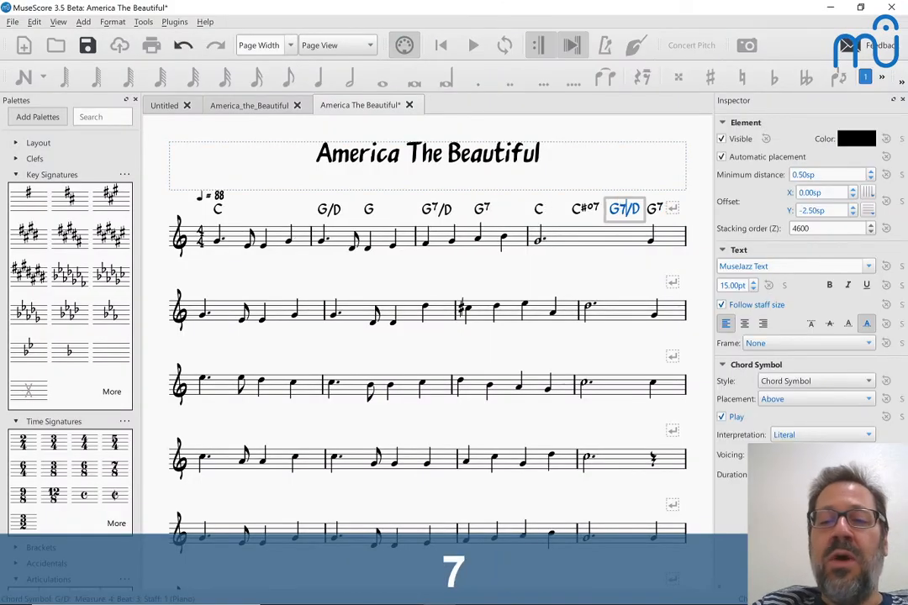
{"action": "key", "text": "space"}
{"action": "key", "text": "BackSpace"}
{"action": "key", "text": "Escape"}
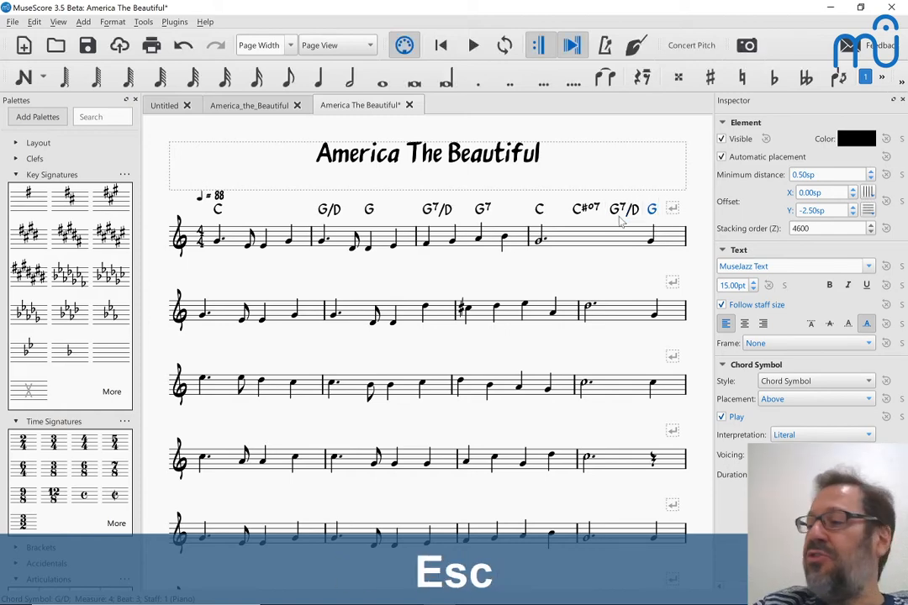
Play back the score from measure 1 through the chords of measure 4
{"action": "left_click", "coordinate": [234, 243]}
{"action": "key", "text": "space"}
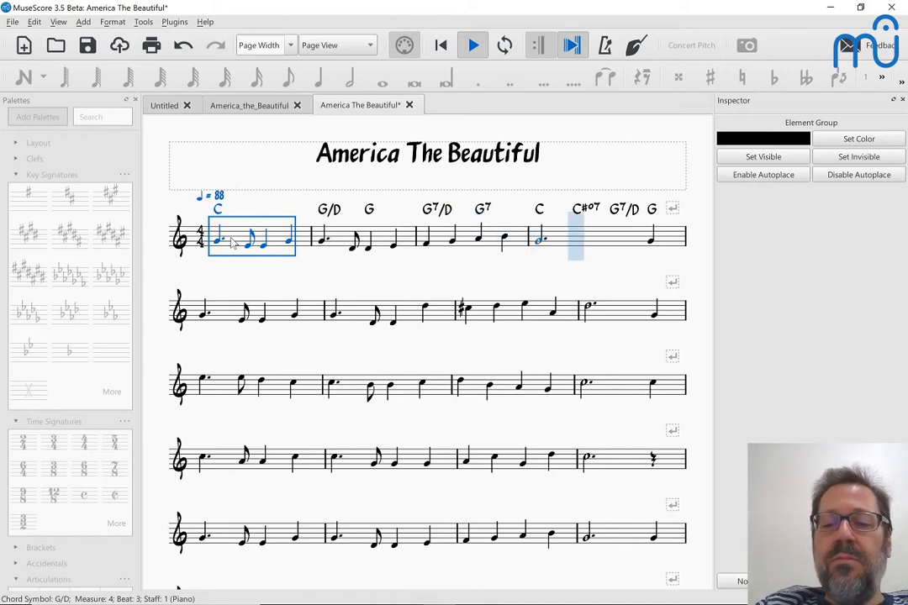
{"action": "key", "text": "space"}
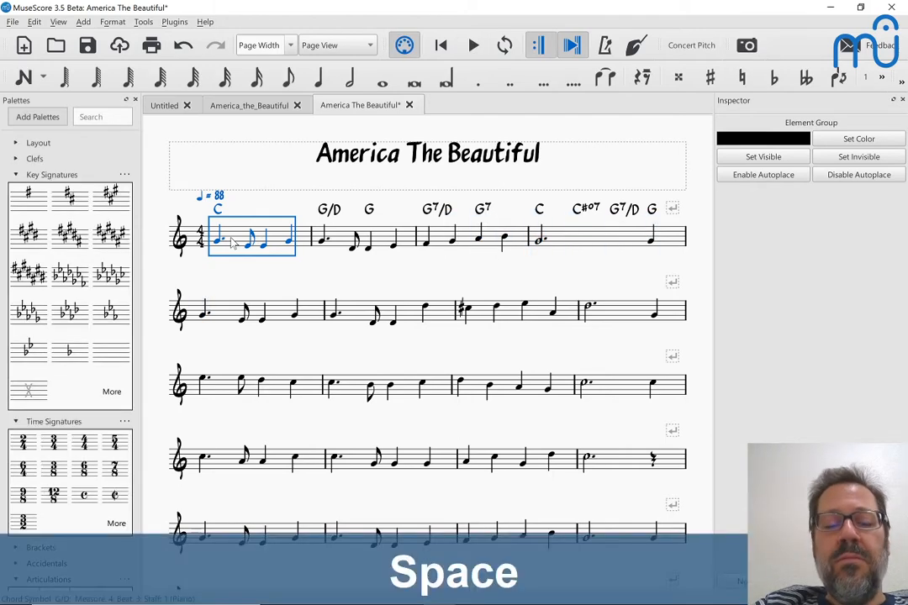
Enter a C chord symbol on the first note of measure 5
{"action": "left_click", "coordinate": [202, 327]}
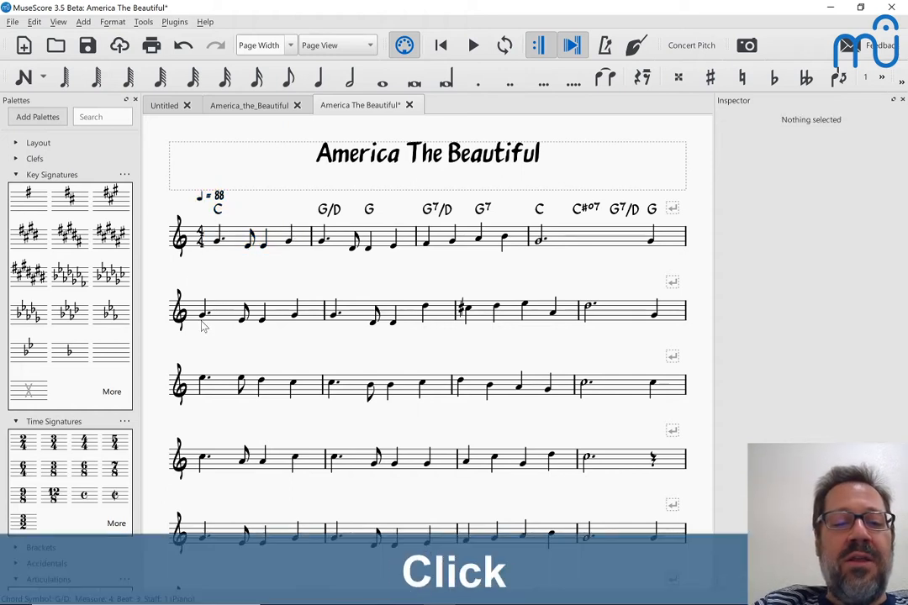
{"action": "right_click", "coordinate": [202, 327]}
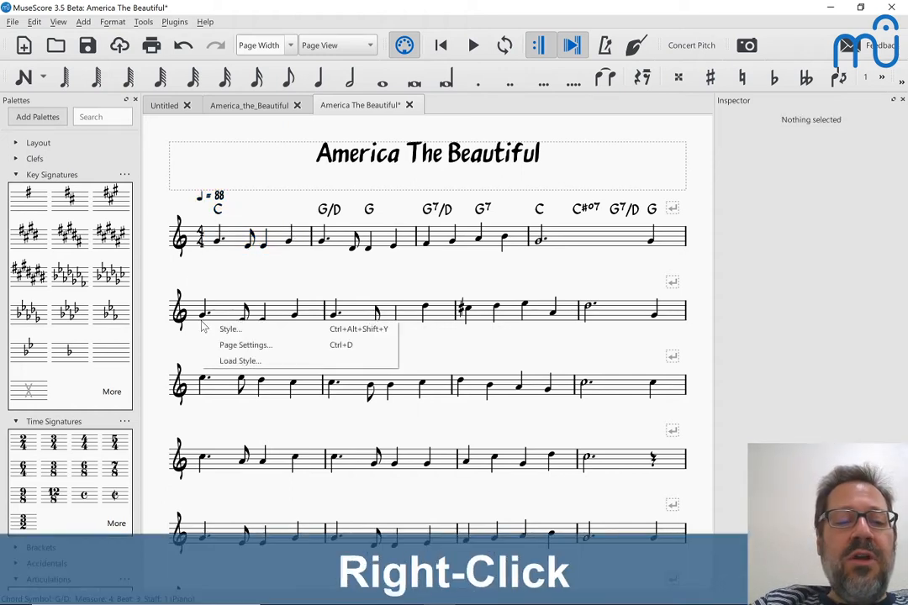
{"action": "key", "text": "Escape"}
{"action": "left_click", "coordinate": [204, 316]}
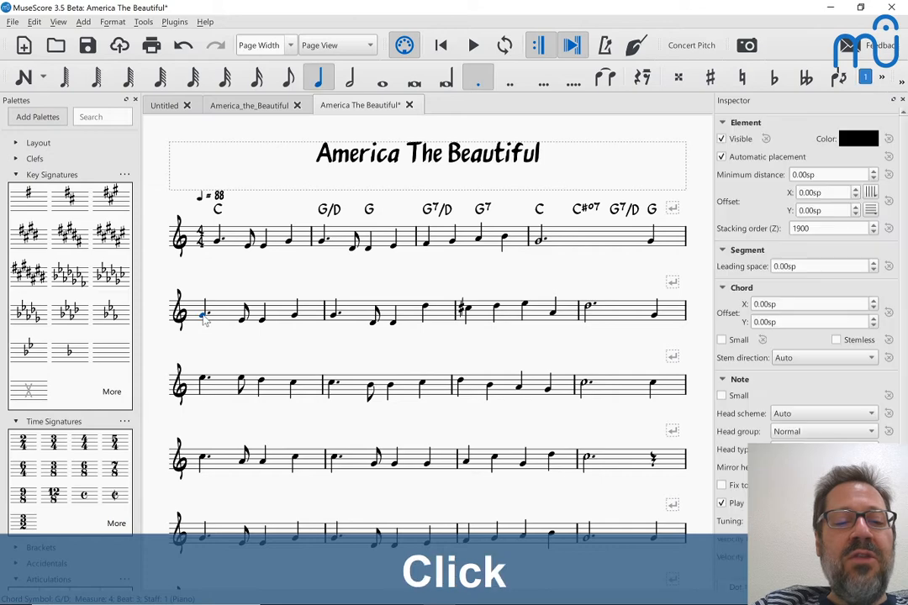
{"action": "key", "text": "ctrl+k"}
{"action": "type", "text": "C"}
{"action": "key", "text": "Escape"}
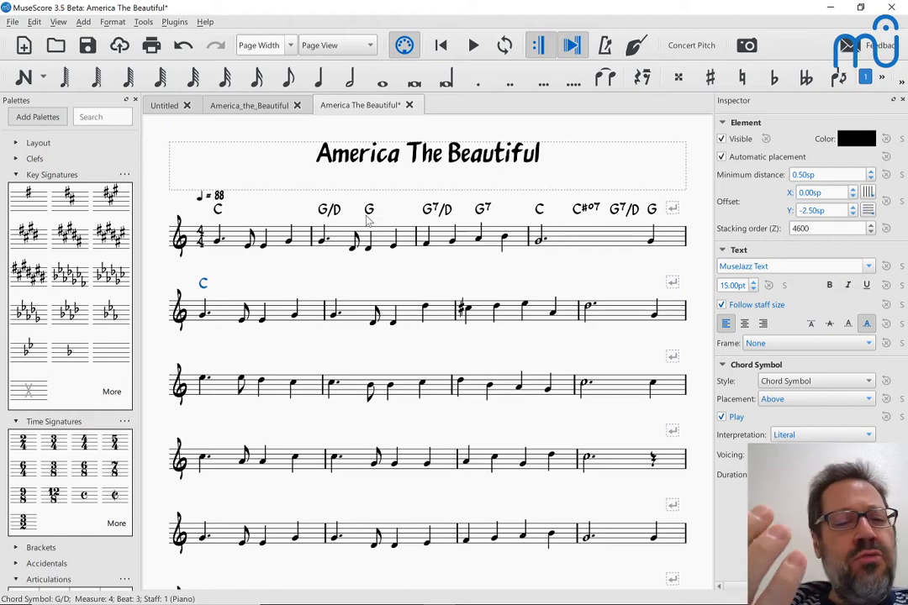
Compare measures 1–2 with measures 3–4 by selecting each pair, and examine measure 3's first melody note against its G7/D chord symbol
{"action": "left_click", "coordinate": [214, 223]}
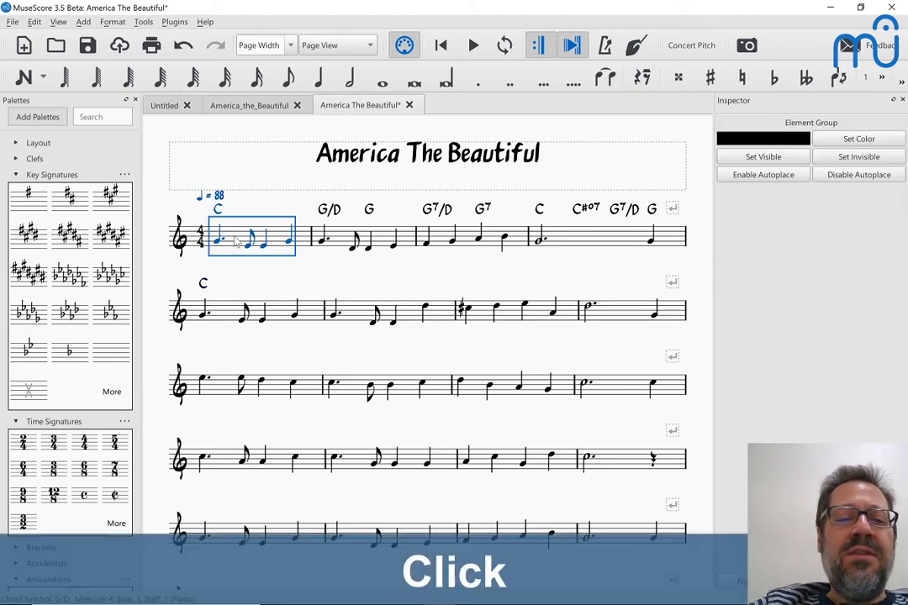
{"action": "left_click", "coordinate": [341, 240], "text": "shift"}
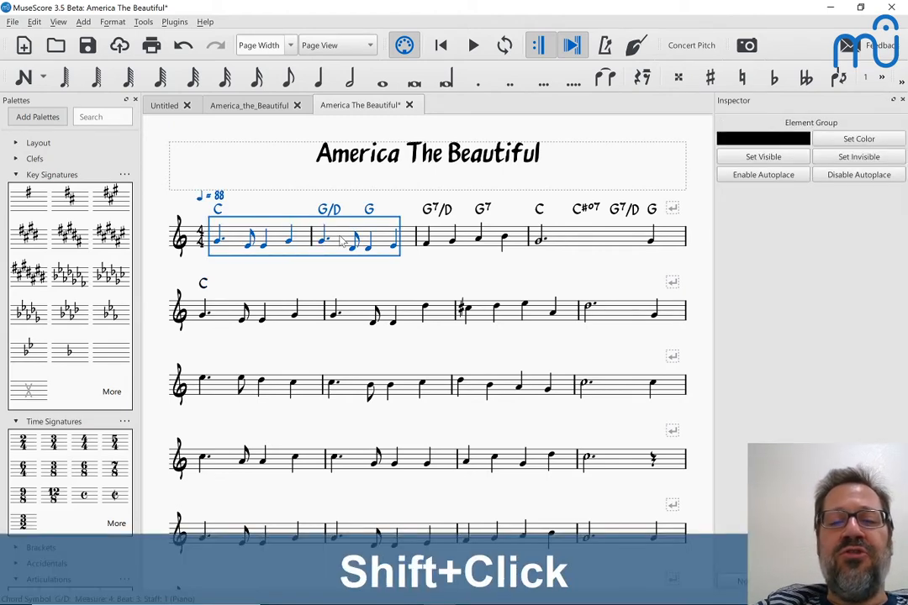
{"action": "left_click", "coordinate": [433, 245]}
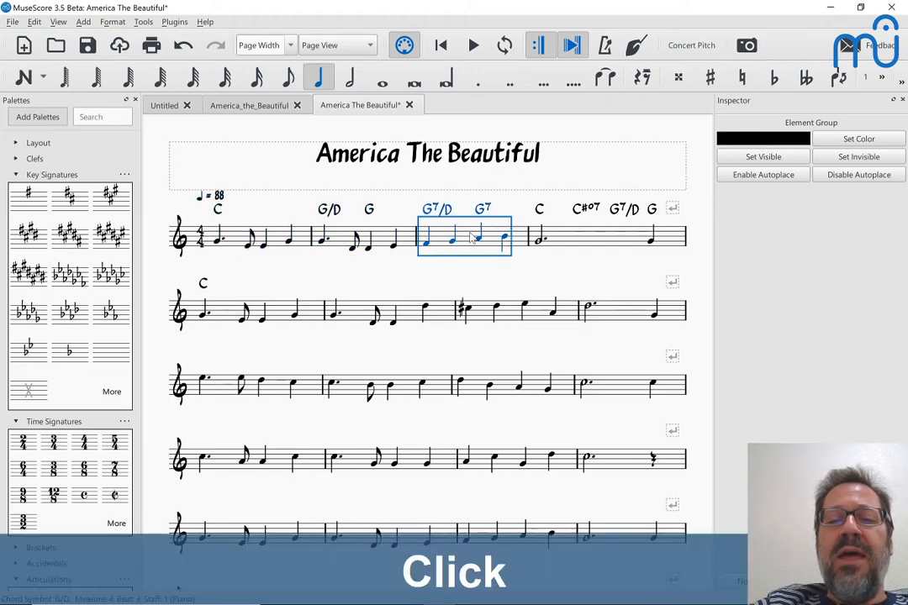
{"action": "left_click", "coordinate": [575, 242], "text": "shift"}
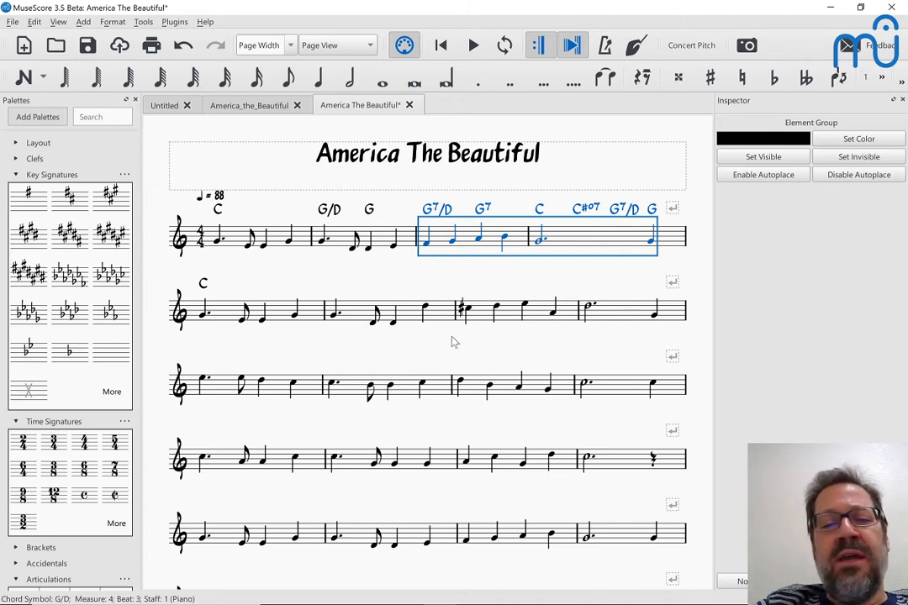
{"action": "left_click", "coordinate": [234, 241]}
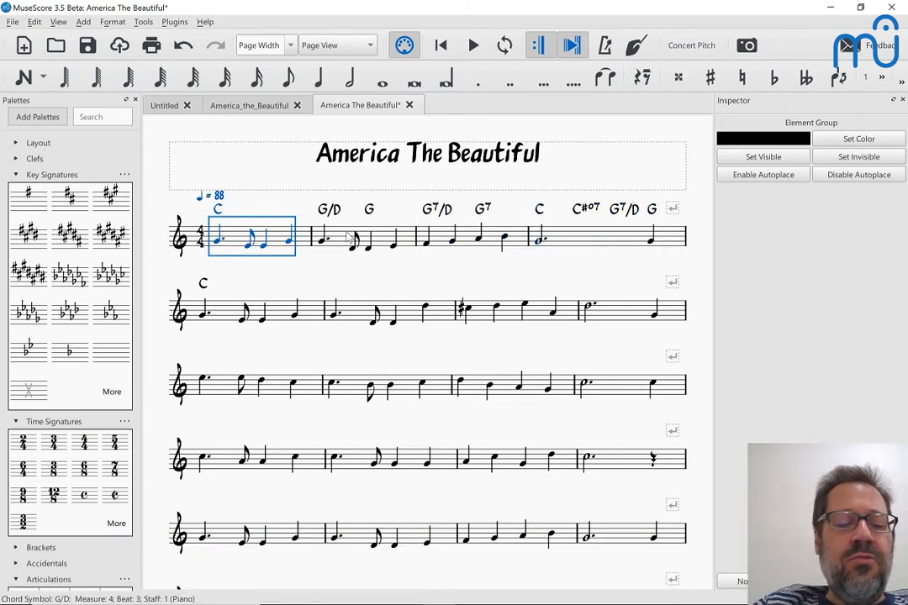
{"action": "left_click", "coordinate": [351, 238], "text": "shift"}
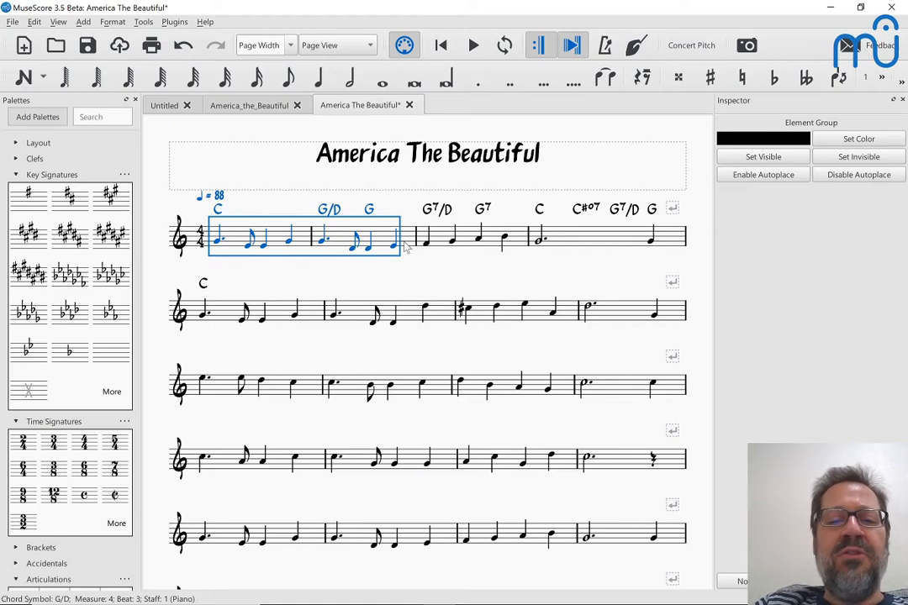
{"action": "left_click", "coordinate": [435, 212]}
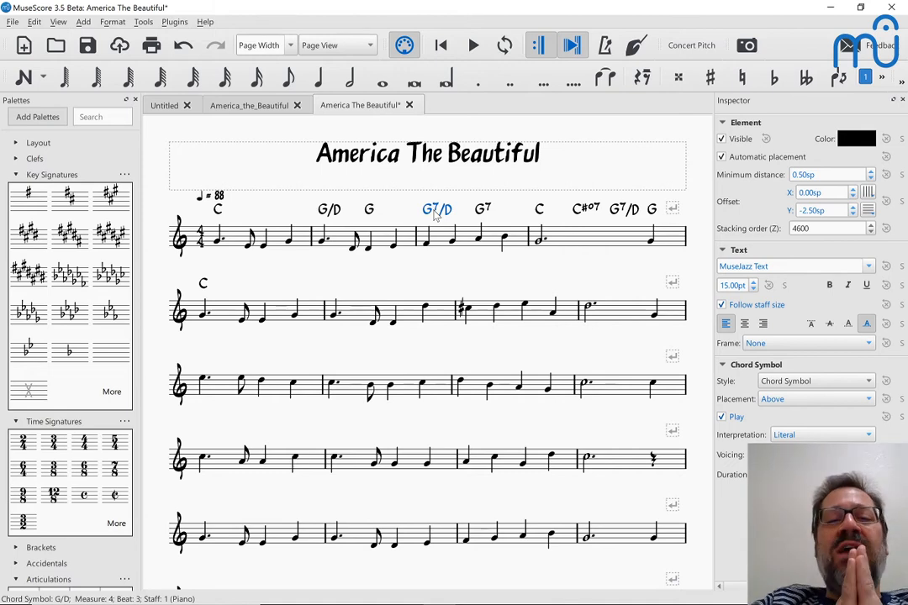
{"action": "left_click", "coordinate": [438, 243]}
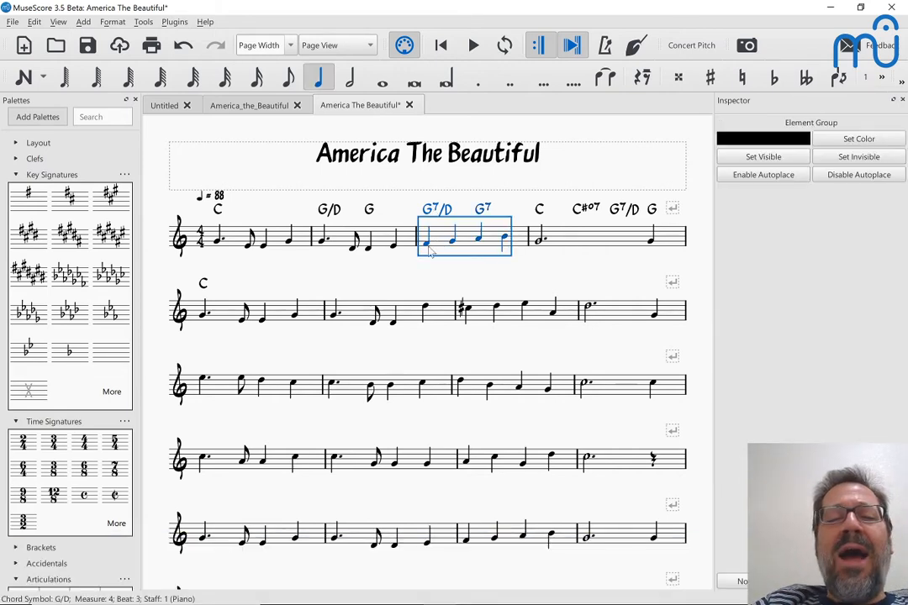
{"action": "left_click", "coordinate": [427, 240]}
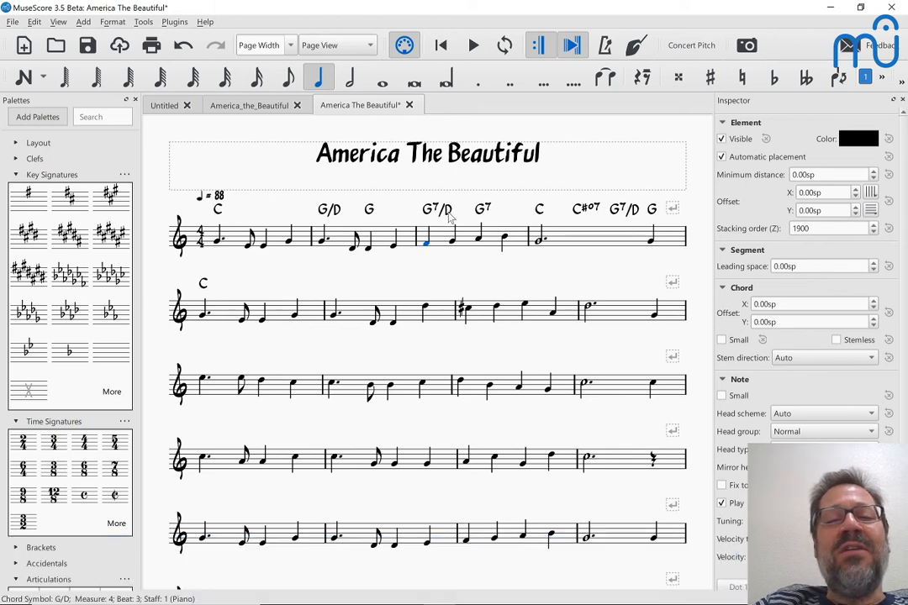
{"action": "left_click", "coordinate": [428, 244]}
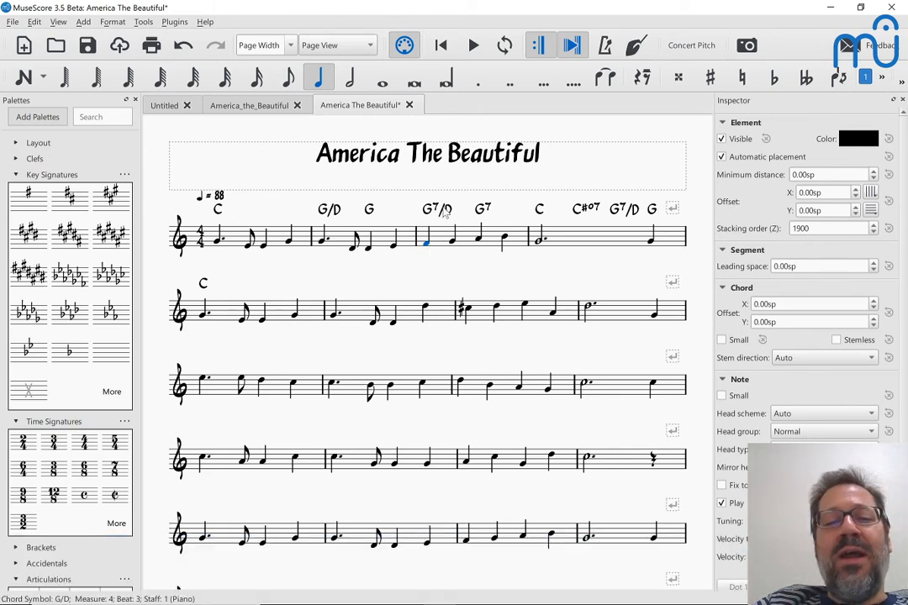
{"action": "left_click", "coordinate": [427, 243]}
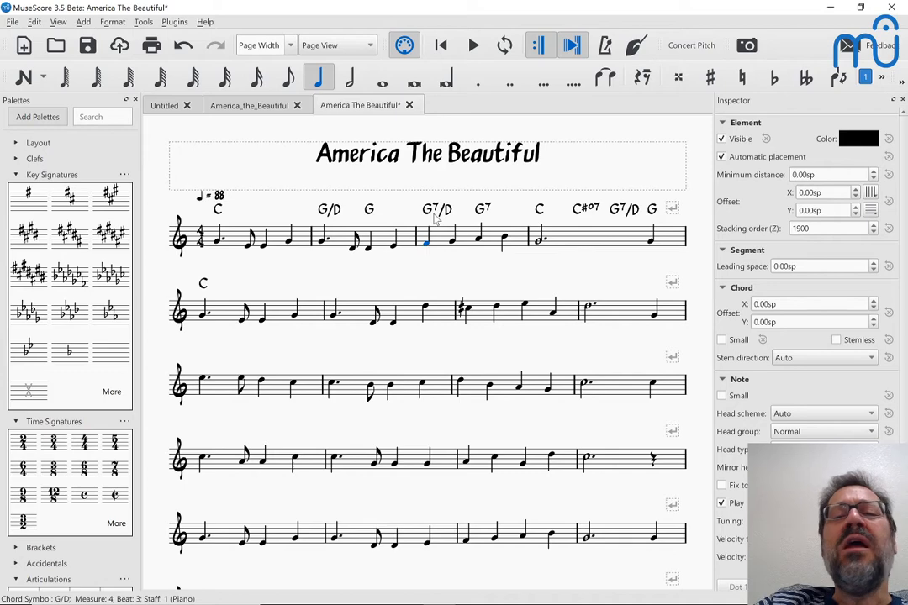
Change the chord symbol above measure 3's first note to Dmi7
{"action": "left_click", "coordinate": [435, 216]}
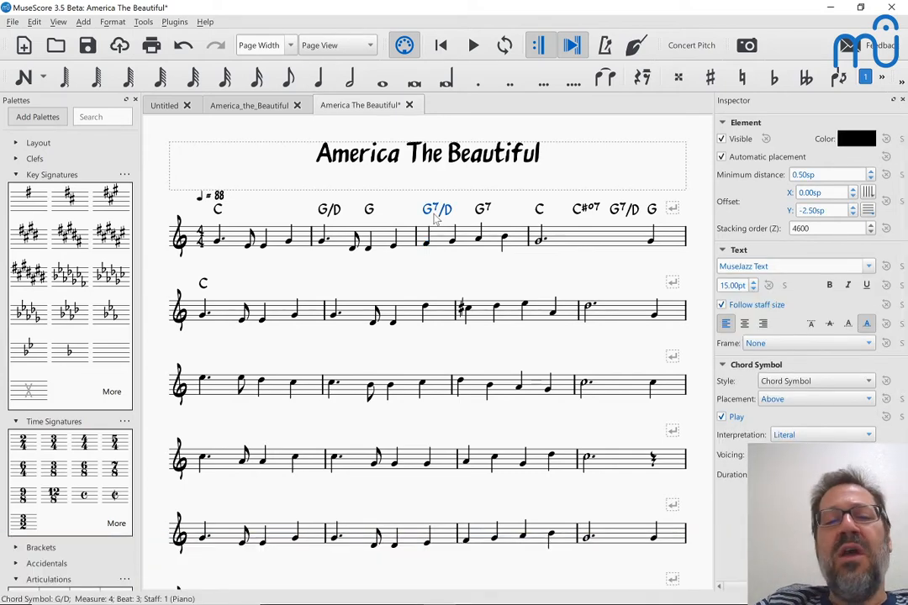
{"action": "double_click", "coordinate": [435, 213]}
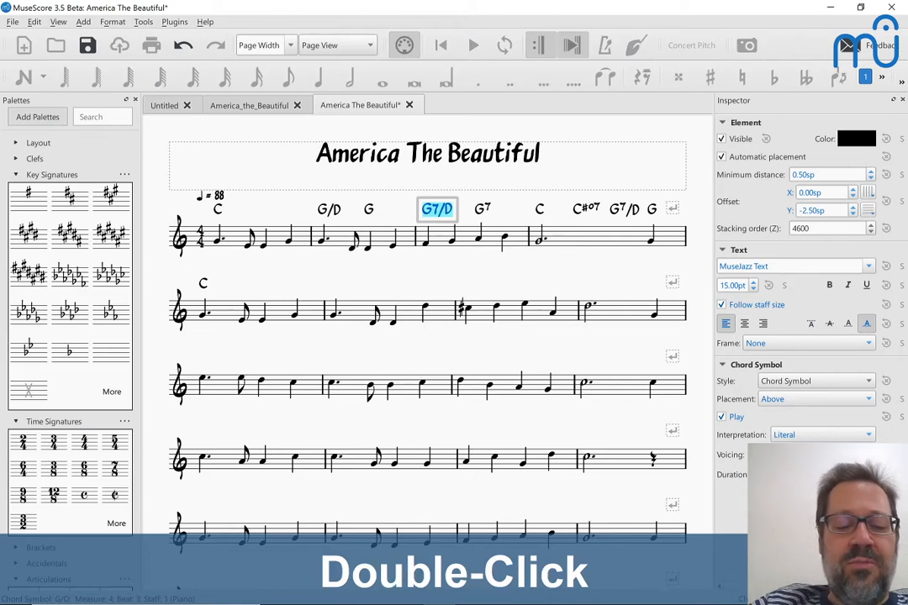
{"action": "type", "text": "Dm"}
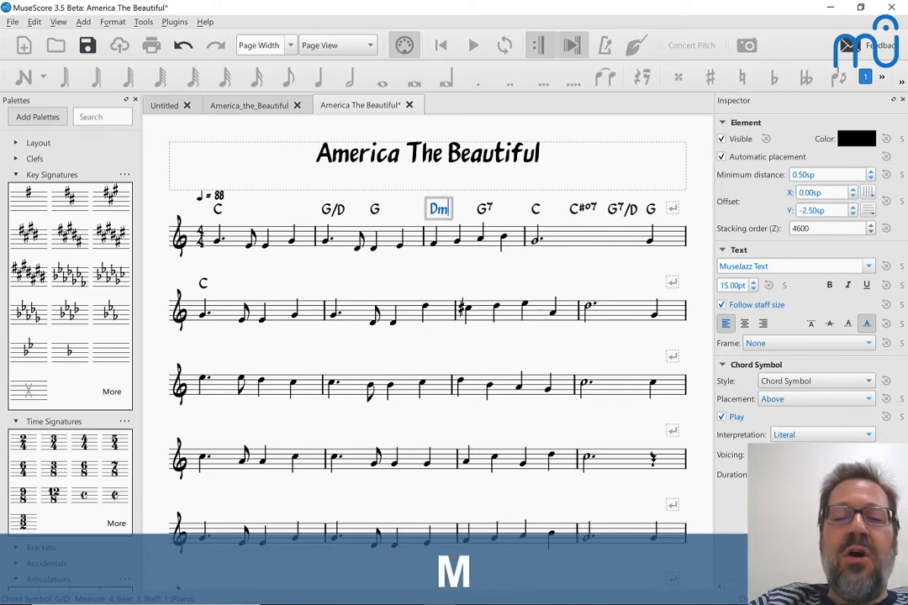
{"action": "type", "text": "i7"}
{"action": "key", "text": "Escape"}
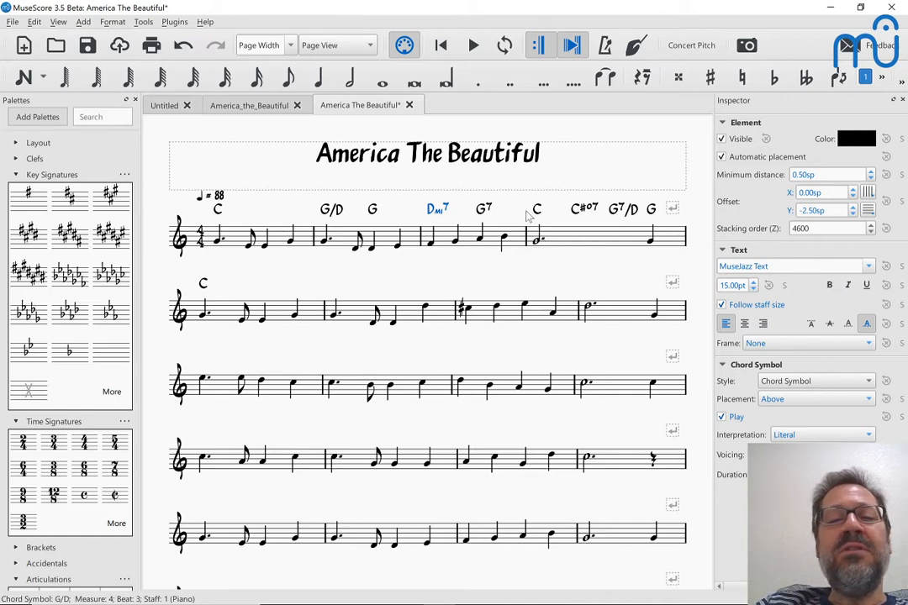
Replace the G7/D chord symbol on beat 3 of measure 4 with Dmi7
{"action": "double_click", "coordinate": [625, 209]}
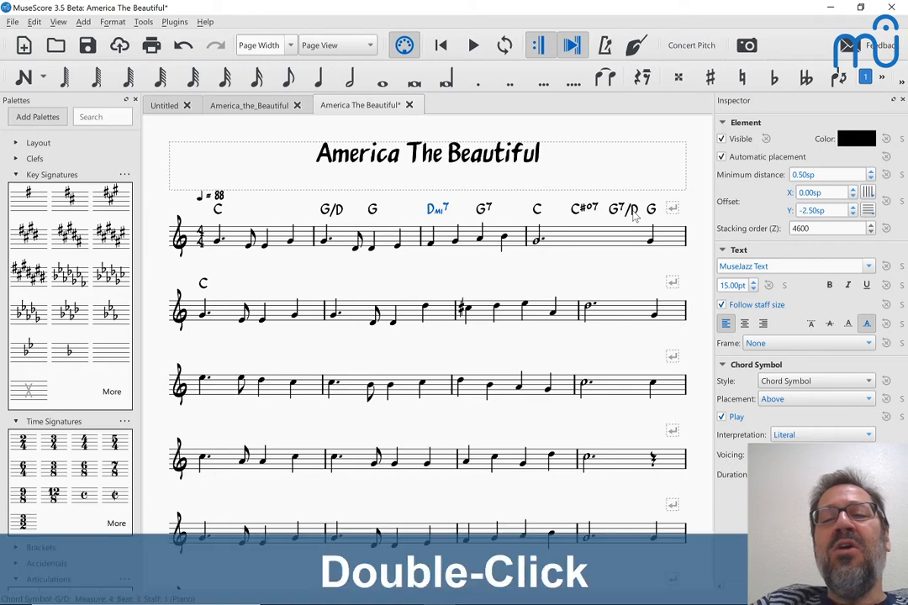
{"action": "key", "text": "Escape"}
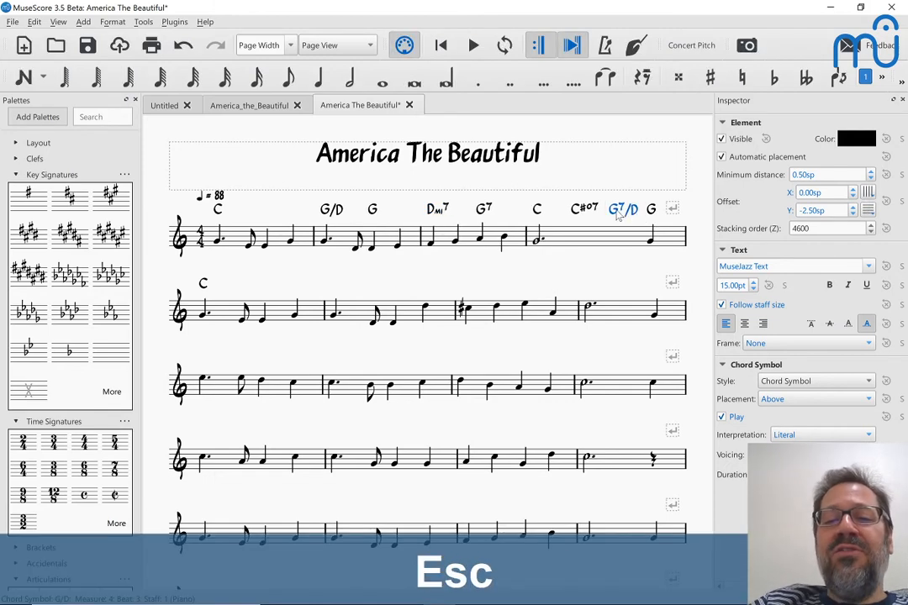
{"action": "double_click", "coordinate": [626, 210]}
{"action": "key", "text": "ctrl+a"}
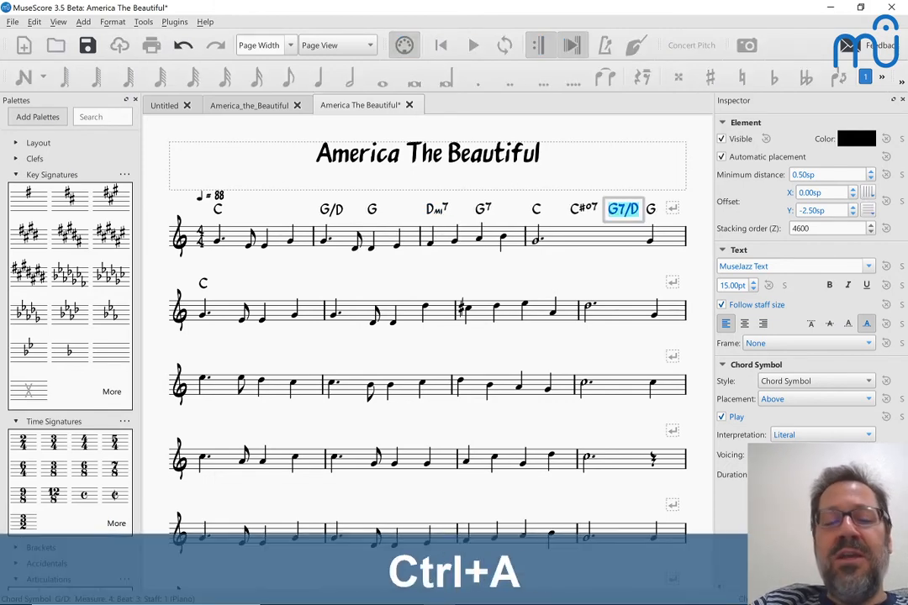
{"action": "type", "text": "Dmi7"}
{"action": "key", "text": "Escape"}
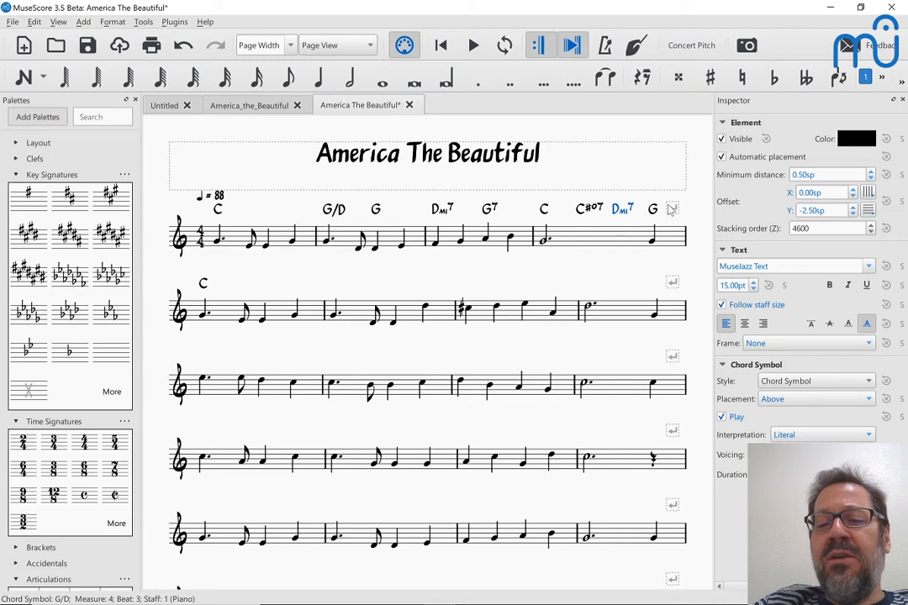
Play back the score from measure 3's first note through measure 4, and check the choir score in Chrome
{"action": "left_click", "coordinate": [435, 240]}
{"action": "key", "text": "space"}
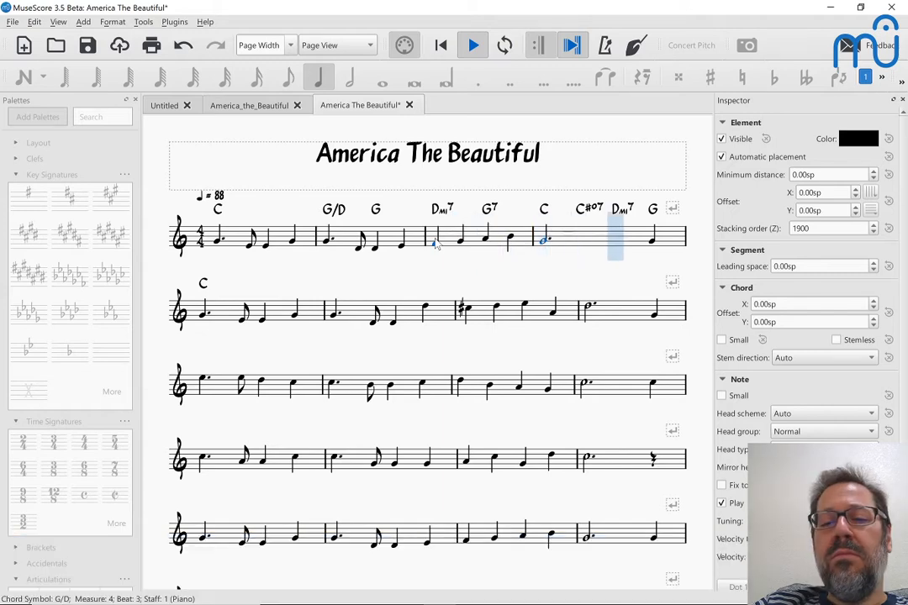
{"action": "key", "text": "space"}
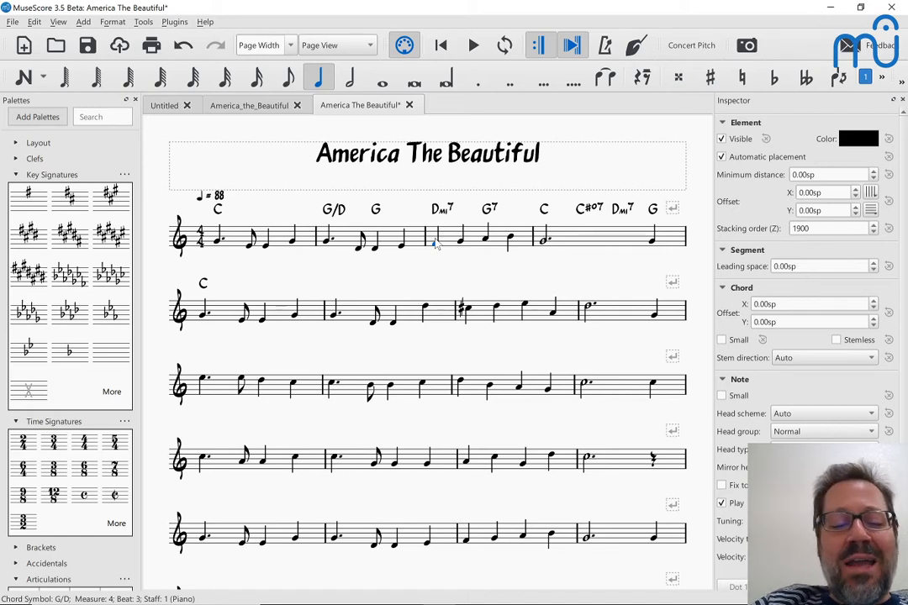
{"action": "key", "text": "alt+Tab"}
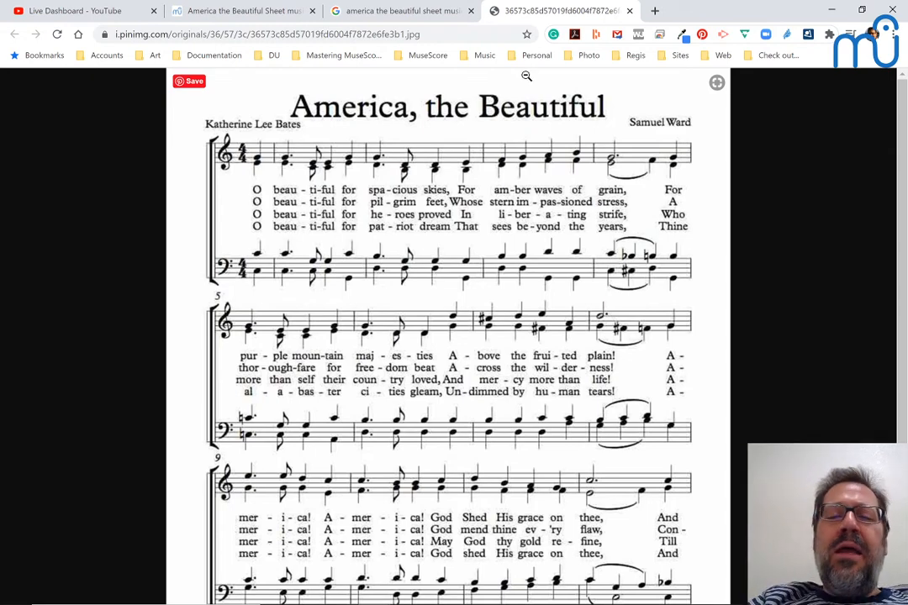
{"action": "key", "text": "alt+Tab"}
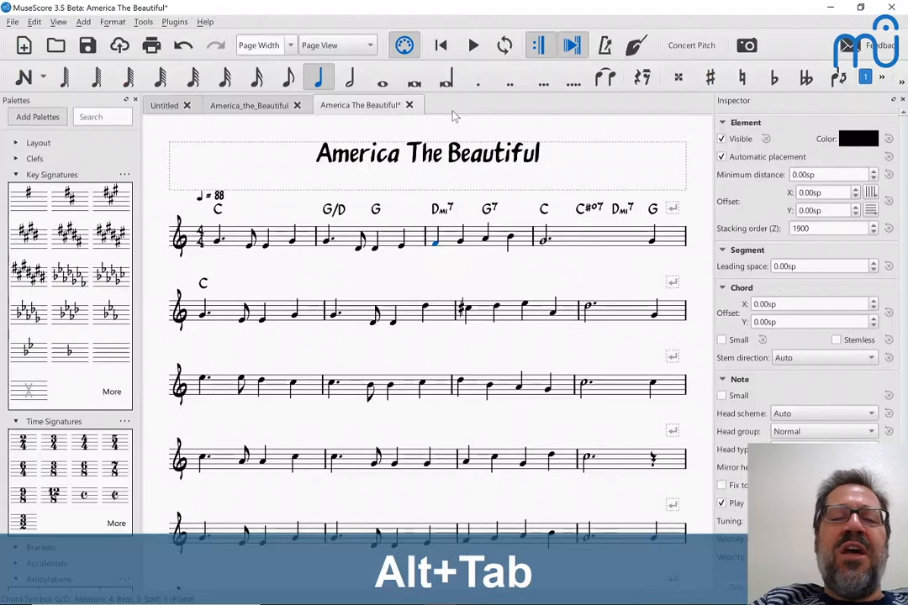
Add an A7 chord symbol on the last note of measure 2, leading into the Dmi7 of measure 3
{"action": "left_click", "coordinate": [442, 210]}
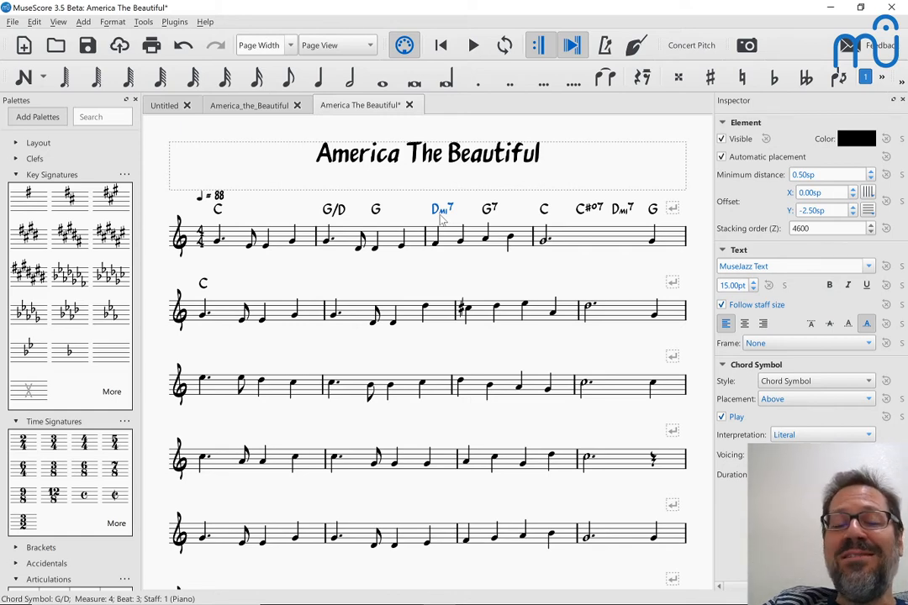
{"action": "left_click", "coordinate": [376, 210]}
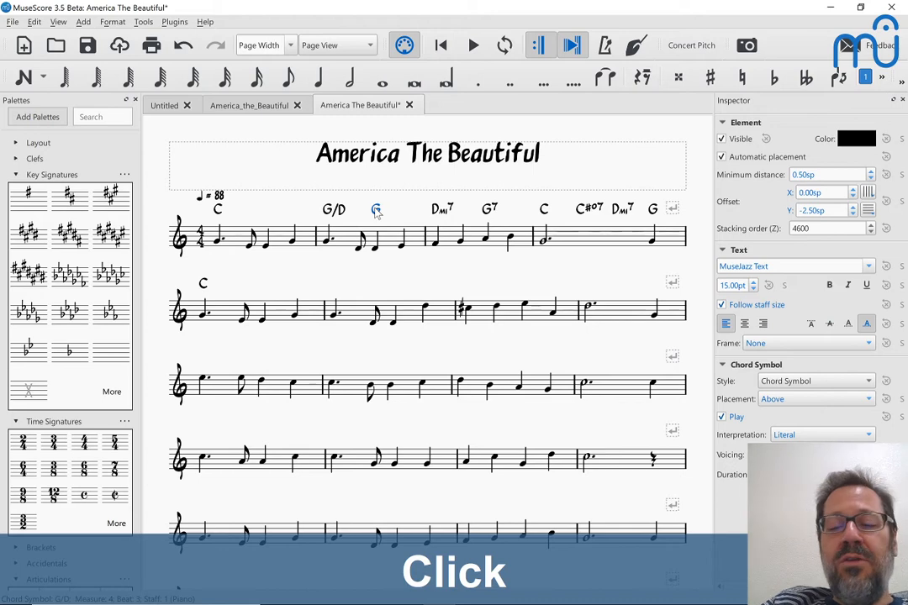
{"action": "left_click", "coordinate": [401, 244]}
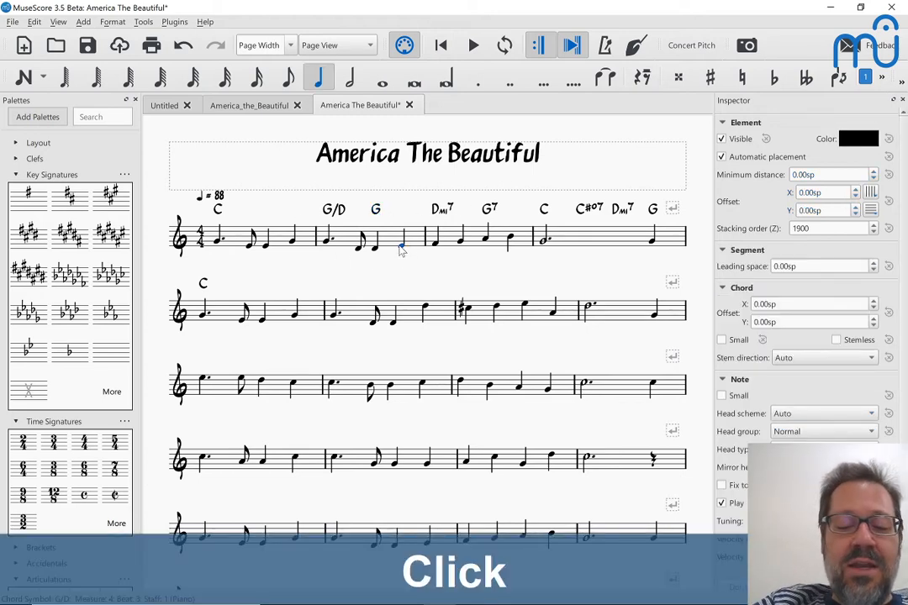
{"action": "key", "text": "ctrl+k"}
{"action": "type", "text": "A7"}
{"action": "key", "text": "Escape"}
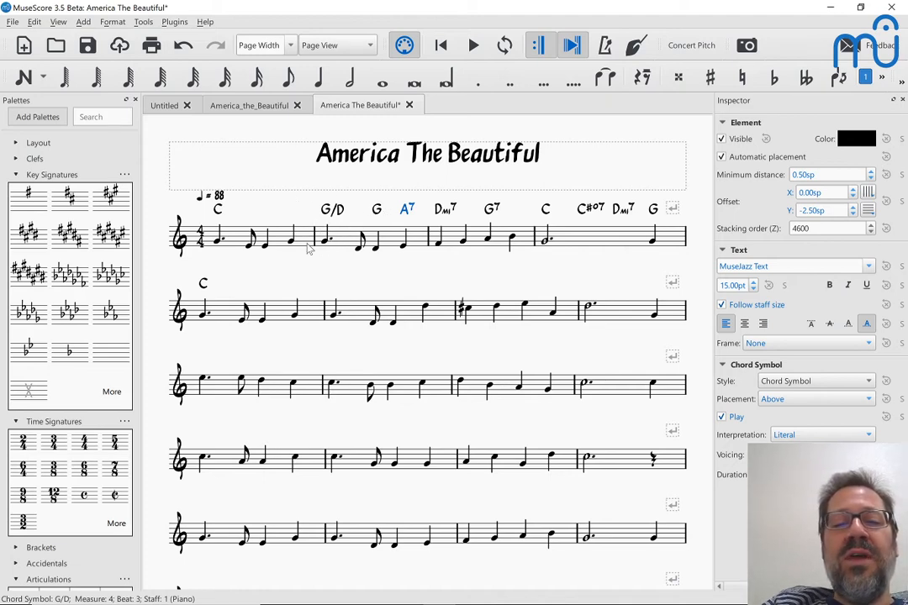
Replace the G/D chord symbol on measure 2's first note with Dmi7
{"action": "left_click", "coordinate": [332, 210]}
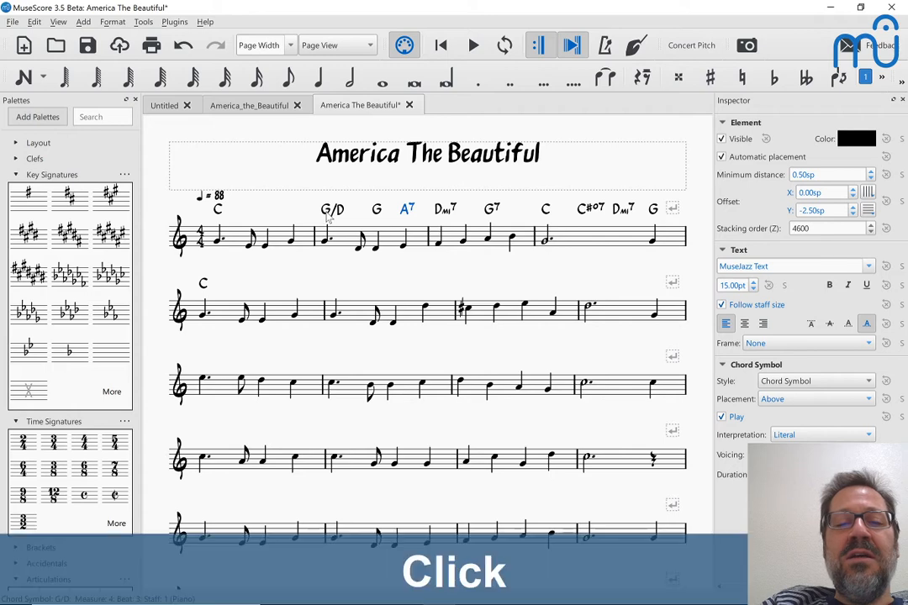
{"action": "key", "text": "ctrl+a"}
{"action": "key", "text": "Escape"}
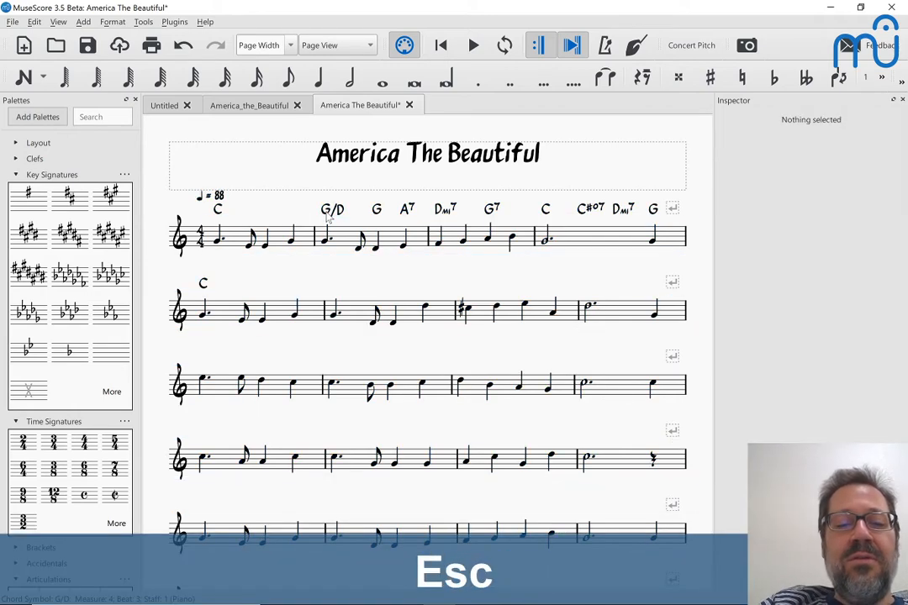
{"action": "left_click", "coordinate": [332, 210]}
{"action": "double_click", "coordinate": [332, 211]}
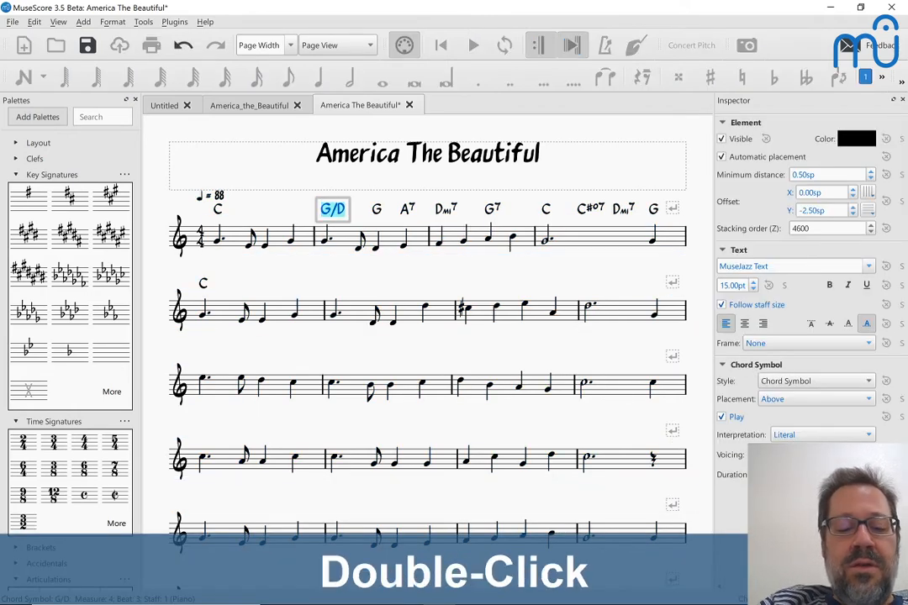
{"action": "type", "text": "Dm7"}
{"action": "key", "text": "Escape"}
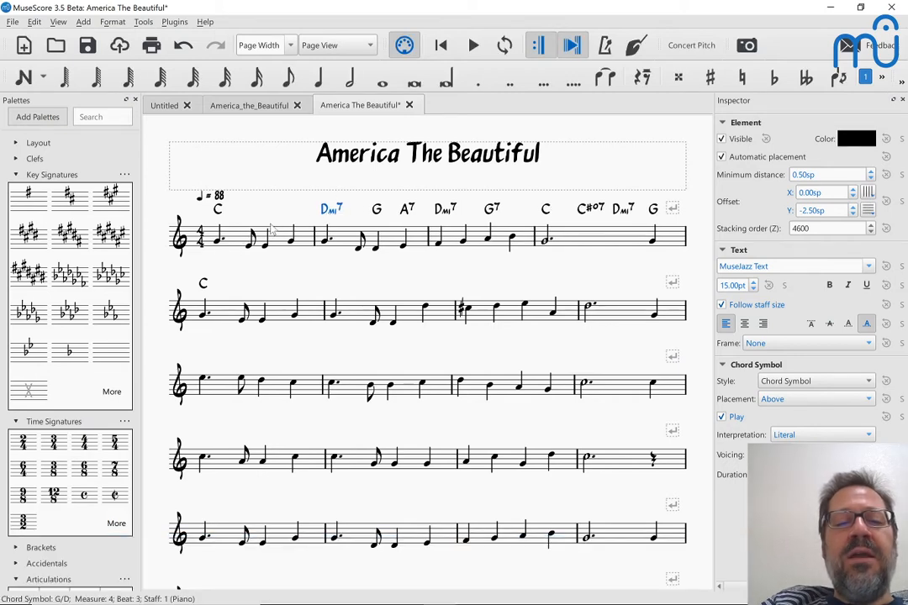
Change the G chord symbol on beat 3 of measure 2 to G7
{"action": "double_click", "coordinate": [375, 212]}
{"action": "key", "text": "Right"}
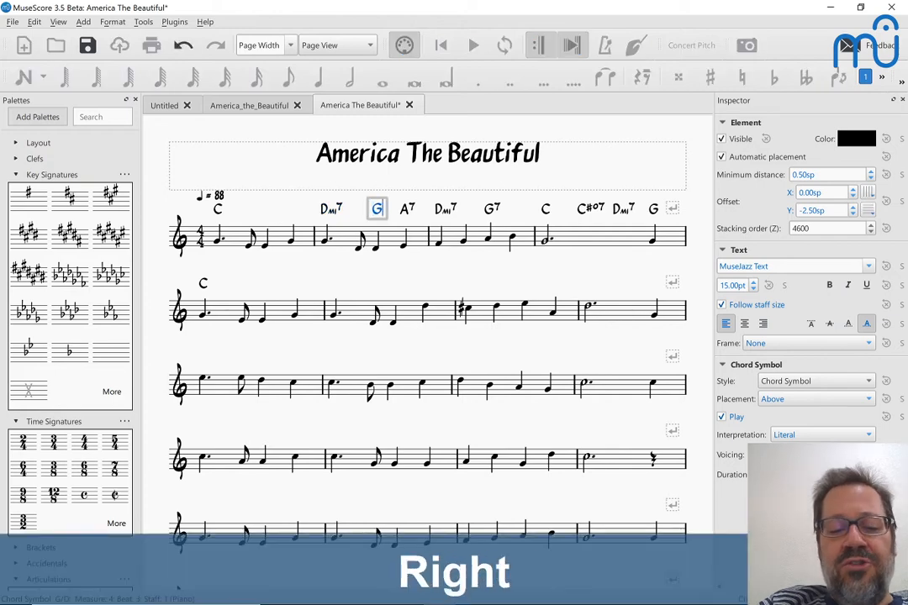
{"action": "type", "text": "7"}
{"action": "key", "text": "Escape"}
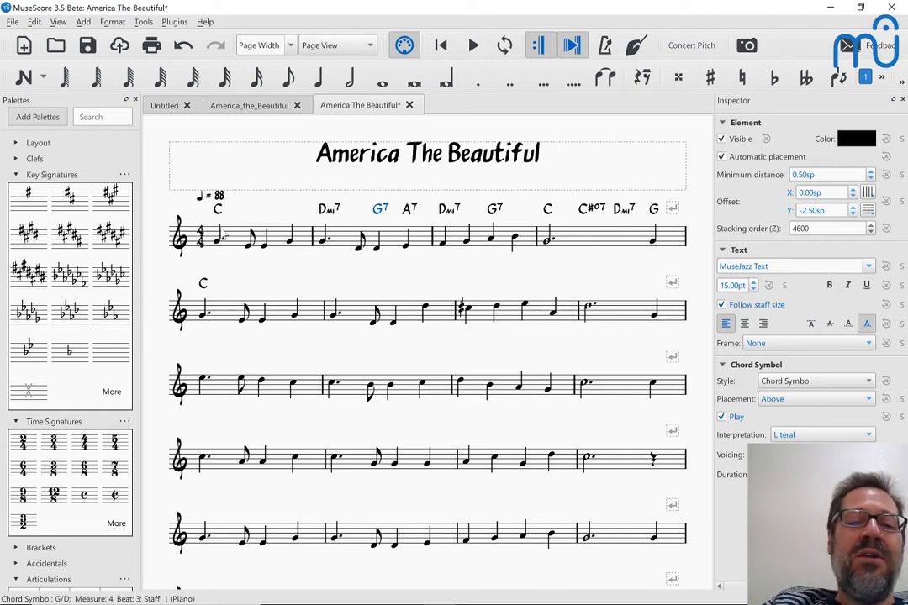
Play back the score from measure 1's first note through the chords of measure 4
{"action": "left_click", "coordinate": [220, 240]}
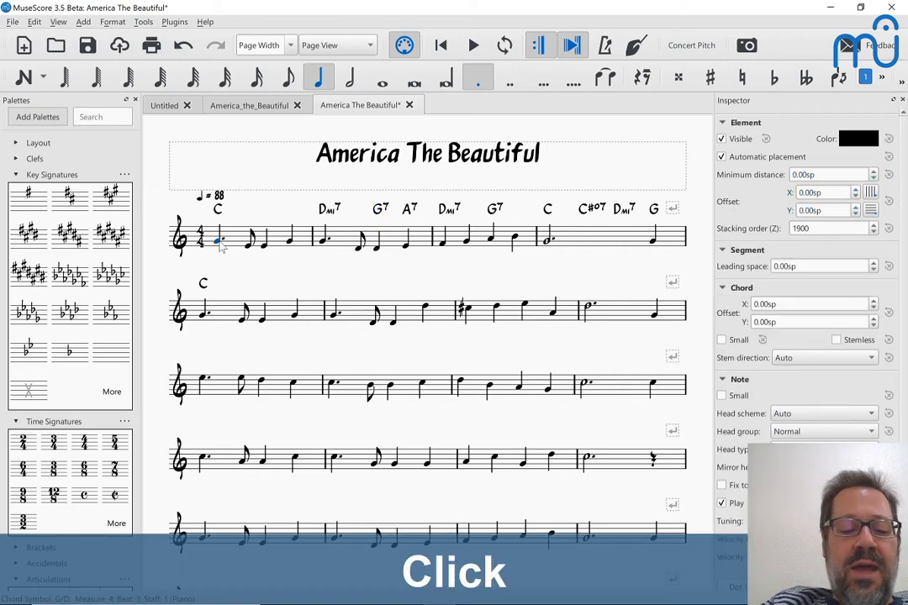
{"action": "key", "text": "space"}
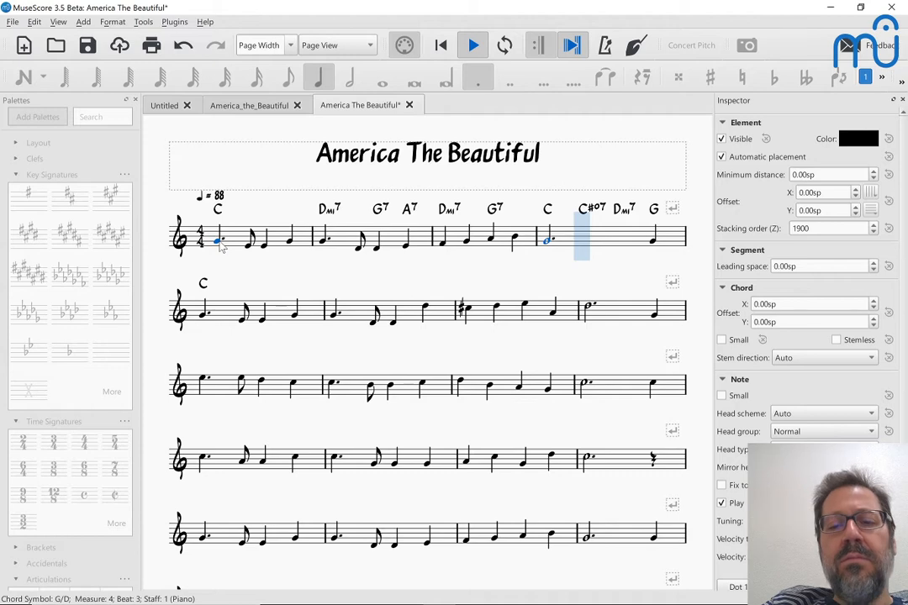
{"action": "key", "text": "space"}
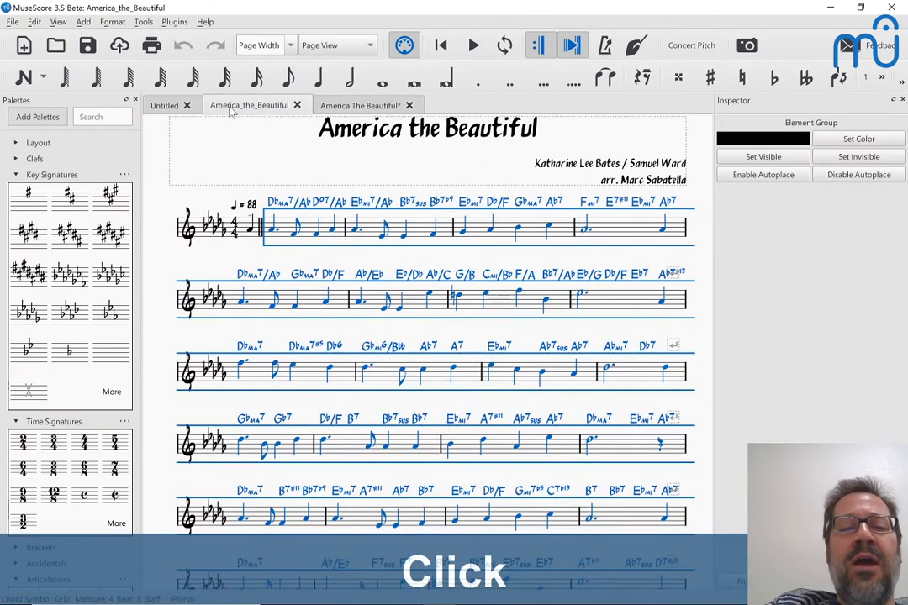
Return to the C major score and examine the choir score's opening harmony in Chrome
{"action": "left_click", "coordinate": [334, 109]}
{"action": "key", "text": "alt+Tab"}
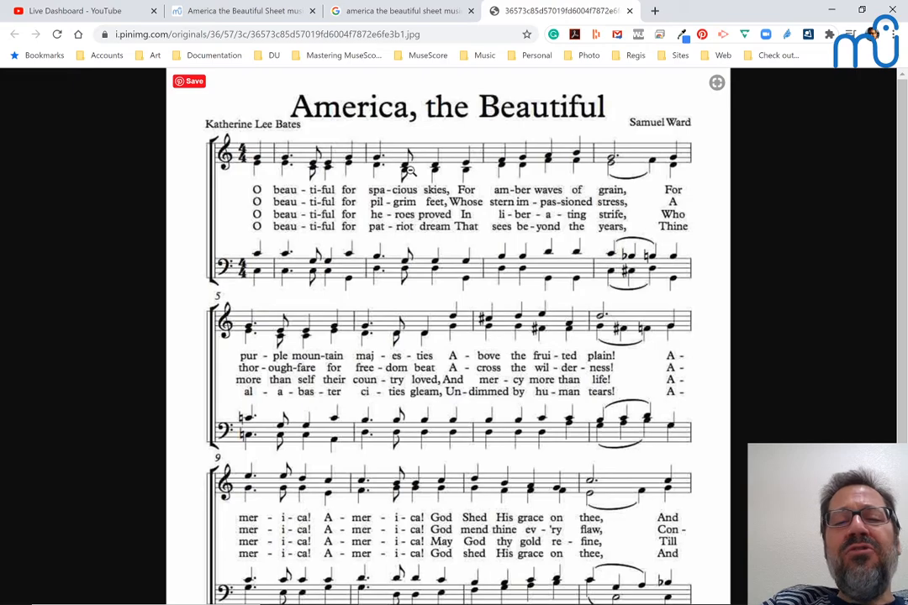
{"action": "key", "text": "alt+Tab"}
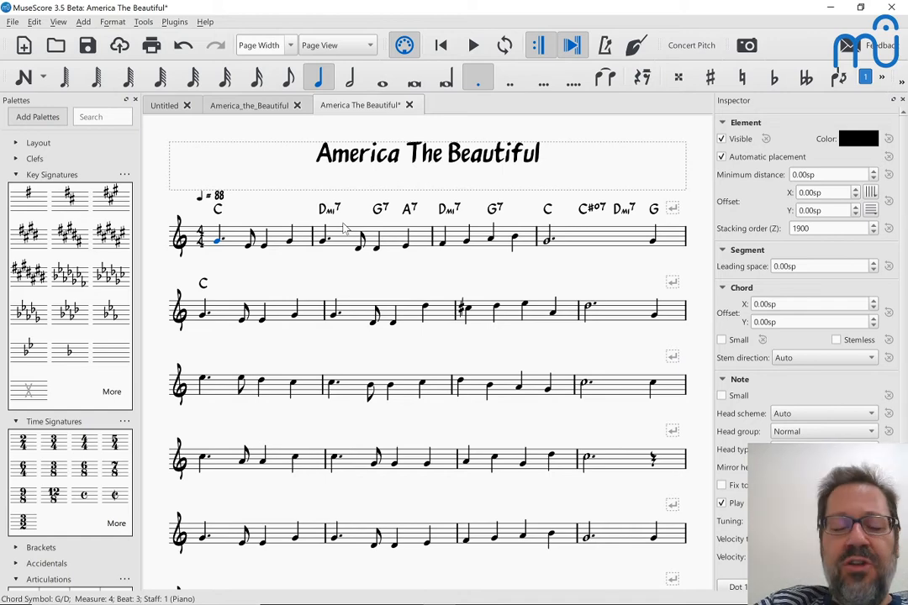
Add a second staff to the Piano instrument below Staff 1
{"action": "key", "text": "i"}
{"action": "left_click", "coordinate": [354, 220]}
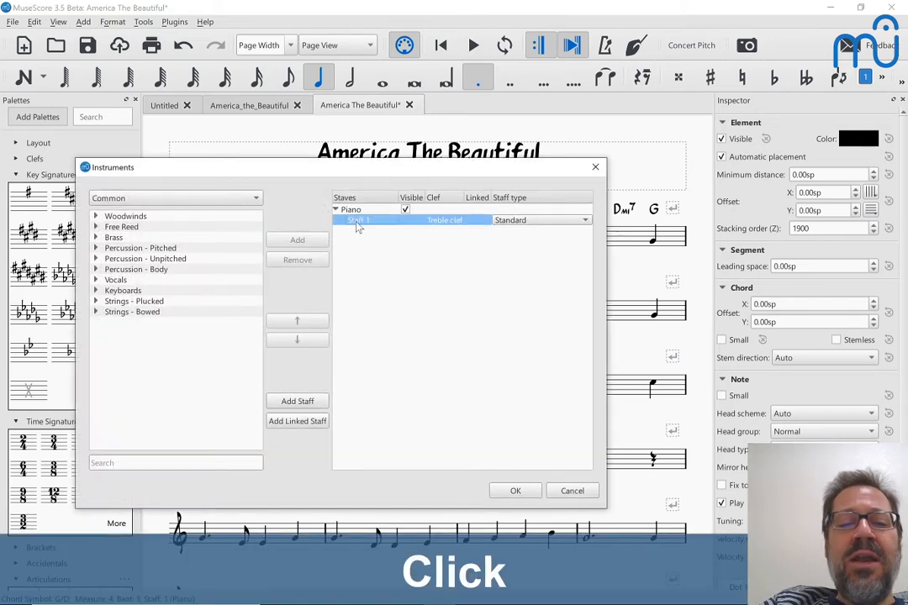
{"action": "left_click", "coordinate": [311, 402]}
{"action": "key", "text": "Return"}
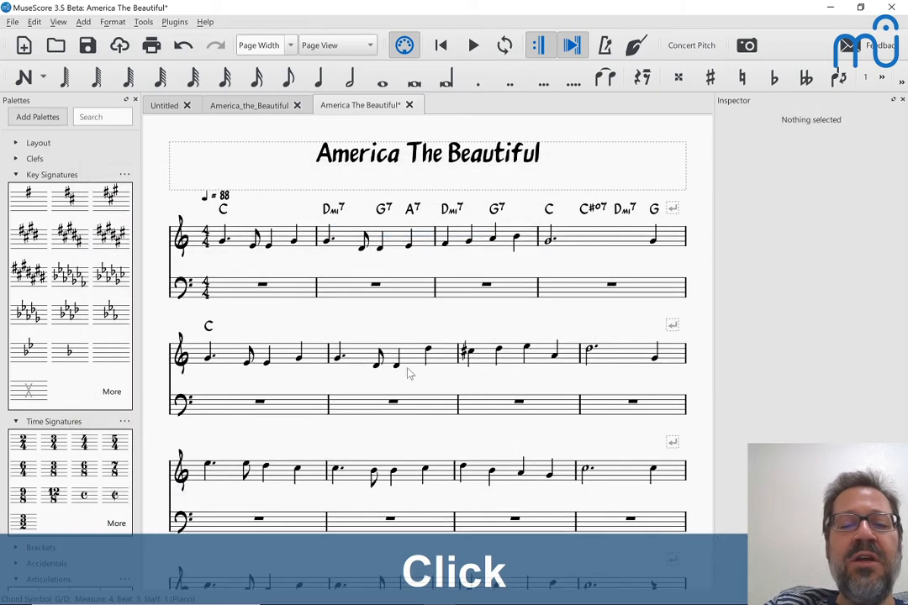
Enter a dotted quarter-note D in voice 2 on beat 1 of measure 2 in the bass staff
{"action": "left_click", "coordinate": [344, 299]}
{"action": "key", "text": "n"}
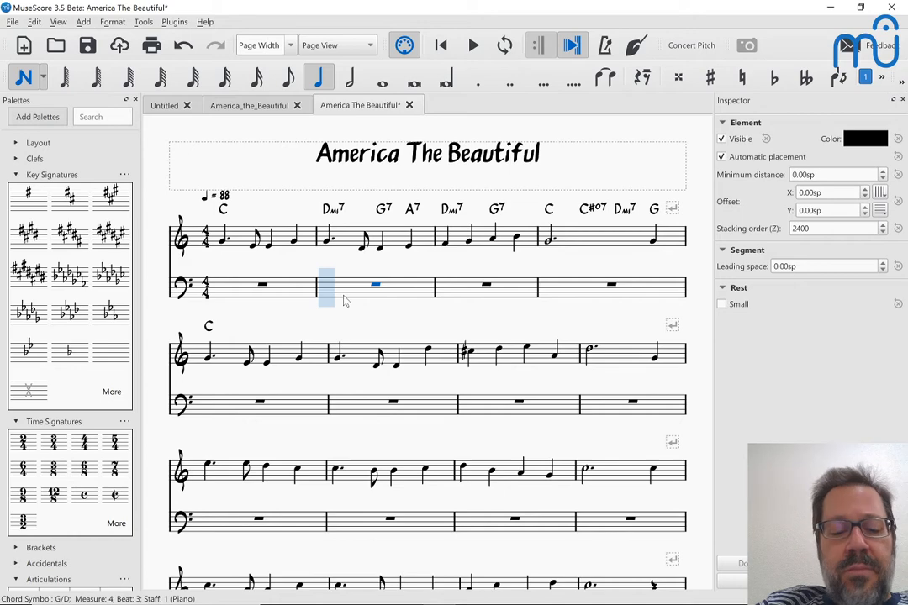
{"action": "key", "text": "ctrl+alt+2"}
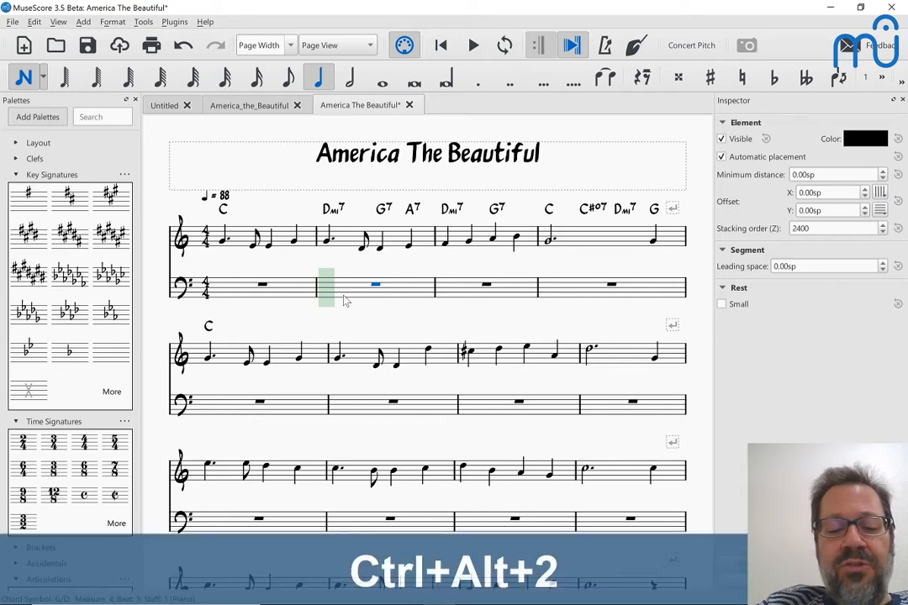
{"action": "key", "text": "5"}
{"action": "key", "text": "d"}
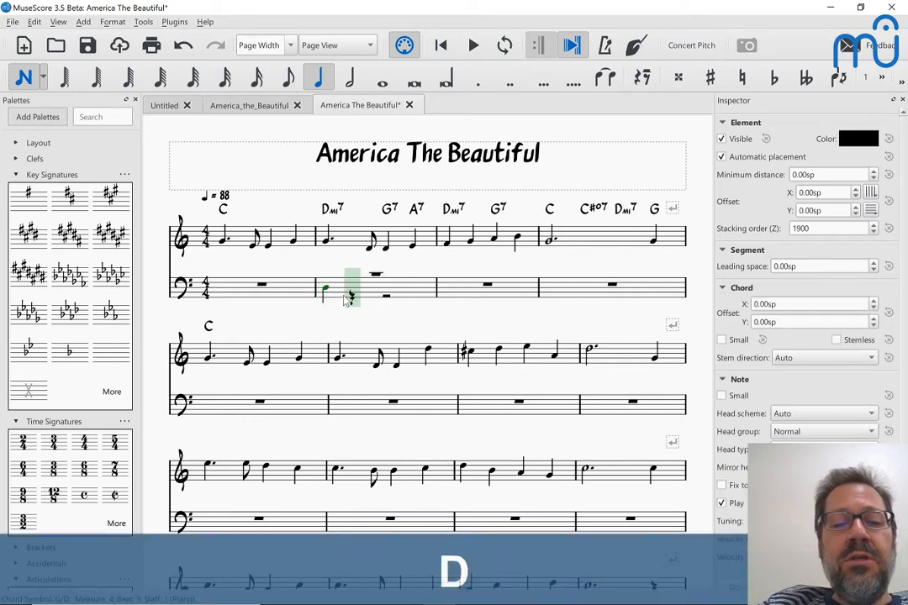
{"action": "key", "text": "shift+w"}
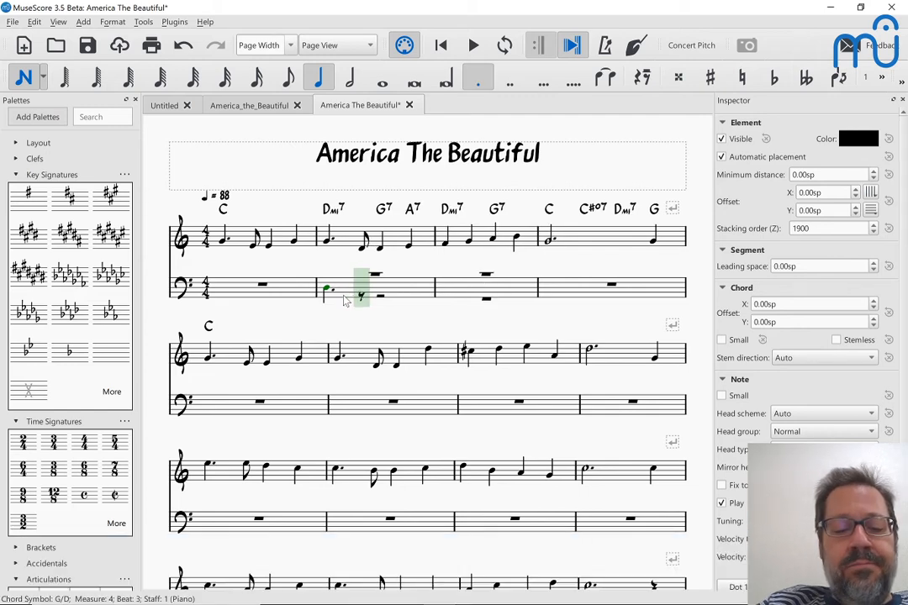
Consult the choir score in Chrome, and finish measure 2's voice 2 bass line with an eighth D, quarter G an octave lower and quarter A
{"action": "key", "text": "alt+Tab"}
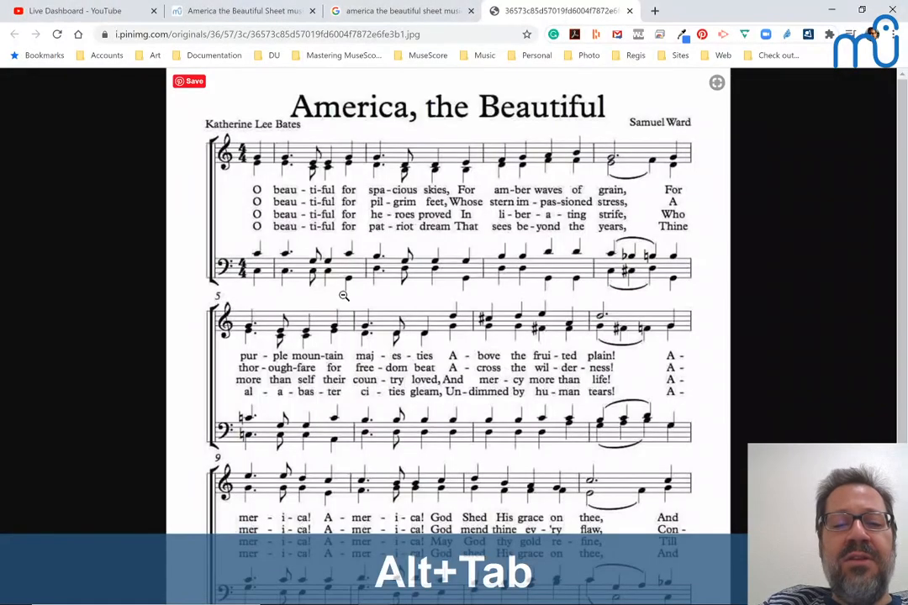
{"action": "key", "text": "alt+Tab"}
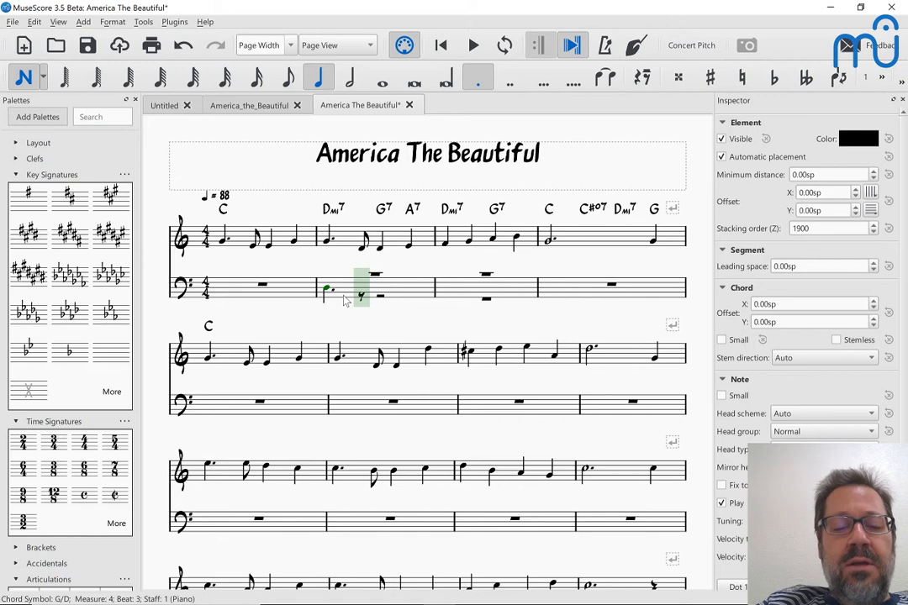
{"action": "key", "text": "d"}
{"action": "key", "text": "ctrl+z"}
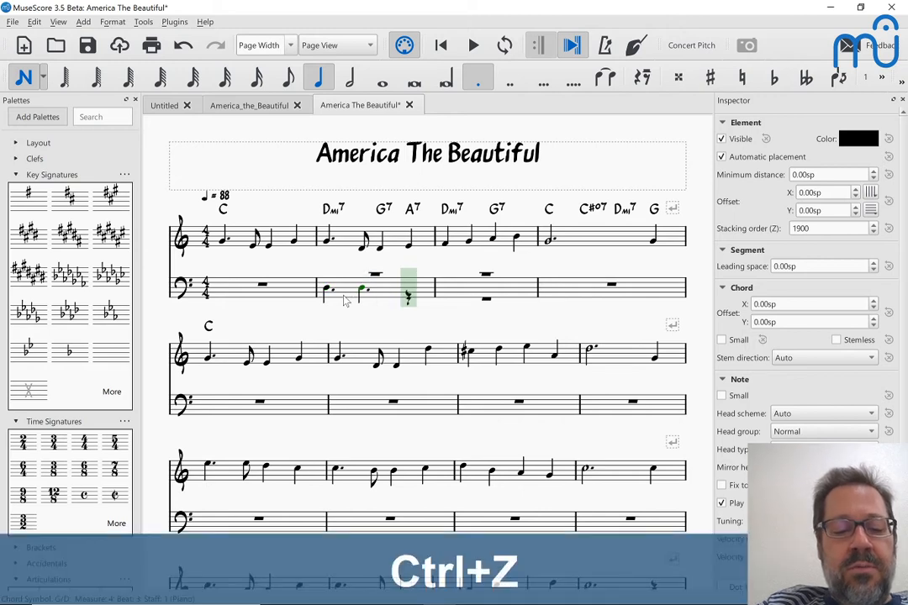
{"action": "key", "text": "4"}
{"action": "key", "text": "d"}
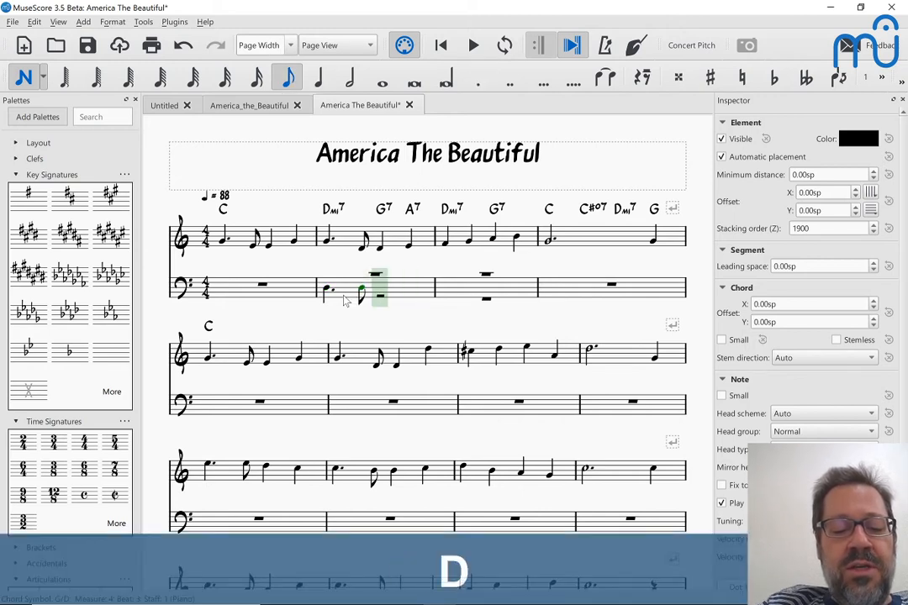
{"action": "key", "text": "5"}
{"action": "key", "text": "g"}
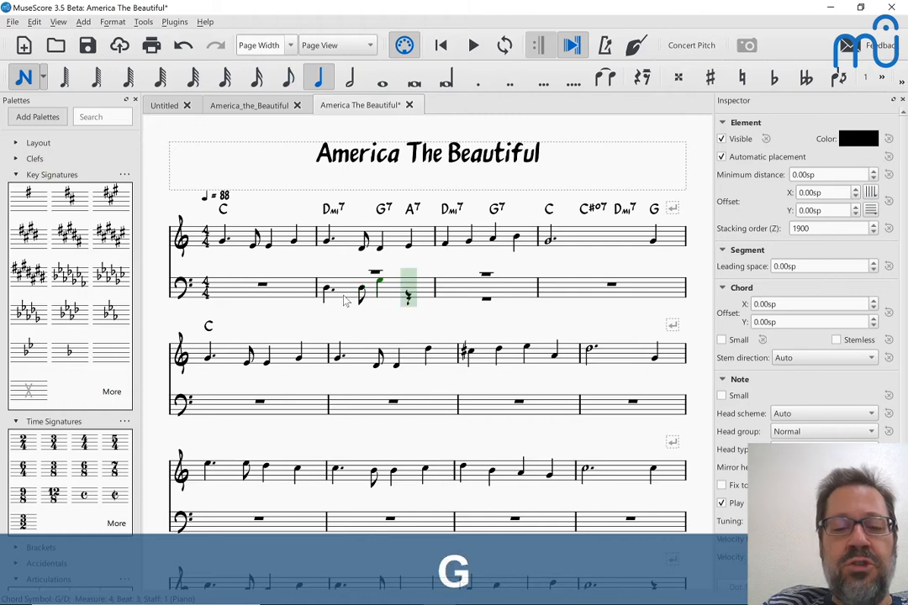
{"action": "key", "text": "ctrl+Down"}
{"action": "key", "text": "a"}
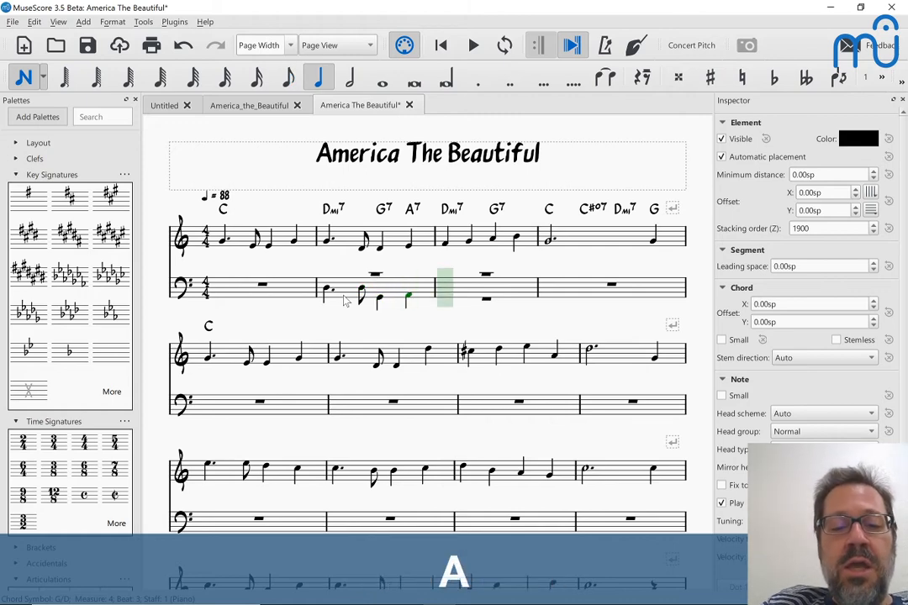
Enter quarter notes D, D, low G and low G in voice 2 of measure 3 in the bass staff
{"action": "key", "text": "d"}
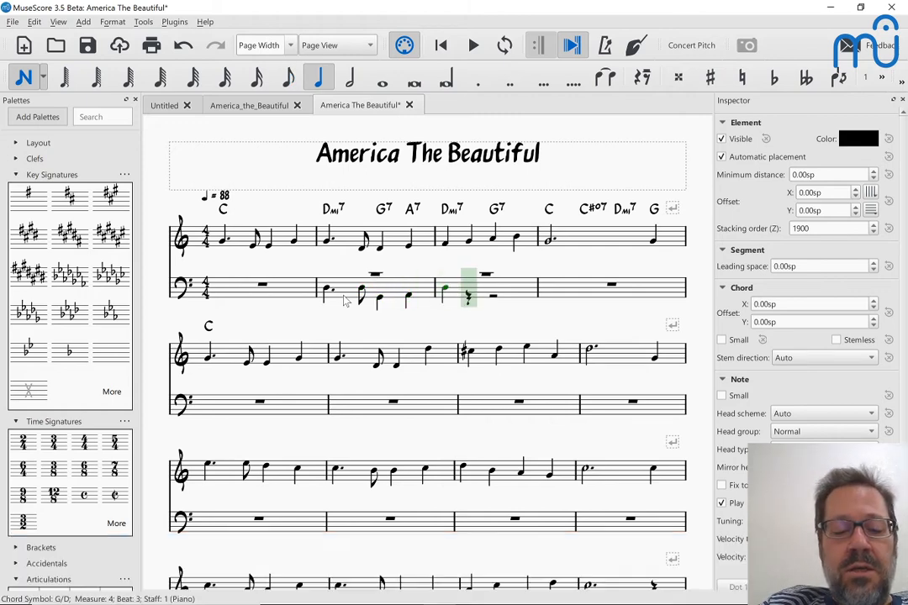
{"action": "key", "text": "d"}
{"action": "key", "text": "d"}
{"action": "key", "text": "ctrl+Down"}
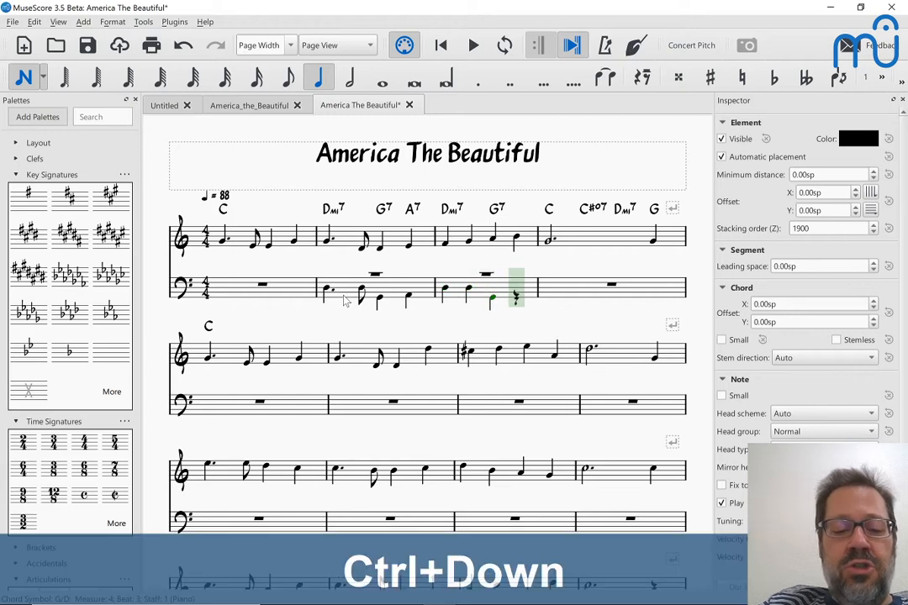
{"action": "key", "text": "g"}
Enter quarter notes C, C-sharp, D and low G in voice 2 of measure 4 in the bass staff, and leave note input
{"action": "key", "text": "c"}
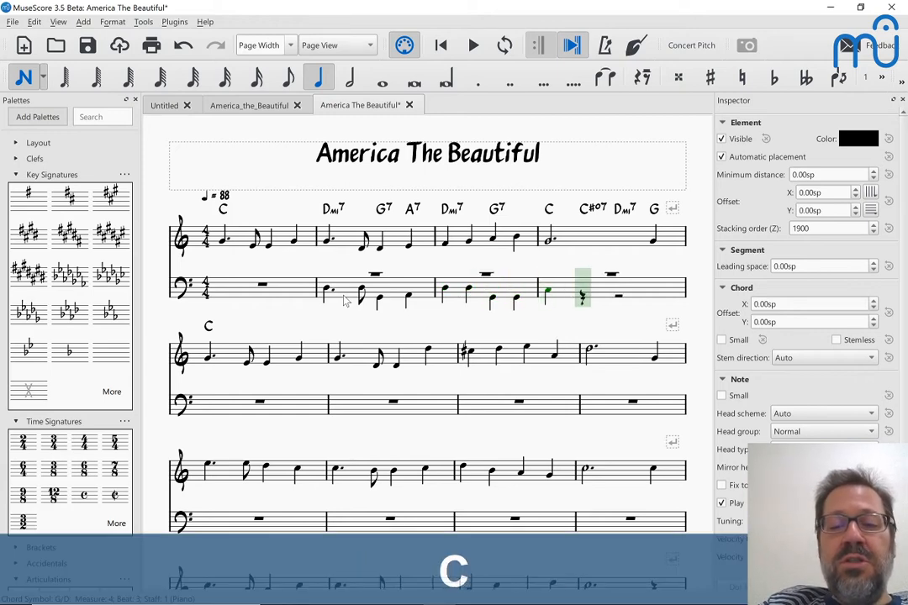
{"action": "key", "text": "c"}
{"action": "key", "text": "Up"}
{"action": "key", "text": "d"}
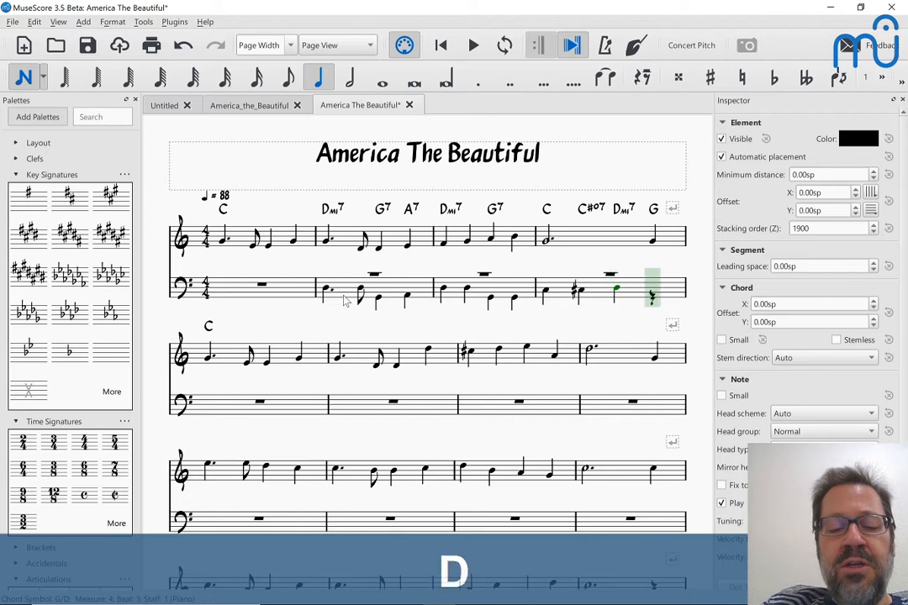
{"action": "key", "text": "g"}
{"action": "key", "text": "ctrl+Down"}
{"action": "key", "text": "Escape"}
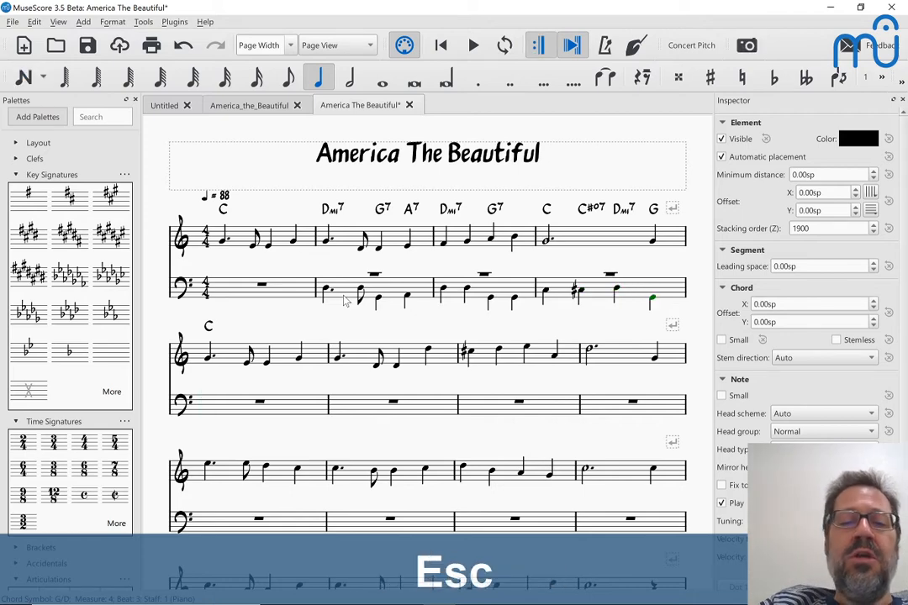
Play back the score from the first melody note of measure 2
{"action": "left_click", "coordinate": [327, 241]}
{"action": "key", "text": "space"}
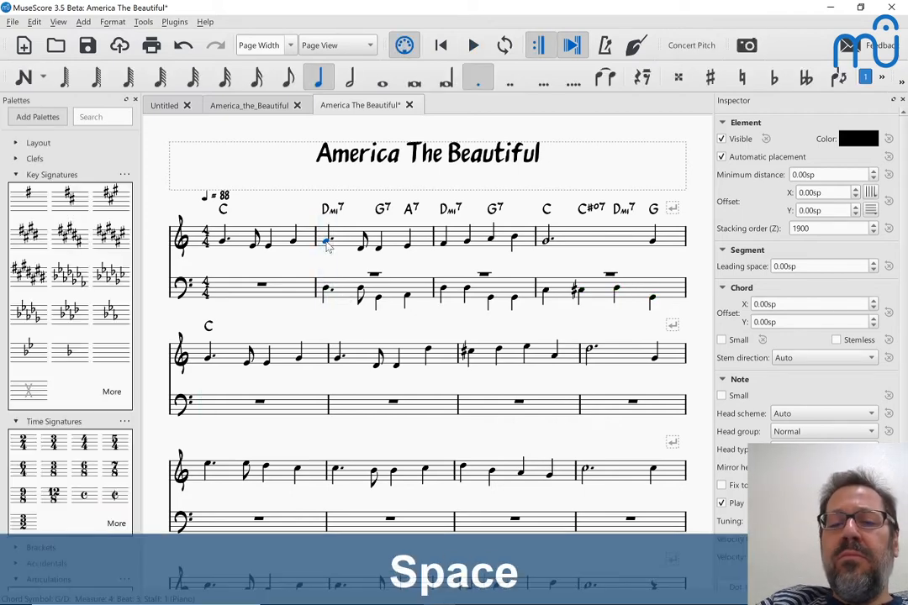
Turn off playback for measure 1's C chord symbol and save that setting as the chord symbol style default
{"action": "left_click", "coordinate": [223, 211]}
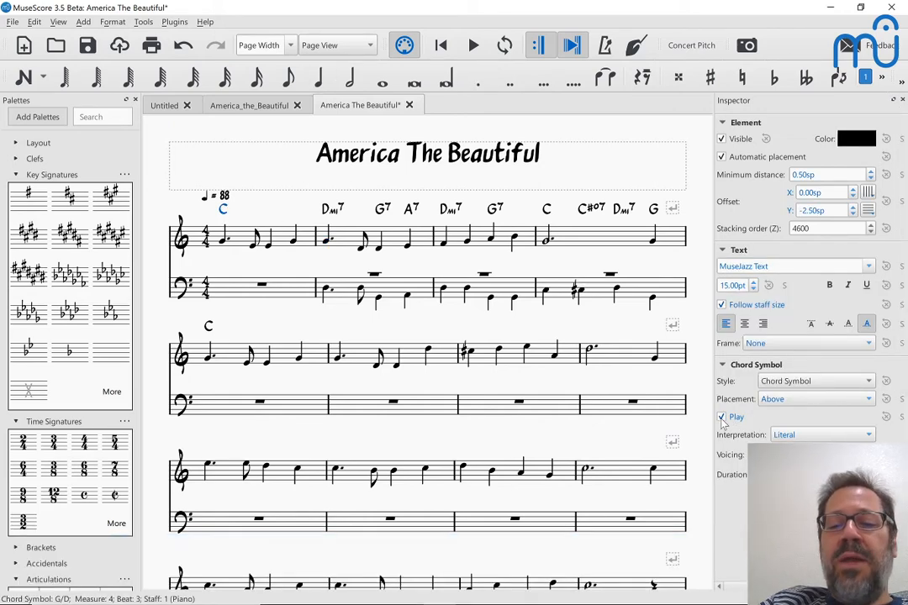
{"action": "left_click", "coordinate": [721, 417]}
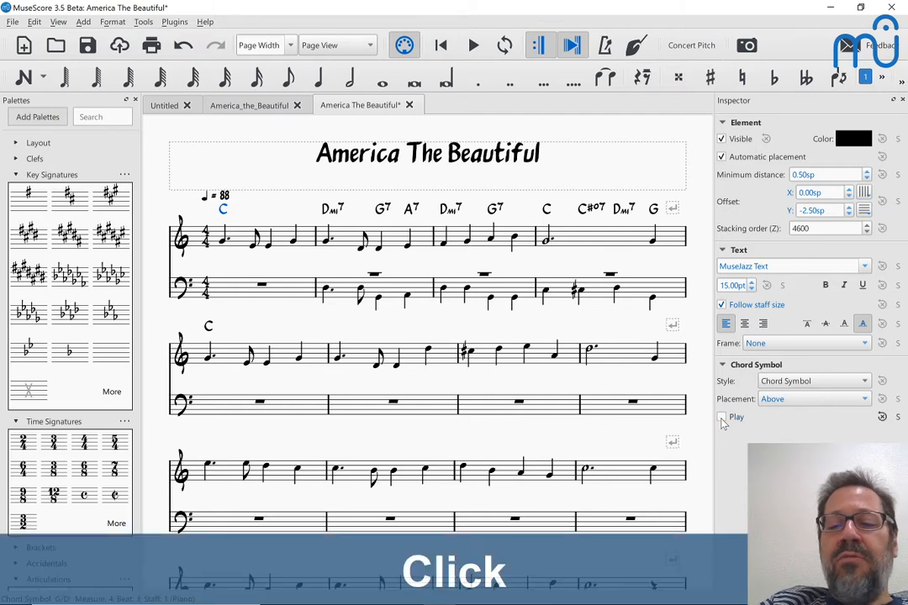
{"action": "left_click", "coordinate": [899, 417]}
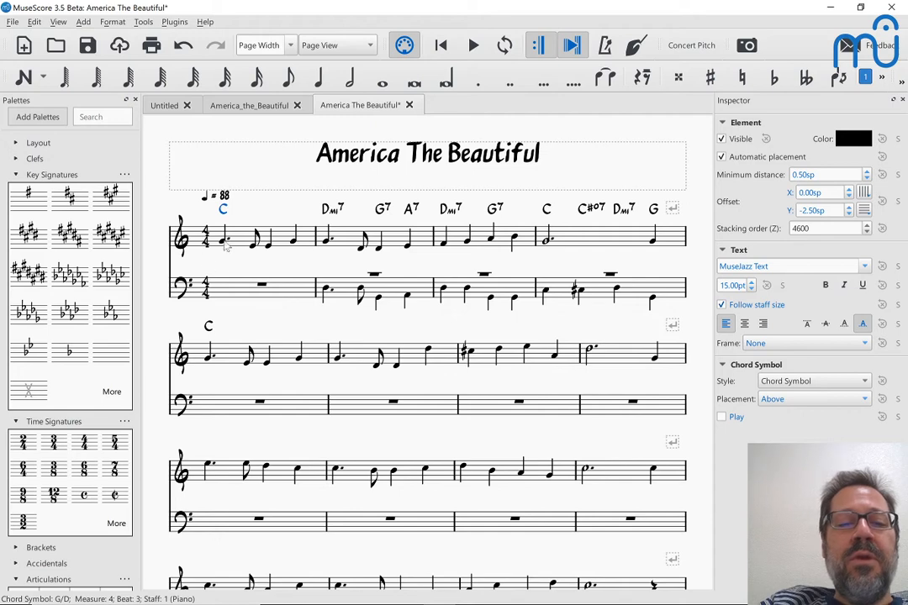
Enter measure 2's tenor line in voice 1 of the bass staff: dotted quarter F, eighth F, quarter F and quarter G
{"action": "left_click", "coordinate": [375, 276]}
{"action": "key", "text": "n"}
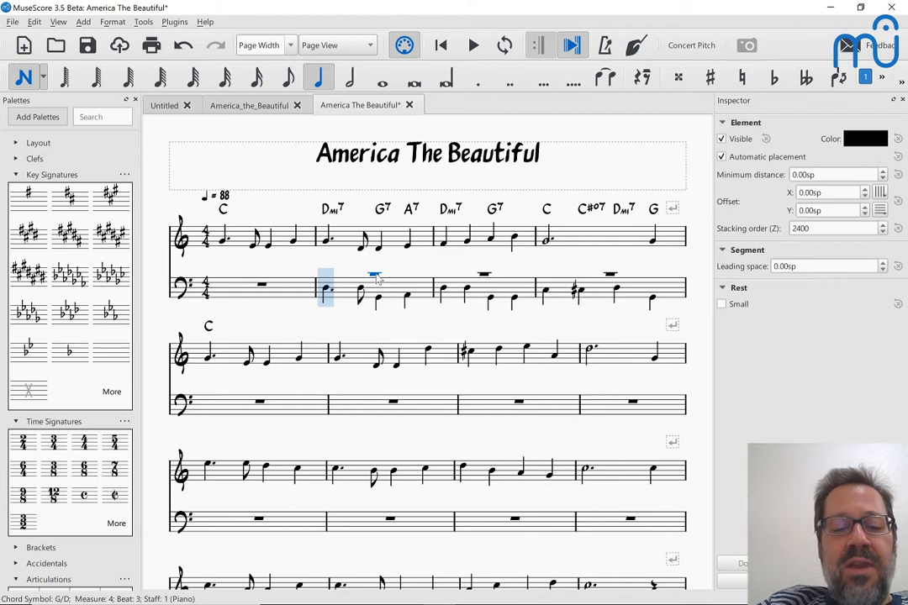
{"action": "key", "text": "period"}
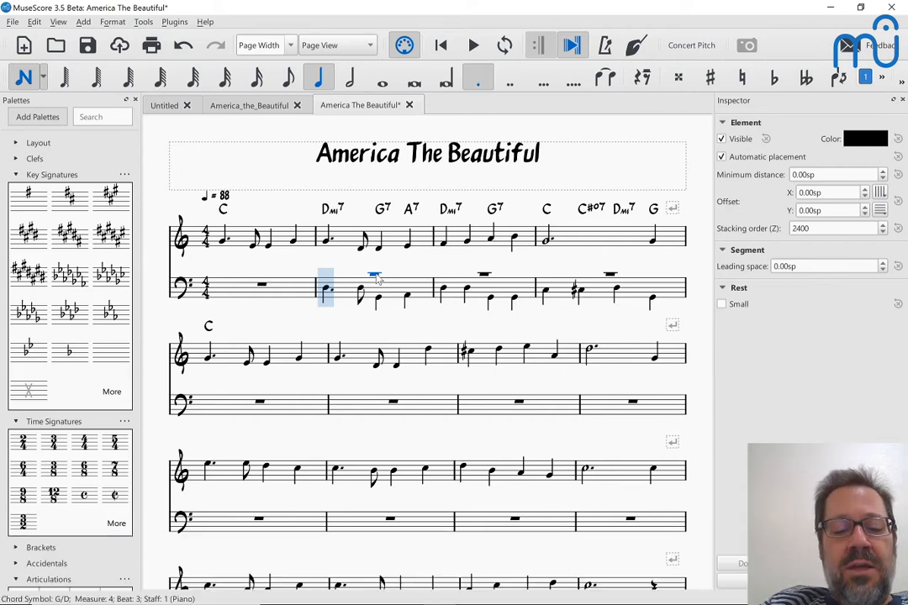
{"action": "key", "text": "5"}
{"action": "key", "text": "f"}
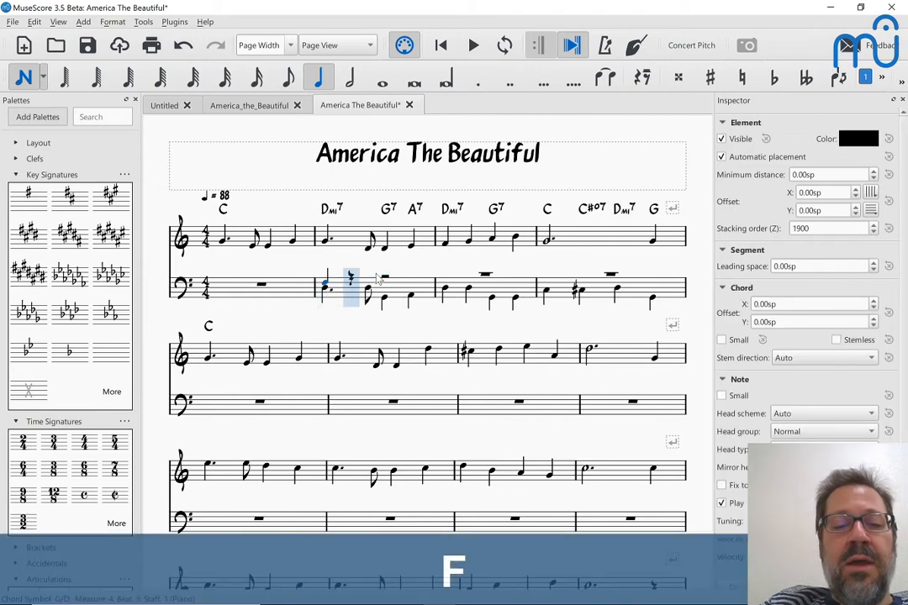
{"action": "key", "text": "shift+w"}
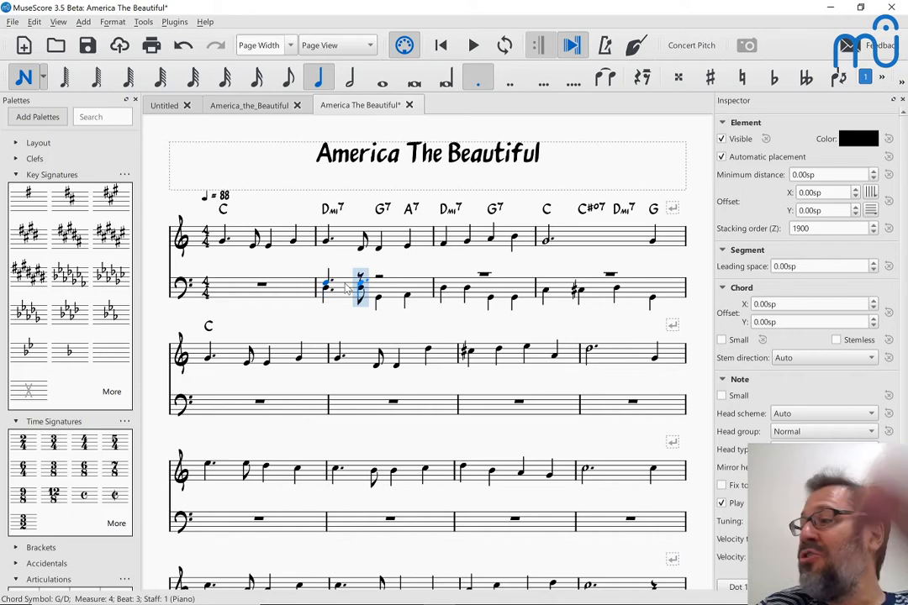
{"action": "key", "text": "4"}
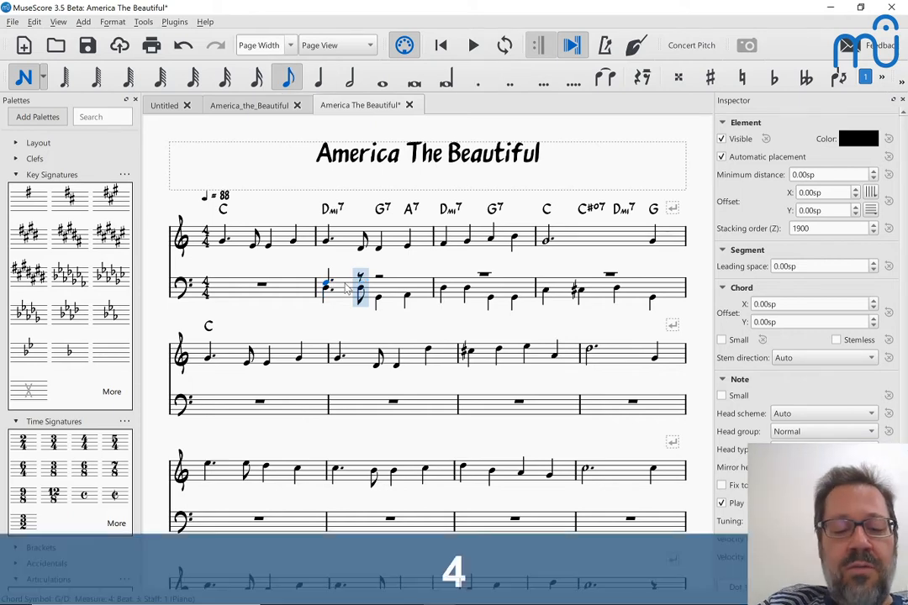
{"action": "key", "text": "f"}
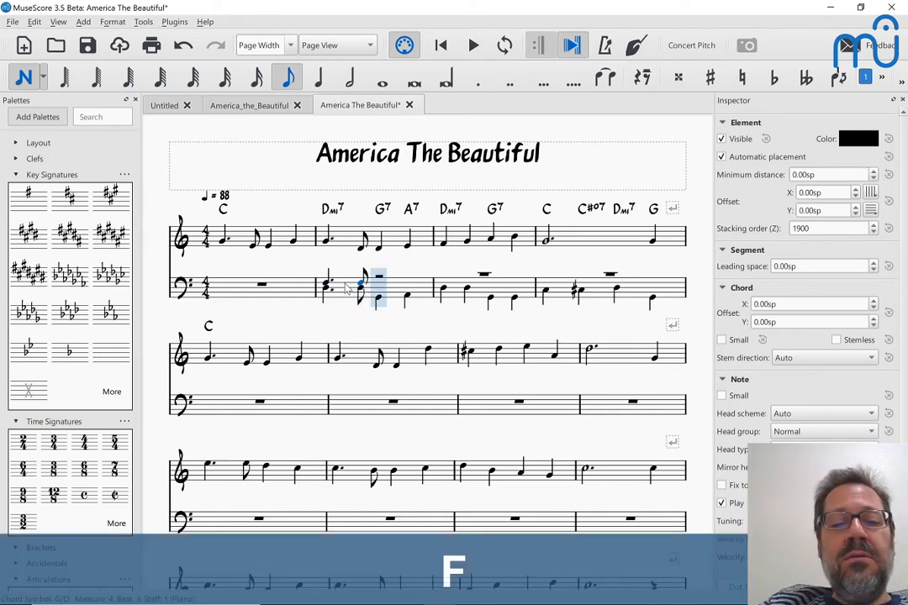
{"action": "key", "text": "5"}
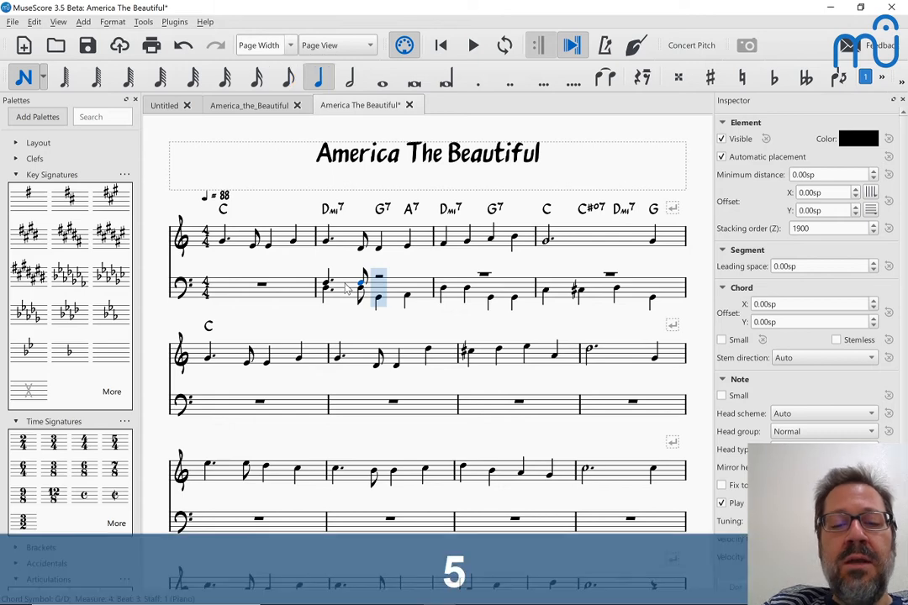
{"action": "key", "text": "f"}
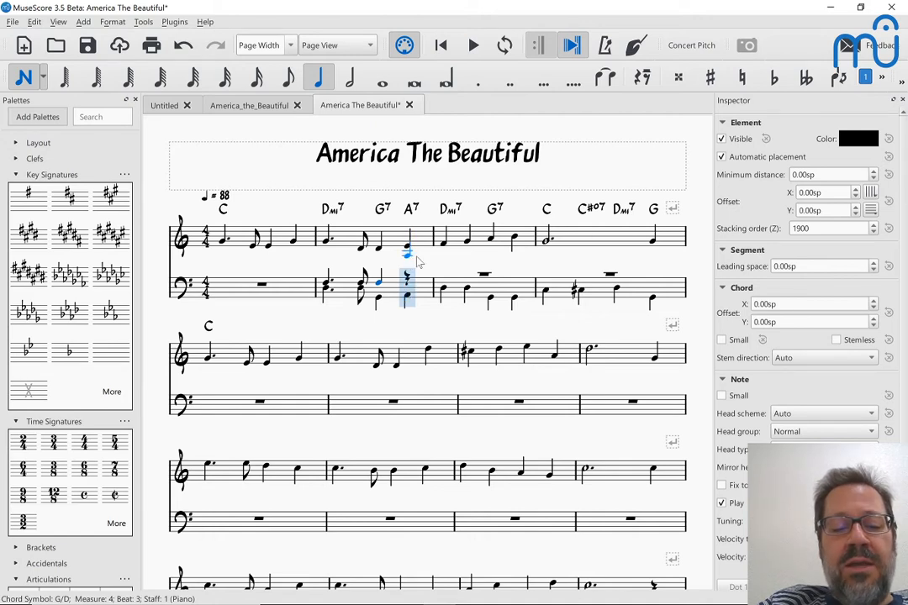
{"action": "key", "text": "g"}
{"action": "key", "text": "Escape"}
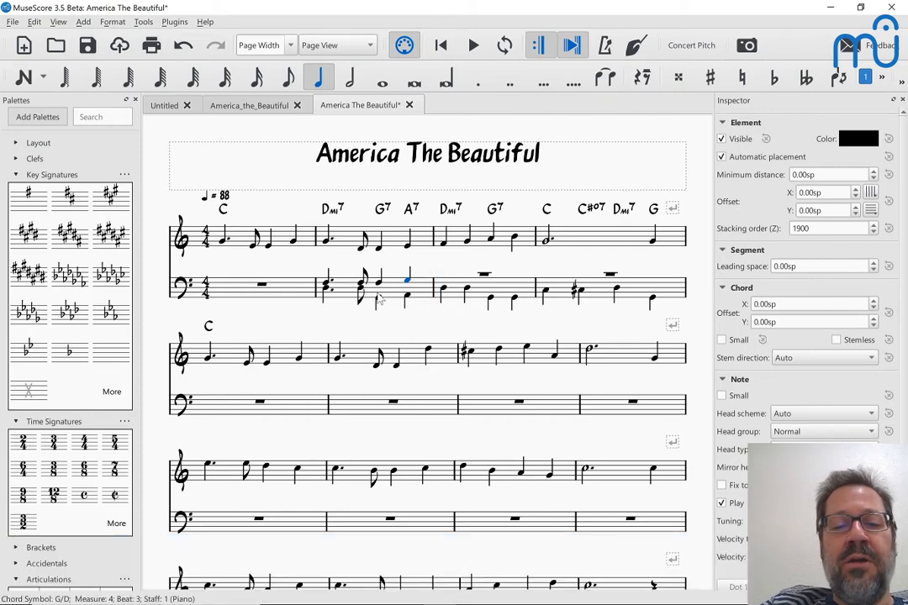
{"action": "left_click", "coordinate": [344, 241]}
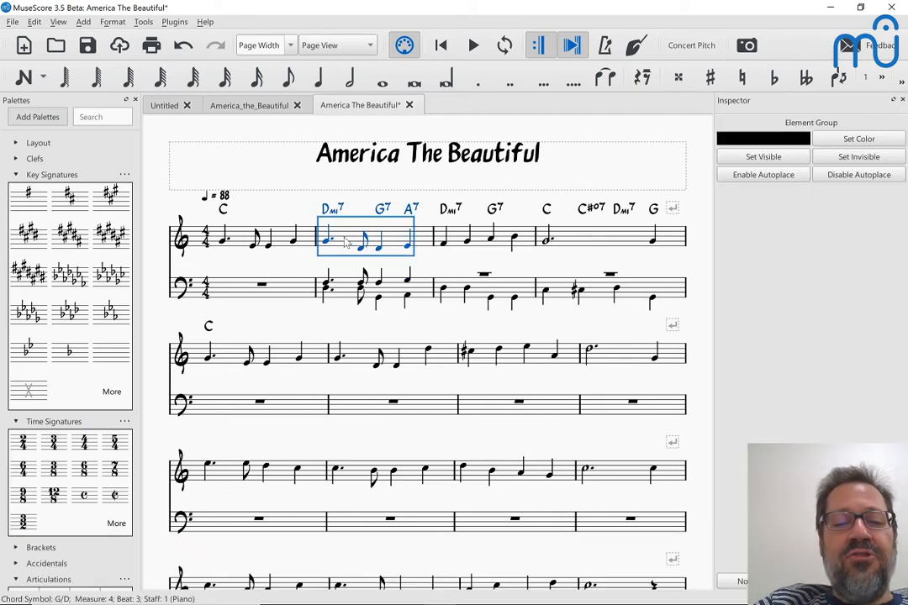
{"action": "key", "text": "ctrl+alt+2"}
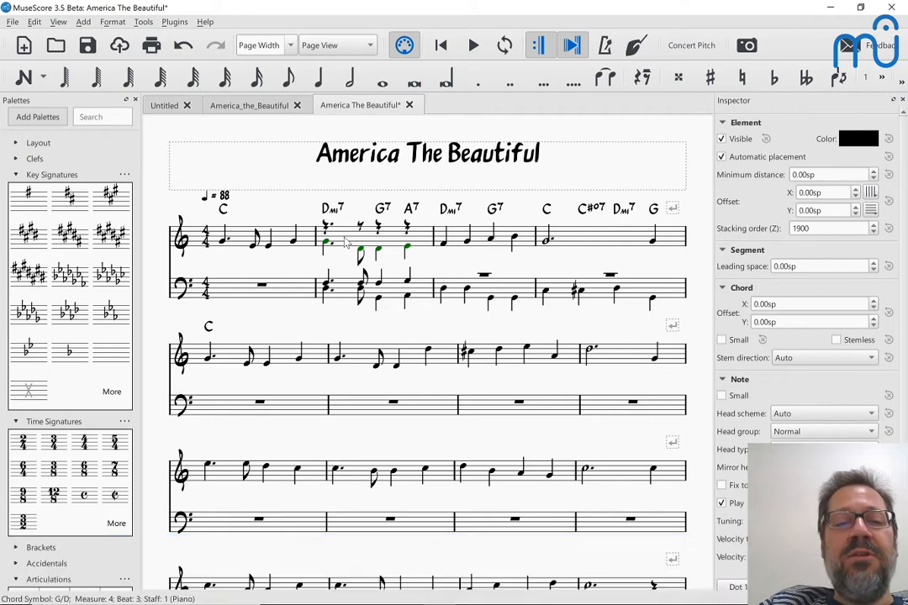
{"action": "key", "text": "ctrl+z"}
Start measure 2's alto line in voice 2 of the treble staff with a dotted quarter middle C
{"action": "left_click", "coordinate": [345, 242]}
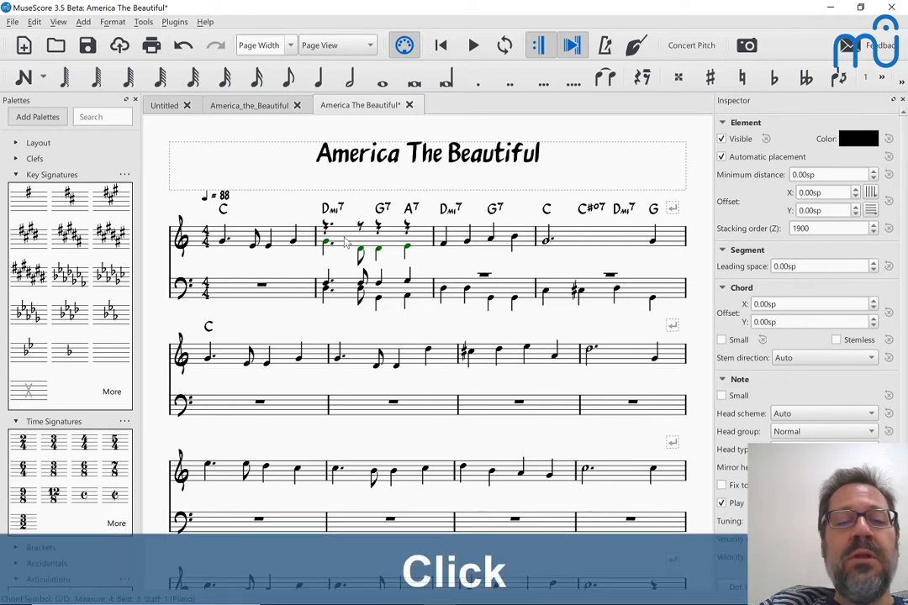
{"action": "key", "text": "n"}
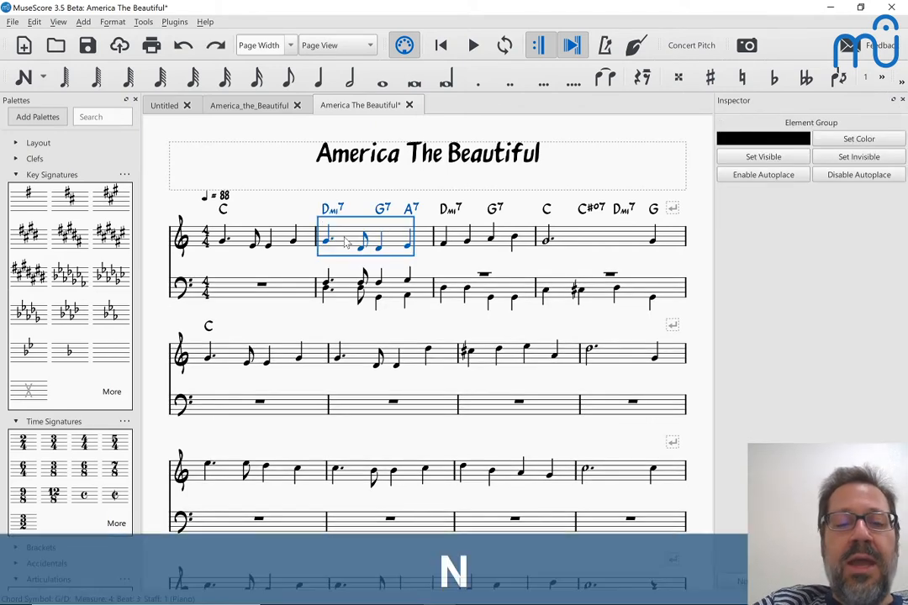
{"action": "key", "text": "ctrl+alt+2"}
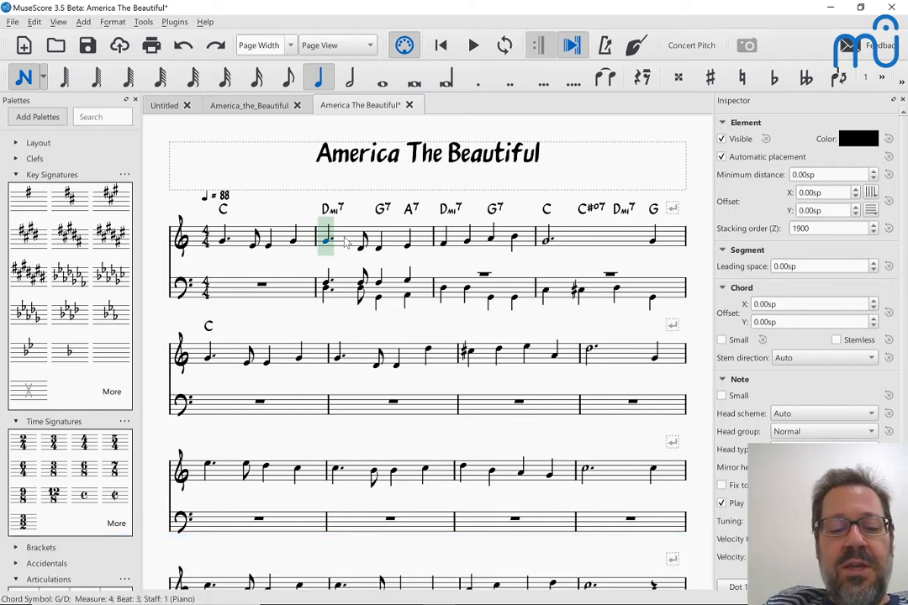
{"action": "key", "text": "5"}
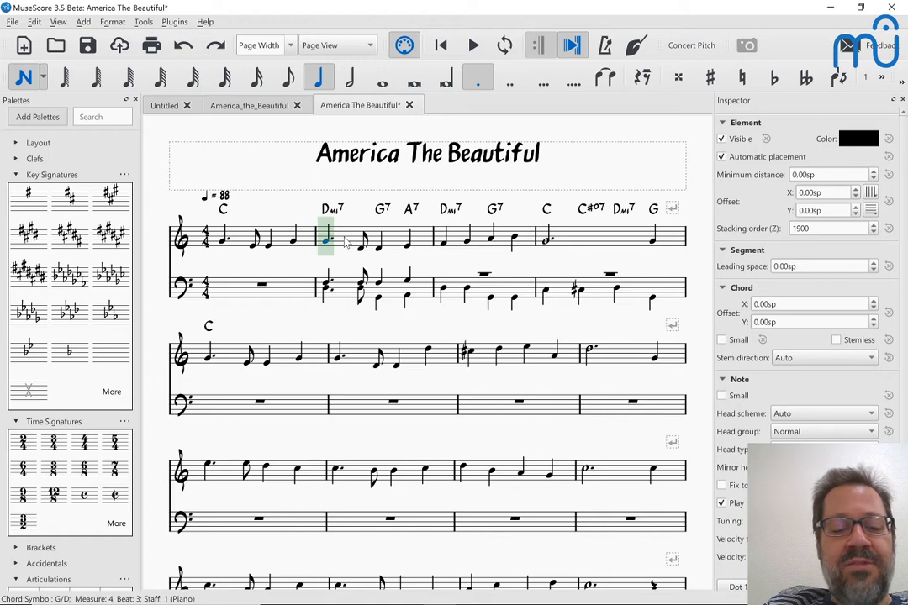
{"action": "key", "text": "5"}
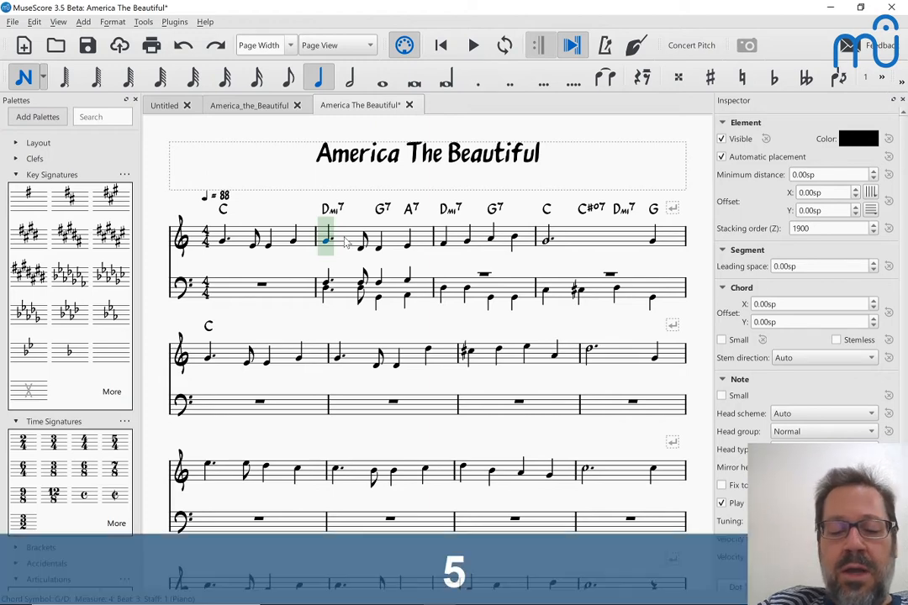
{"action": "key", "text": "c"}
{"action": "key", "text": "ctrl+Down"}
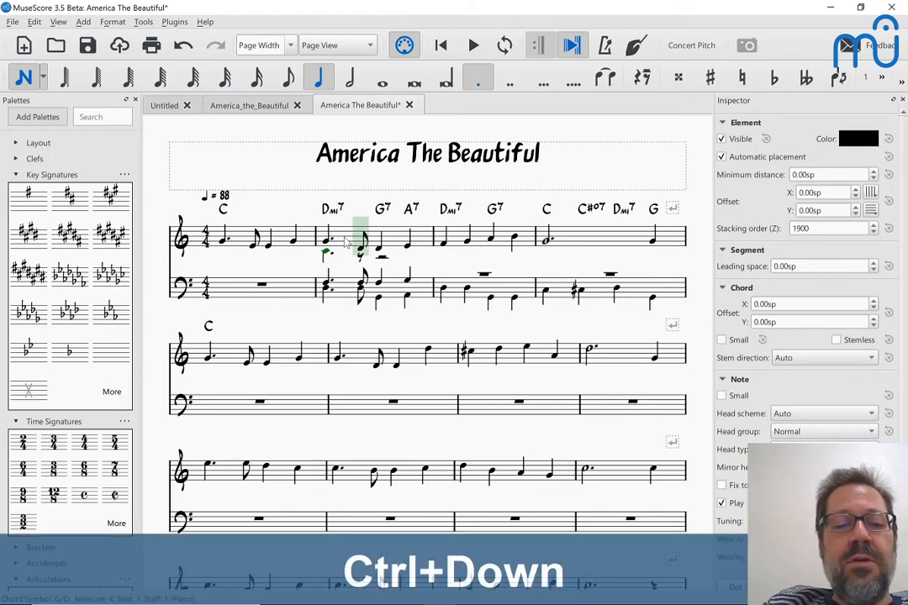
Continue the alto line with eighth C, quarter B and quarter C-sharp in measure 2 and quarter C in measure 3, and leave note input
{"action": "key", "text": "4"}
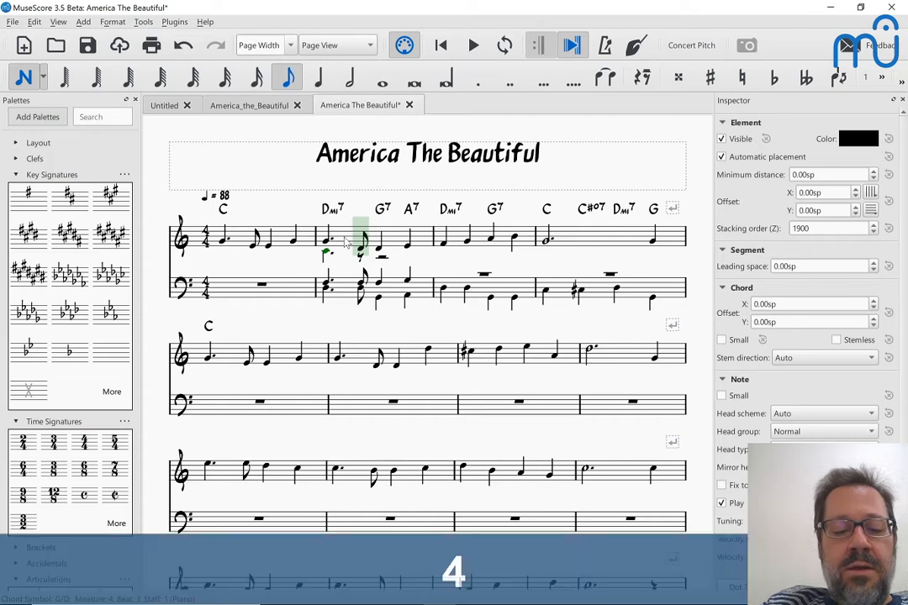
{"action": "key", "text": "c"}
{"action": "key", "text": "5"}
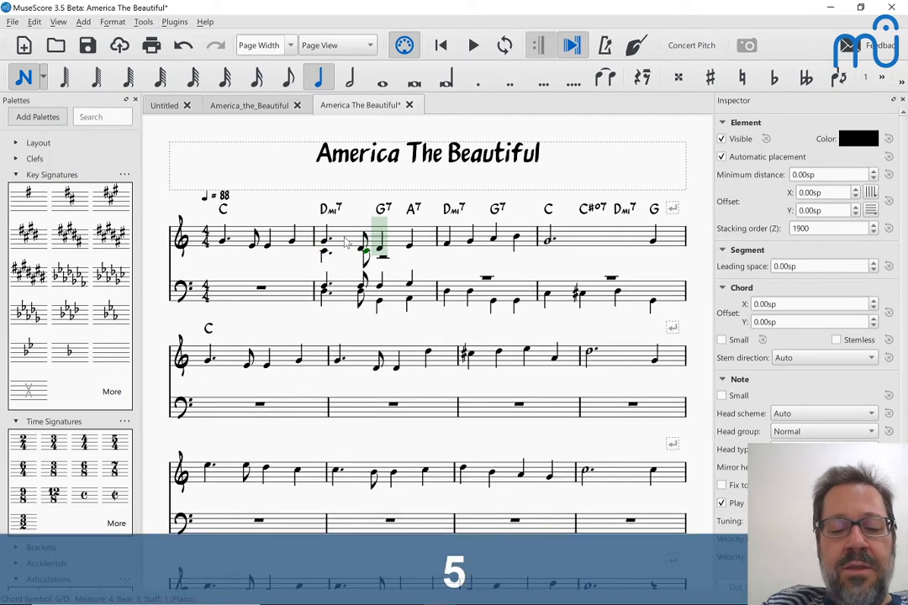
{"action": "key", "text": "b"}
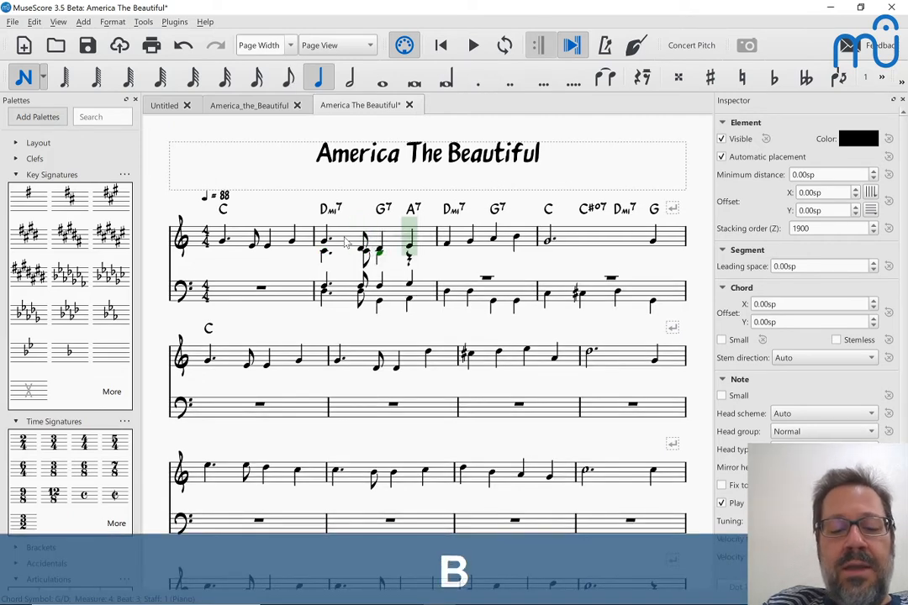
{"action": "key", "text": "b"}
{"action": "key", "text": "Up"}
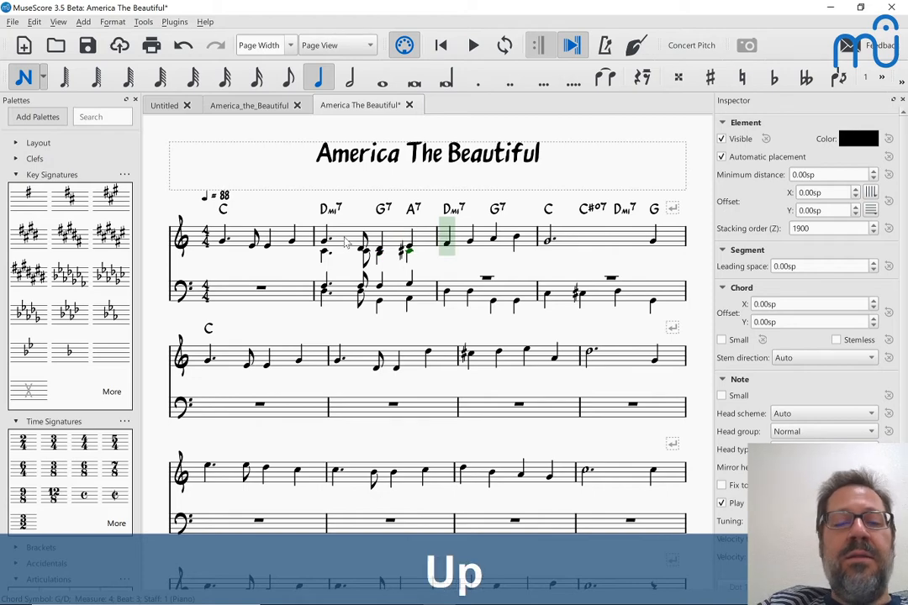
{"action": "key", "text": "c"}
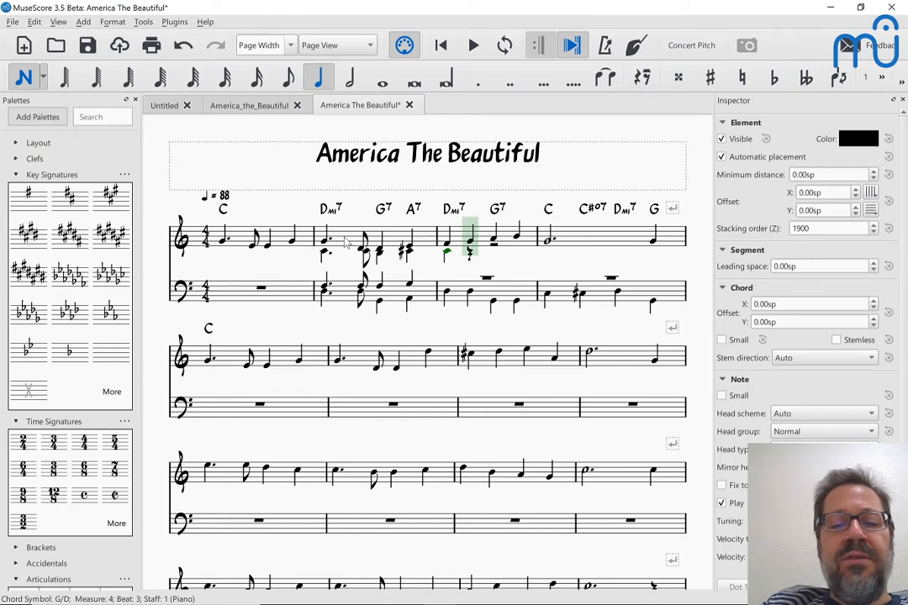
{"action": "key", "text": "Escape"}
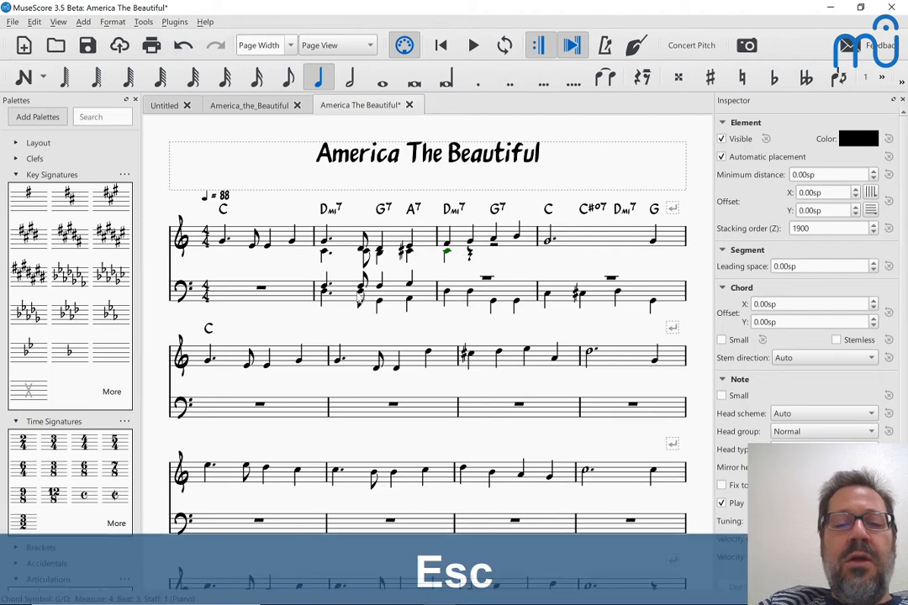
Enter quarter notes A, A, B and G as measure 3's tenor line in voice 1 of the bass staff, and leave note input
{"action": "left_click", "coordinate": [454, 299]}
{"action": "key", "text": "n"}
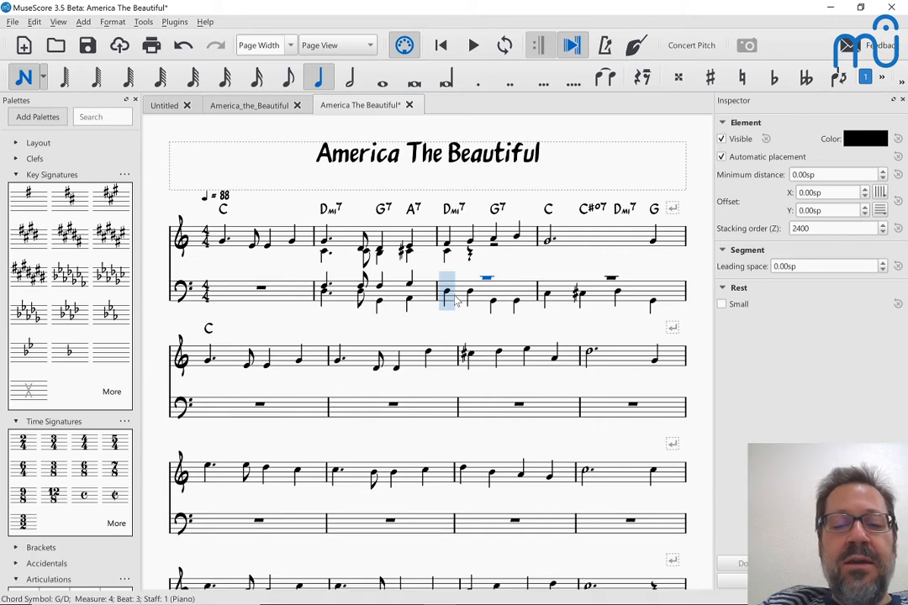
{"action": "key", "text": "a"}
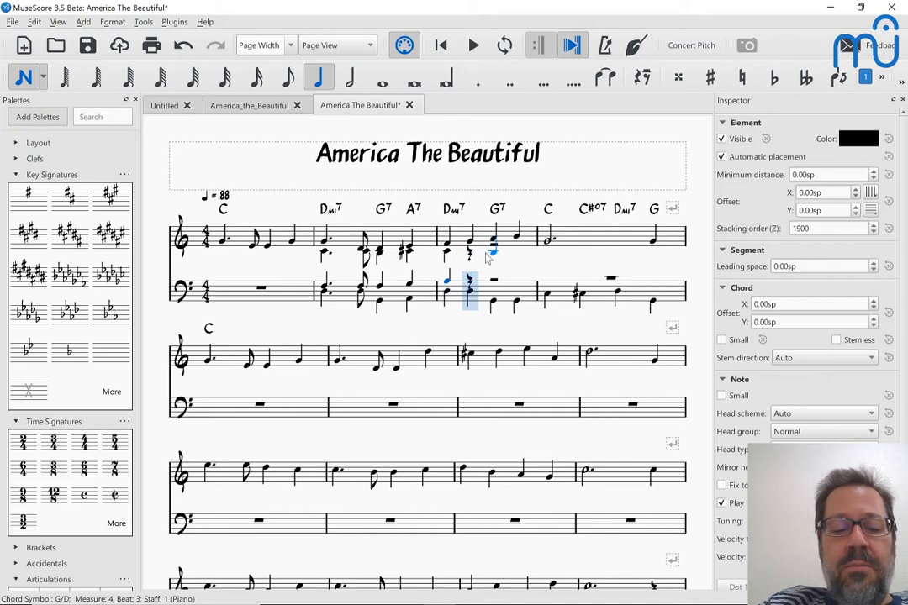
{"action": "key", "text": "a"}
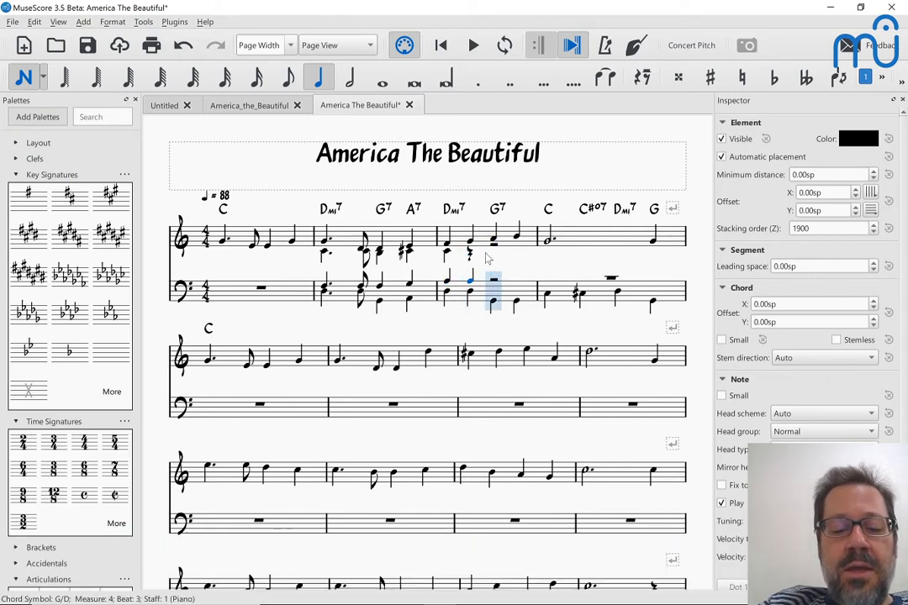
{"action": "key", "text": "b"}
{"action": "key", "text": "g"}
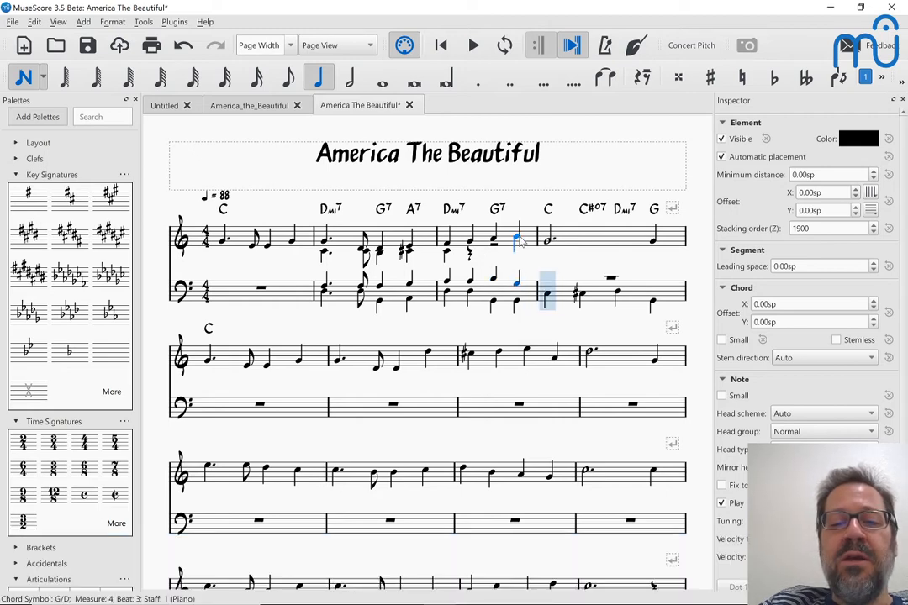
{"action": "key", "text": "Escape"}
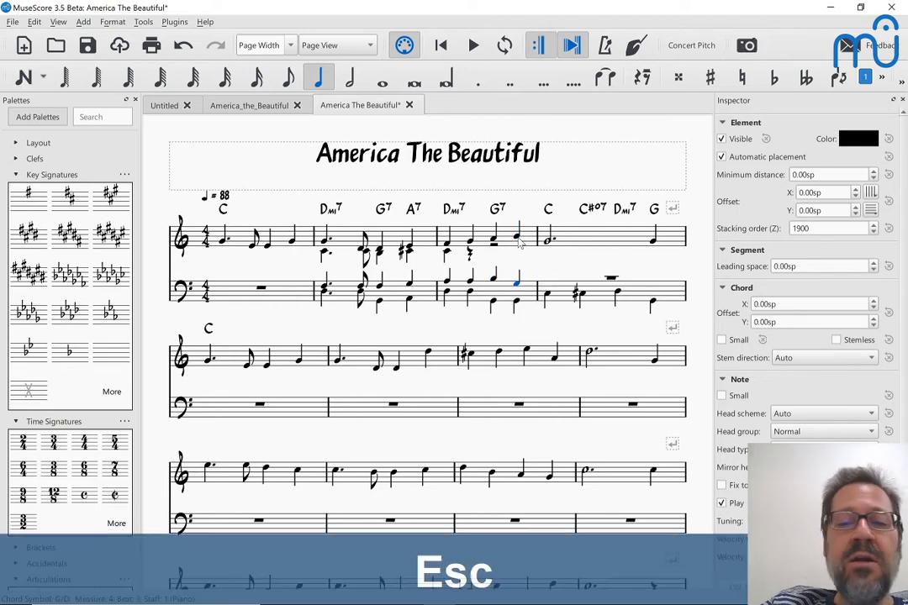
Complete measure 3's alto line in voice 2 of the treble staff with quarter notes C, F and F
{"action": "left_click", "coordinate": [470, 259]}
{"action": "key", "text": "n"}
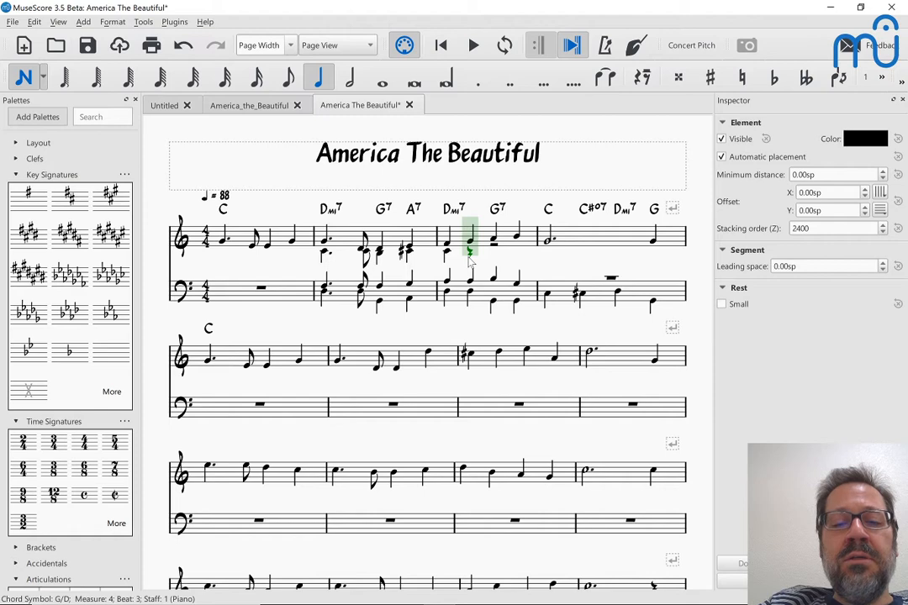
{"action": "key", "text": "c"}
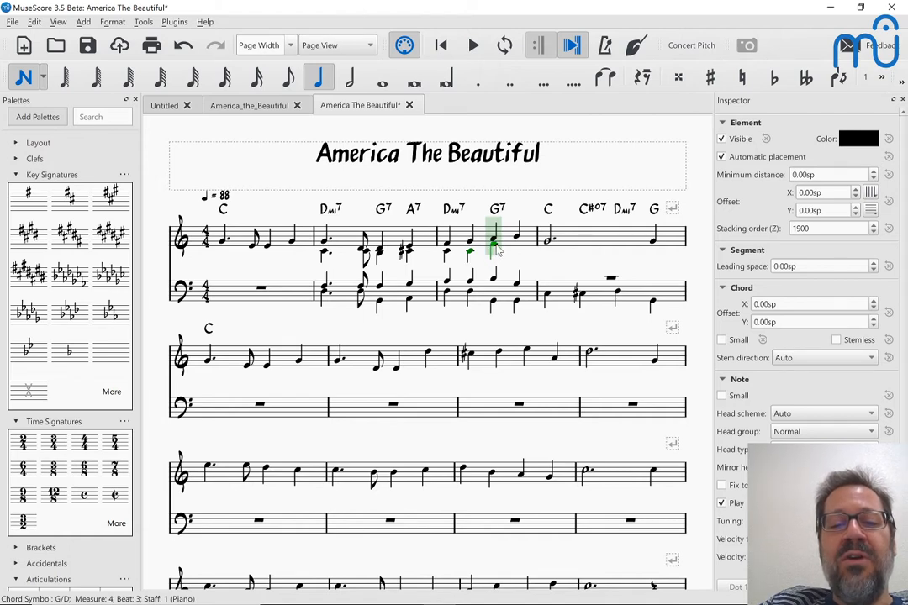
{"action": "left_click", "coordinate": [496, 246]}
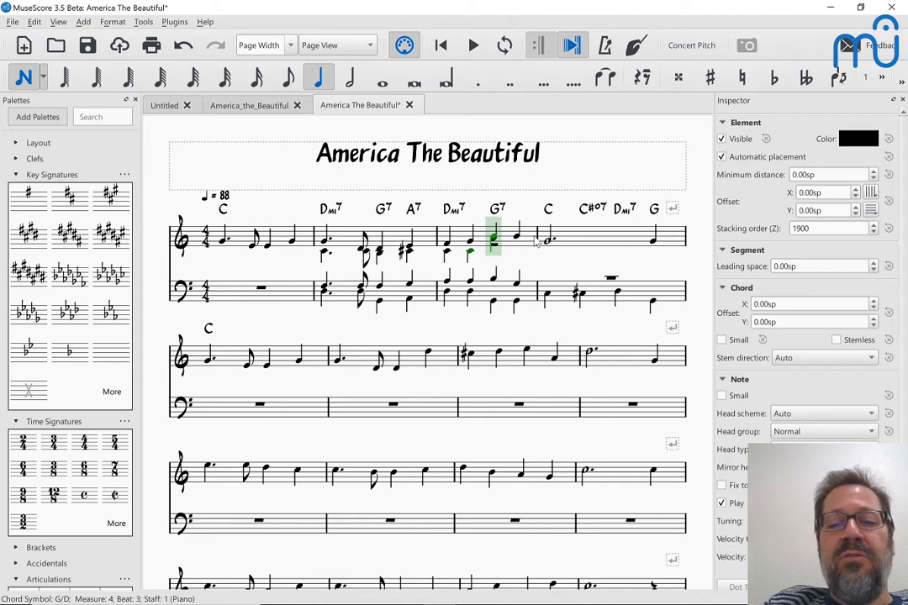
{"action": "key", "text": "f"}
{"action": "key", "text": "f"}
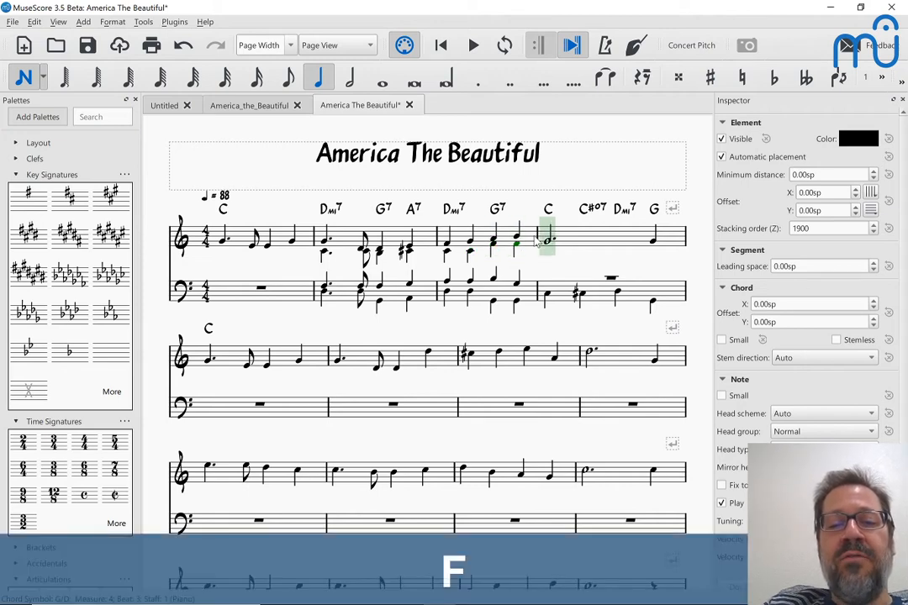
Enter a dotted half E in voice 2 at the start of measure 4 in the treble staff, and leave note input
{"action": "key", "text": "6"}
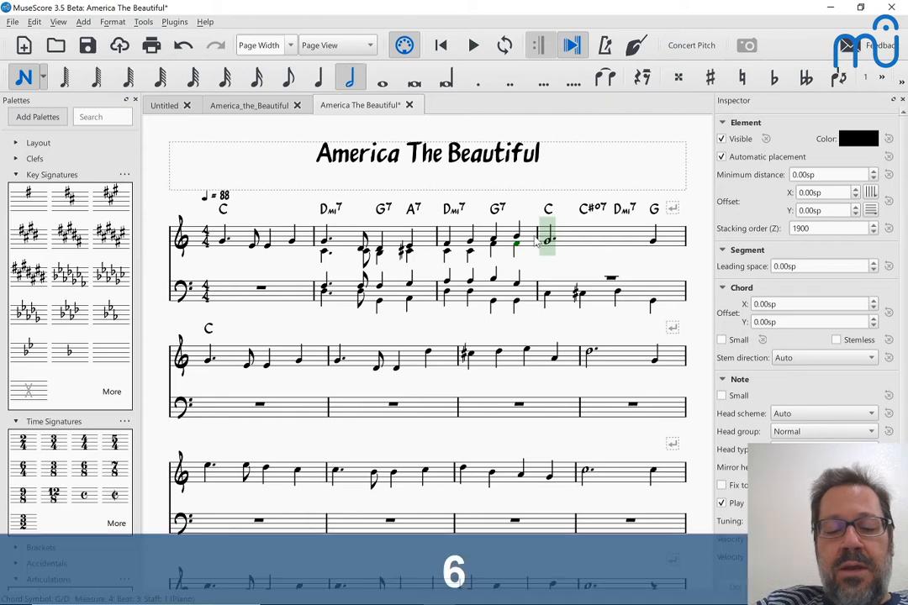
{"action": "key", "text": "period"}
{"action": "key", "text": "e"}
{"action": "key", "text": "Escape"}
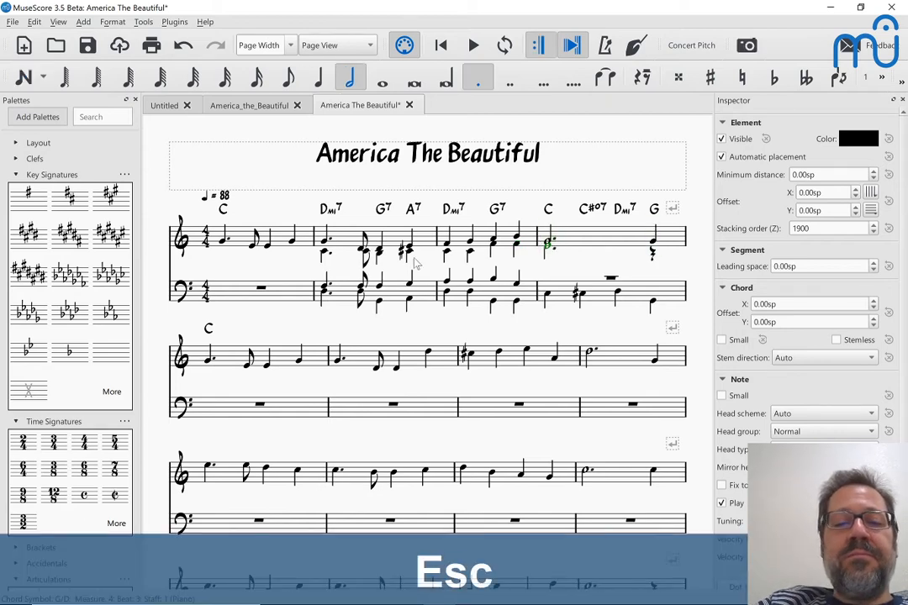
Play back the harmonized passage from measure 2, and stop playback
{"action": "left_click", "coordinate": [339, 246]}
{"action": "key", "text": "space"}
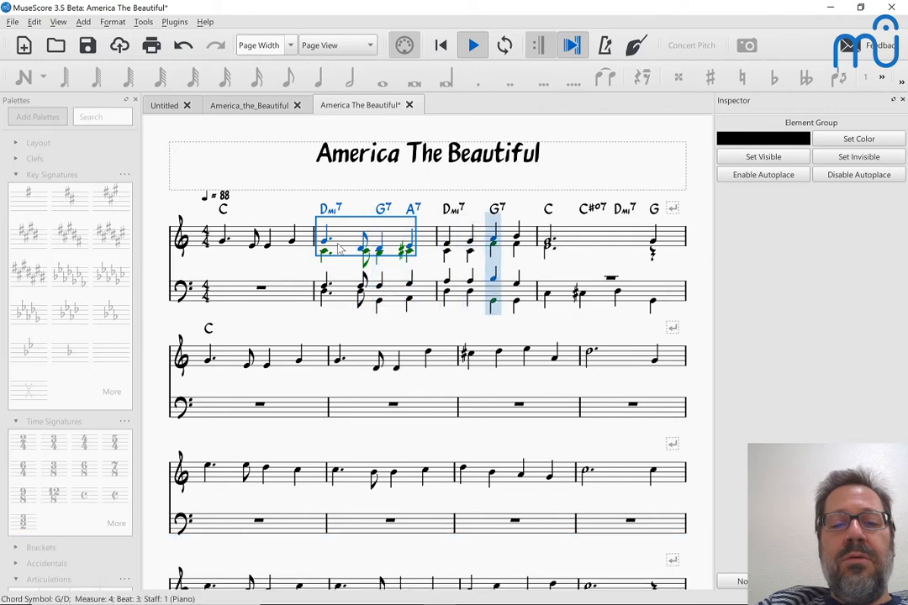
{"action": "key", "text": "space"}
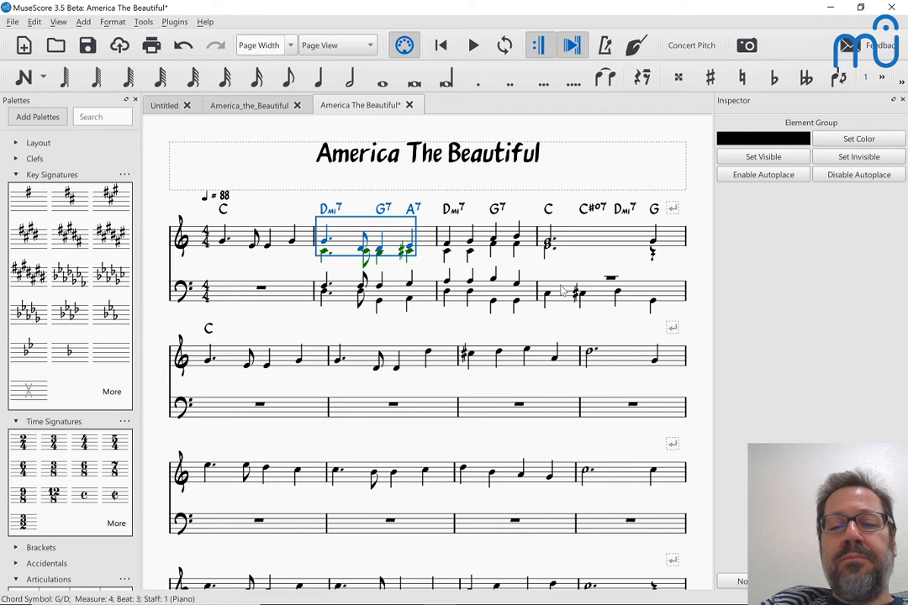
Enter quarter notes G, B-flat and A as measure 4's tenor line in voice 1 of the bass staff, and leave note input
{"action": "left_click", "coordinate": [610, 279]}
{"action": "key", "text": "n"}
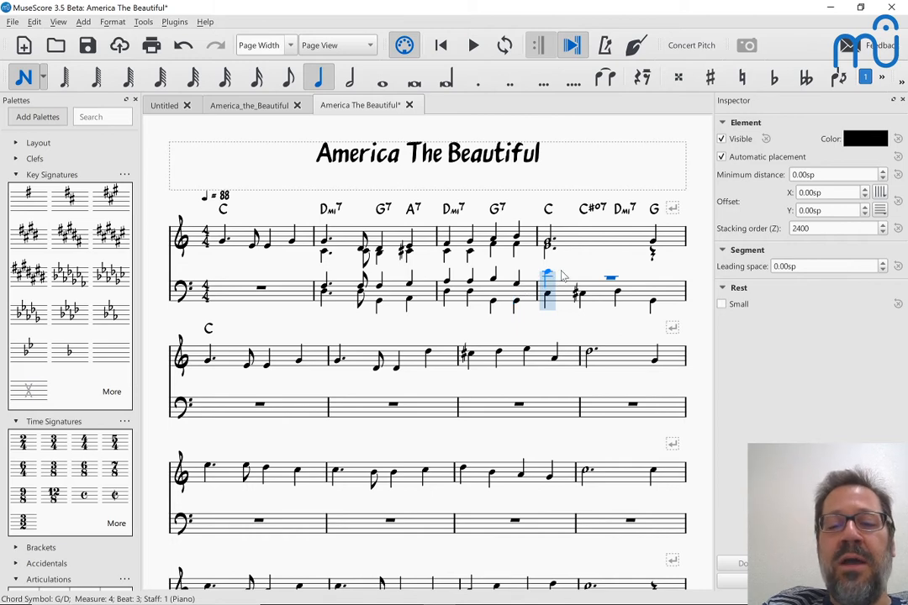
{"action": "key", "text": "g"}
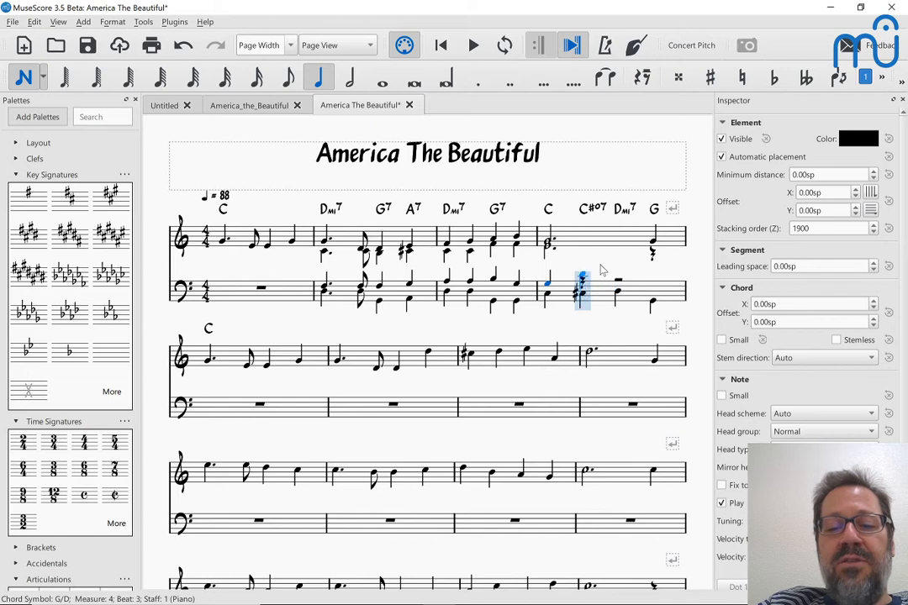
{"action": "key", "text": "b"}
{"action": "key", "text": "Down"}
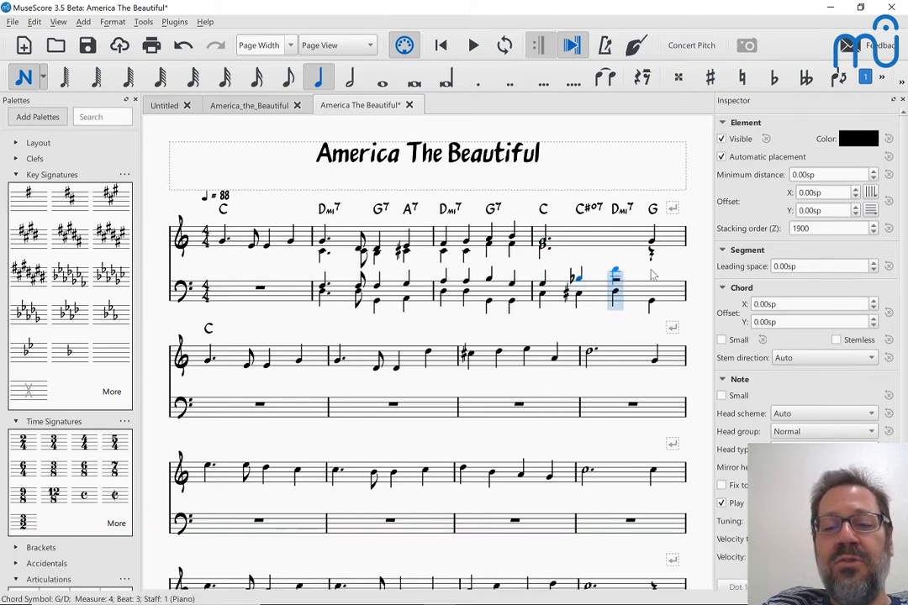
{"action": "key", "text": "a"}
{"action": "key", "text": "Escape"}
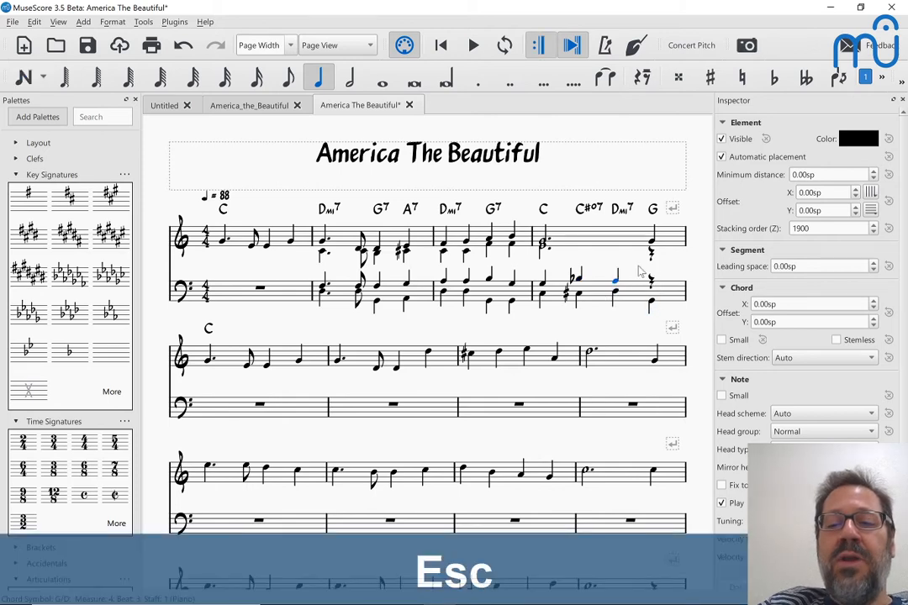
Repeat measure 4's alto dotted half E directly after itself and cut the repeated note
{"action": "left_click", "coordinate": [543, 247]}
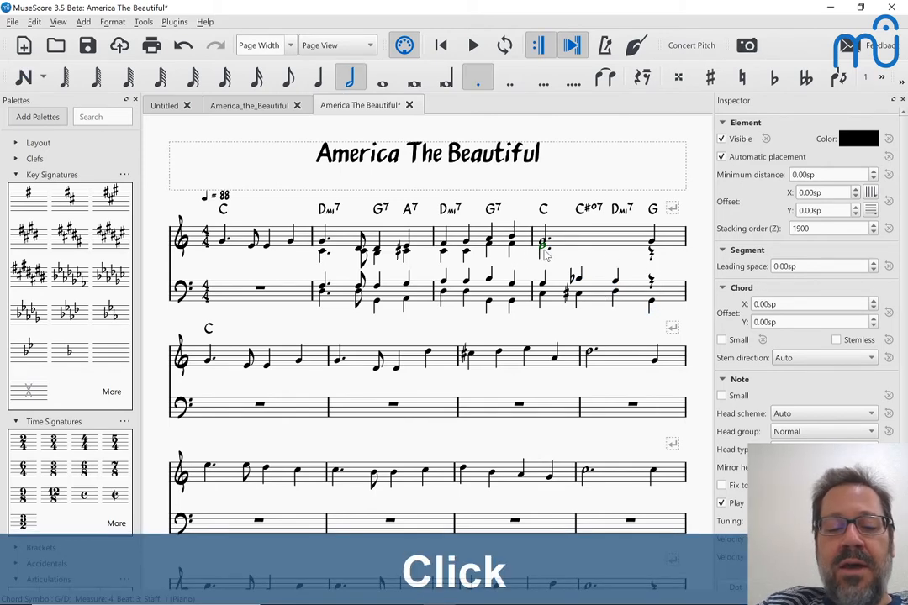
{"action": "key", "text": "r"}
{"action": "key", "text": "ctrl+x"}
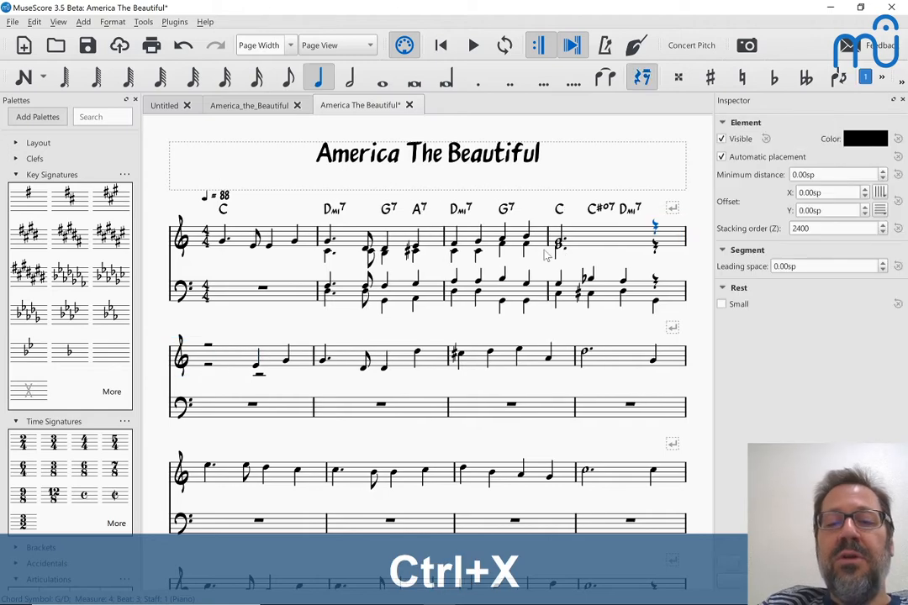
{"action": "right_click", "coordinate": [559, 249]}
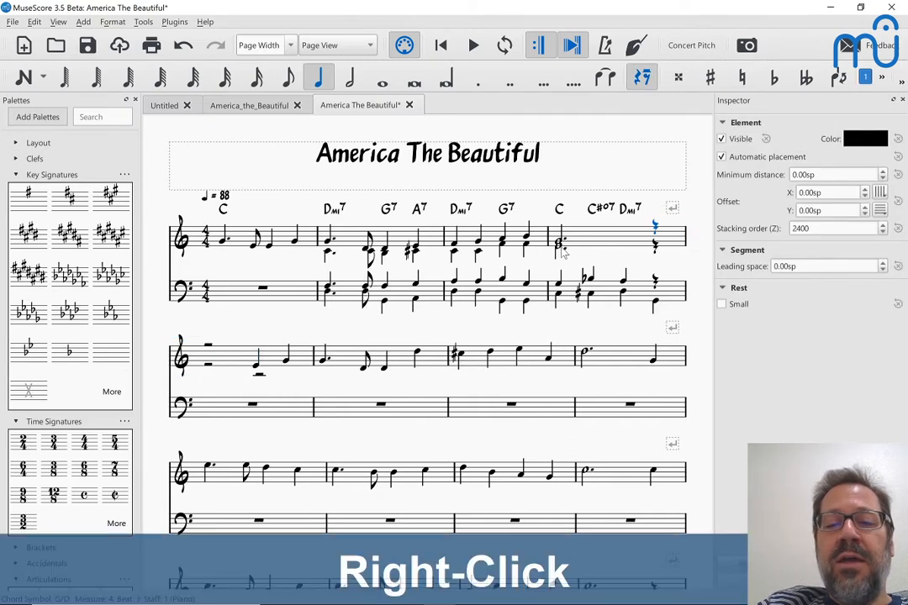
{"action": "key", "text": "Escape"}
{"action": "right_click", "coordinate": [561, 250]}
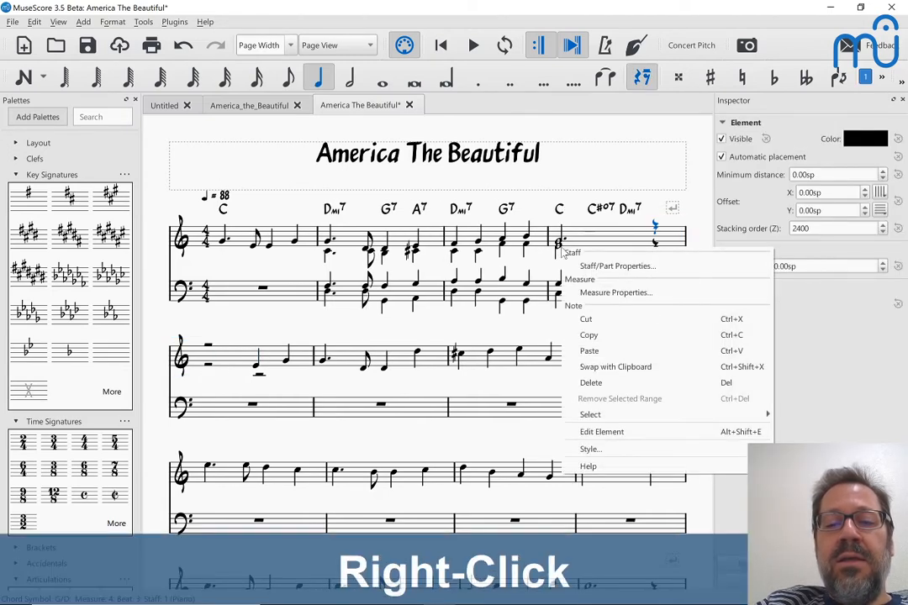
{"action": "key", "text": "Escape"}
Shorten measure 4's alto E to a half note, enter quarter-note Fs on beats 3 and 4 in voice 2, and leave note input
{"action": "scroll", "coordinate": [558, 257], "scroll_direction": "up", "scroll_amount": 1}
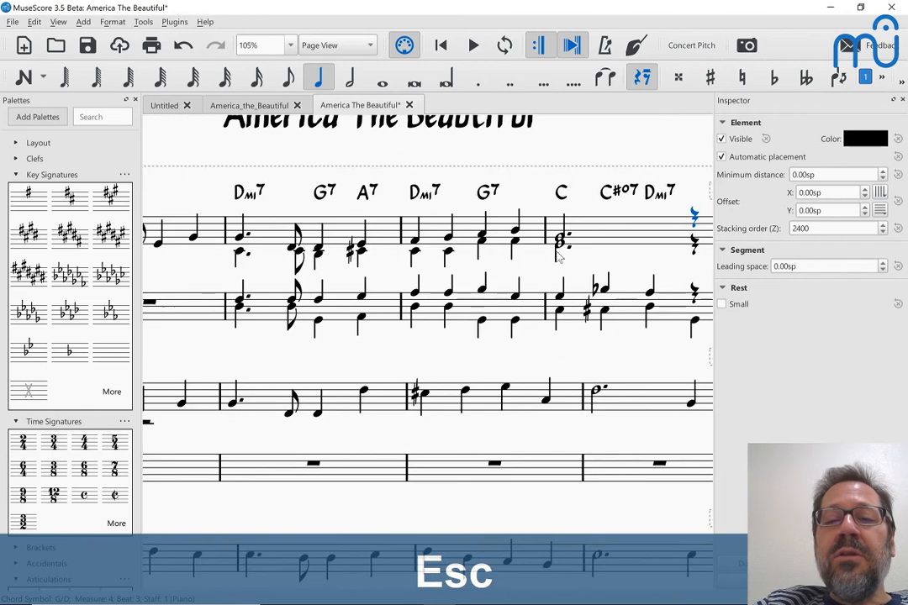
{"action": "left_click", "coordinate": [559, 245]}
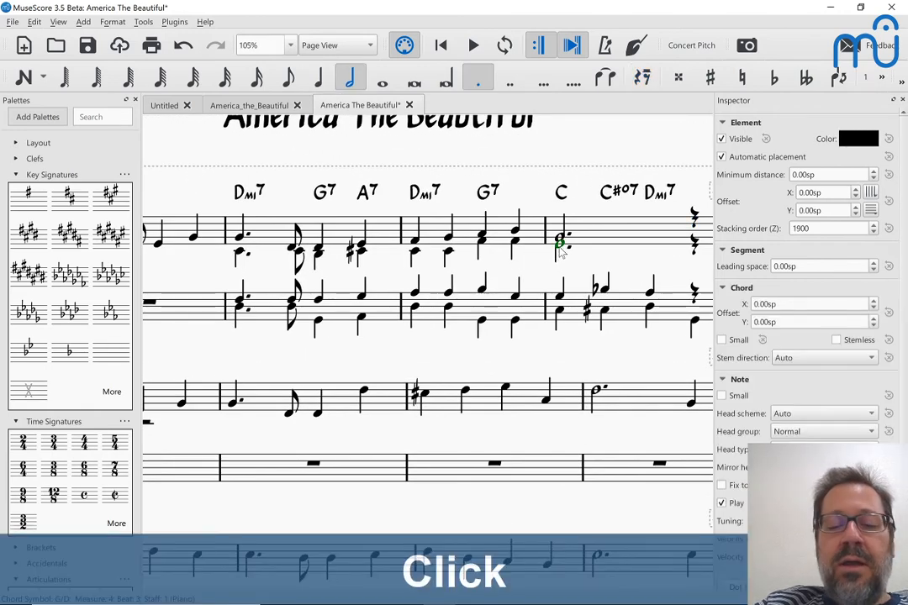
{"action": "key", "text": "6"}
{"action": "key", "text": "Right"}
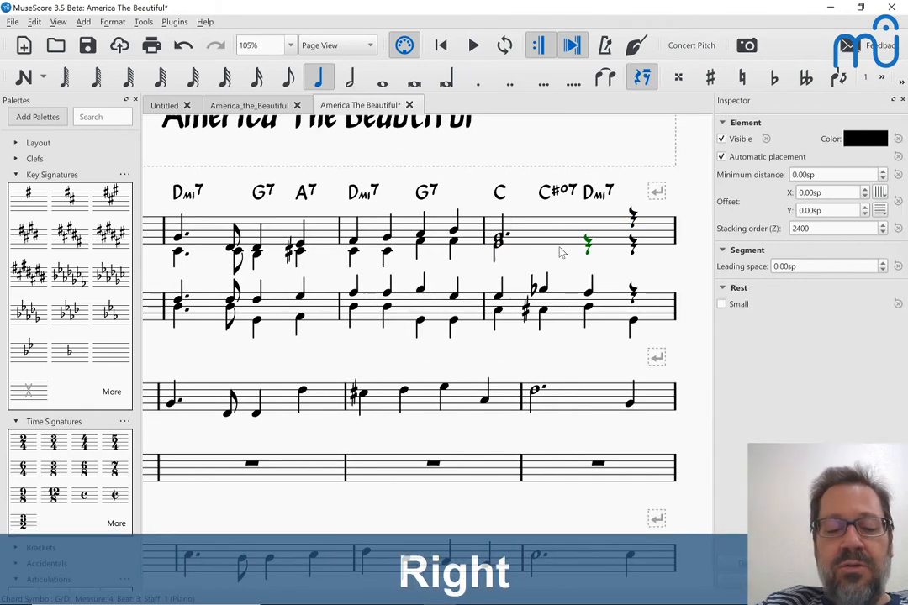
{"action": "key", "text": "f"}
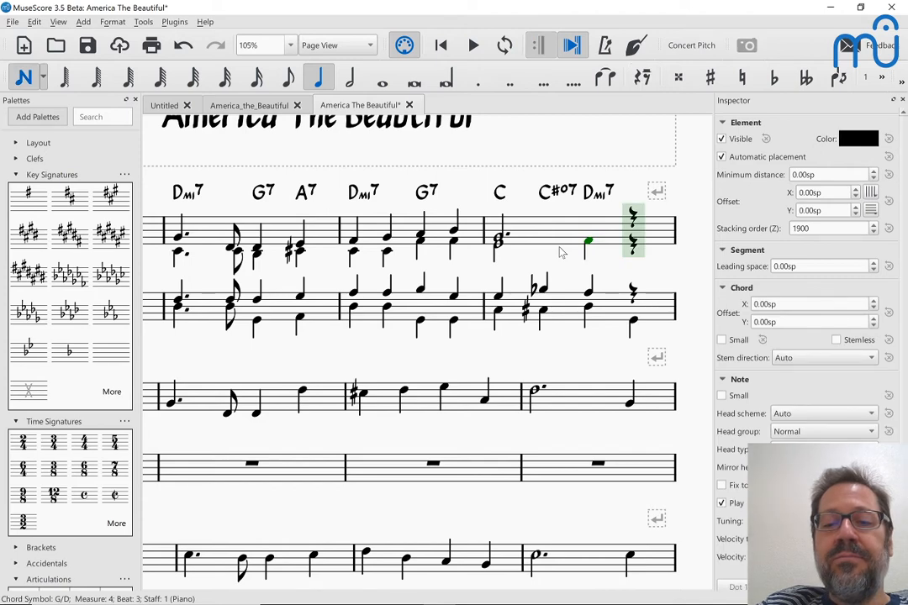
{"action": "key", "text": "f"}
{"action": "key", "text": "Escape"}
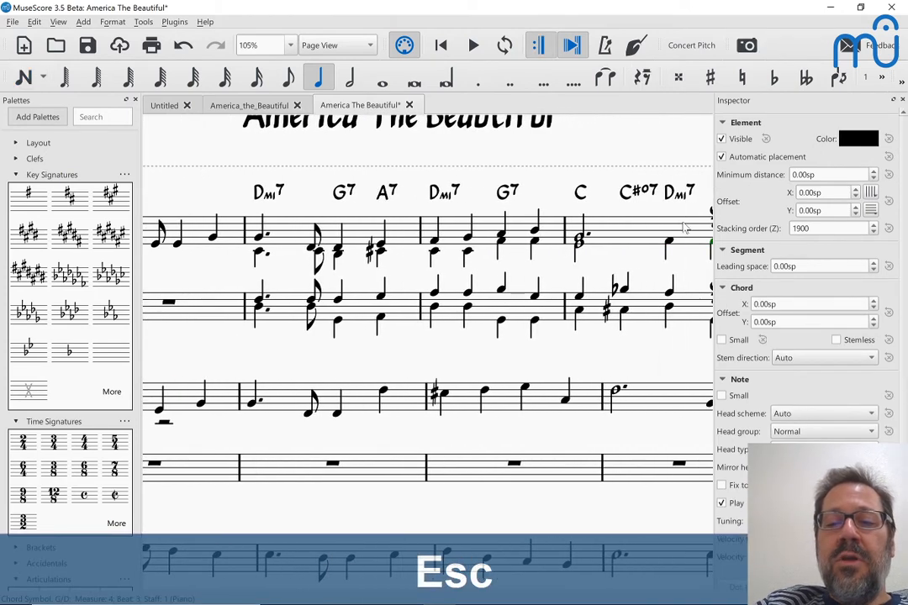
Enter a quarter note G in voice 1 on beat 4 of measure 4 in the treble staff, and leave note input
{"action": "left_click_drag", "start_coordinate": [685, 229], "coordinate": [614, 229]}
{"action": "left_click", "coordinate": [644, 218]}
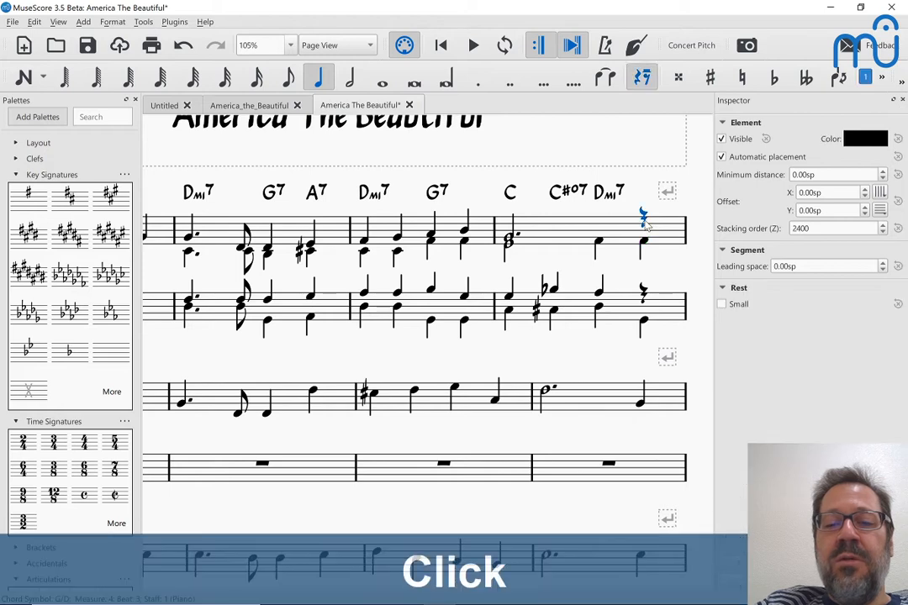
{"action": "key", "text": "g"}
{"action": "key", "text": "Escape"}
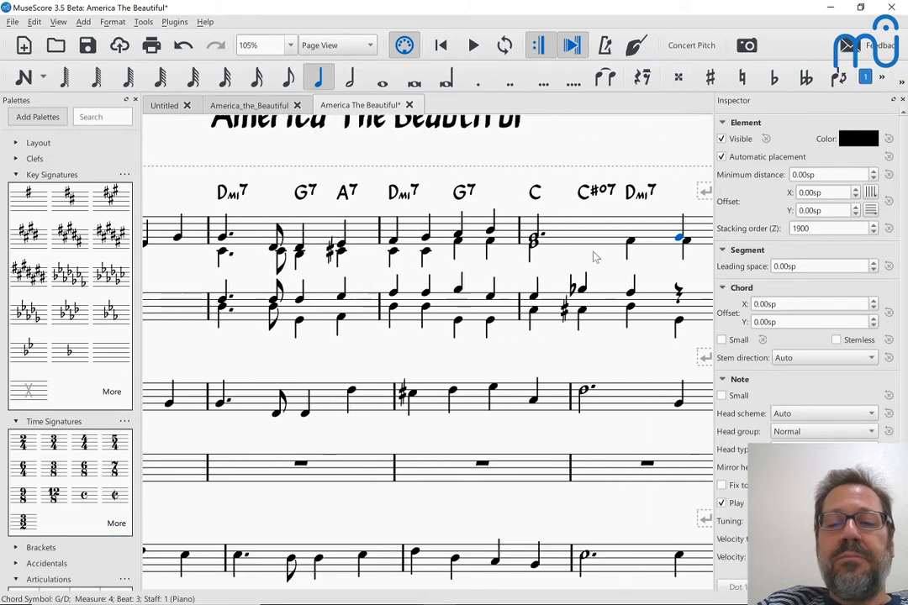
Play back measure 4 from its alto E and stop playback
{"action": "left_click", "coordinate": [533, 241]}
{"action": "key", "text": "space"}
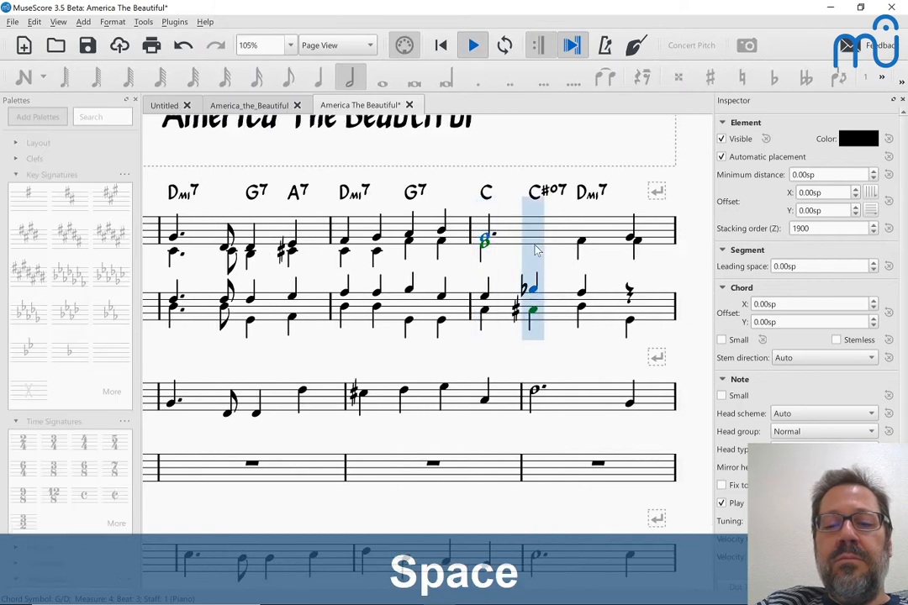
{"action": "key", "text": "space"}
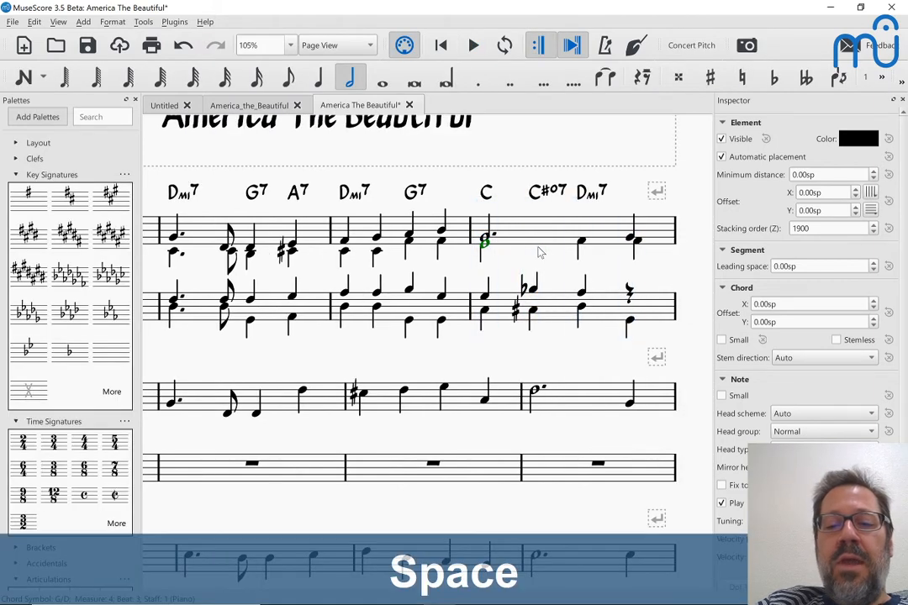
Enter a quarter note B-natural in voice 1 on beat 4 of measure 4 in the bass staff, and leave note input
{"action": "left_click", "coordinate": [630, 294]}
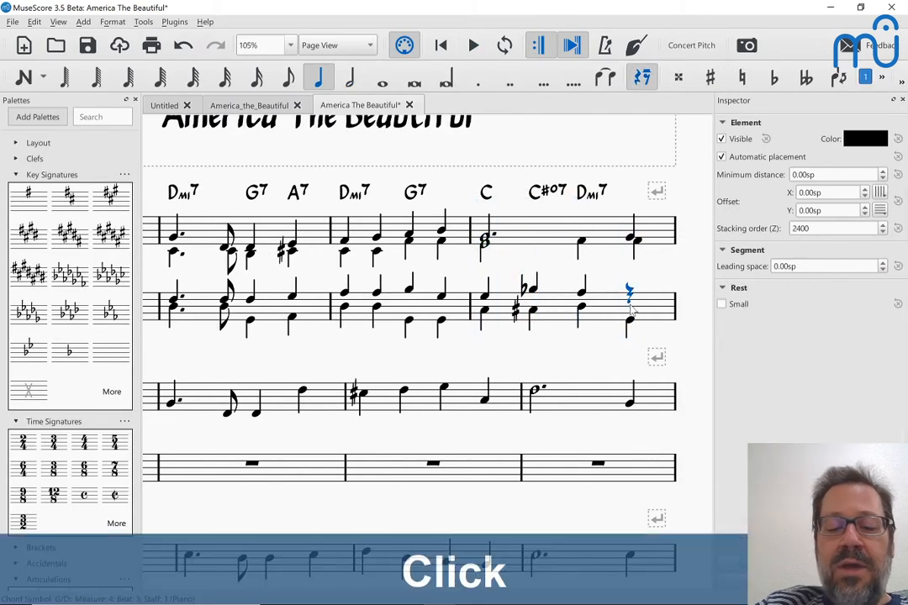
{"action": "key", "text": "b"}
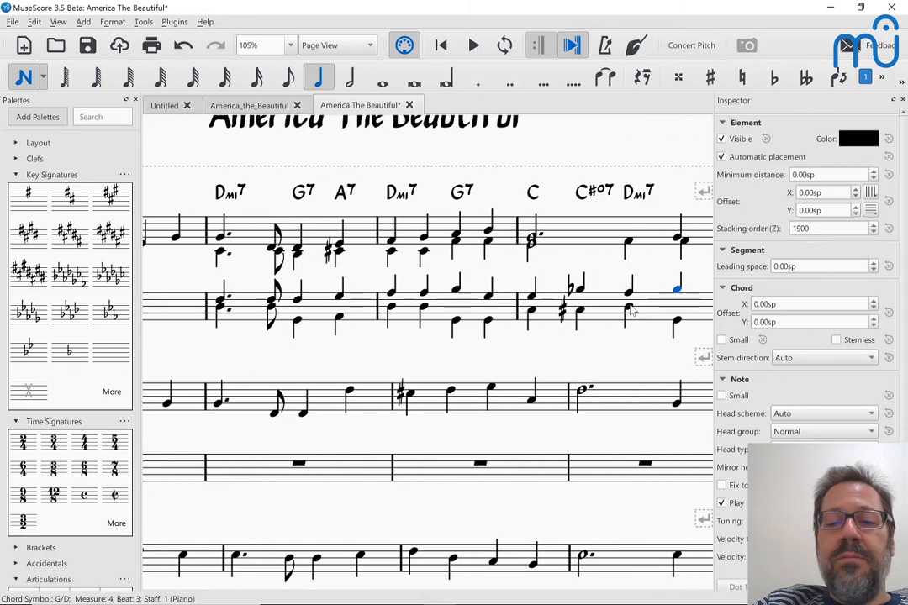
{"action": "left_click", "coordinate": [624, 300]}
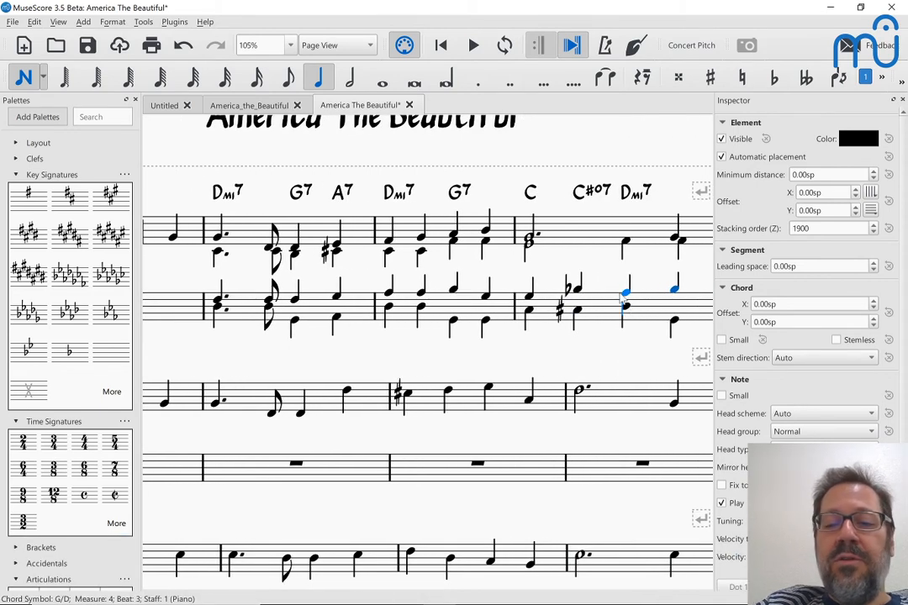
{"action": "key", "text": "Up"}
{"action": "key", "text": "Escape"}
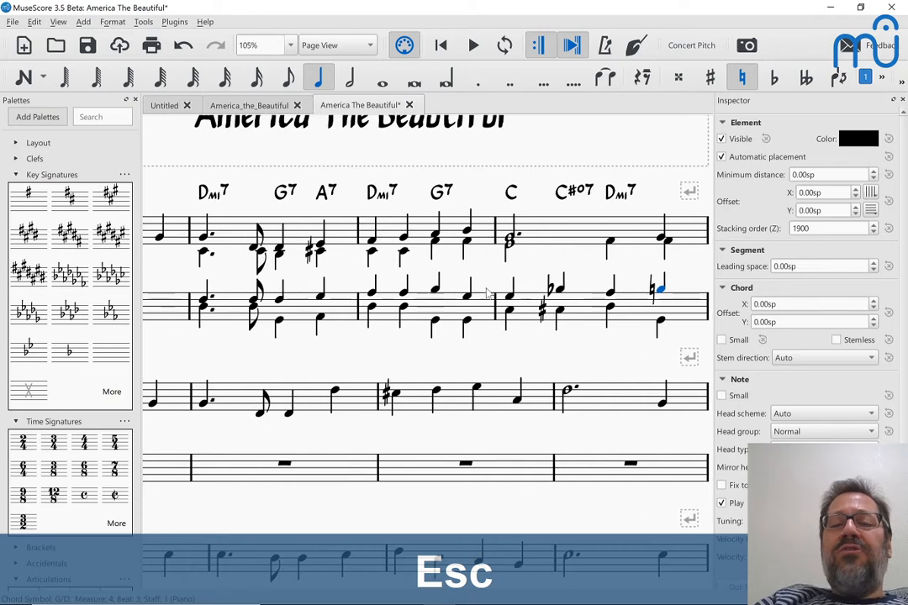
Examine the hand-notated harmony in measures 2 to 4, and return to the first melody note of measure 1
{"action": "scroll", "coordinate": [486, 294], "scroll_direction": "left", "scroll_amount": 1}
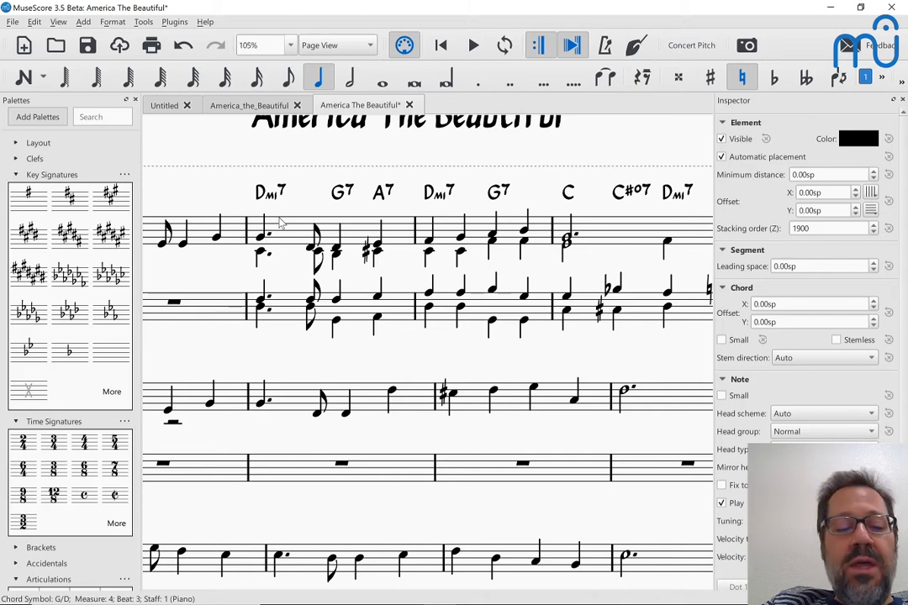
{"action": "scroll", "coordinate": [281, 221], "scroll_direction": "down", "scroll_amount": 3}
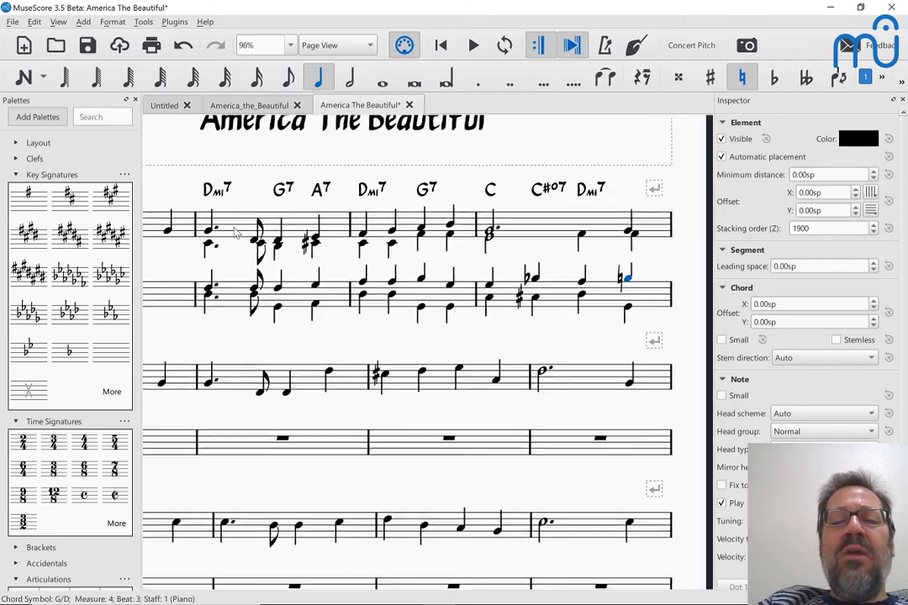
{"action": "scroll", "coordinate": [236, 234], "scroll_direction": "down", "scroll_amount": 2}
{"action": "scroll", "coordinate": [237, 234], "scroll_direction": "left", "scroll_amount": 1}
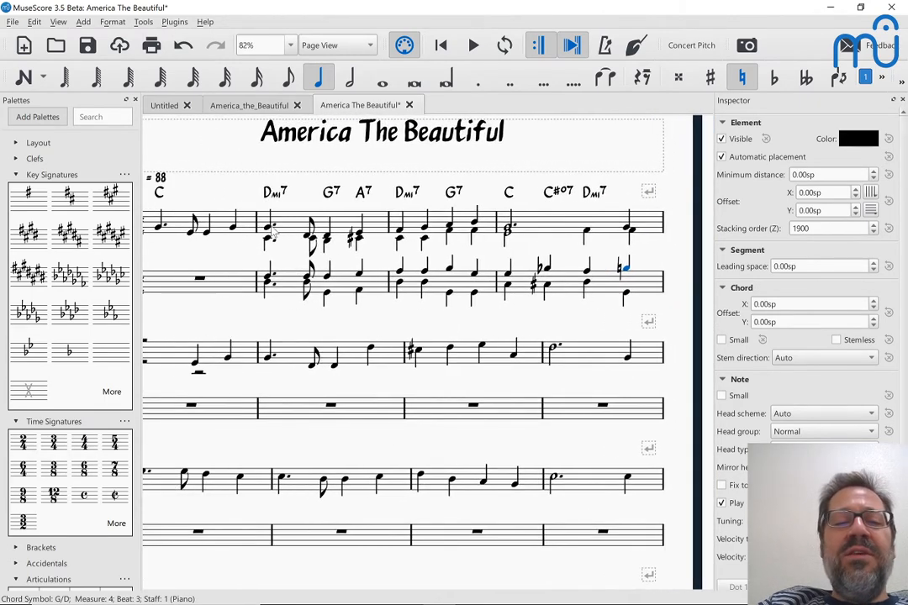
{"action": "left_click", "coordinate": [269, 226]}
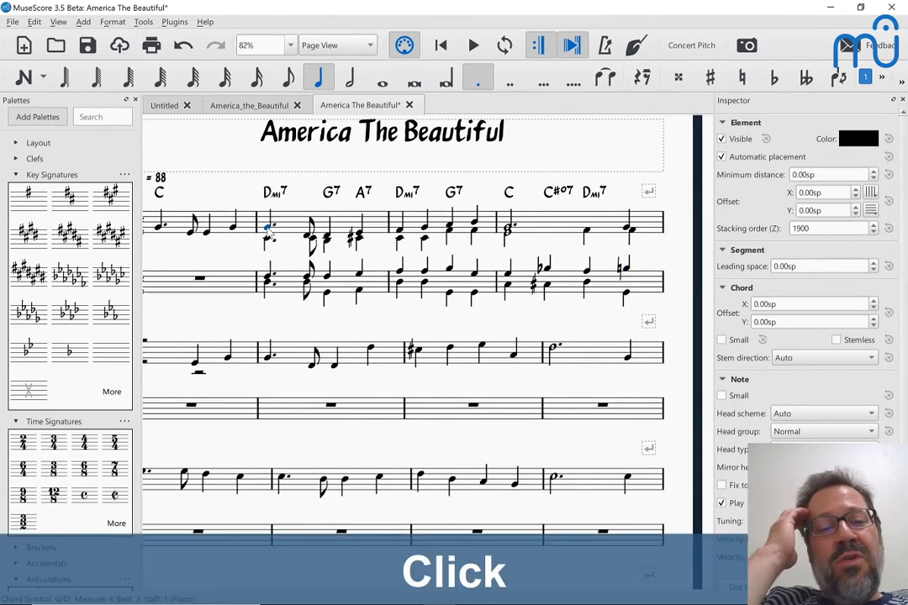
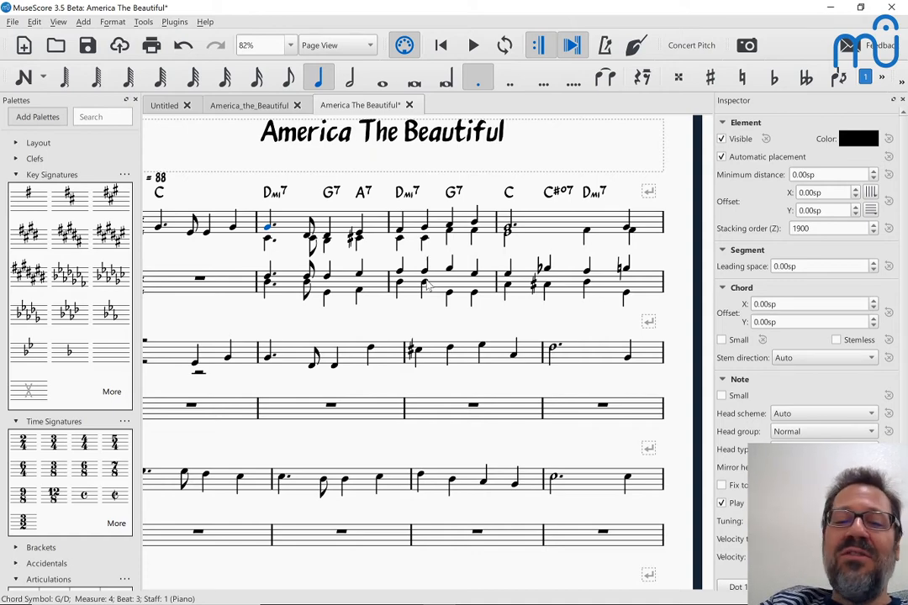
{"action": "left_click", "coordinate": [426, 284]}
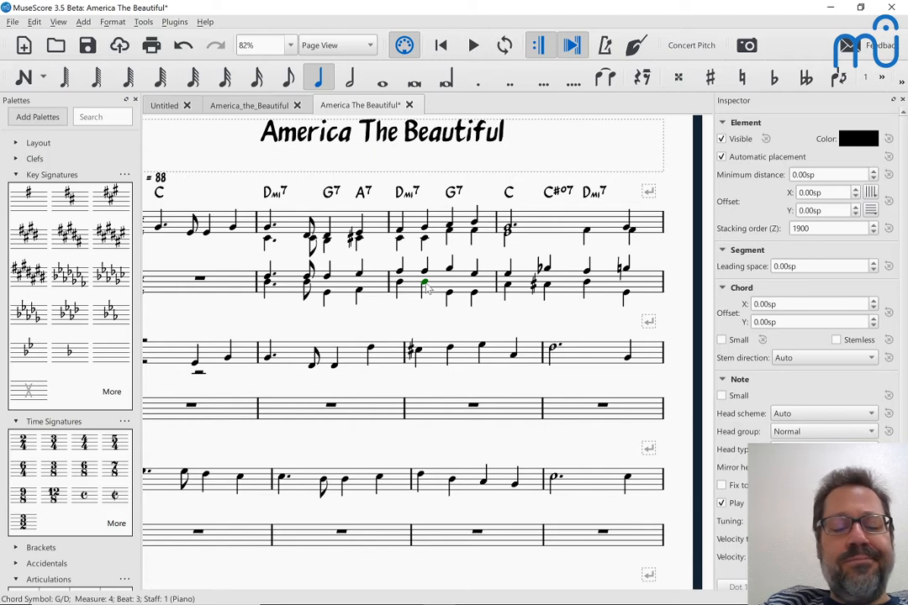
{"action": "key", "text": "shift+alt+bracketleft"}
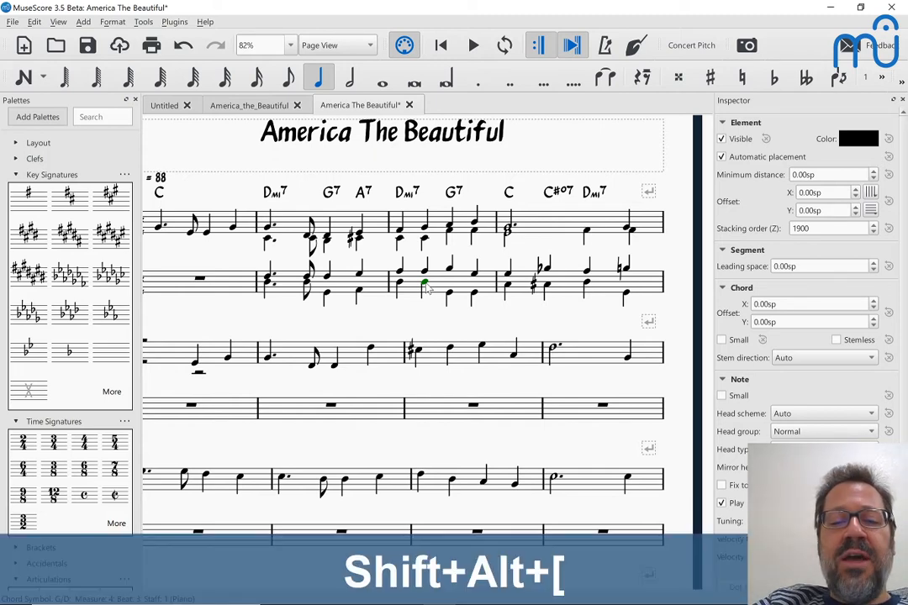
{"action": "key", "text": "bracketleft"}
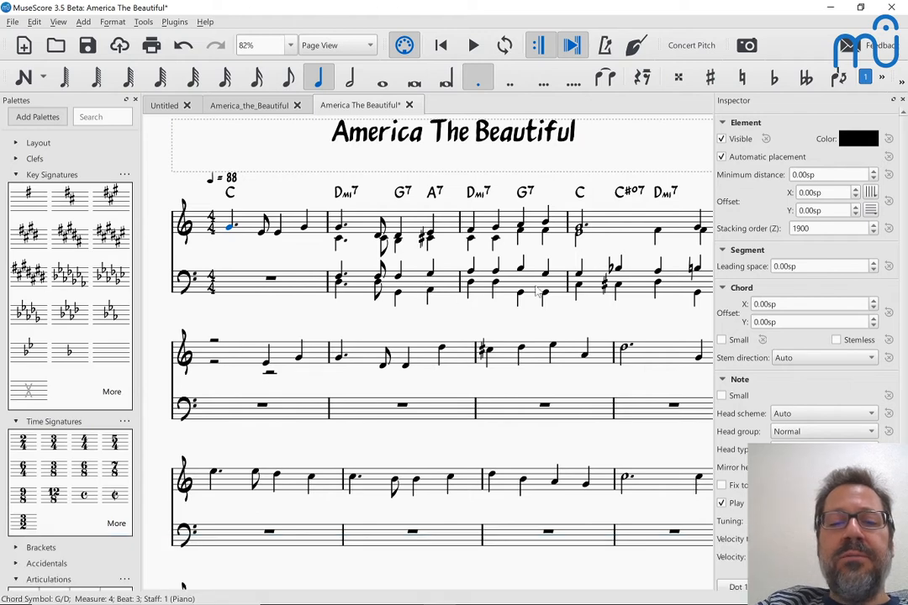
Lower the bass voice's second quarter note in measure 3 diatonically to A
{"action": "left_click", "coordinate": [497, 272]}
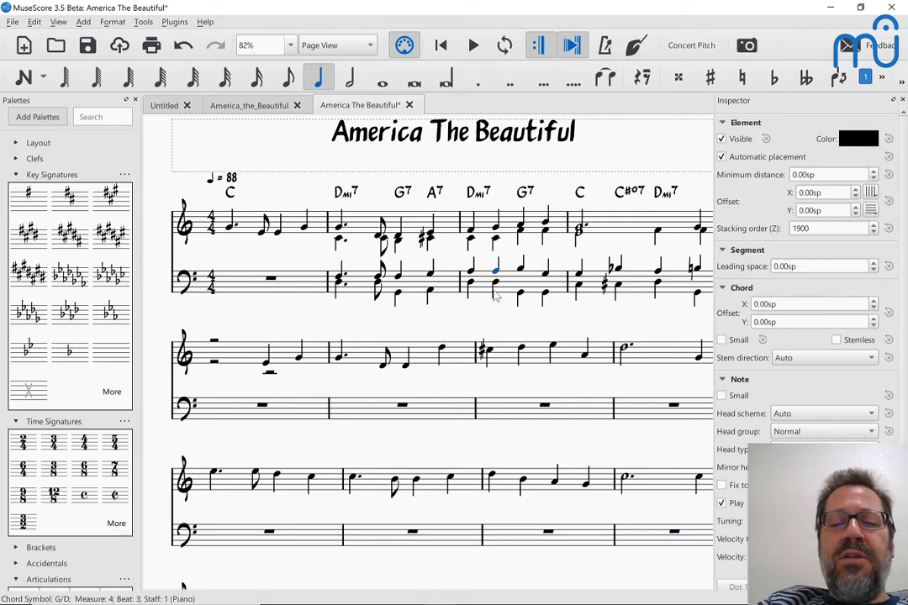
{"action": "left_click", "coordinate": [496, 284]}
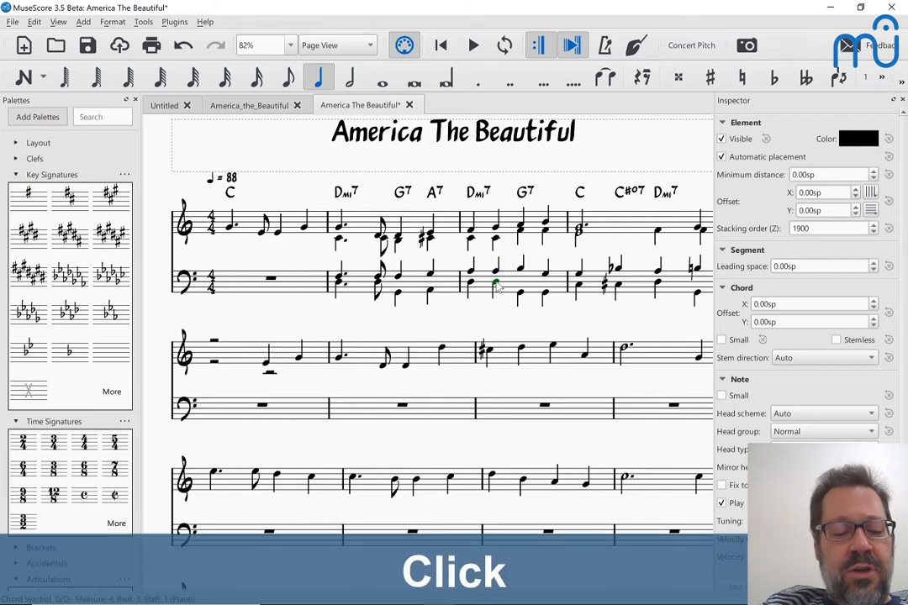
{"action": "key", "text": "ctrl+alt+Down"}
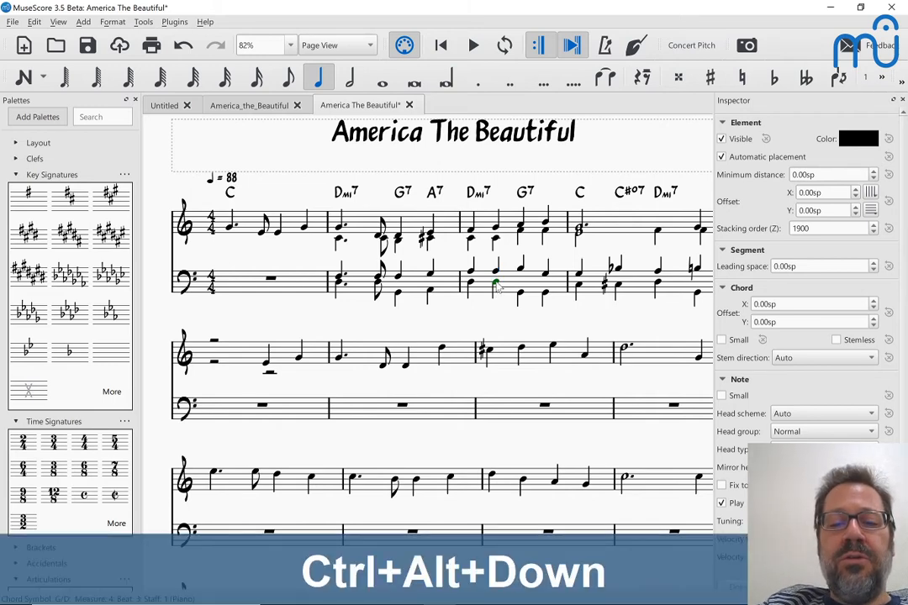
{"action": "key", "text": "shift+alt+Down"}
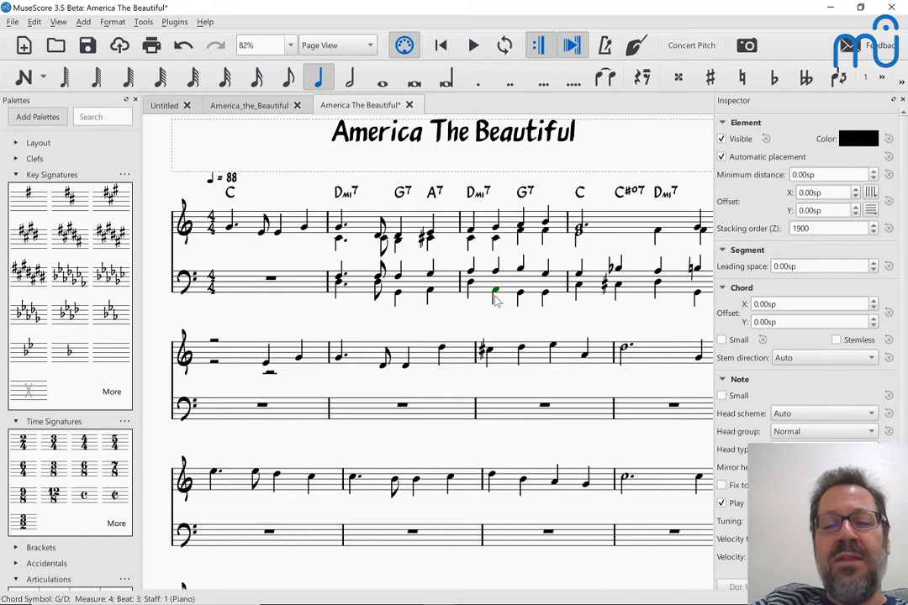
{"action": "right_click", "coordinate": [496, 286]}
{"action": "key", "text": "Escape"}
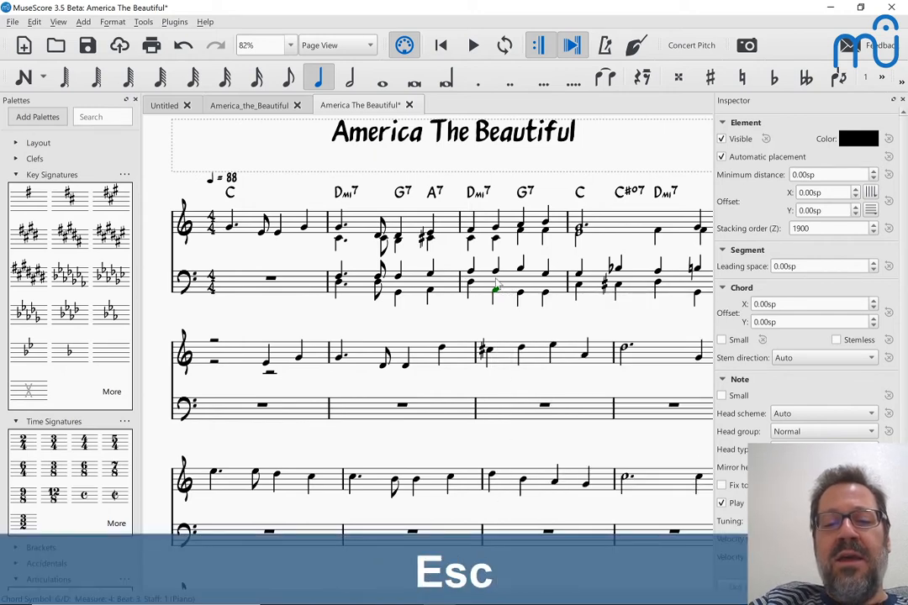
Raise the alto note (treble staff, voice 2) on beat 2 of measure 3 to D4
{"action": "right_click", "coordinate": [495, 241]}
{"action": "key", "text": "Escape"}
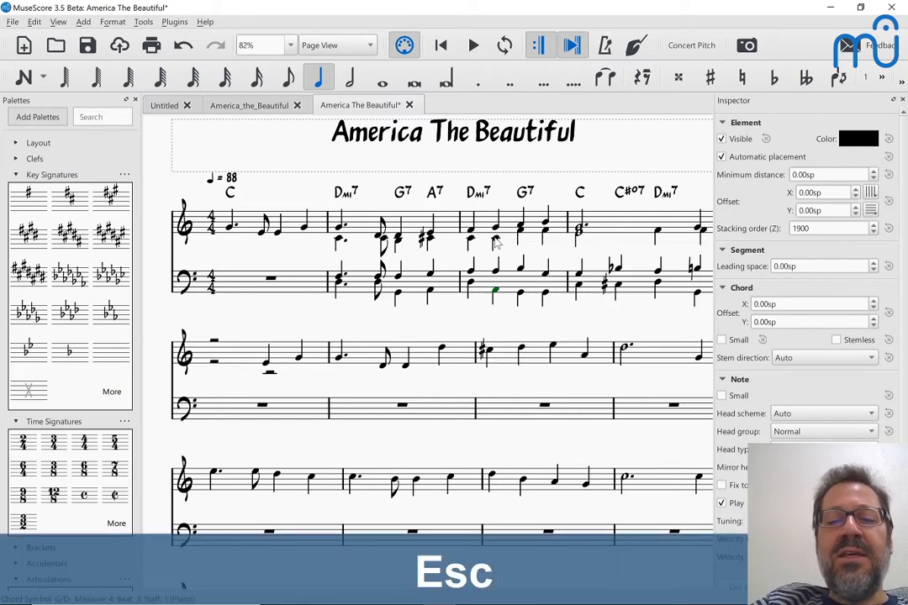
{"action": "right_click", "coordinate": [498, 244]}
{"action": "key", "text": "Escape"}
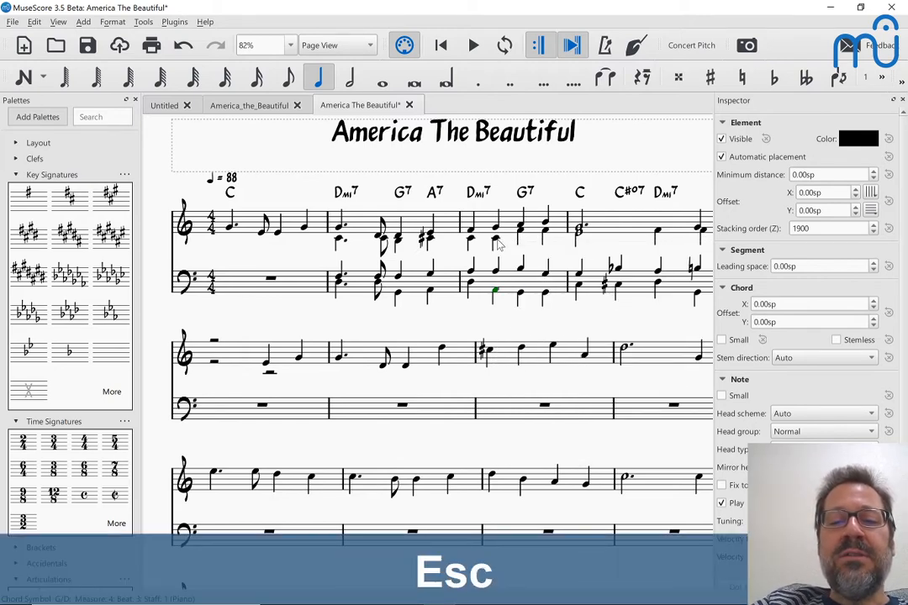
{"action": "right_click", "coordinate": [498, 244]}
{"action": "key", "text": "Escape"}
{"action": "scroll", "coordinate": [498, 244], "scroll_direction": "up", "scroll_amount": 4}
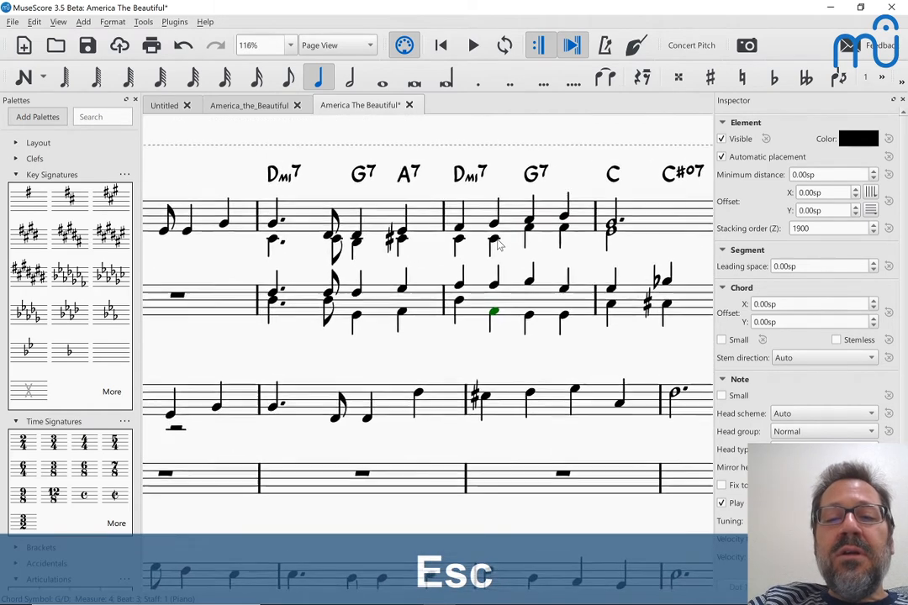
{"action": "left_click", "coordinate": [494, 242]}
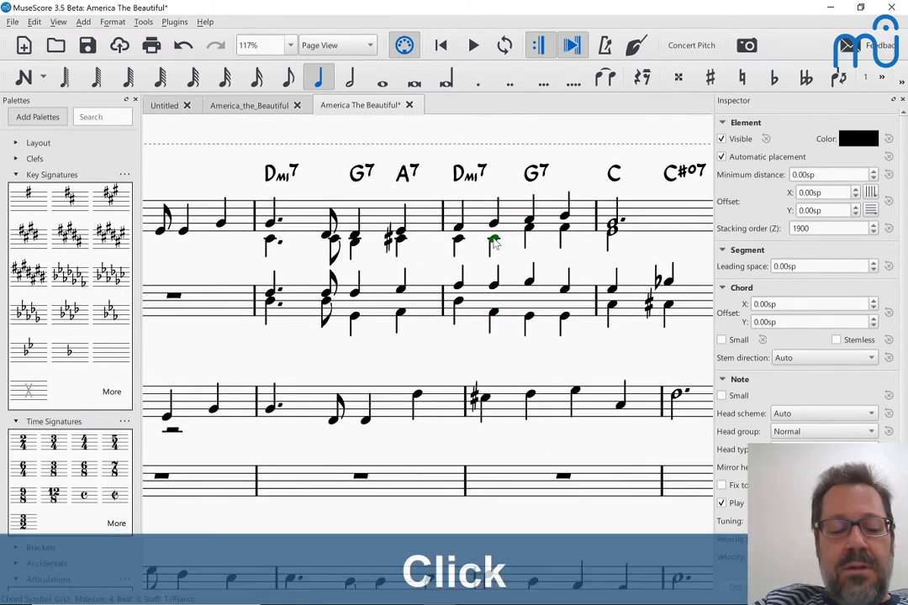
{"action": "key", "text": "ctrl+alt+Up"}
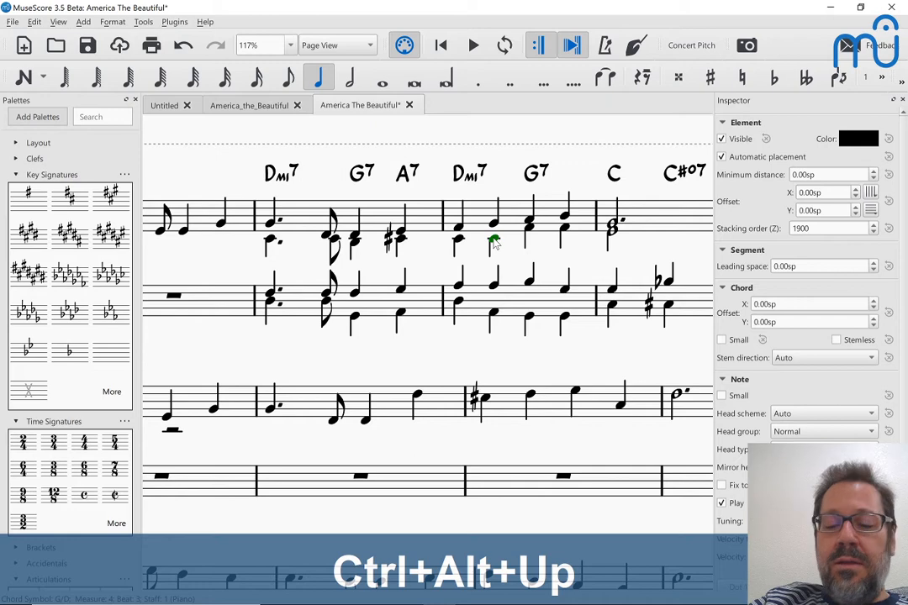
{"action": "key", "text": "shift+alt+Up"}
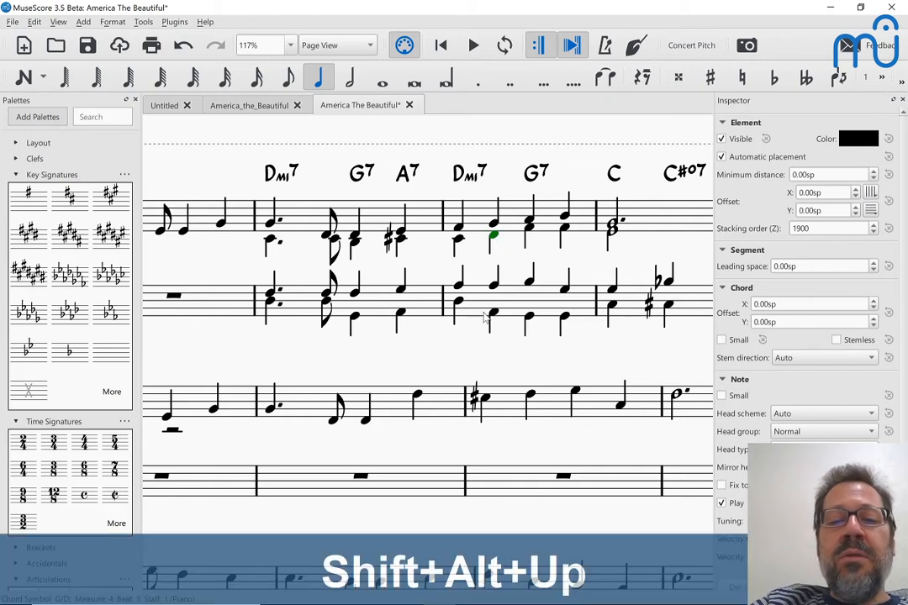
On beat 2 of measure 3, raise the tenor note (bass staff, voice 1) to D4 and the alto note to F4
{"action": "left_click", "coordinate": [494, 287]}
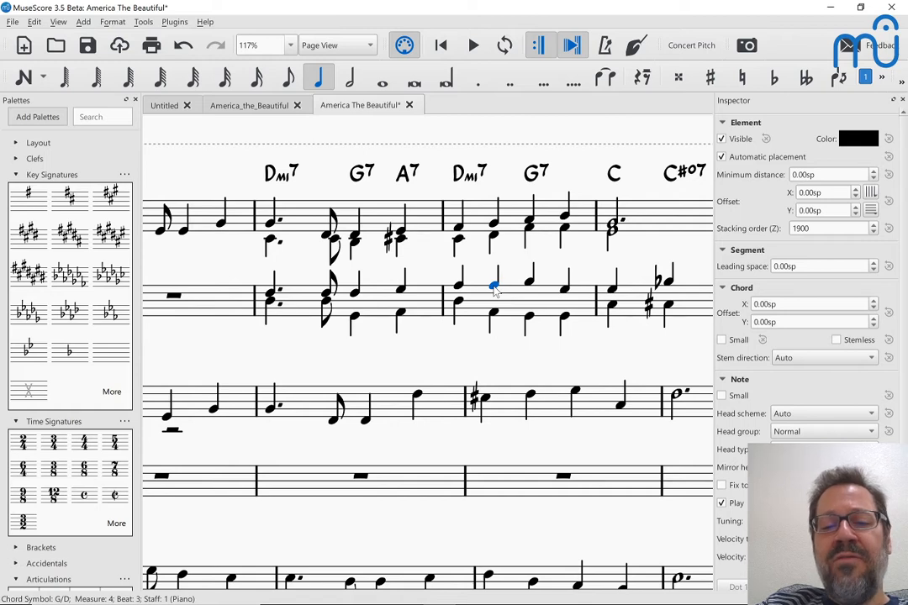
{"action": "key", "text": "Up"}
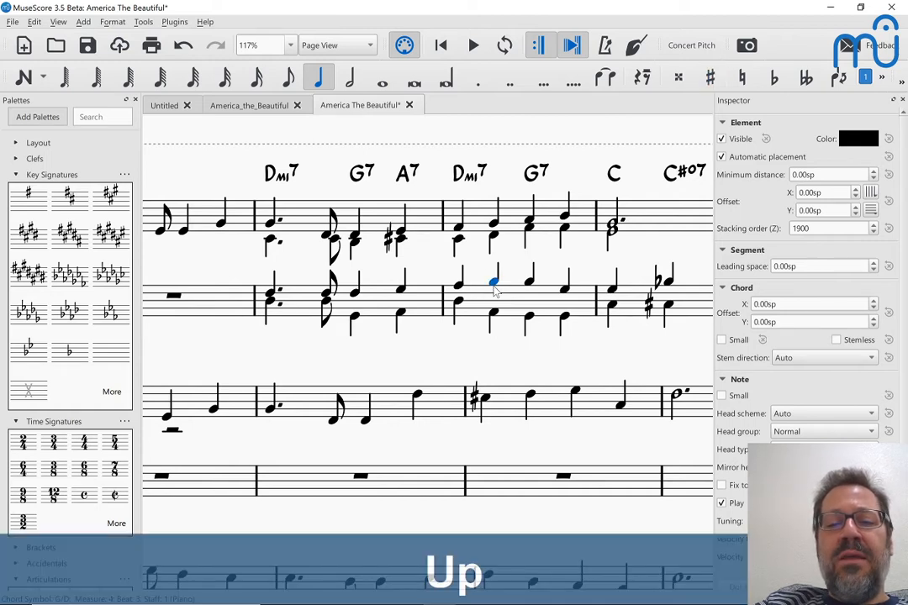
{"action": "key", "text": "Up"}
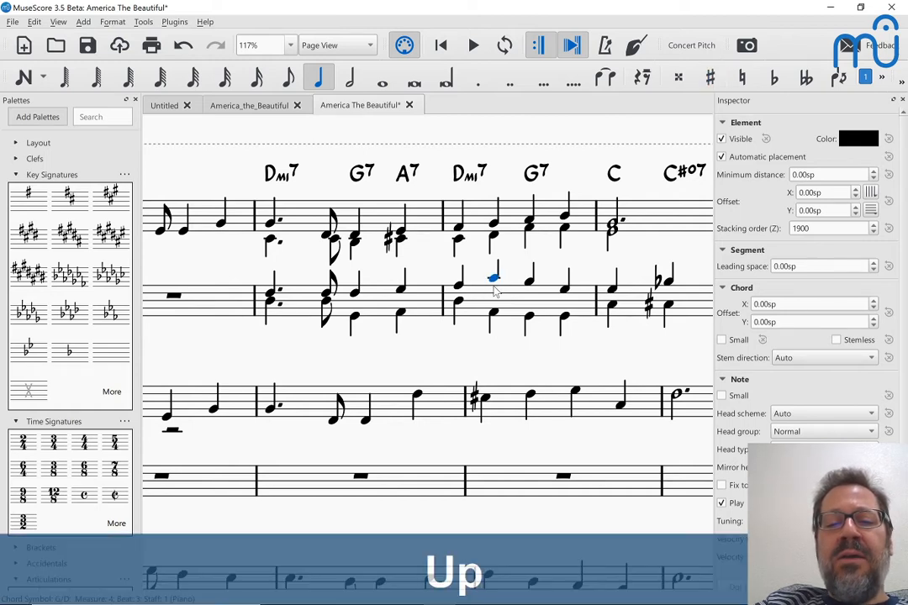
{"action": "key", "text": "Up"}
{"action": "key", "text": "Up"}
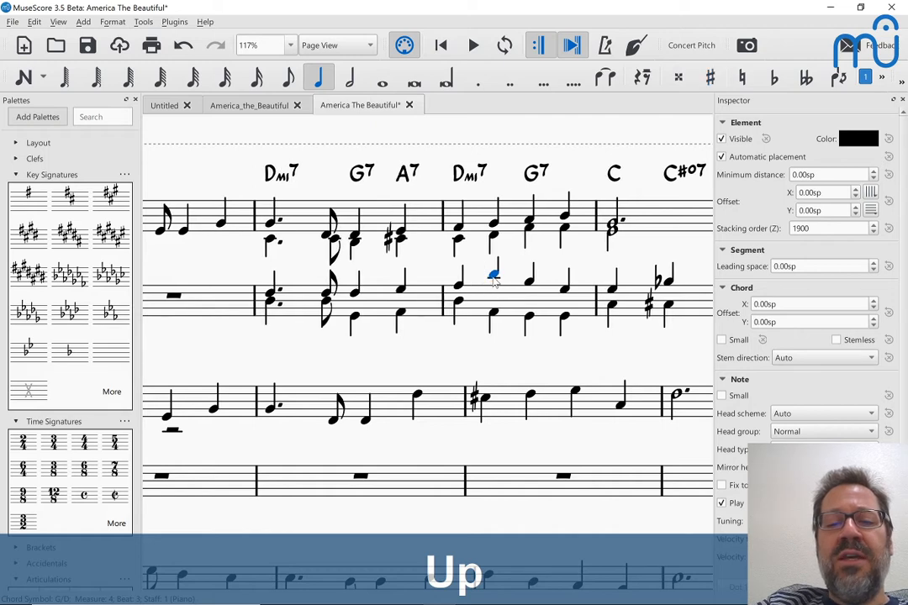
{"action": "left_click", "coordinate": [495, 238]}
{"action": "key", "text": "Up"}
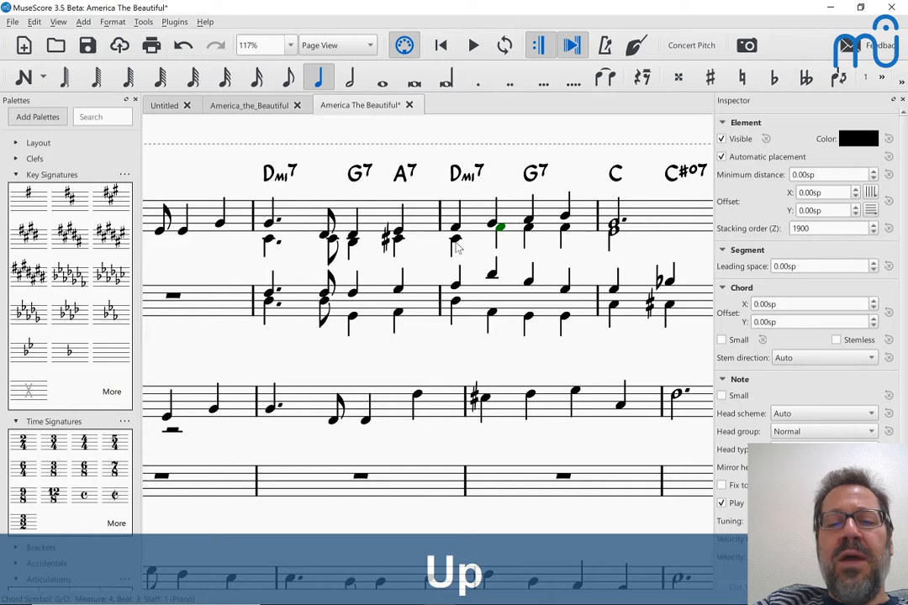
Play back measure 3 from beat 1 and from beat 2 to hear the changed harmony
{"action": "left_click", "coordinate": [455, 242]}
{"action": "key", "text": "space"}
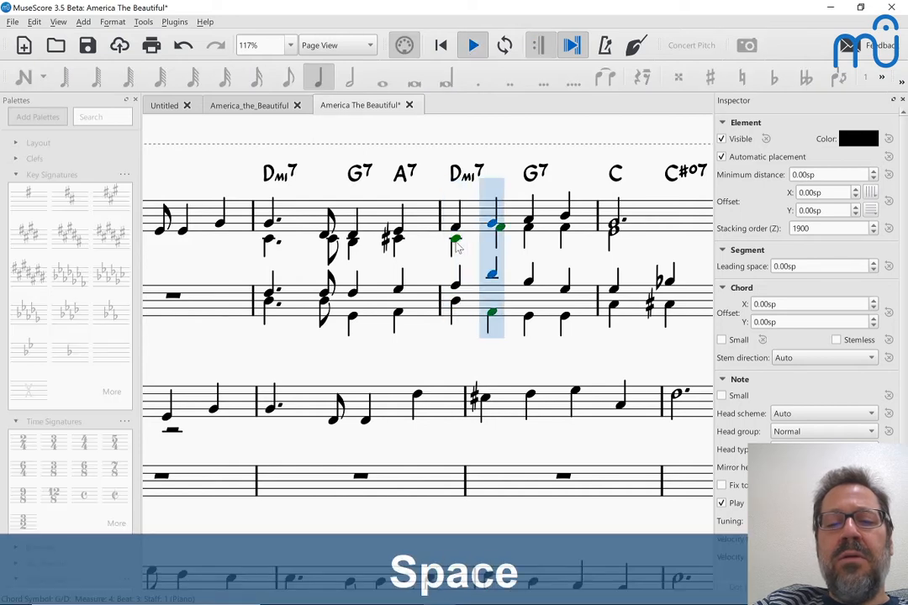
{"action": "key", "text": "space"}
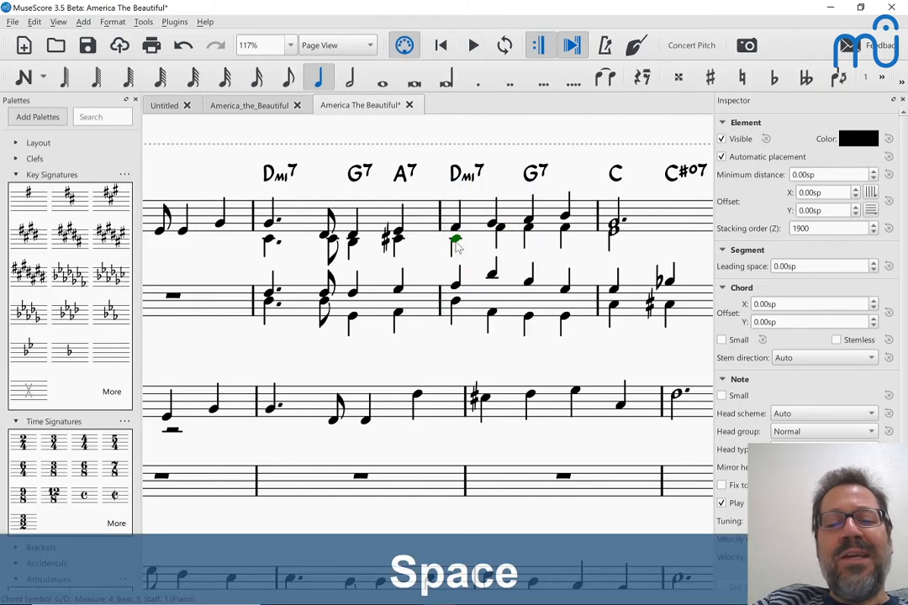
{"action": "left_click", "coordinate": [492, 276]}
{"action": "key", "text": "space"}
{"action": "key", "text": "space"}
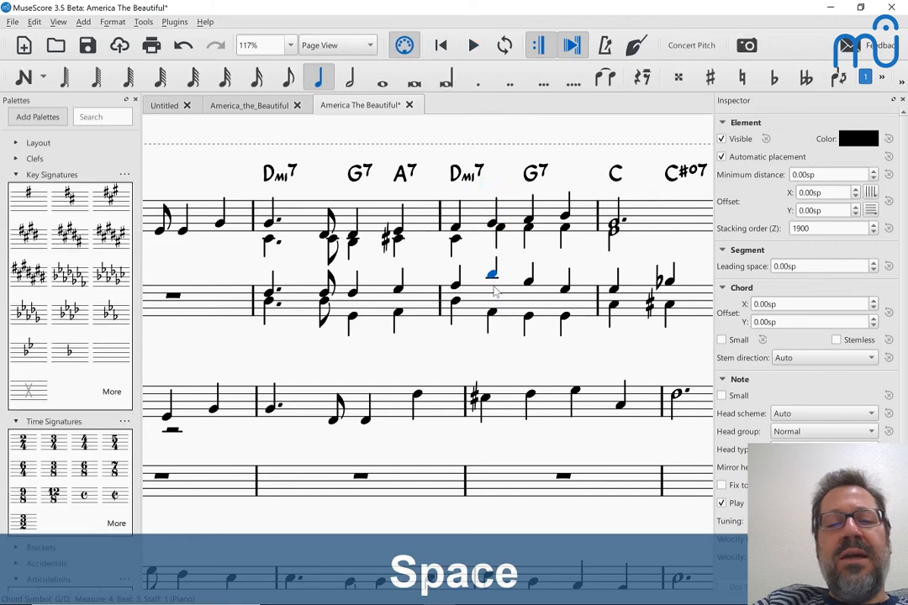
Lower the beat 2 alto note of measure 3 to D4 and its tenor note to C4, and play back the chord
{"action": "left_click", "coordinate": [500, 232]}
{"action": "key", "text": "Down"}
{"action": "key", "text": "Down"}
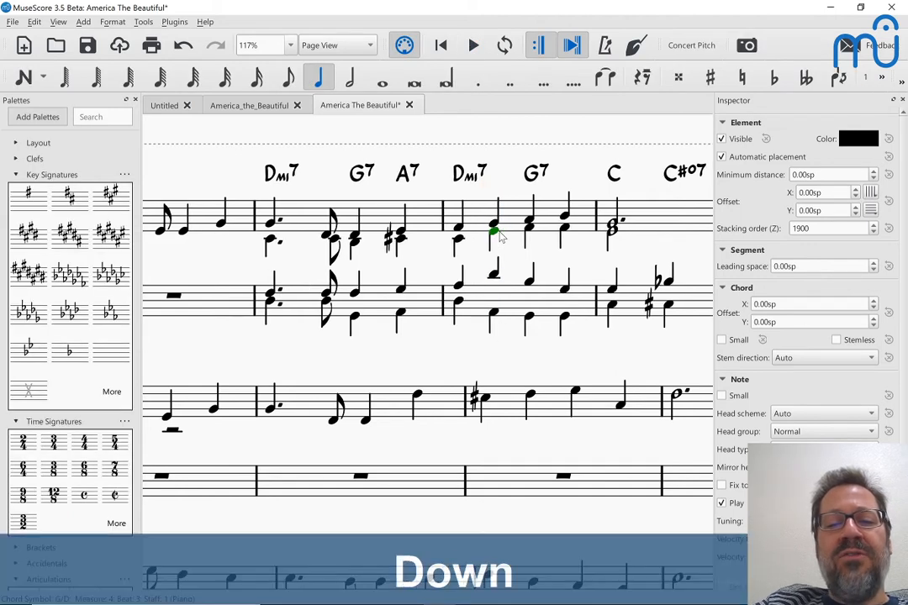
{"action": "left_click", "coordinate": [494, 275]}
{"action": "key", "text": "Down"}
{"action": "key", "text": "Down"}
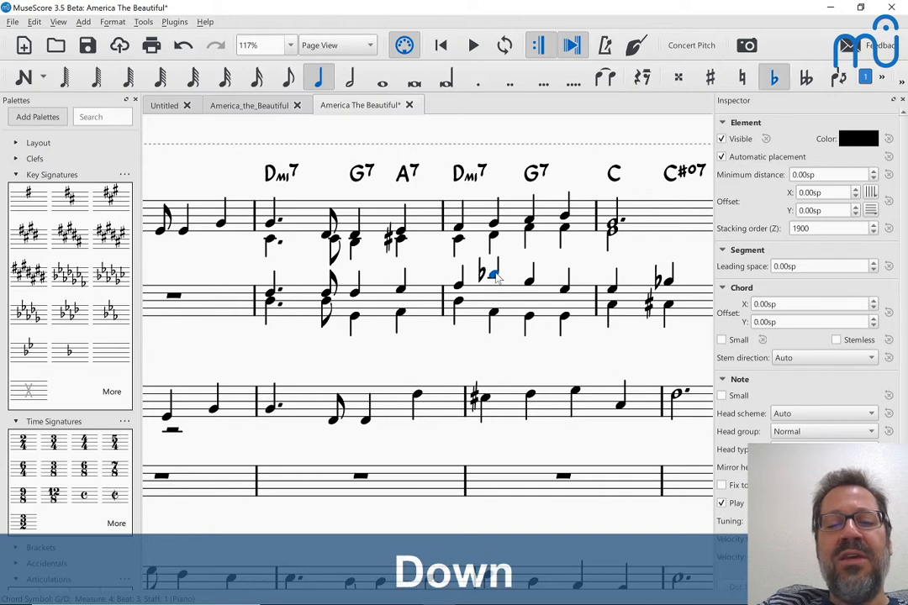
{"action": "left_click", "coordinate": [493, 314]}
{"action": "key", "text": "space"}
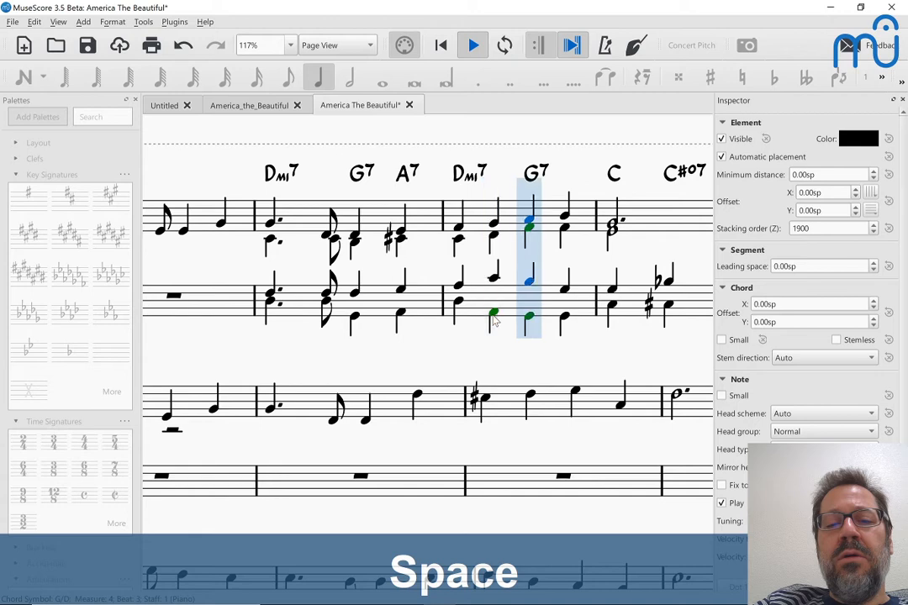
{"action": "key", "text": "space"}
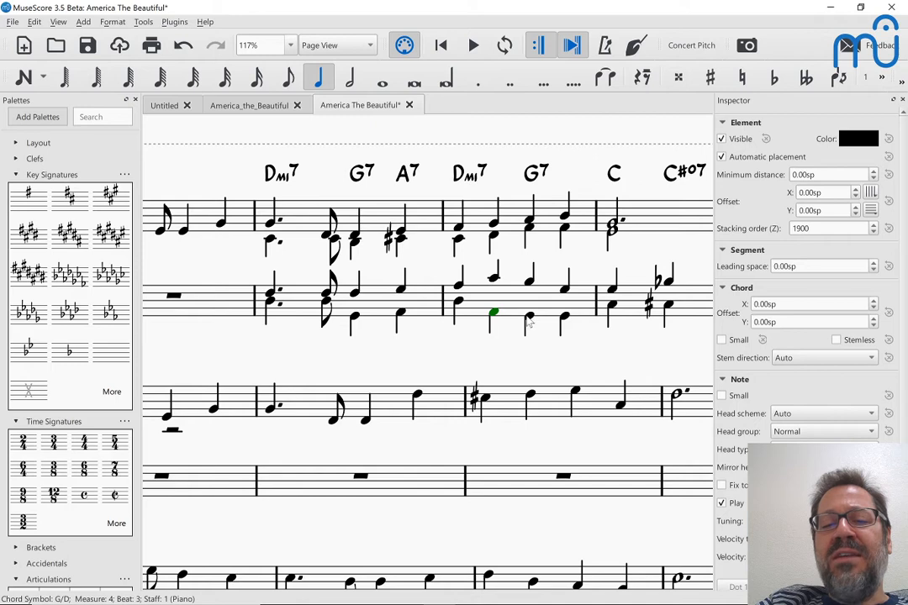
Change the chord symbol on beat 3 of measure 3 to Dmi7 and add G7 on beat 4
{"action": "double_click", "coordinate": [531, 177]}
{"action": "key", "text": "ctrl+a"}
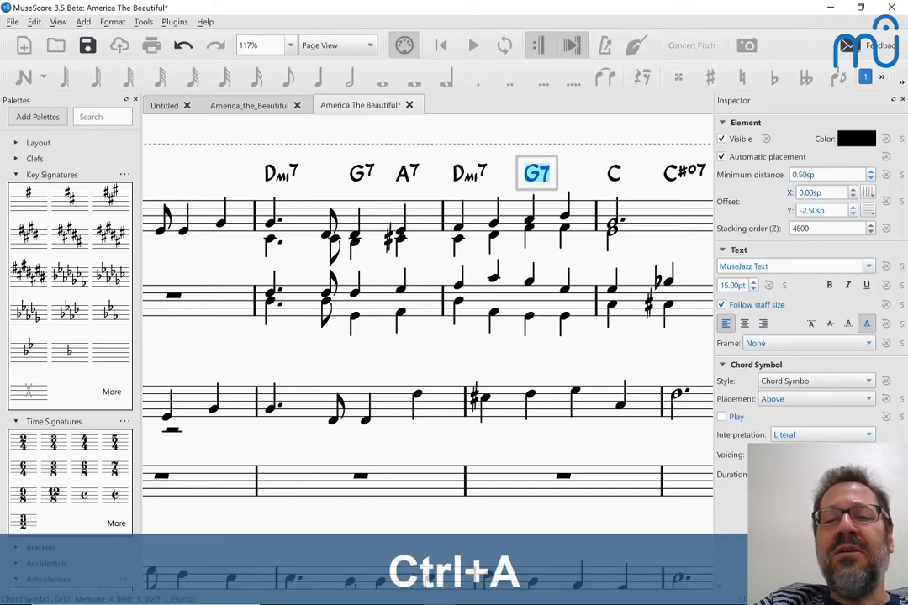
{"action": "type", "text": "Dmi7"}
{"action": "key", "text": "space"}
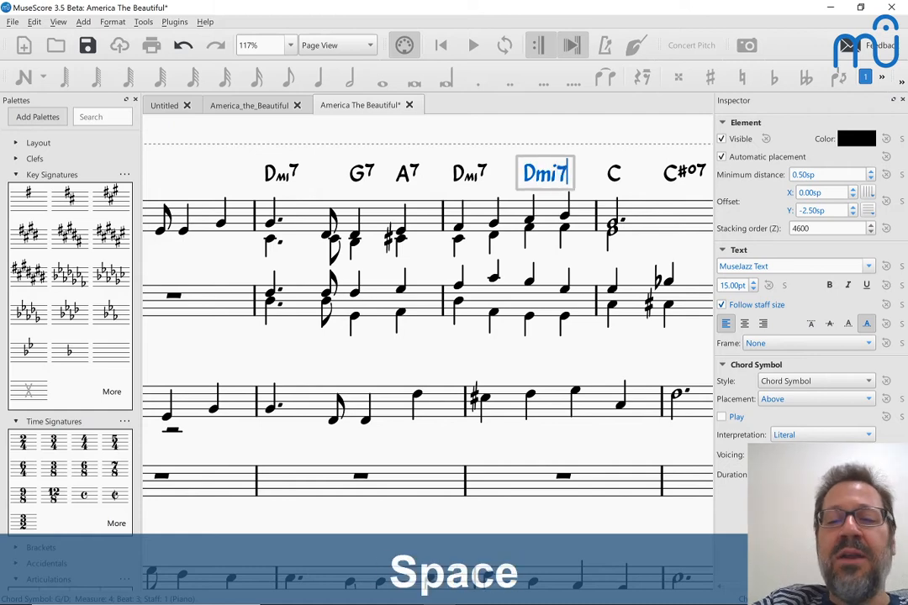
{"action": "type", "text": "G7"}
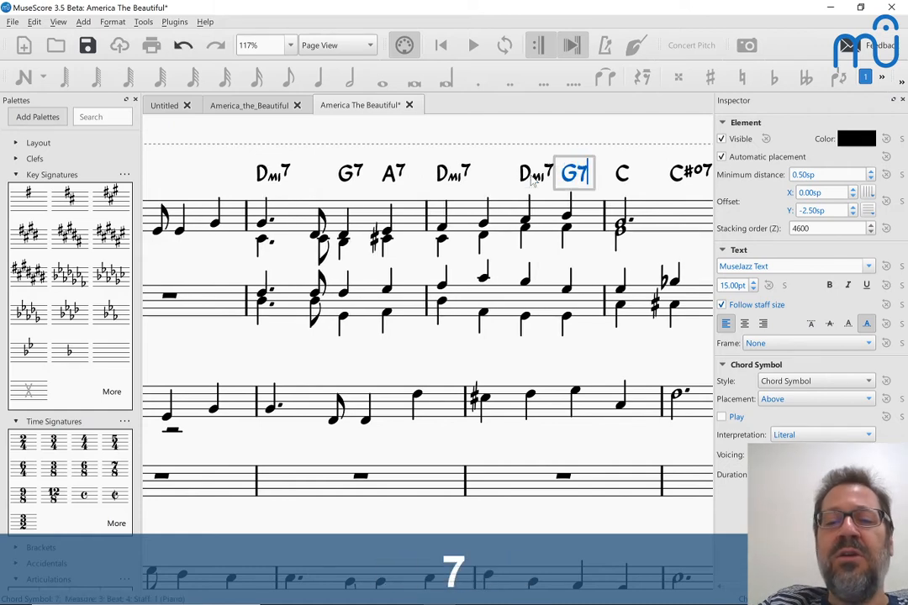
{"action": "key", "text": "Escape"}
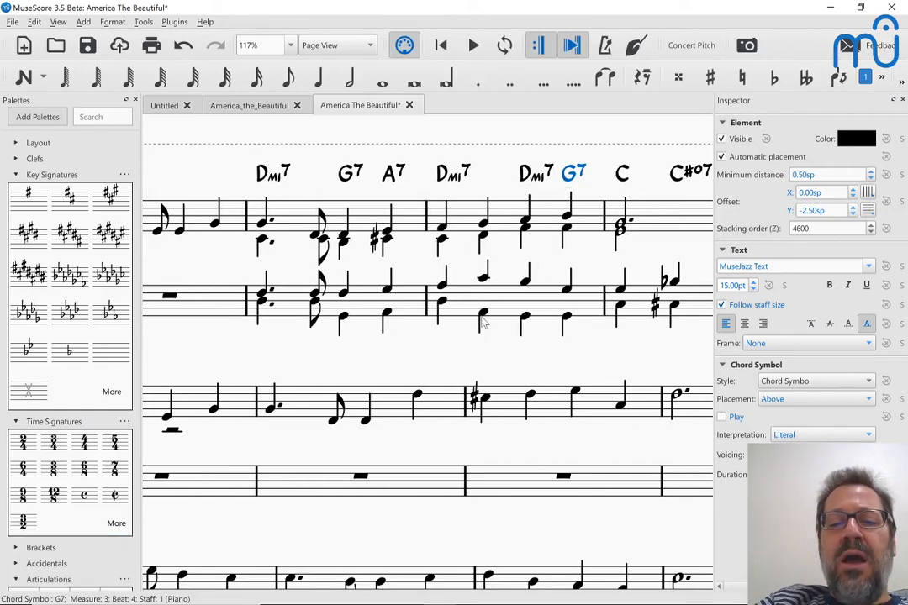
Raise the bass note (bass staff, voice 2) on beat 2 of measure 3 to C♯3
{"action": "left_click", "coordinate": [483, 315]}
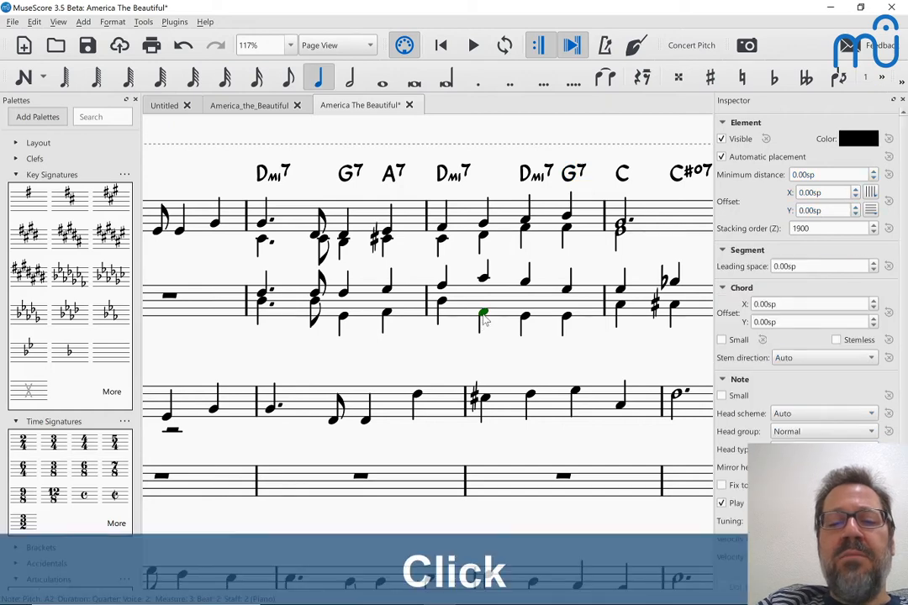
{"action": "key", "text": "Up"}
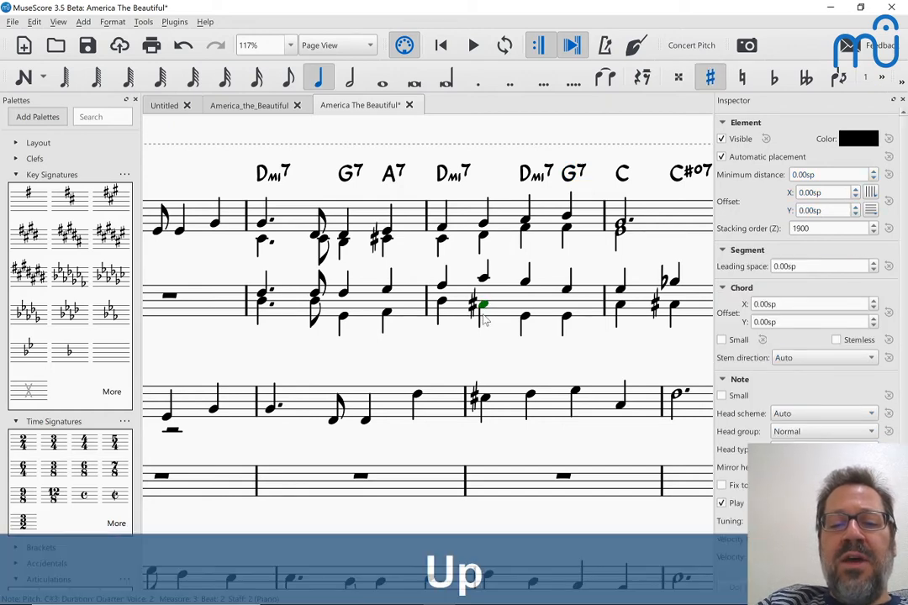
{"action": "right_click", "coordinate": [525, 317]}
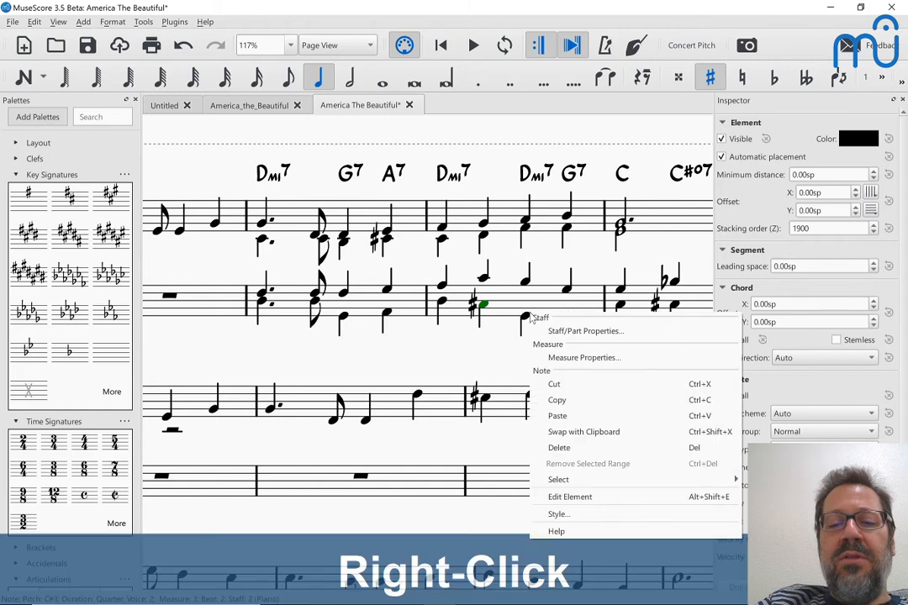
{"action": "right_click", "coordinate": [523, 320]}
{"action": "right_click", "coordinate": [524, 323]}
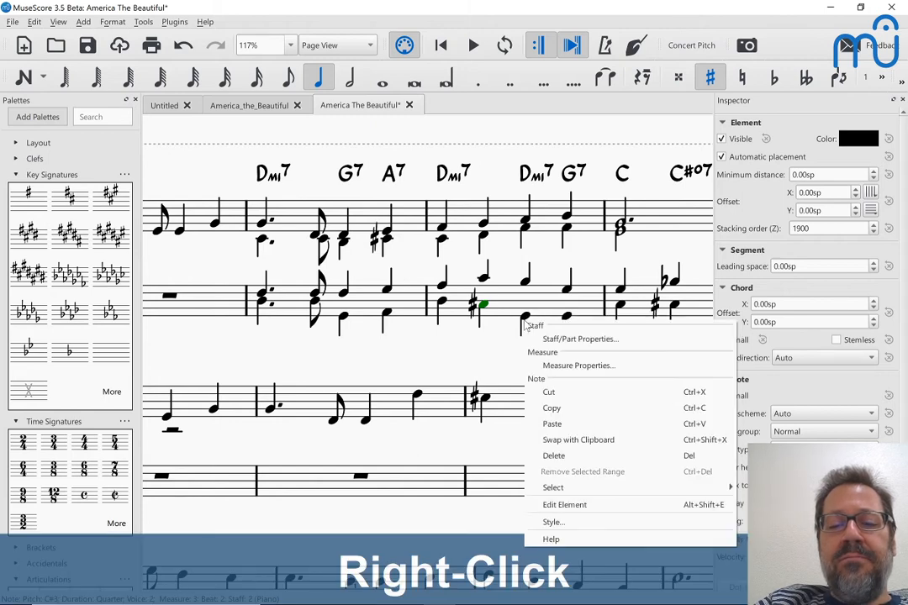
{"action": "right_click", "coordinate": [525, 323]}
{"action": "right_click", "coordinate": [522, 320]}
{"action": "key", "text": "Escape"}
On beat 3 of measure 3, raise the bass note to D3 and the tenor note to C4
{"action": "key", "text": "Right"}
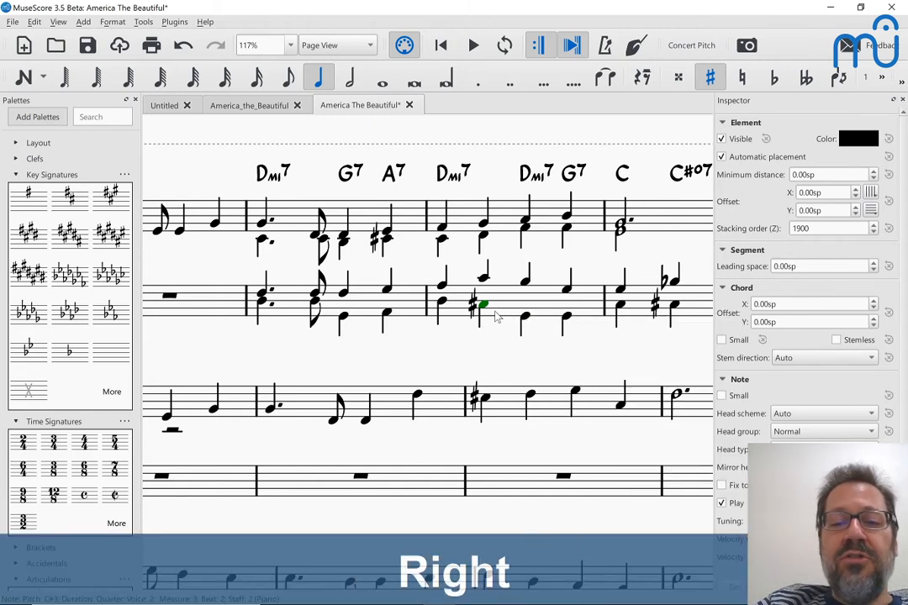
{"action": "key", "text": "Up"}
{"action": "key", "text": "Up"}
{"action": "key", "text": "Up"}
{"action": "key", "text": "Up"}
{"action": "key", "text": "Up"}
{"action": "key", "text": "Up"}
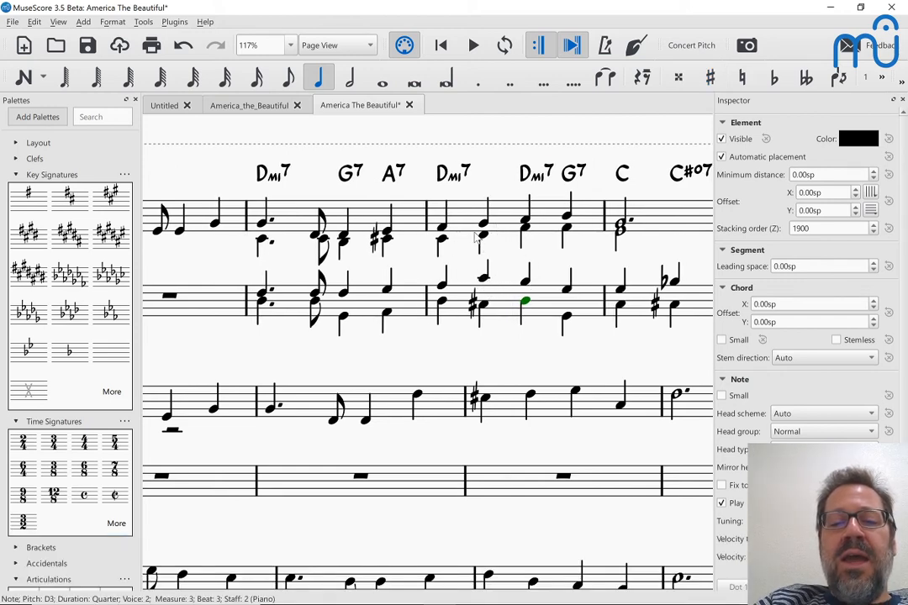
{"action": "left_click", "coordinate": [525, 279]}
{"action": "key", "text": "Up"}
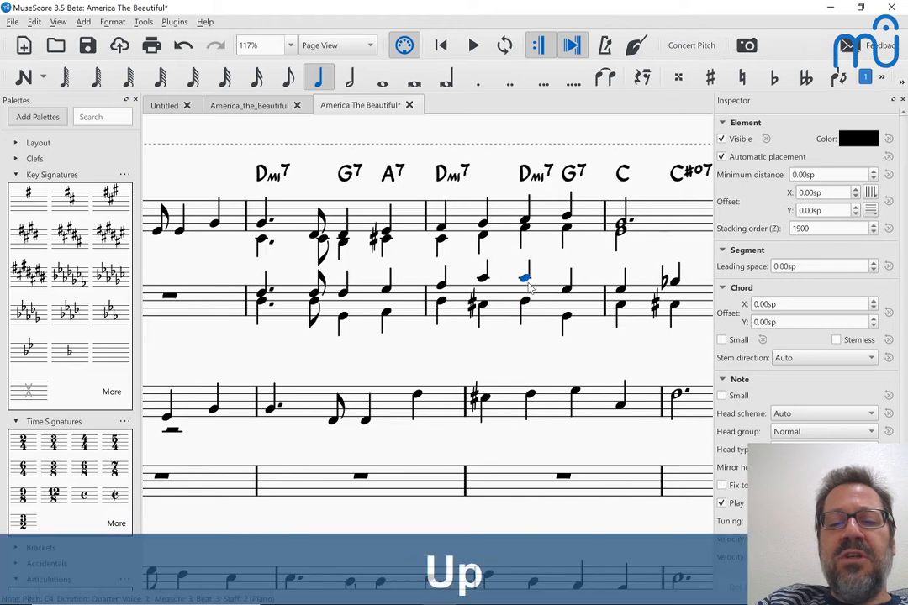
On beat 2 of measure 3, lower the tenor note to B♭3 and raise the alto note to E4
{"action": "left_click", "coordinate": [484, 282]}
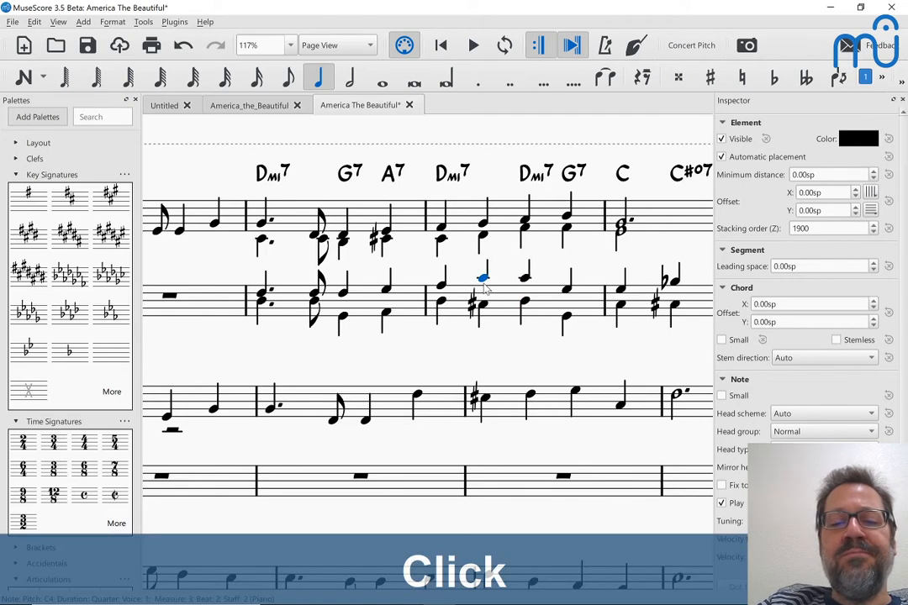
{"action": "key", "text": "Down"}
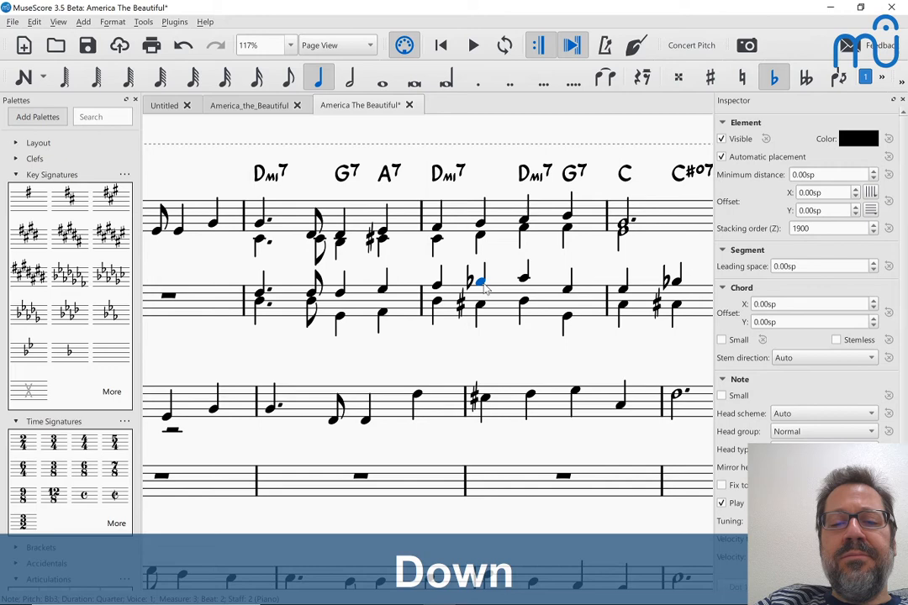
{"action": "left_click", "coordinate": [480, 239]}
{"action": "key", "text": "Up"}
{"action": "key", "text": "Up"}
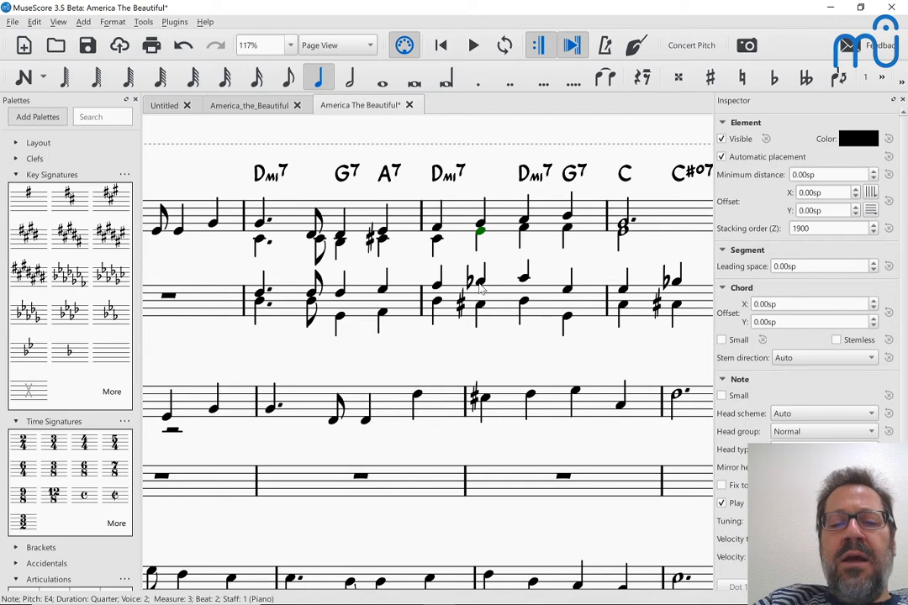
On beat 2 of measure 3, try raising the bass note to E3 and lowering the alto note to C♯4
{"action": "left_click", "coordinate": [525, 280]}
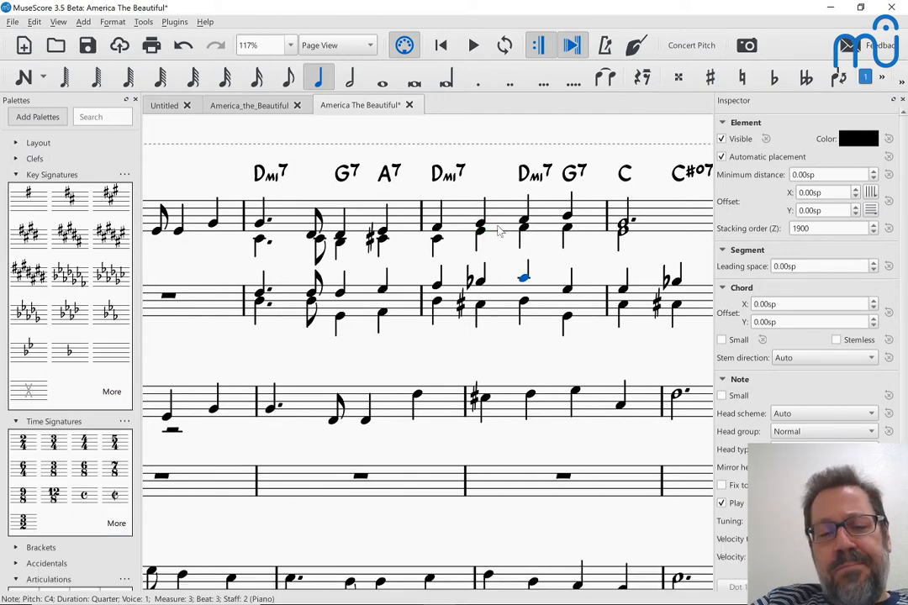
{"action": "left_click", "coordinate": [482, 306]}
{"action": "key", "text": "Up"}
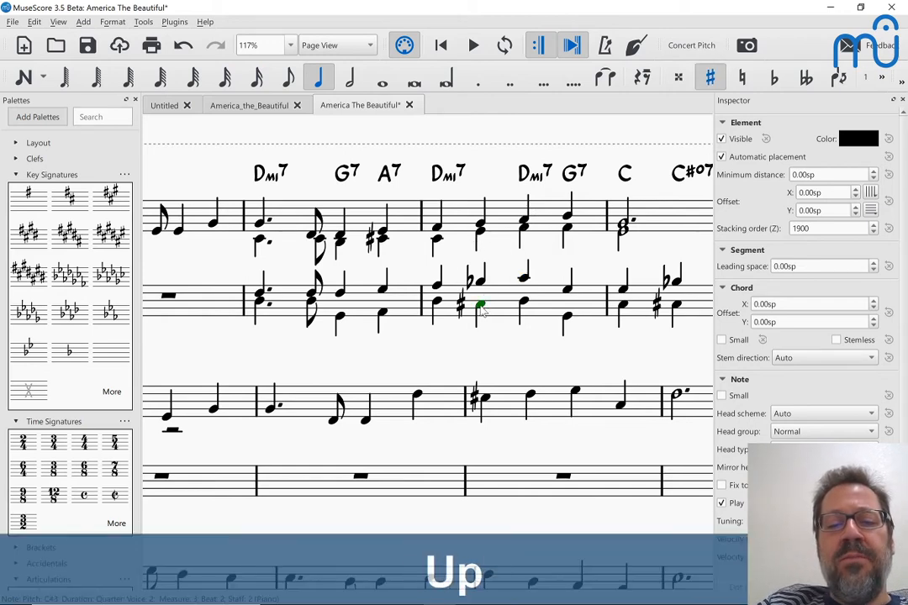
{"action": "key", "text": "Down"}
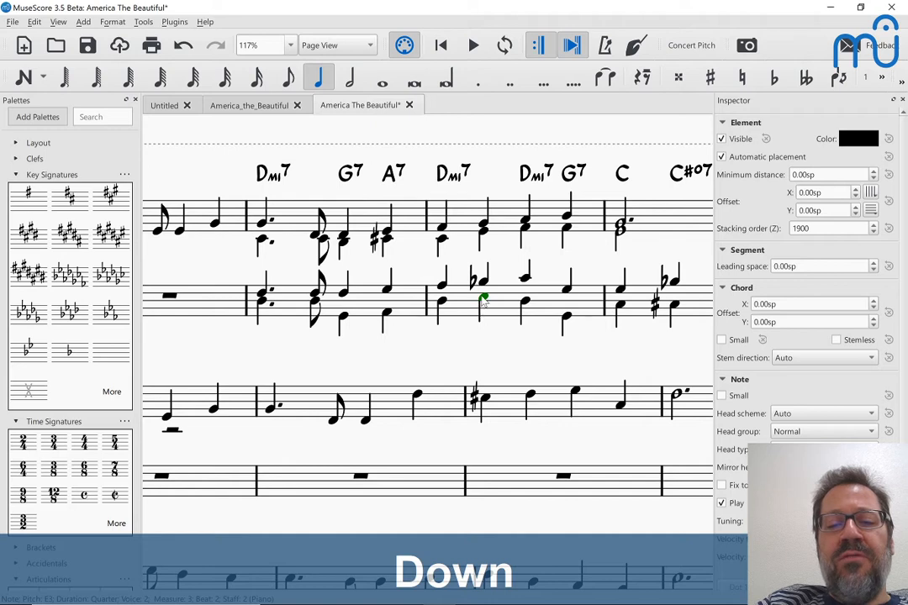
{"action": "right_click", "coordinate": [484, 290]}
{"action": "key", "text": "Escape"}
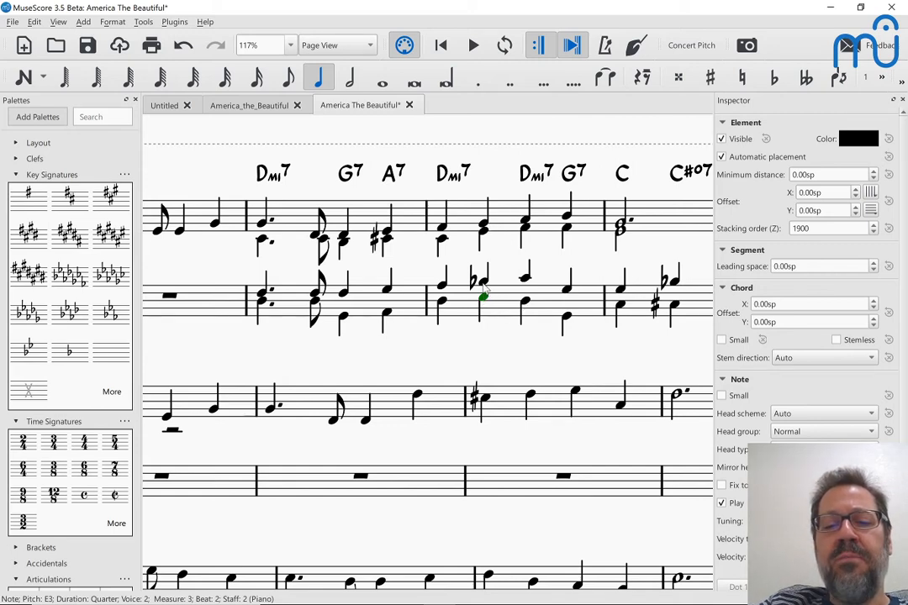
{"action": "left_click", "coordinate": [486, 239]}
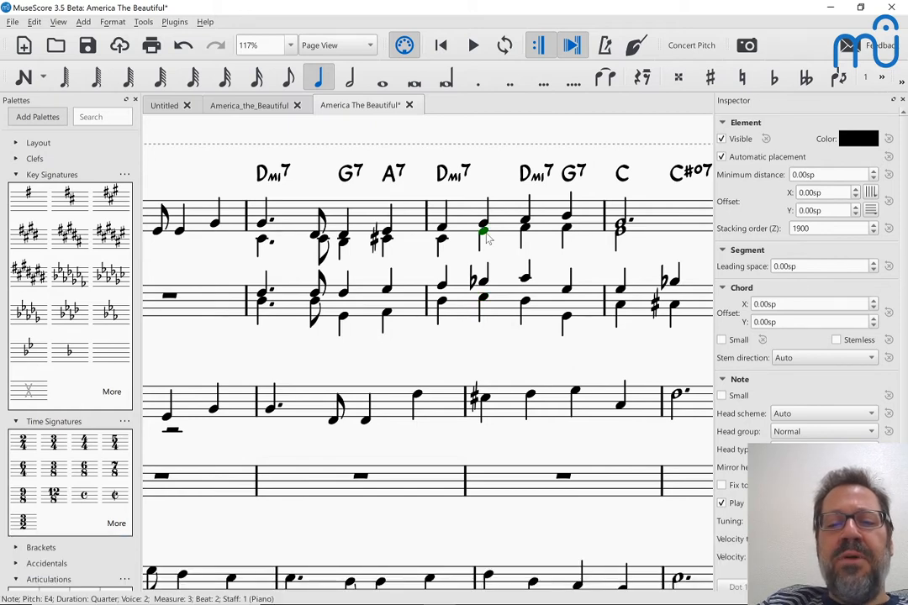
{"action": "key", "text": "Down"}
{"action": "key", "text": "Up"}
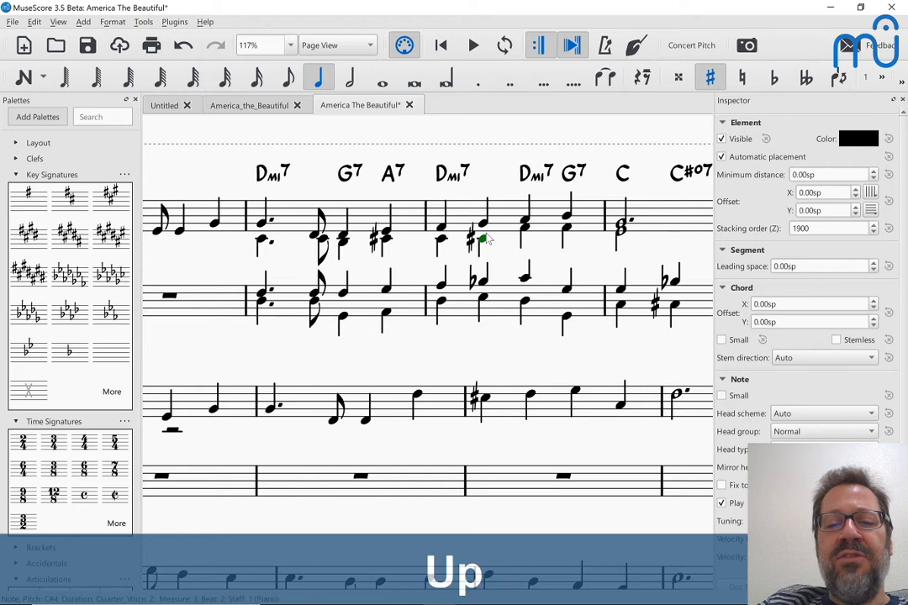
On beat 3 of measure 3, try raising the bass note to E3 and lowering the alto note to D4
{"action": "right_click", "coordinate": [528, 239]}
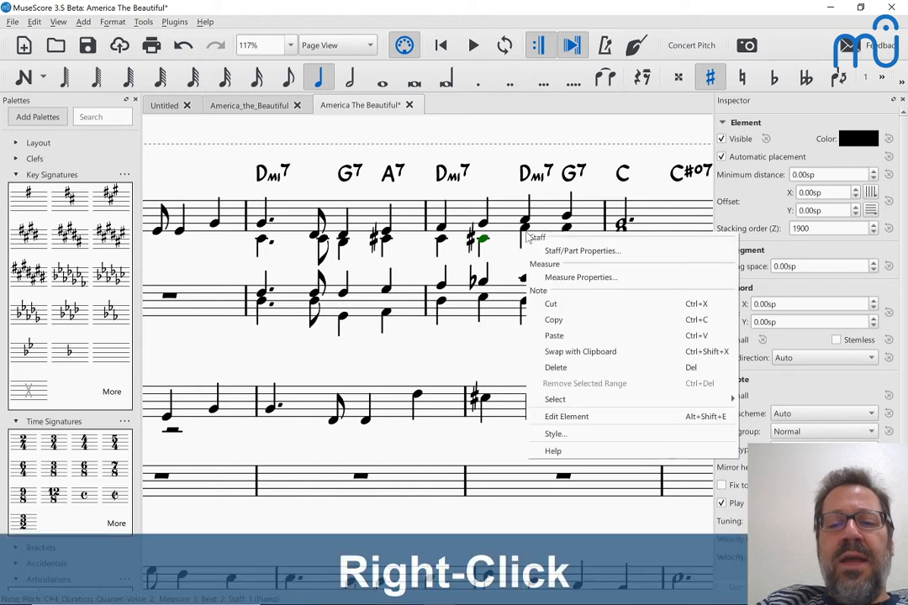
{"action": "key", "text": "Escape"}
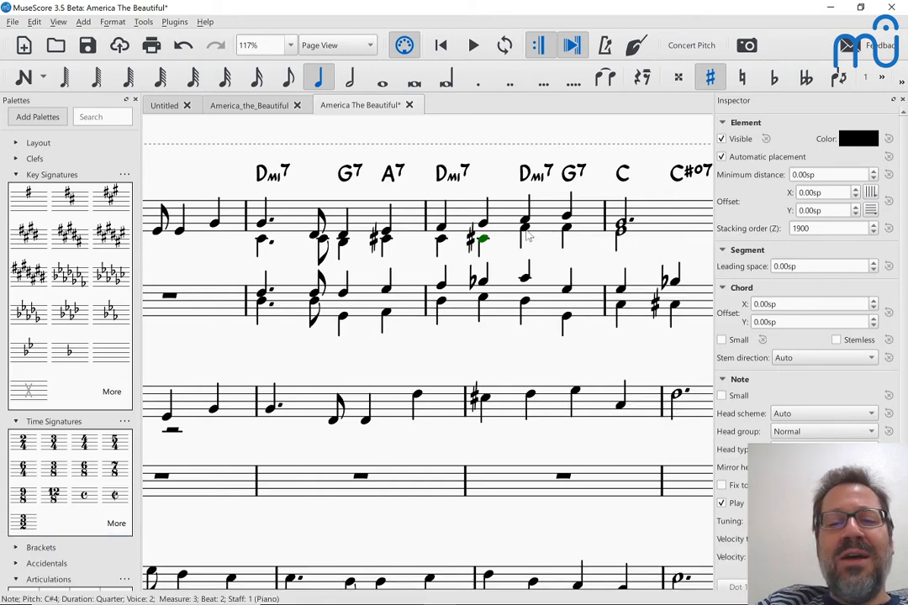
{"action": "right_click", "coordinate": [525, 308]}
{"action": "key", "text": "Escape"}
{"action": "right_click", "coordinate": [524, 307]}
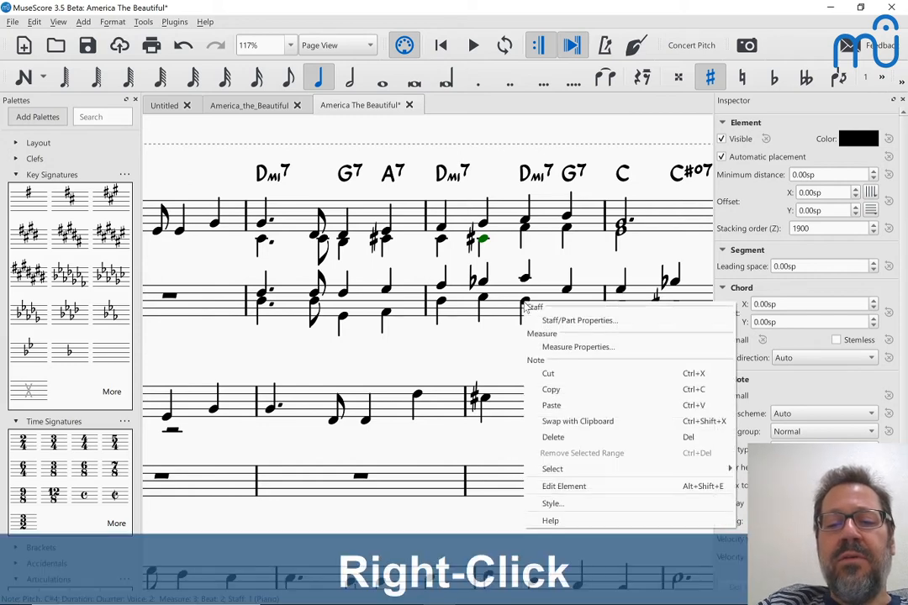
{"action": "key", "text": "Escape"}
{"action": "right_click", "coordinate": [527, 309]}
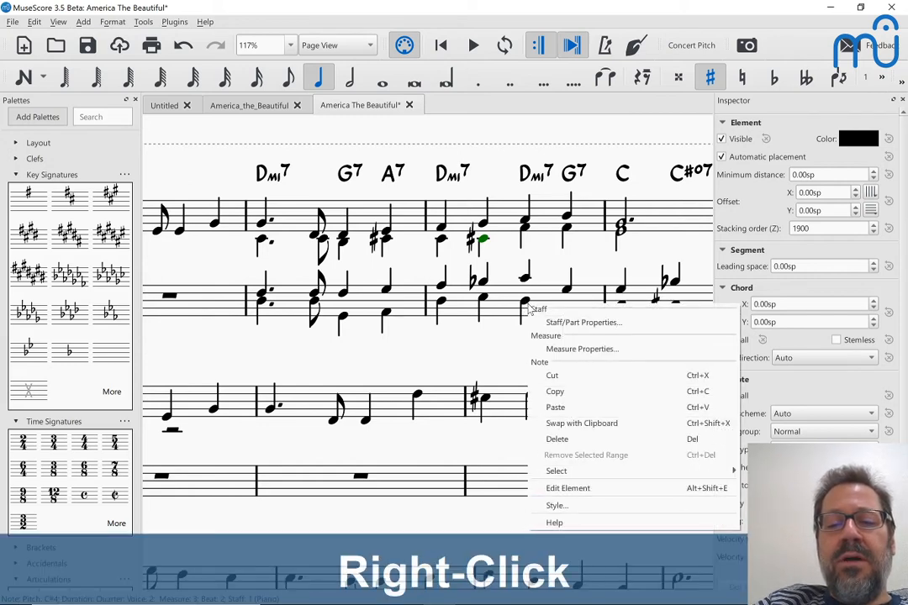
{"action": "left_click", "coordinate": [526, 303]}
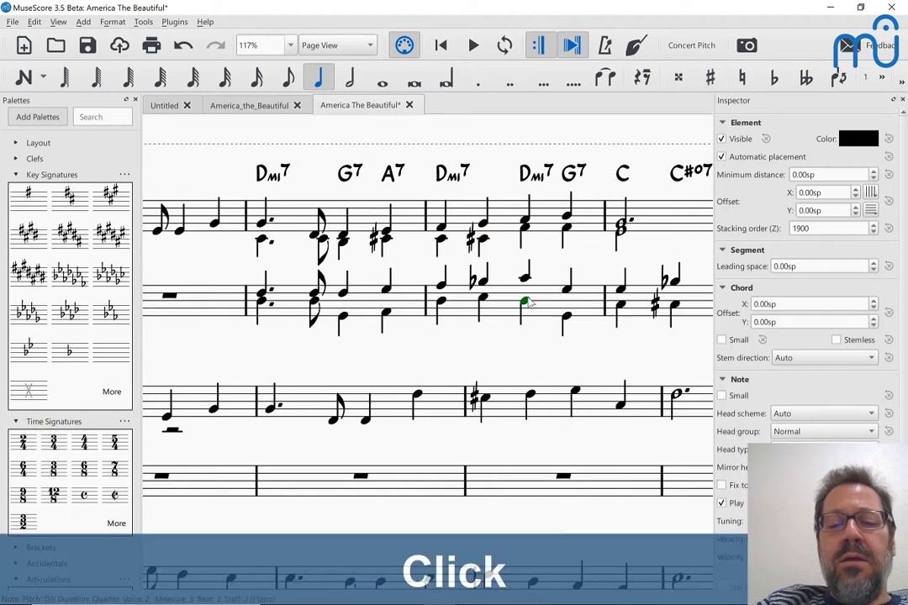
{"action": "key", "text": "shift+alt+Up"}
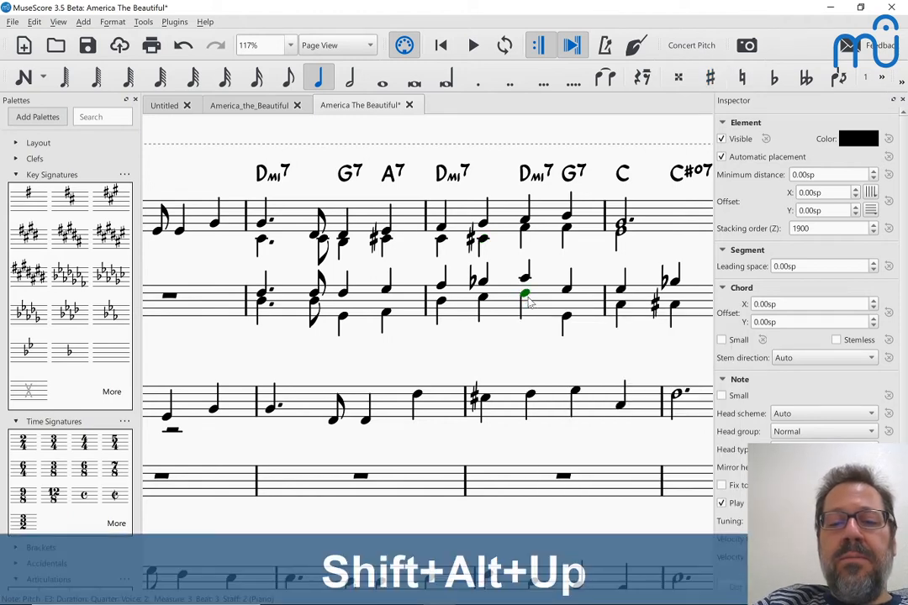
{"action": "left_click", "coordinate": [527, 237]}
{"action": "key", "text": "Down"}
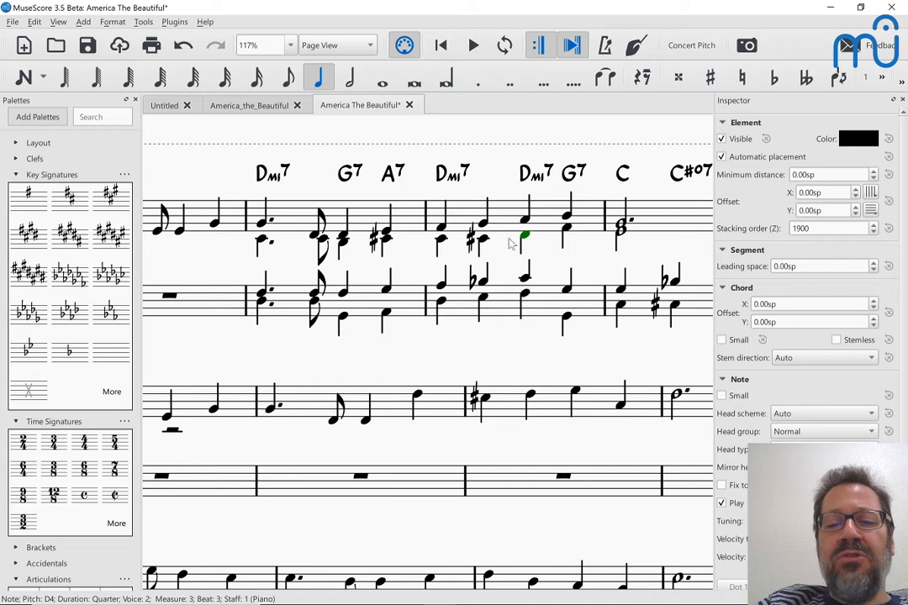
In measure 3, lower the bass note to D3 on beat 3 and to C♯3 on beat 2
{"action": "left_click", "coordinate": [524, 294]}
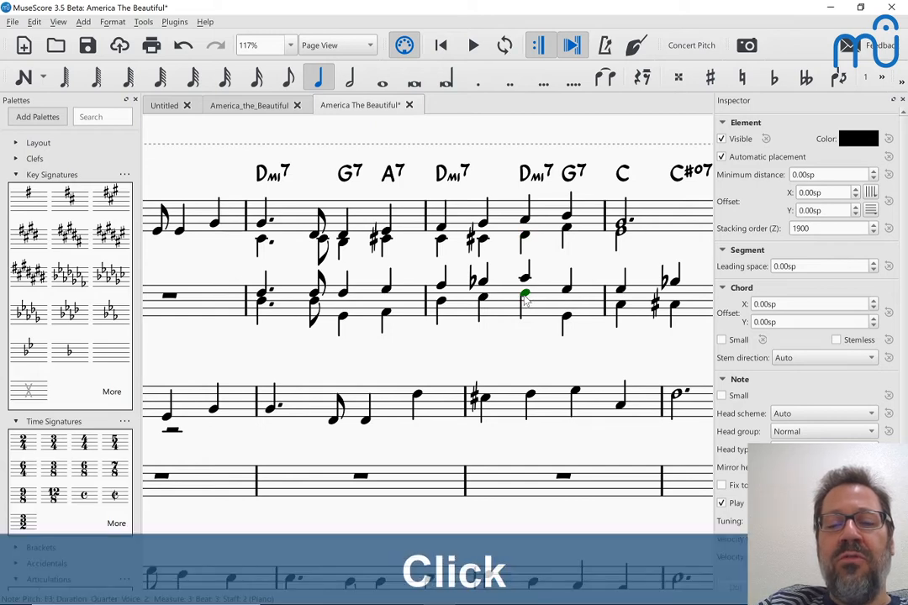
{"action": "key", "text": "Down"}
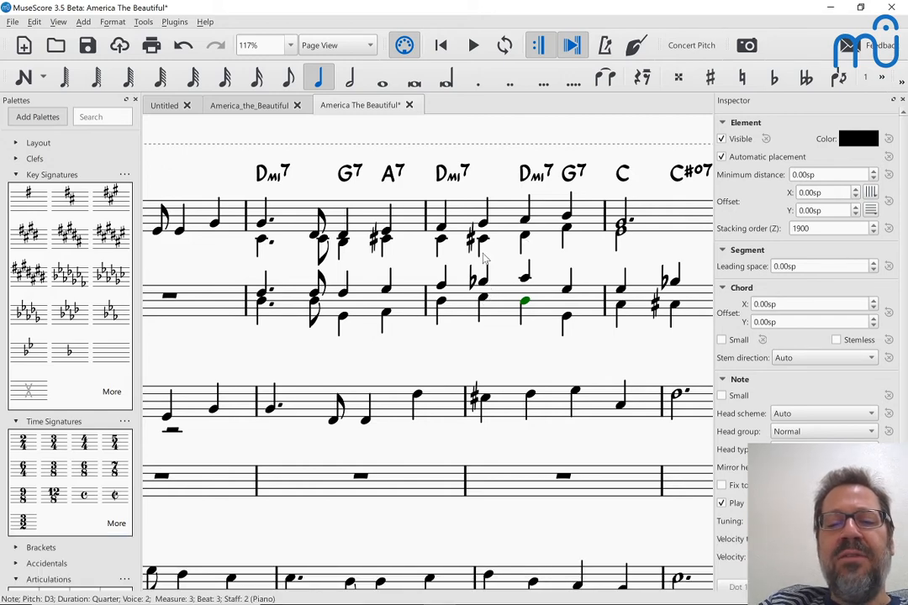
{"action": "left_click", "coordinate": [481, 301]}
{"action": "key", "text": "Down"}
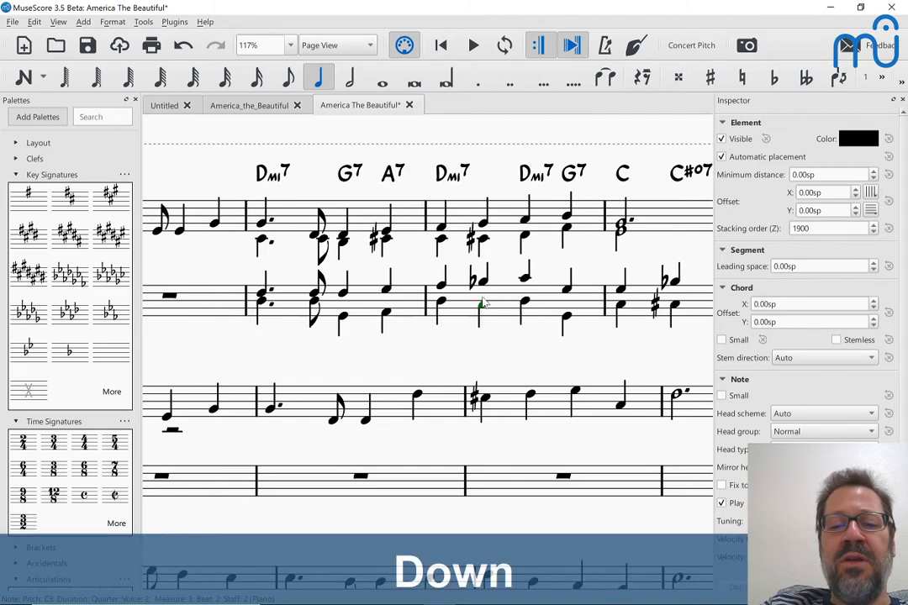
{"action": "key", "text": "Up"}
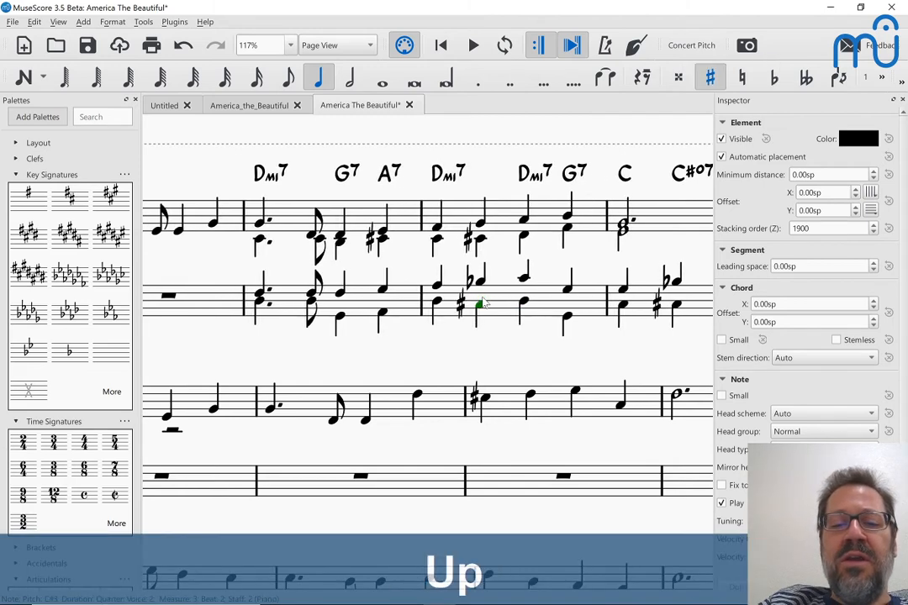
Raise the alto note on beat 2 of measure 3 to E4 and audition the tenor note below it
{"action": "left_click", "coordinate": [482, 242]}
{"action": "key", "text": "Up"}
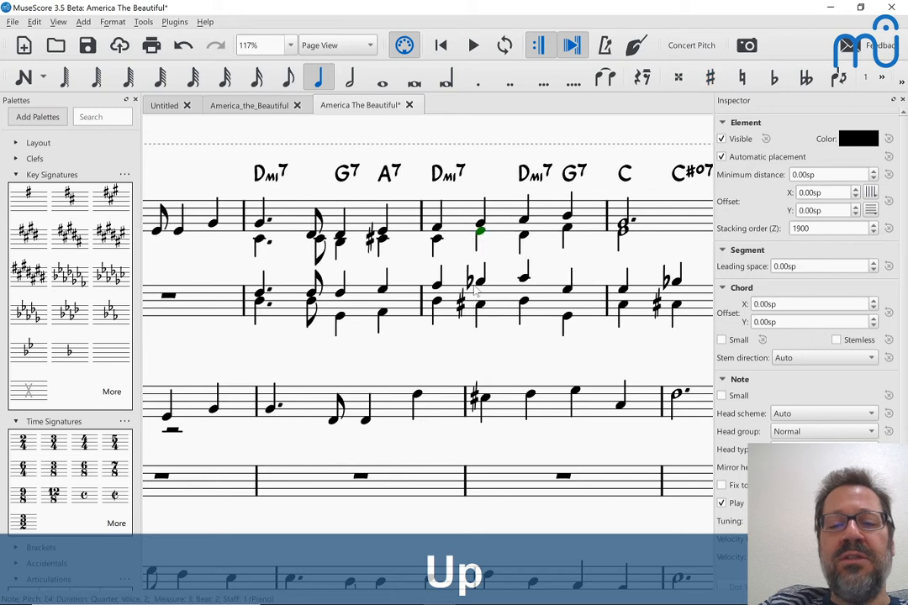
{"action": "left_click", "coordinate": [479, 283]}
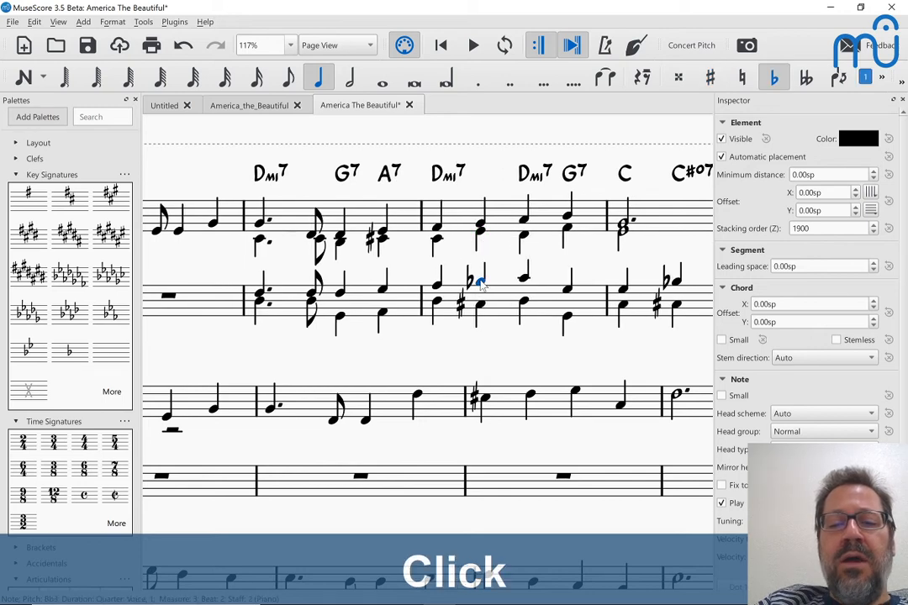
Lower the tenor note on beat 3 of measure 3 to A3 and play the passage from beat 2
{"action": "left_click", "coordinate": [519, 281]}
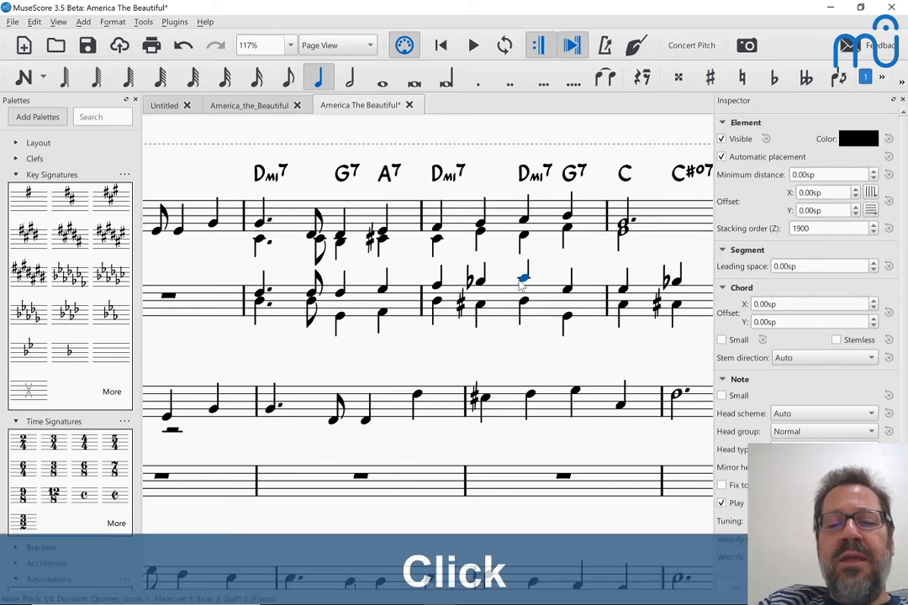
{"action": "key", "text": "Down"}
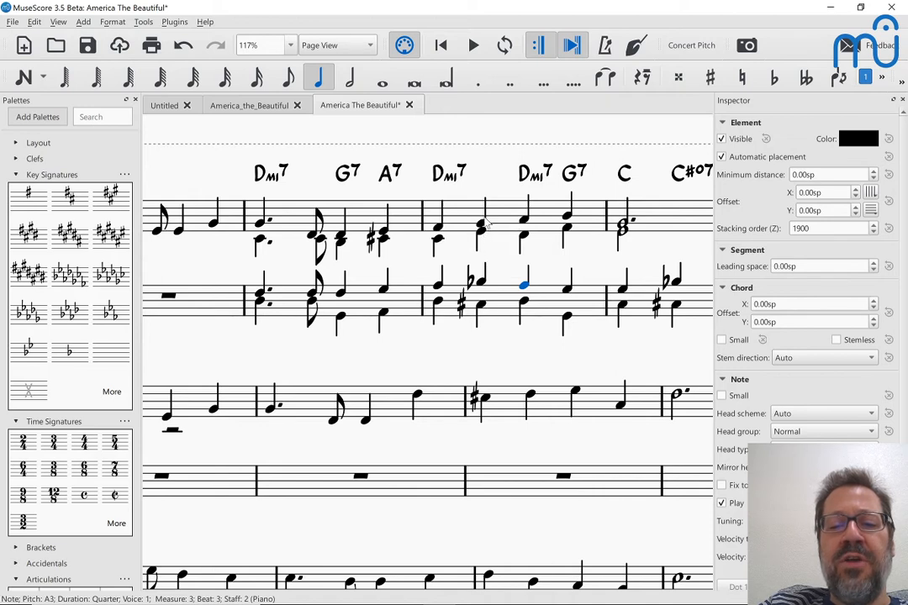
{"action": "left_click", "coordinate": [523, 301]}
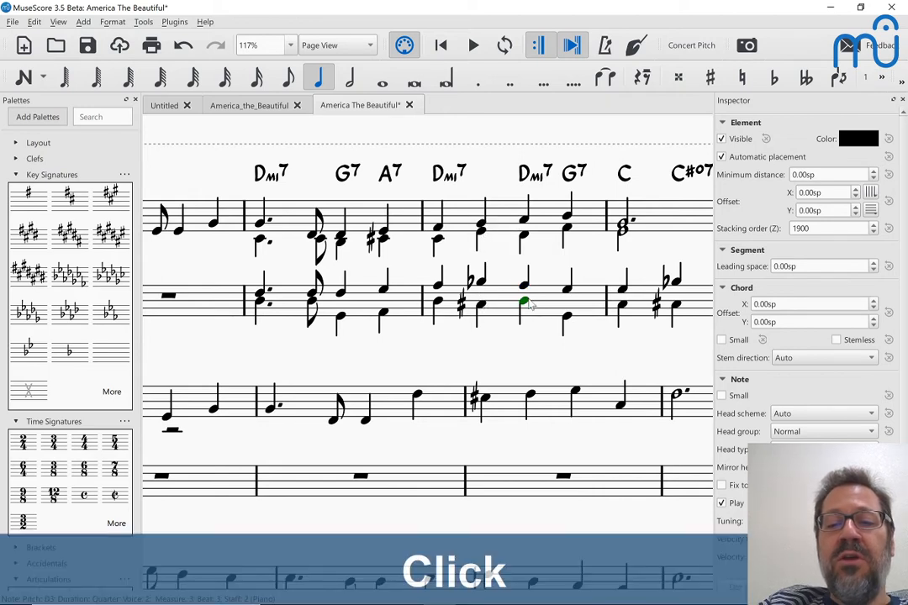
{"action": "left_click", "coordinate": [523, 221]}
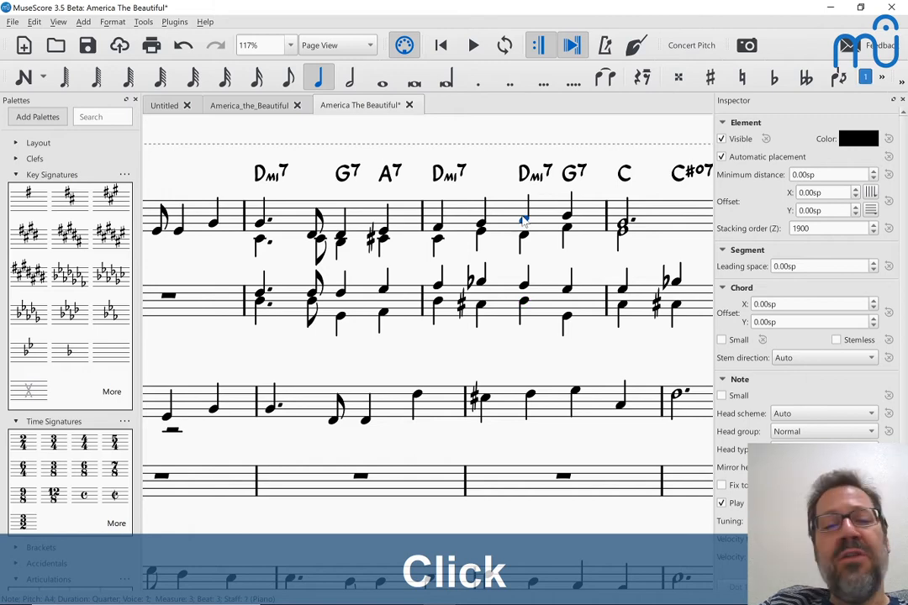
{"action": "left_click", "coordinate": [482, 283]}
{"action": "key", "text": "space"}
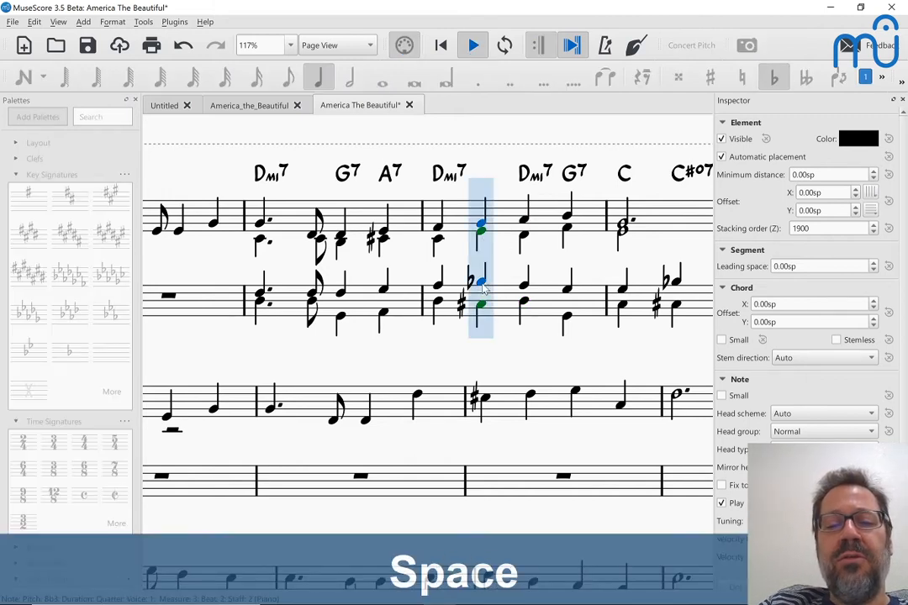
{"action": "key", "text": "space"}
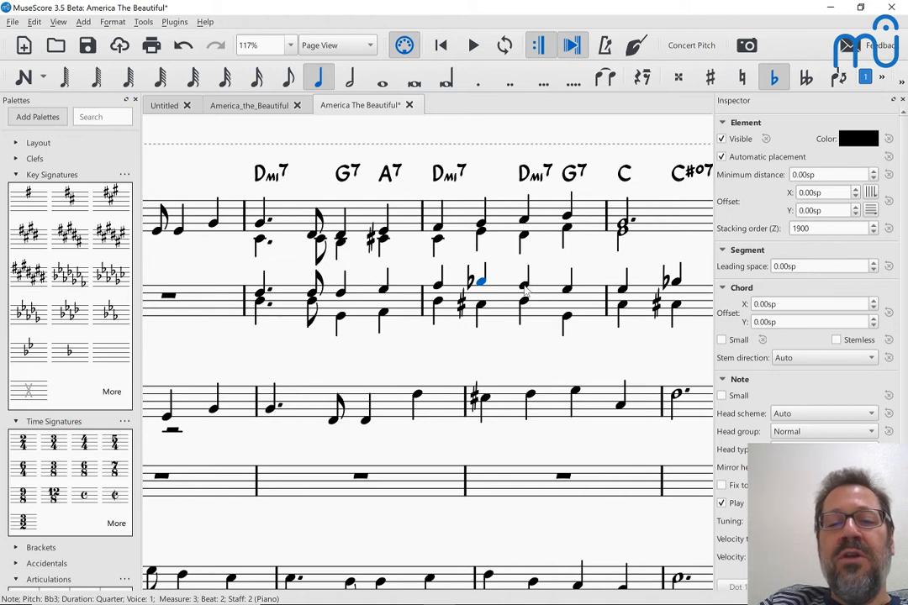
Raise the alto note on beat 3 of measure 3 to F4
{"action": "left_click", "coordinate": [525, 236]}
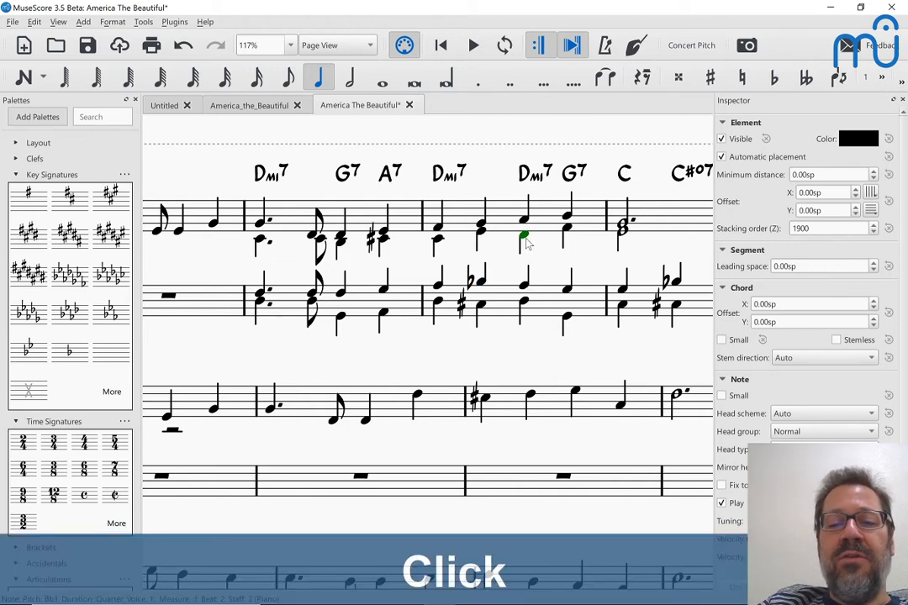
{"action": "key", "text": "Up"}
{"action": "key", "text": "Up"}
{"action": "key", "text": "Down"}
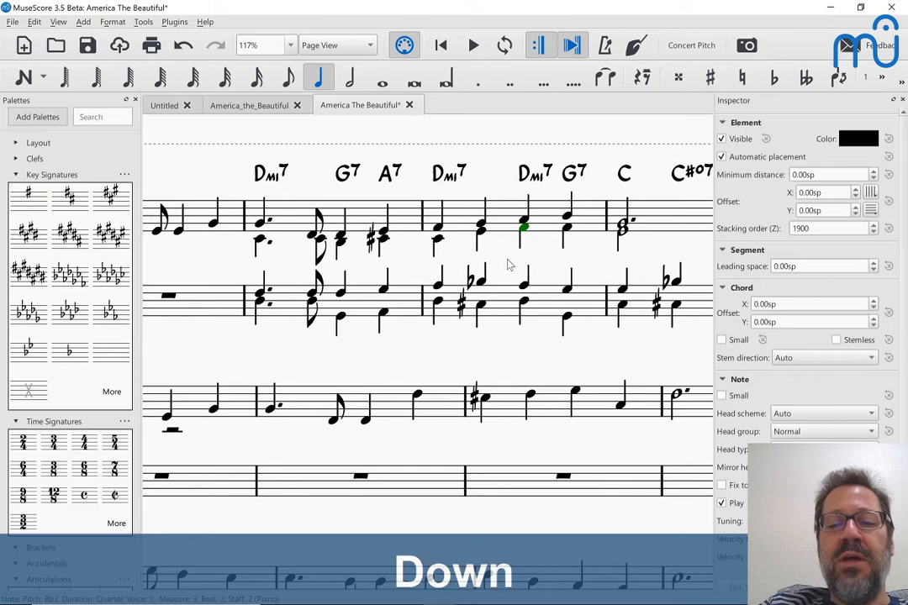
Play the passage from beat 2 of measure 3 repeatedly and audition the soprano and tenor notes on beat 3
{"action": "left_click", "coordinate": [478, 281]}
{"action": "key", "text": "space"}
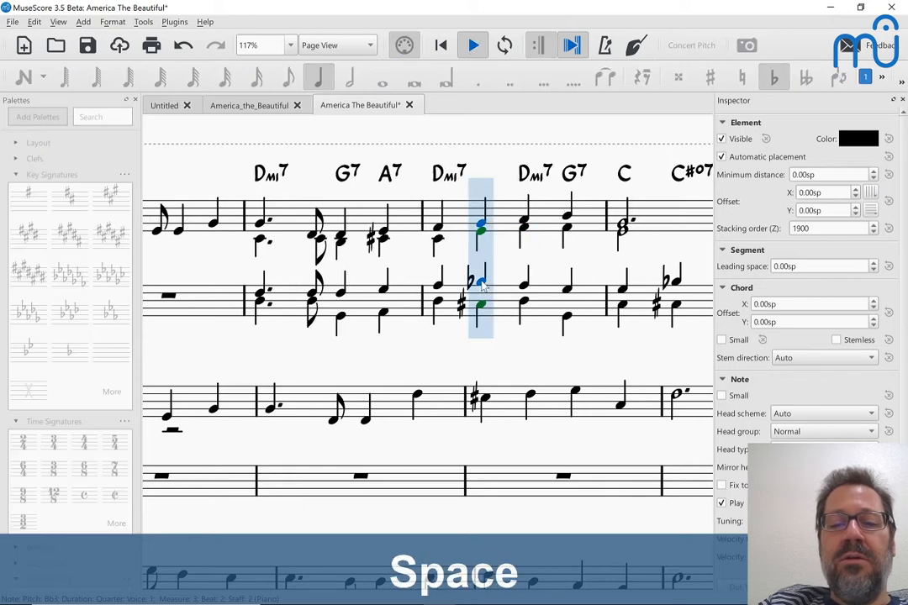
{"action": "key", "text": "space"}
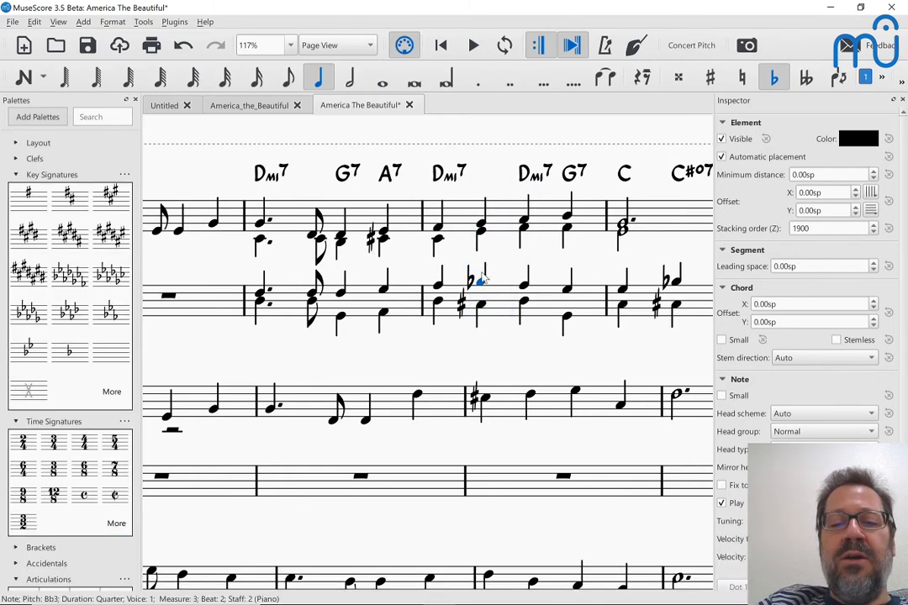
{"action": "left_click", "coordinate": [483, 243]}
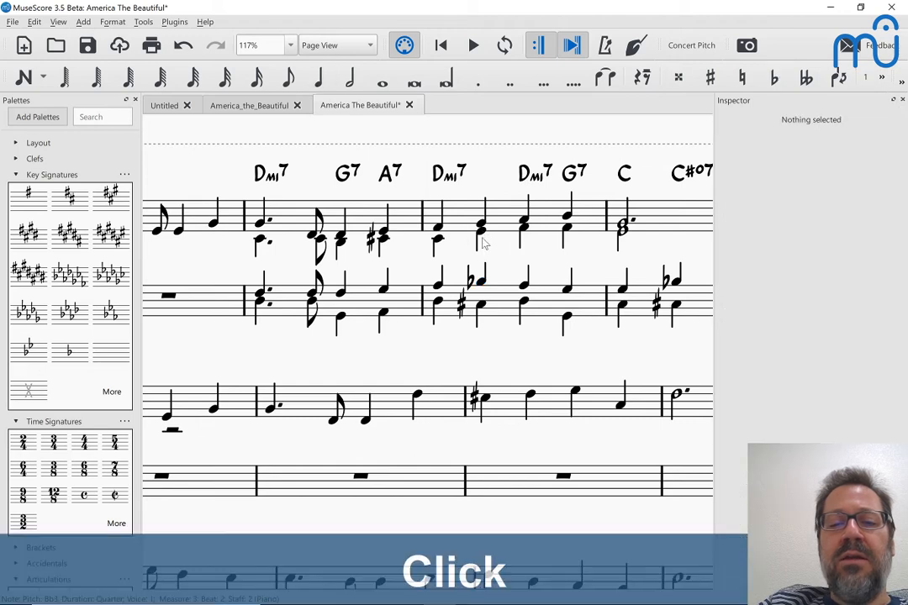
{"action": "key", "text": "space"}
{"action": "key", "text": "space"}
{"action": "left_click", "coordinate": [484, 243]}
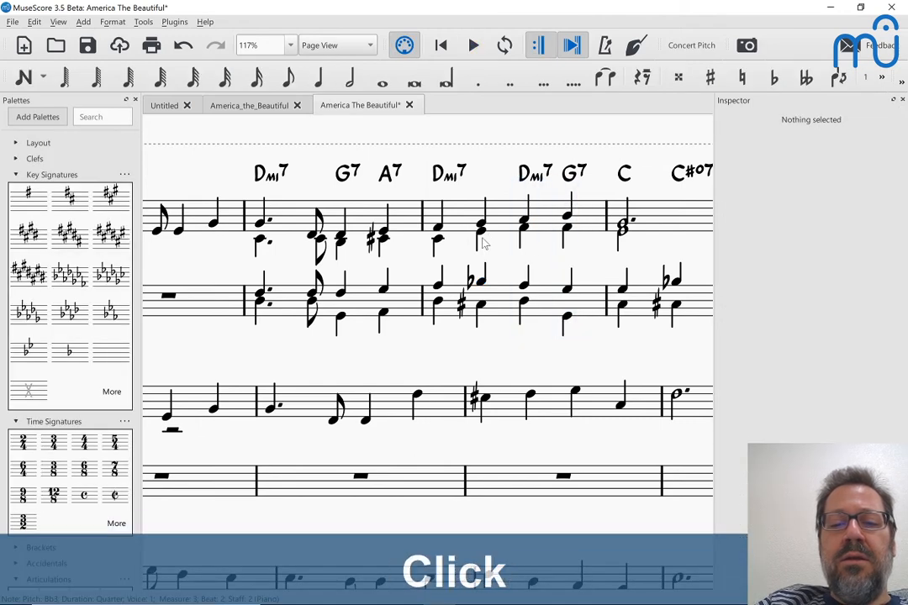
{"action": "left_click", "coordinate": [483, 235]}
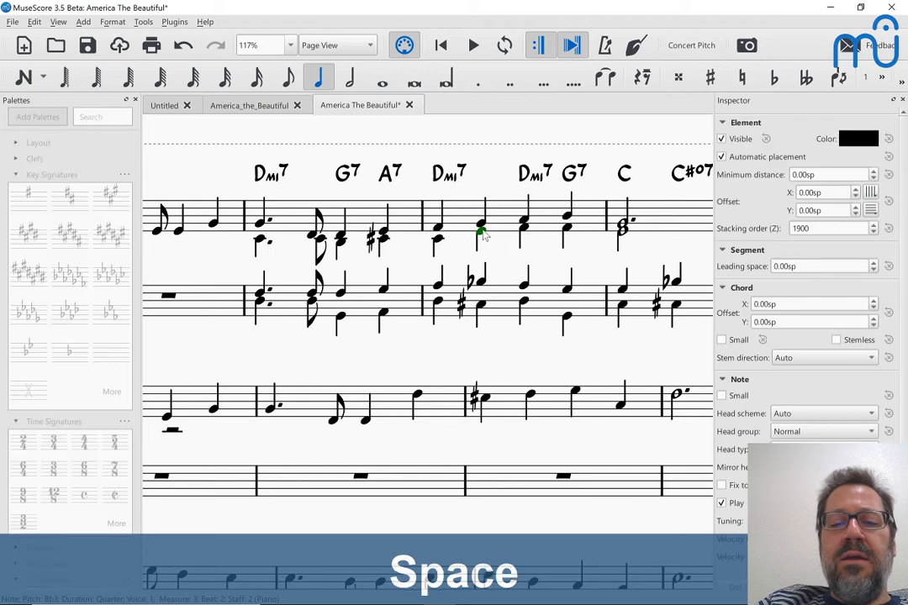
{"action": "key", "text": "space"}
{"action": "key", "text": "space"}
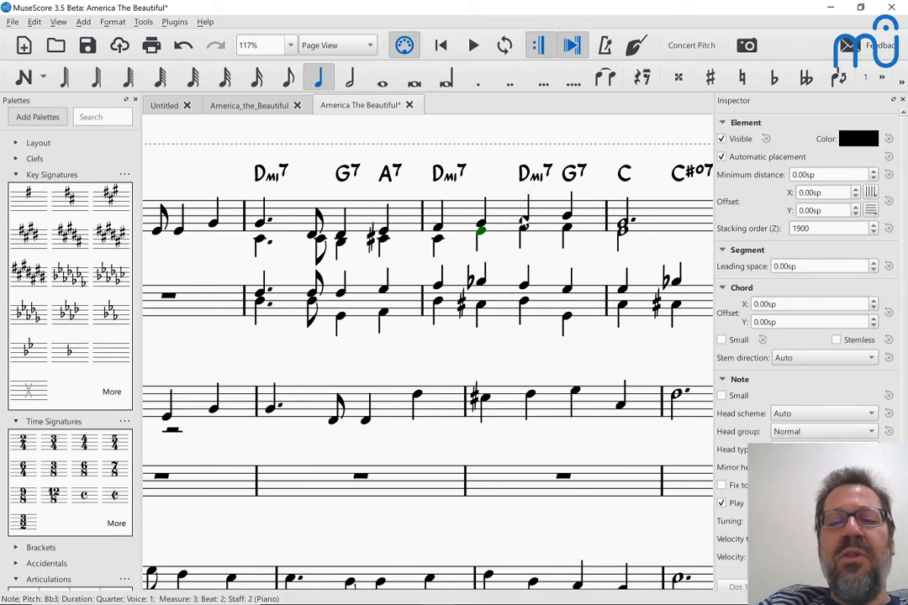
{"action": "left_click", "coordinate": [524, 221]}
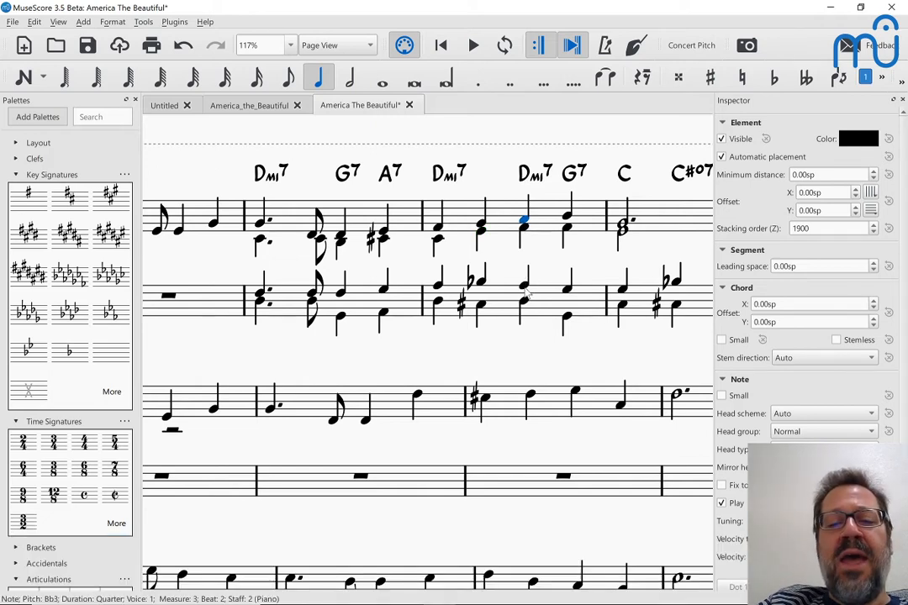
{"action": "left_click", "coordinate": [525, 290]}
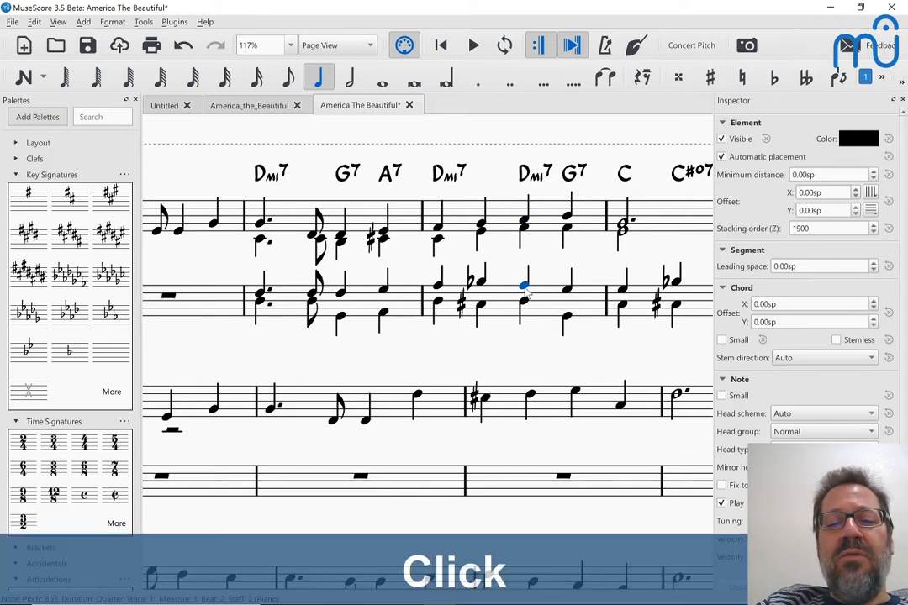
Raise the tenor note on beat 3 of measure 3 to C4, play it from beat 2, and add a natural sign to it
{"action": "key", "text": "Up"}
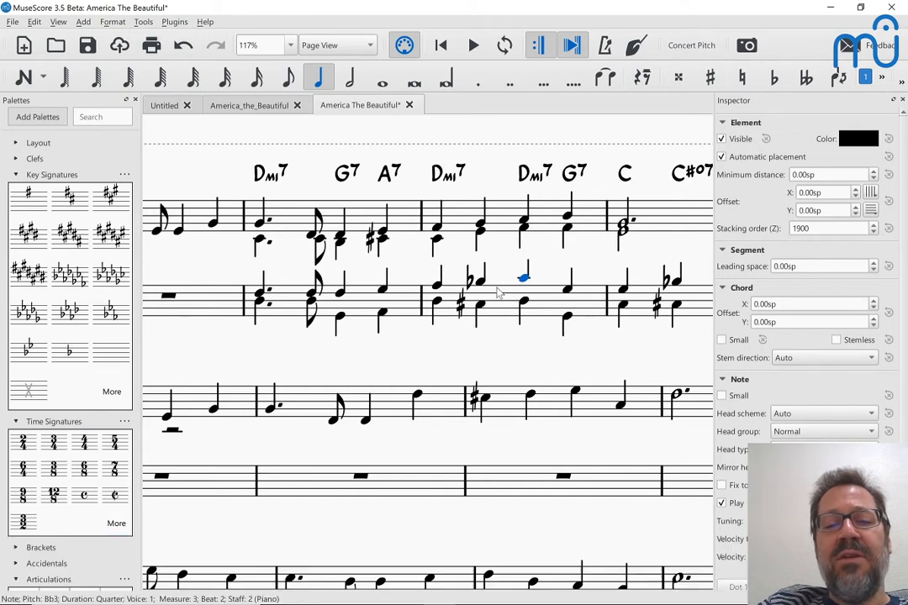
{"action": "left_click", "coordinate": [481, 283]}
{"action": "key", "text": "space"}
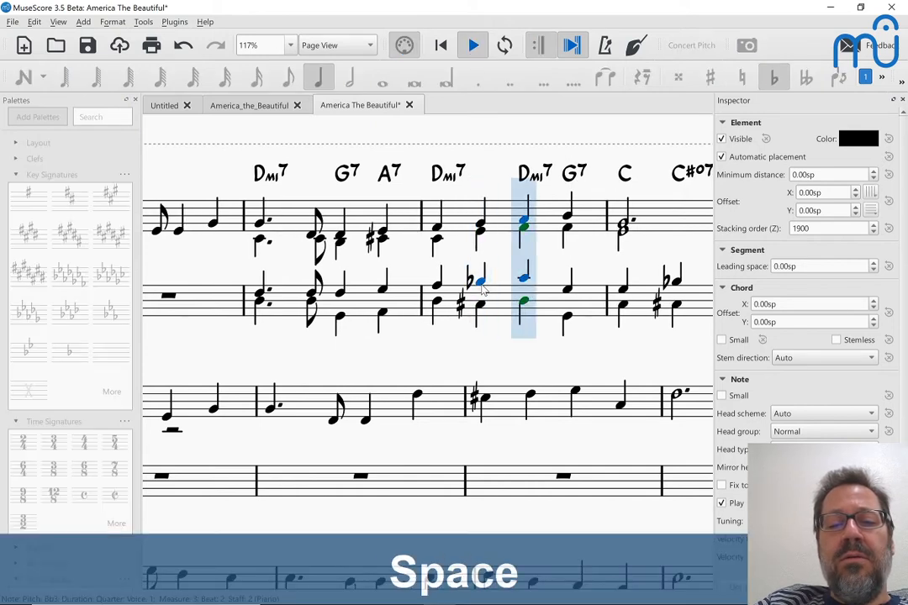
{"action": "key", "text": "space"}
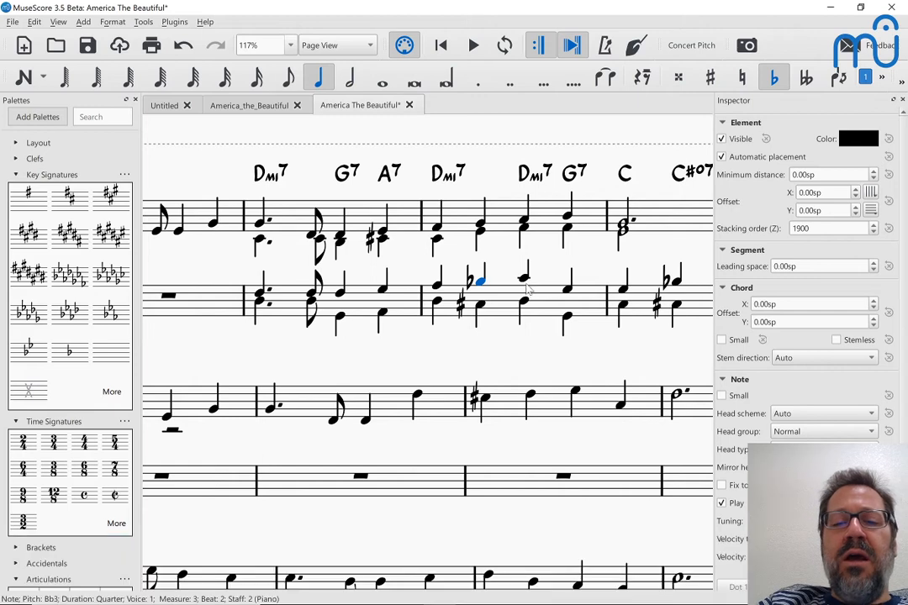
{"action": "left_click", "coordinate": [524, 279]}
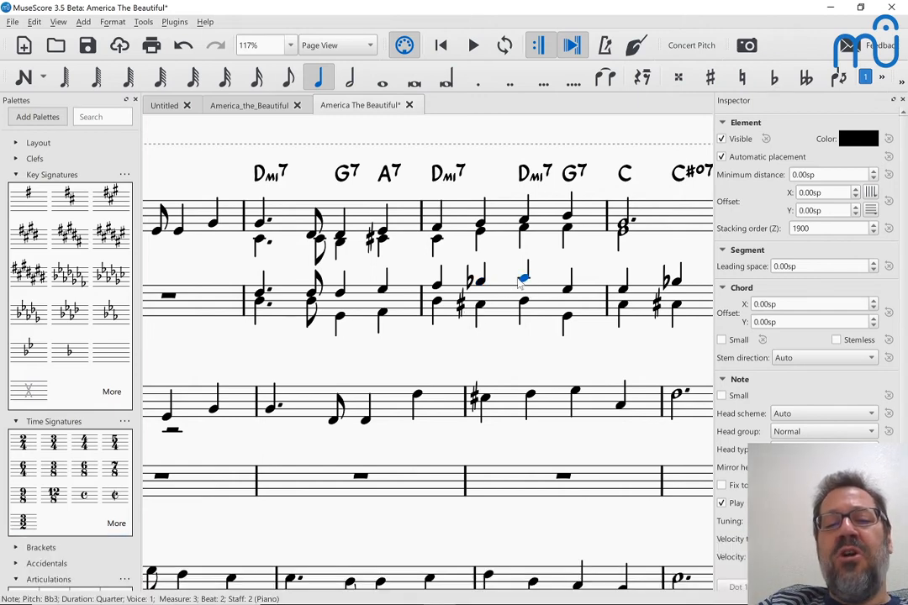
{"action": "left_click", "coordinate": [741, 78]}
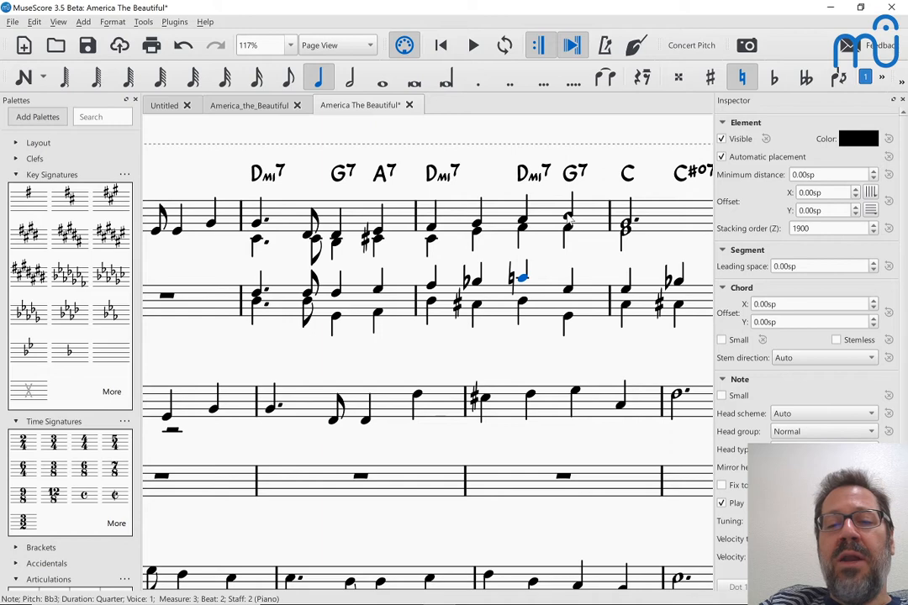
Raise the tenor note on beat 4 of measure 3 to D4 and play the measure from its first beat
{"action": "left_click", "coordinate": [569, 291]}
{"action": "key", "text": "Up"}
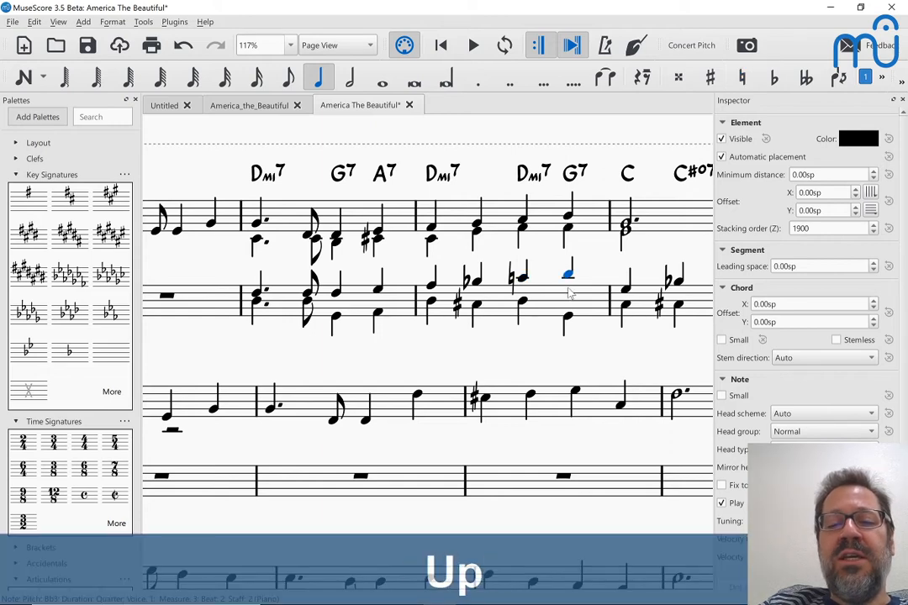
{"action": "left_click", "coordinate": [432, 287]}
{"action": "key", "text": "space"}
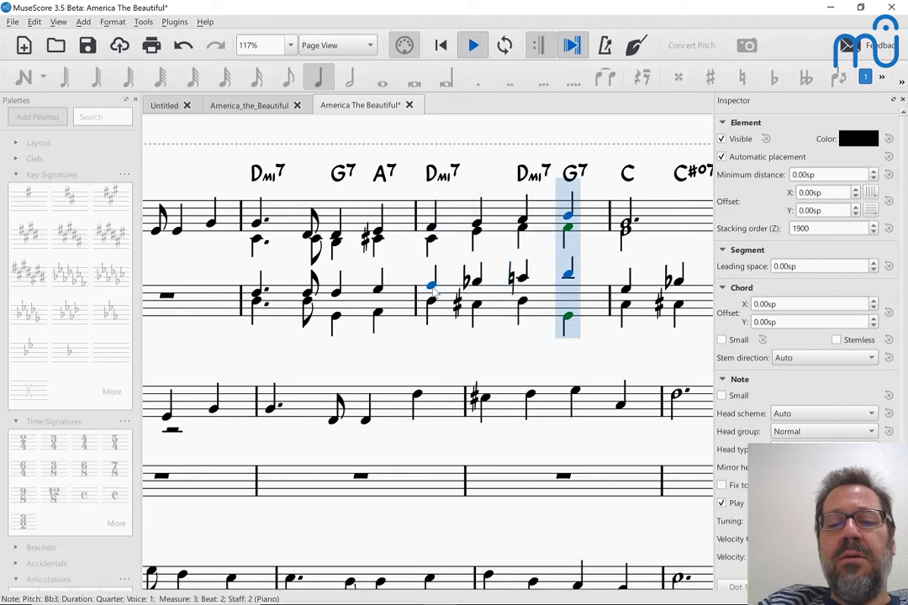
{"action": "key", "text": "space"}
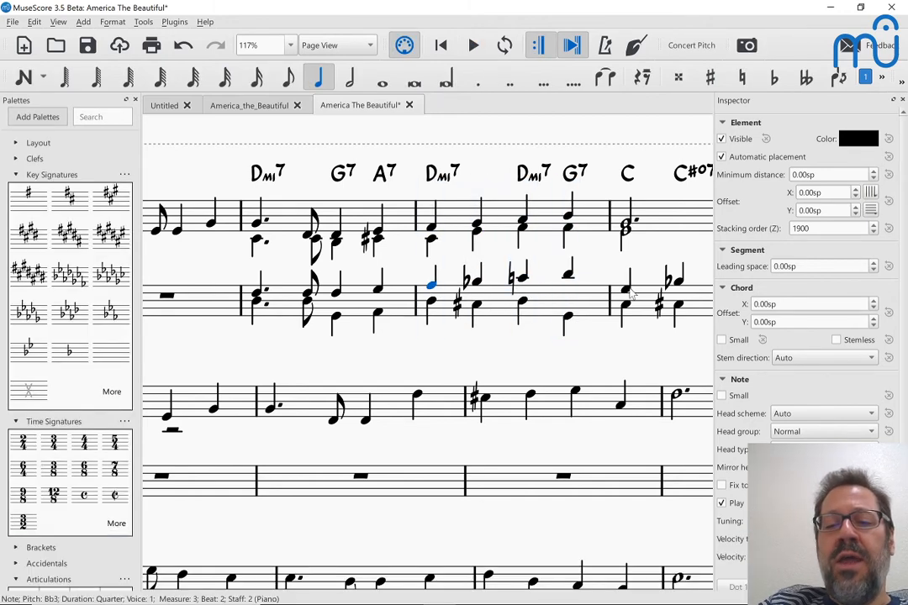
Raise the tenor note on beat 1 of measure 4 to C4 and play from beat 4 of measure 3
{"action": "left_click", "coordinate": [627, 289]}
{"action": "key", "text": "Up"}
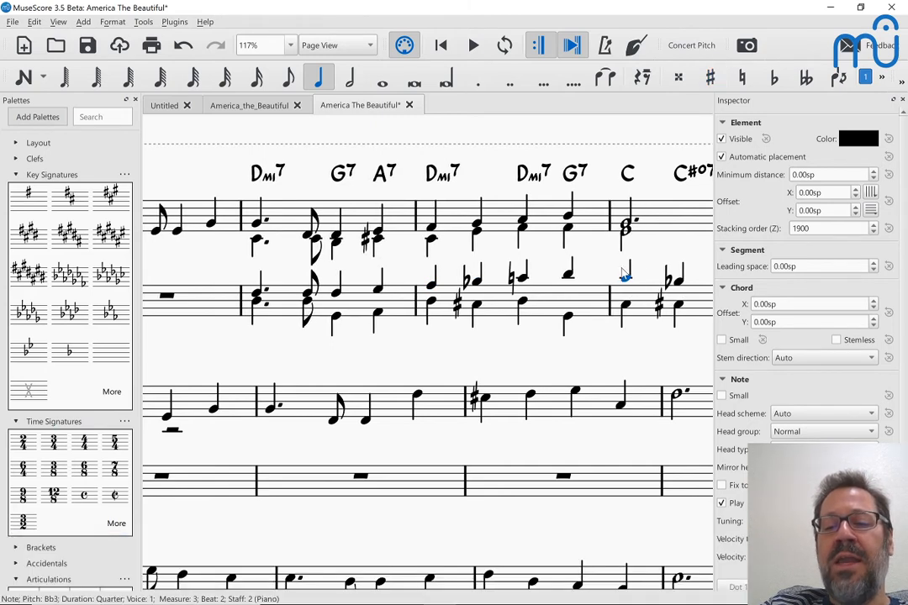
{"action": "left_click", "coordinate": [568, 277]}
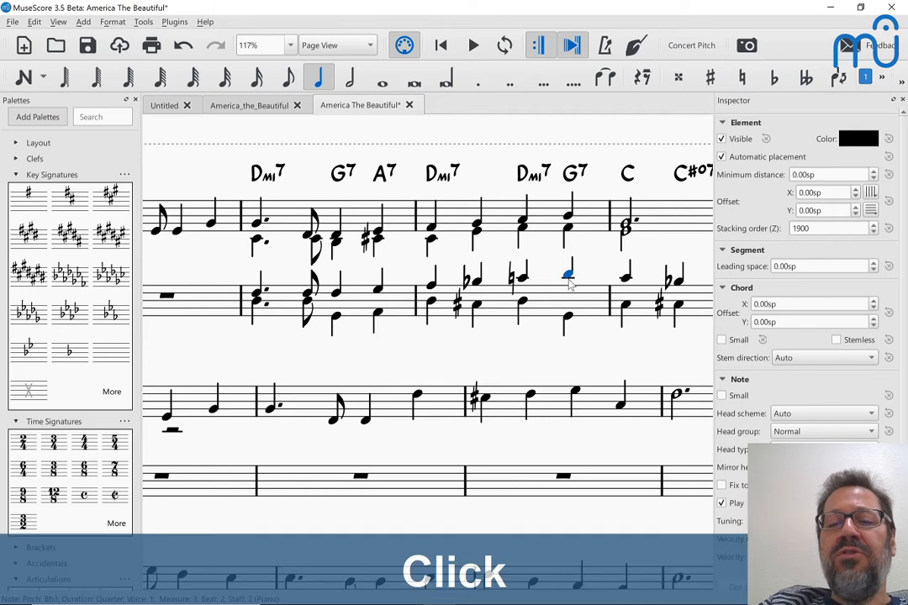
{"action": "key", "text": "space"}
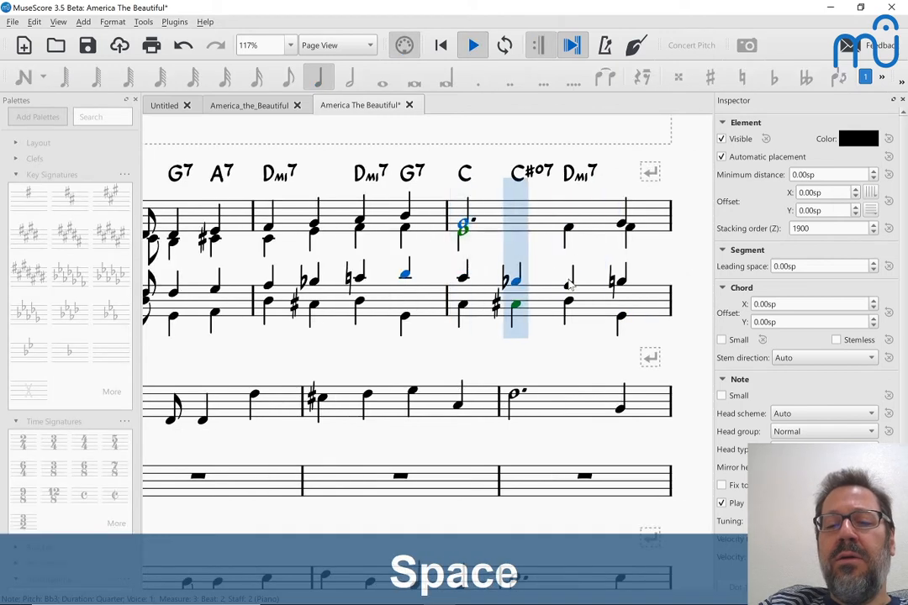
{"action": "key", "text": "space"}
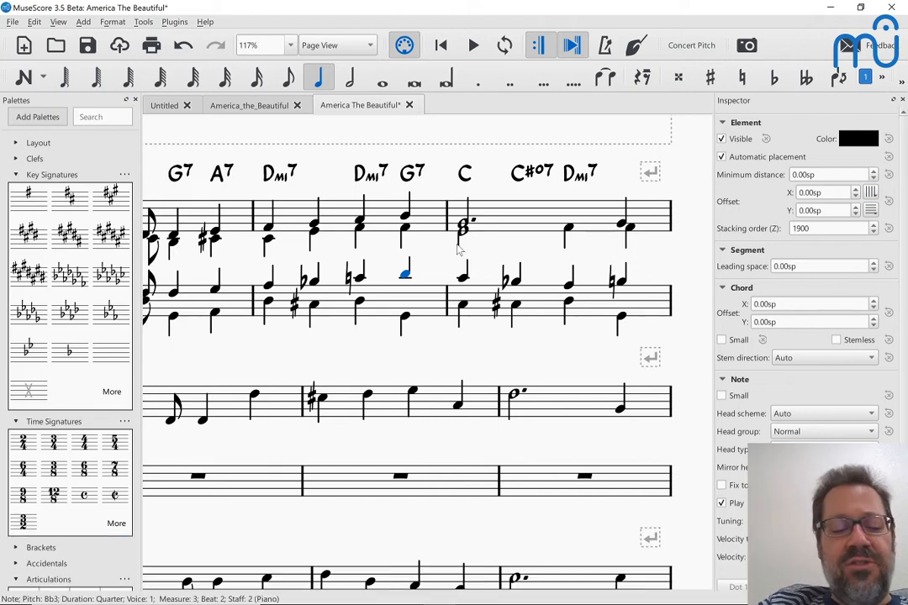
Add a C#o7 chord symbol above beat 2 of measure 3
{"action": "scroll", "coordinate": [458, 248], "scroll_direction": "left", "scroll_amount": 5}
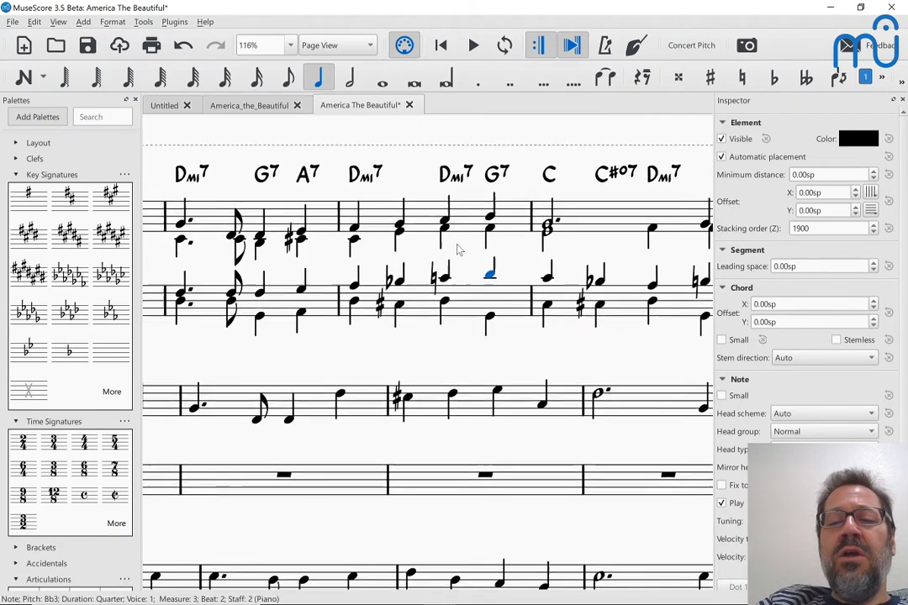
{"action": "scroll", "coordinate": [458, 249], "scroll_direction": "down", "scroll_amount": 3}
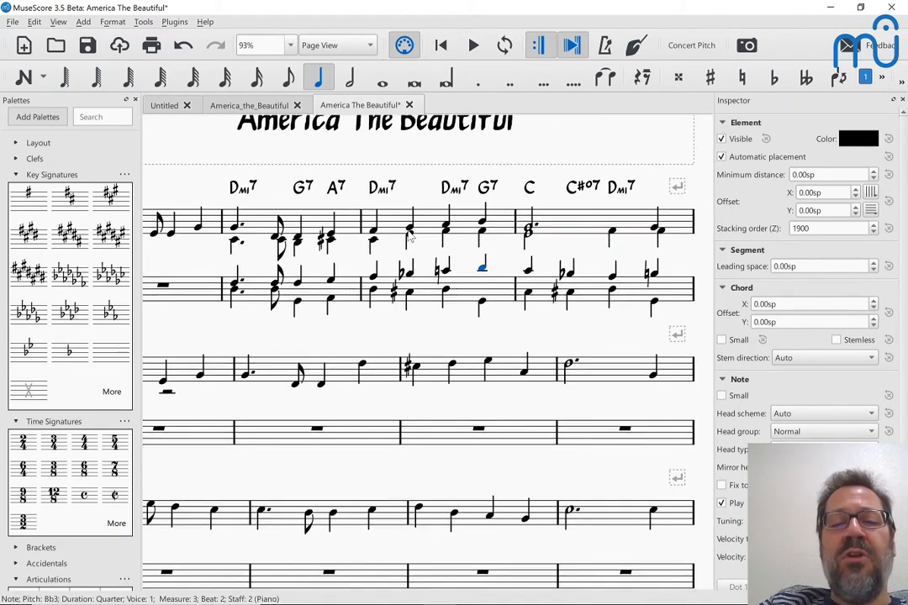
{"action": "left_click", "coordinate": [411, 232]}
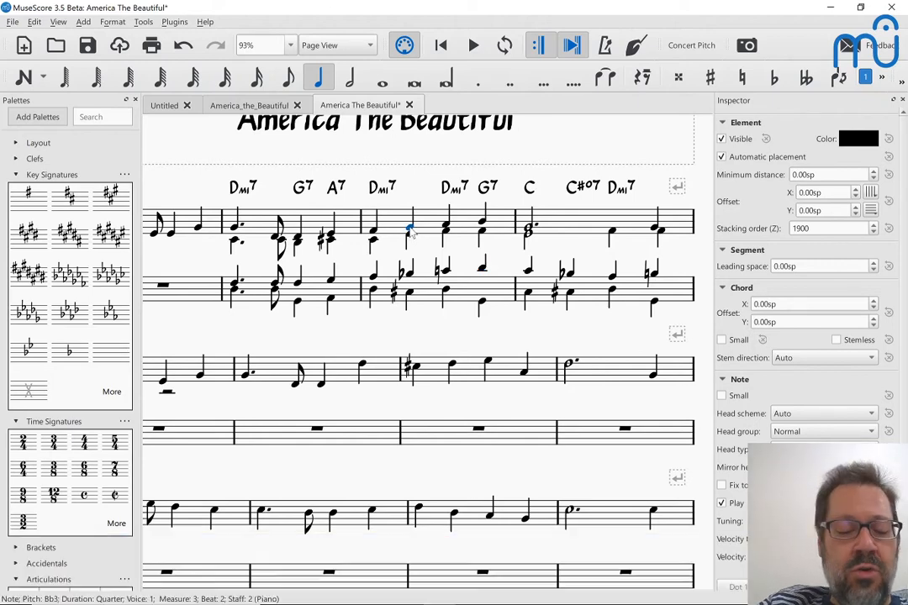
{"action": "key", "text": "ctrl+k"}
{"action": "type", "text": "C"}
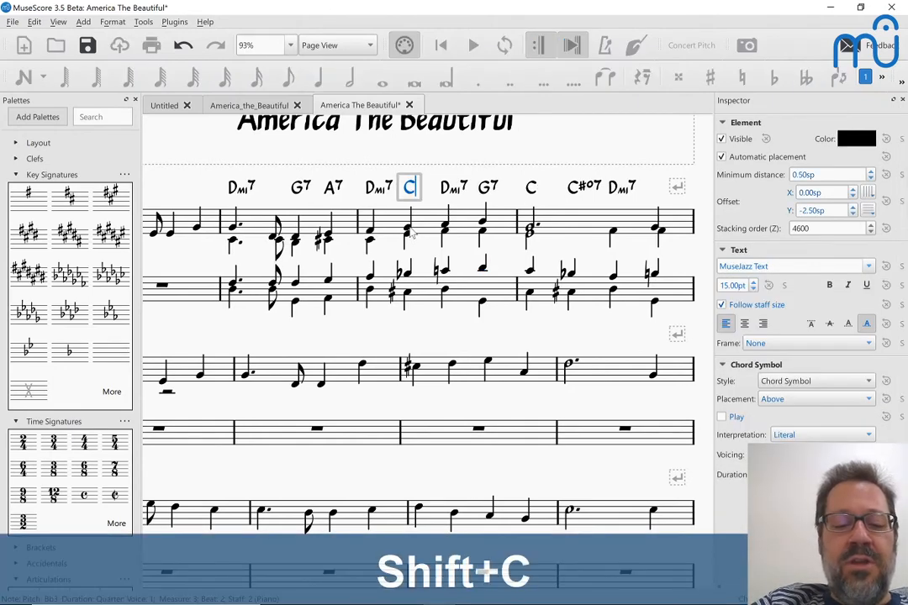
{"action": "type", "text": "#o7"}
{"action": "key", "text": "Escape"}
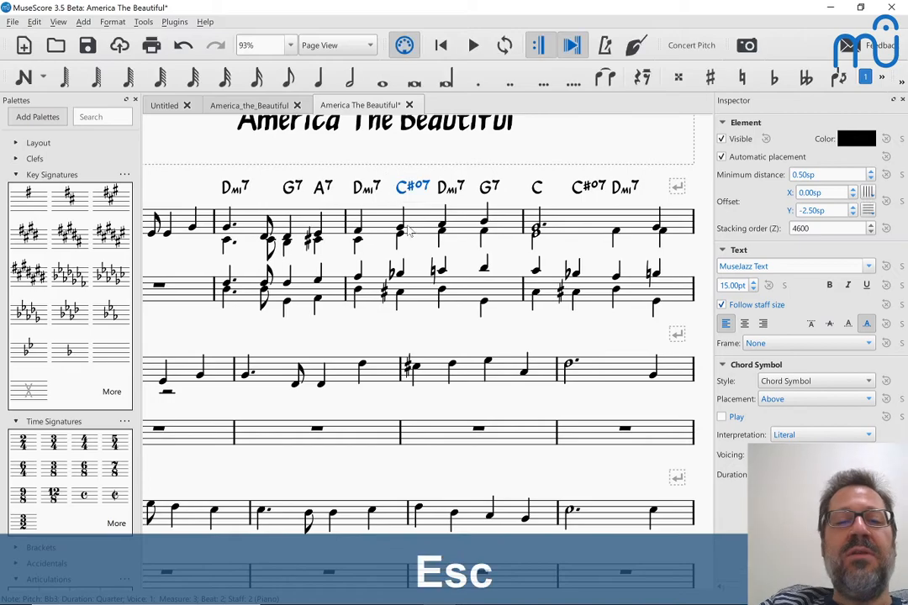
Try lower pitches for the bass eighth note in measure 2, stepping it down to F2 and up to G2
{"action": "scroll", "coordinate": [257, 221], "scroll_direction": "down", "scroll_amount": 4}
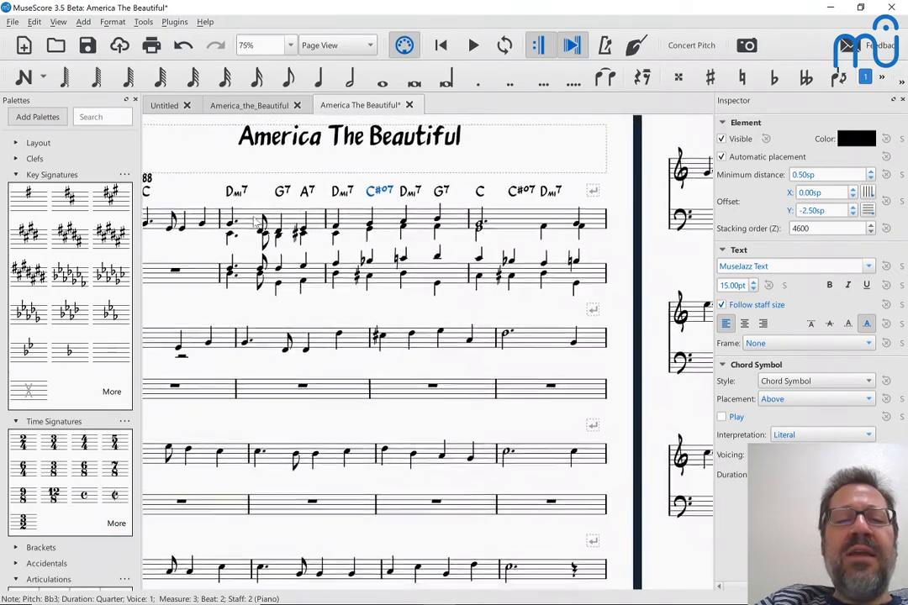
{"action": "scroll", "coordinate": [256, 221], "scroll_direction": "down", "scroll_amount": 1}
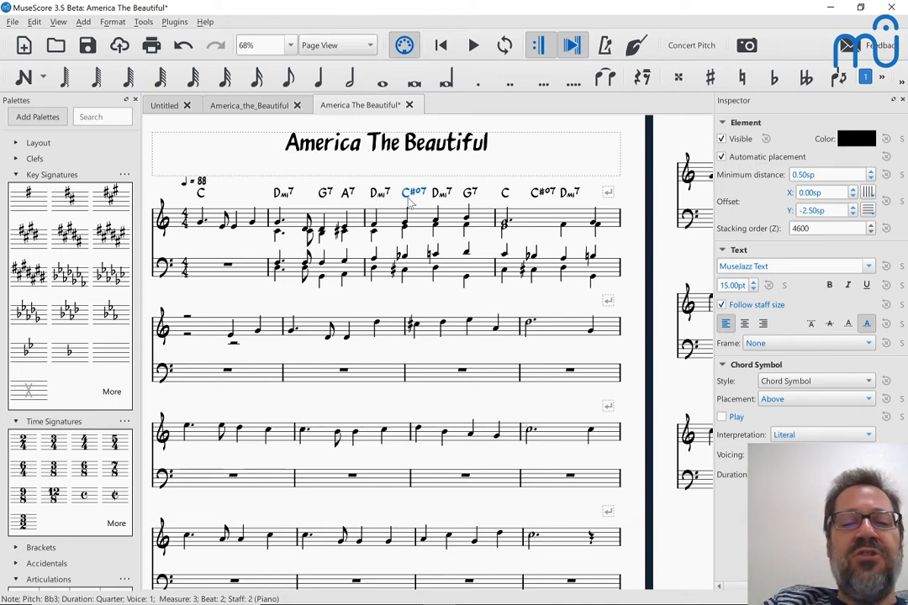
{"action": "left_click", "coordinate": [277, 196]}
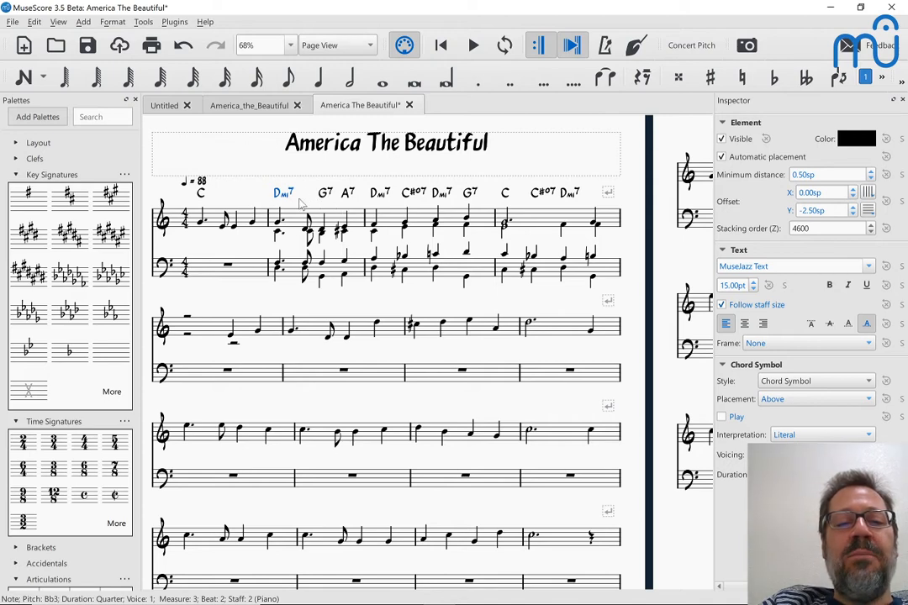
{"action": "left_click", "coordinate": [306, 273]}
{"action": "key", "text": "Down"}
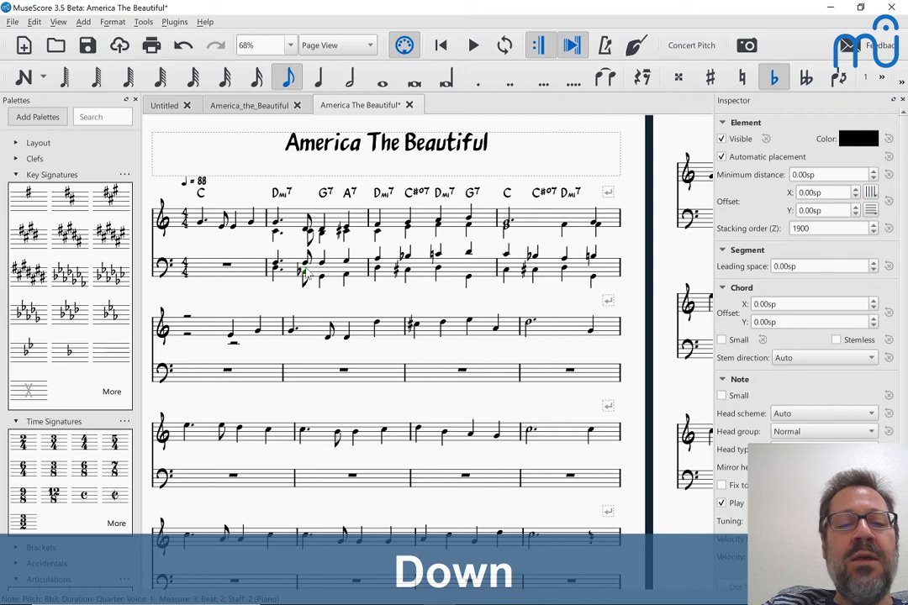
{"action": "key", "text": "Down"}
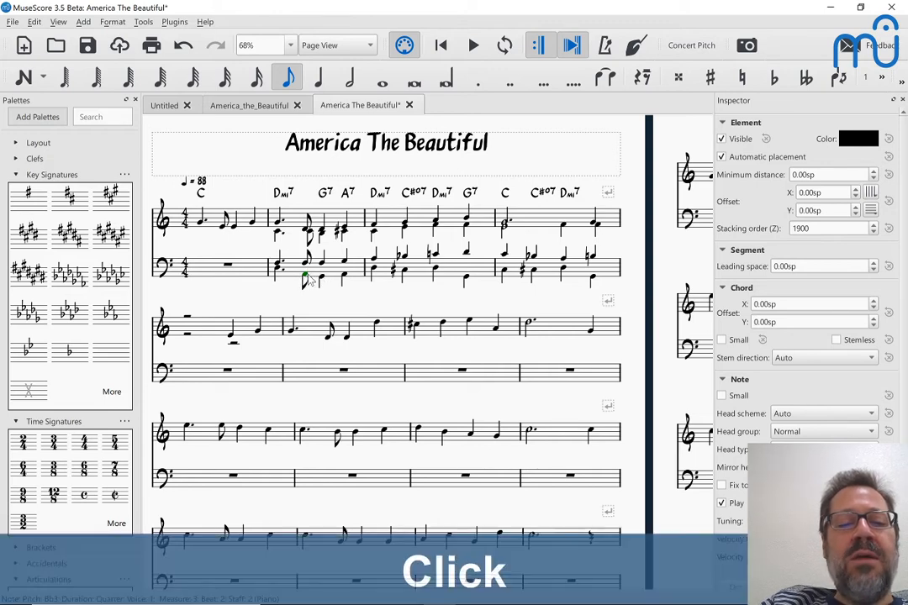
{"action": "key", "text": "Down"}
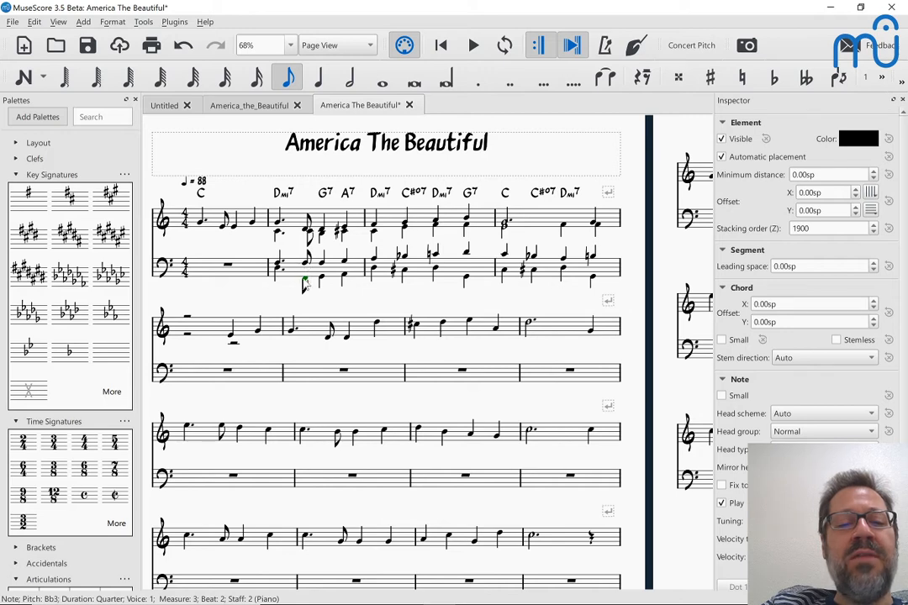
{"action": "left_click", "coordinate": [304, 282]}
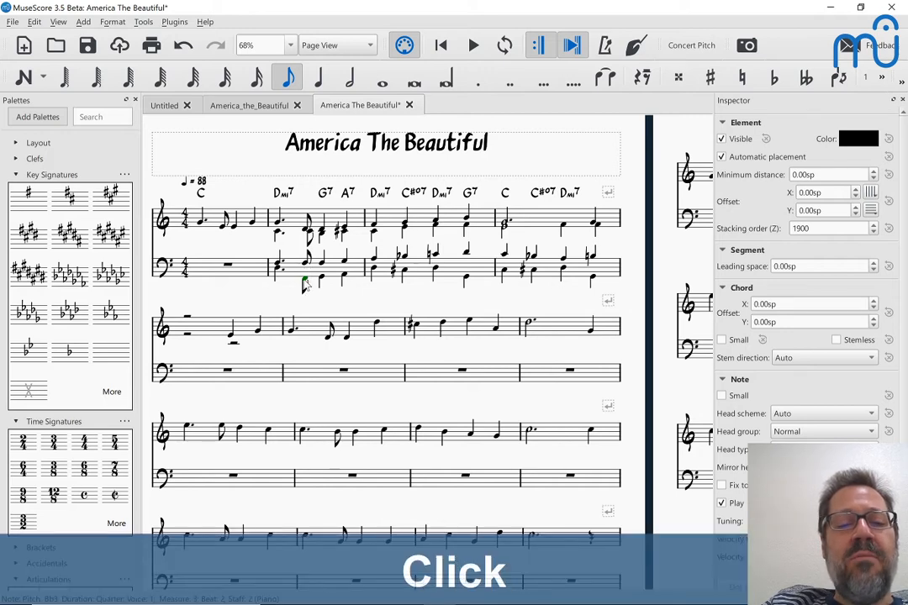
{"action": "key", "text": "Up"}
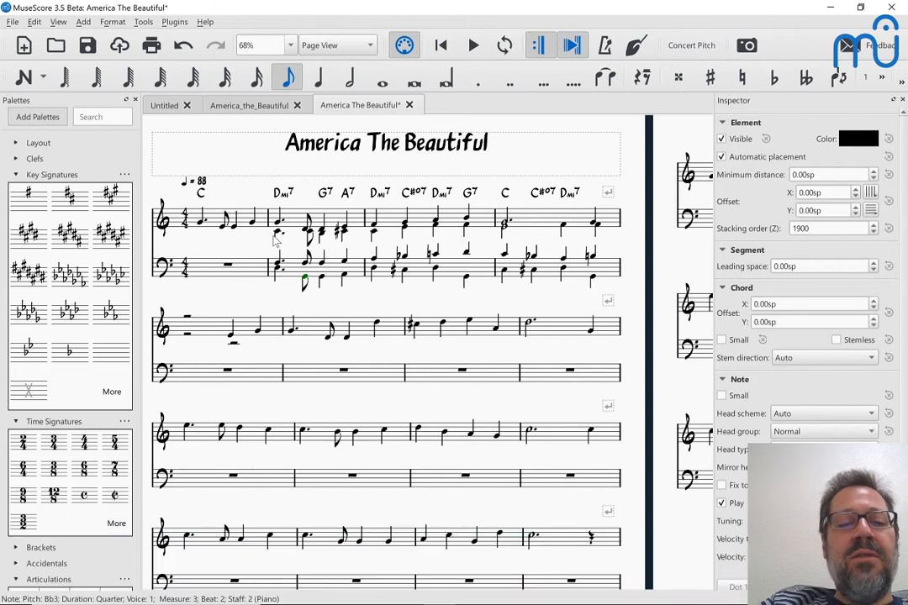
Audition the alto and tenor notes around the eighth note in measure 2 and set its bass note to A2
{"action": "left_click", "coordinate": [278, 235]}
{"action": "key", "text": "Right"}
{"action": "key", "text": "Right"}
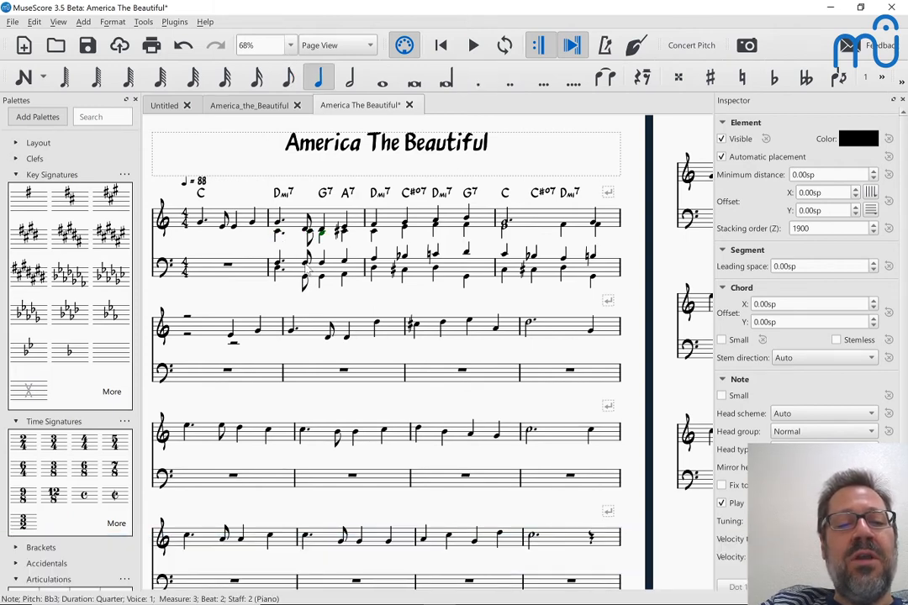
{"action": "left_click", "coordinate": [305, 262]}
{"action": "left_click", "coordinate": [305, 282]}
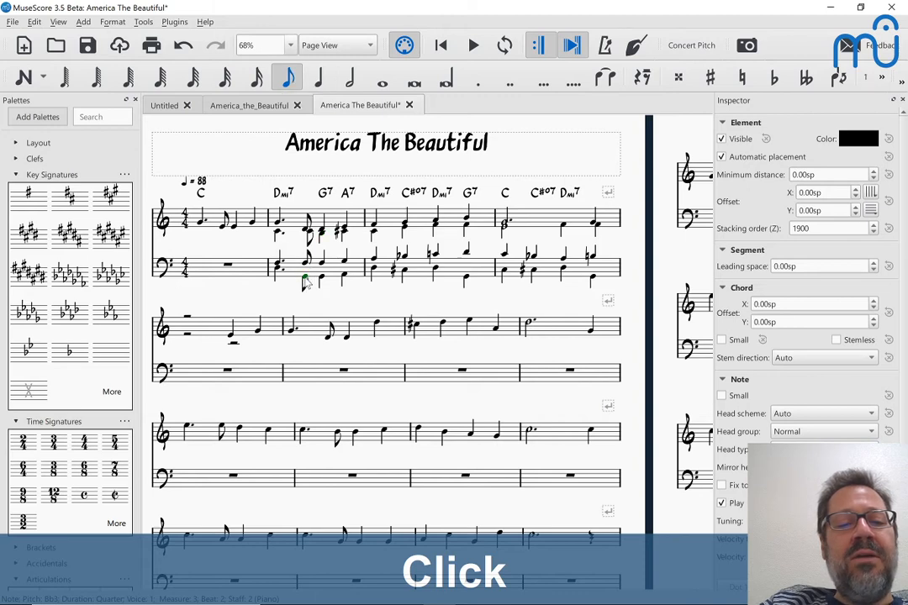
{"action": "key", "text": "Up"}
{"action": "key", "text": "Up"}
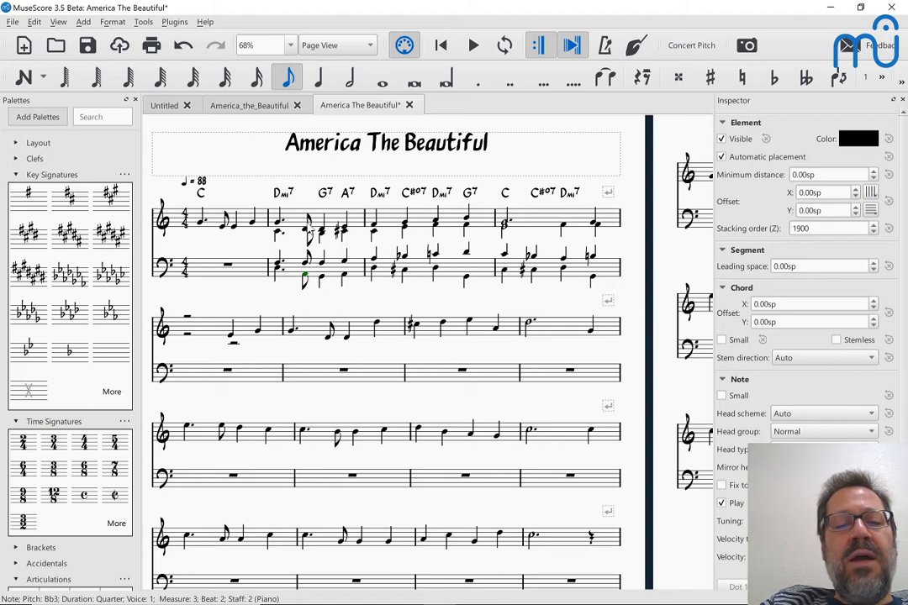
Audition the soprano eighth note in measure 2 and play the passage from the start of that measure into measure 4
{"action": "left_click", "coordinate": [306, 229]}
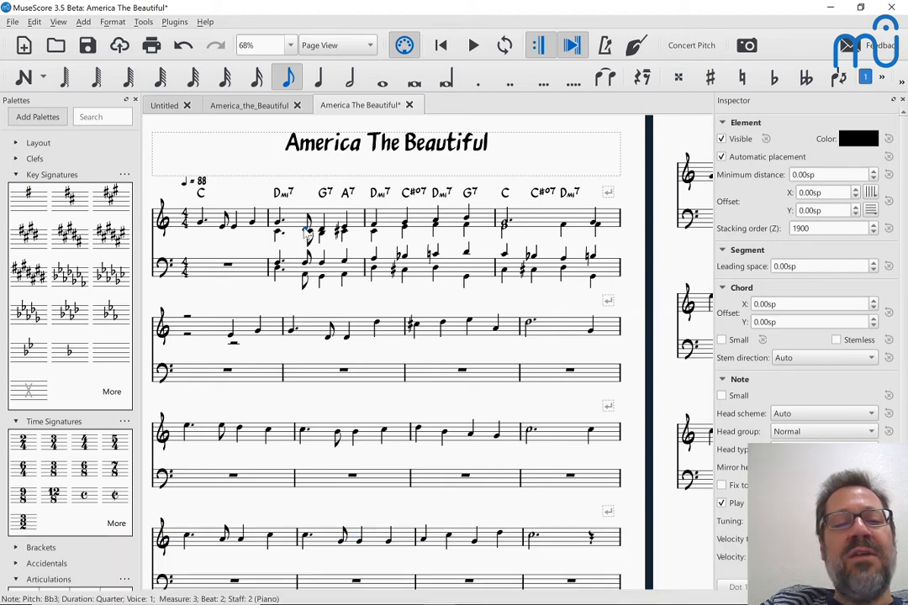
{"action": "left_click", "coordinate": [280, 269]}
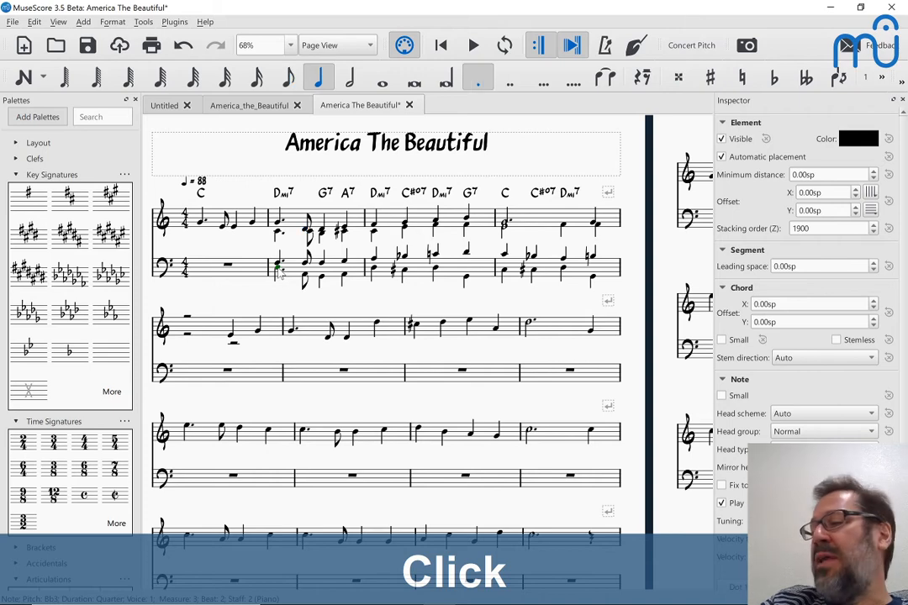
{"action": "key", "text": "space"}
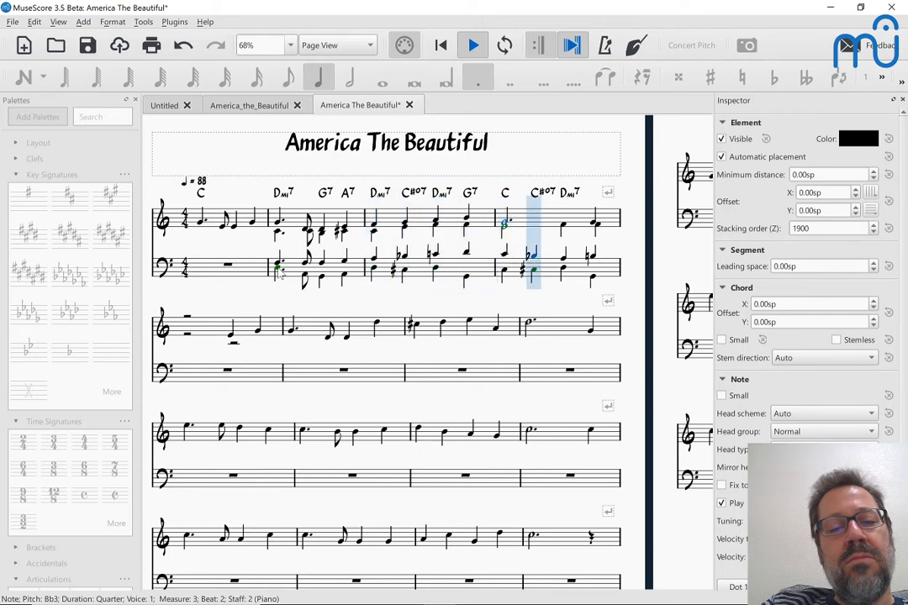
{"action": "key", "text": "space"}
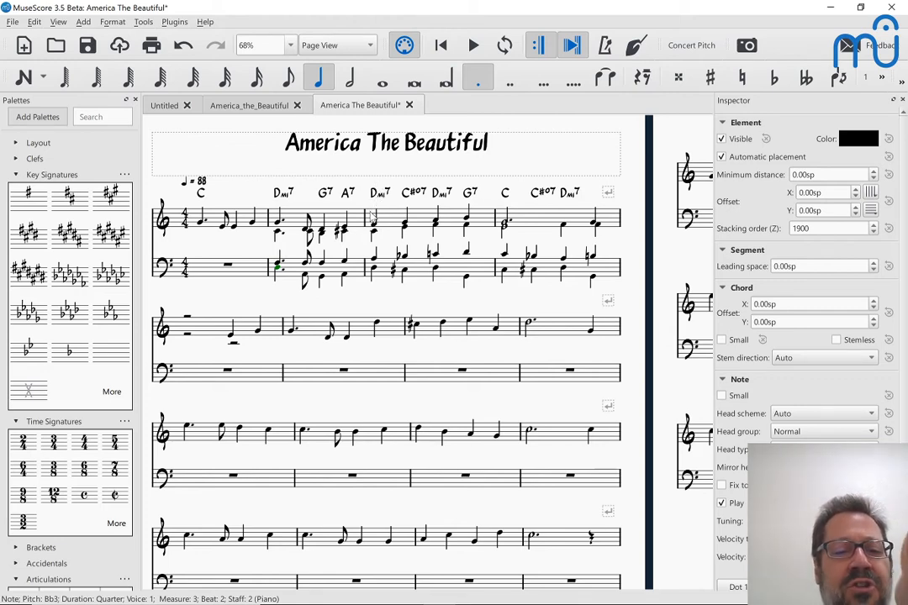
{"action": "left_click", "coordinate": [377, 215]}
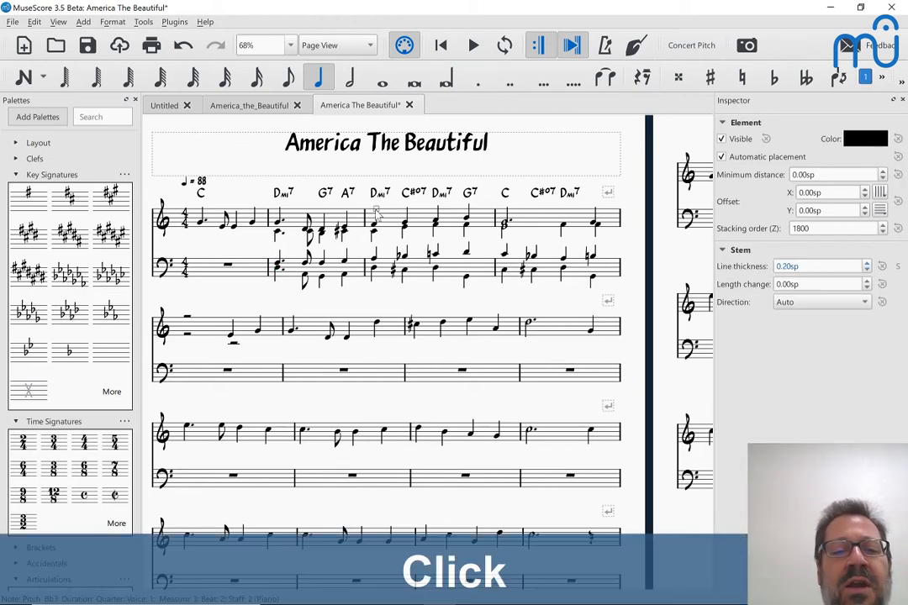
{"action": "left_click", "coordinate": [382, 199]}
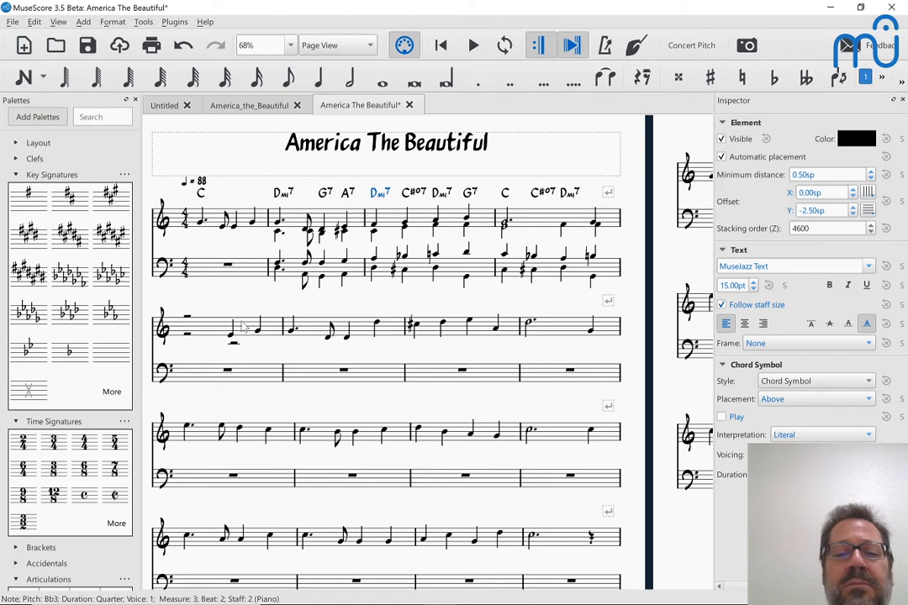
{"action": "left_click", "coordinate": [187, 331]}
{"action": "key", "text": "Escape"}
{"action": "left_click", "coordinate": [231, 337]}
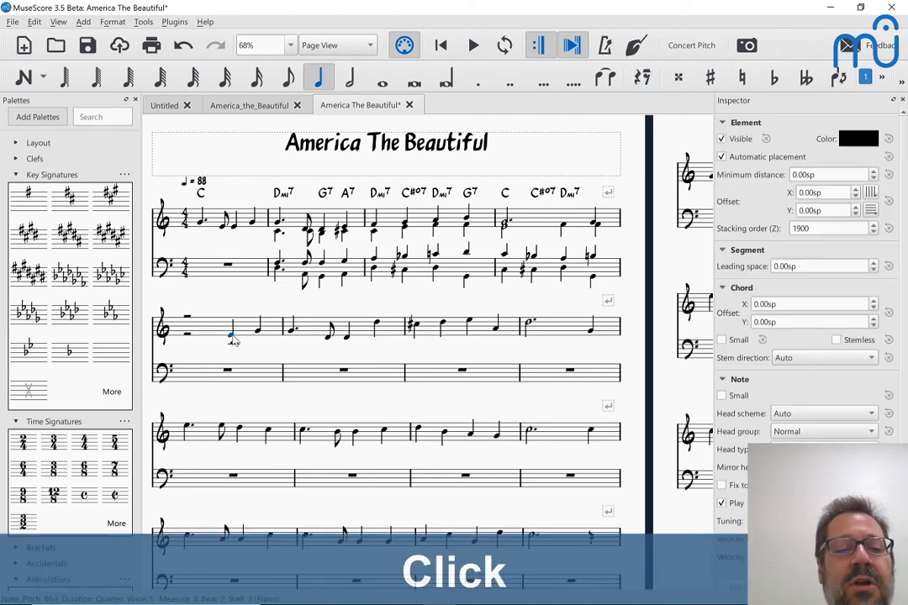
Enter a dotted quarter note G and an eighth note E at the start of the measure 5 melody
{"action": "key", "text": "Left"}
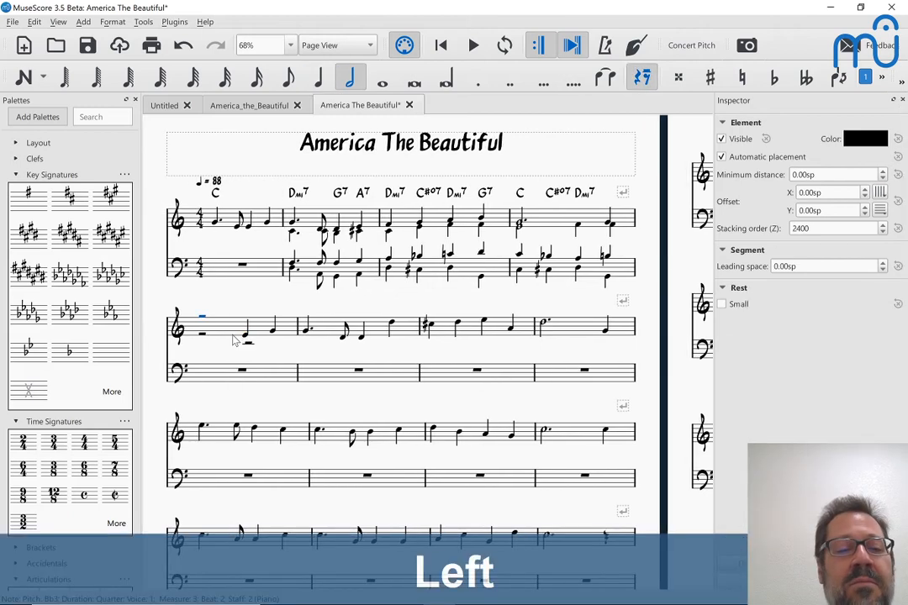
{"action": "key", "text": "g"}
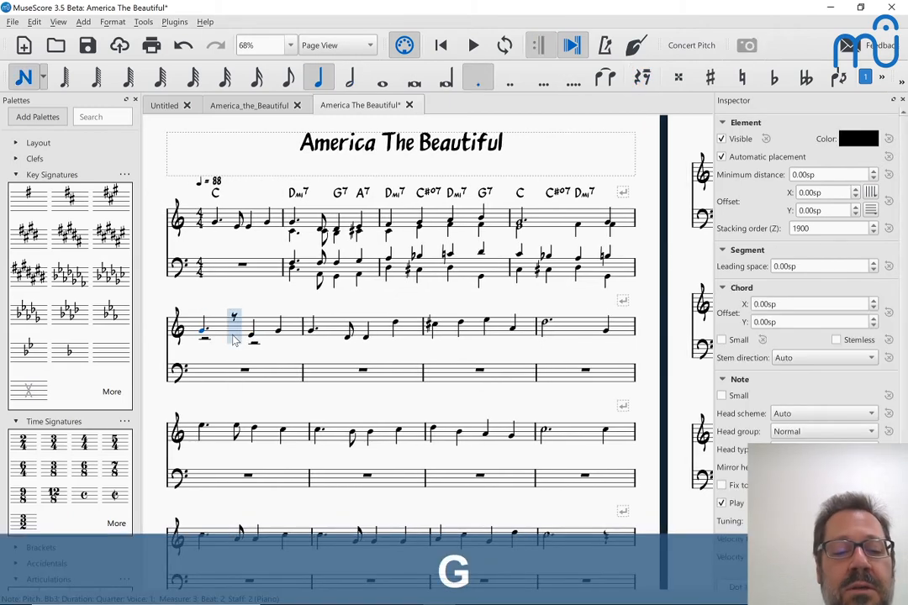
{"action": "key", "text": "4"}
{"action": "key", "text": "e"}
{"action": "key", "text": "Escape"}
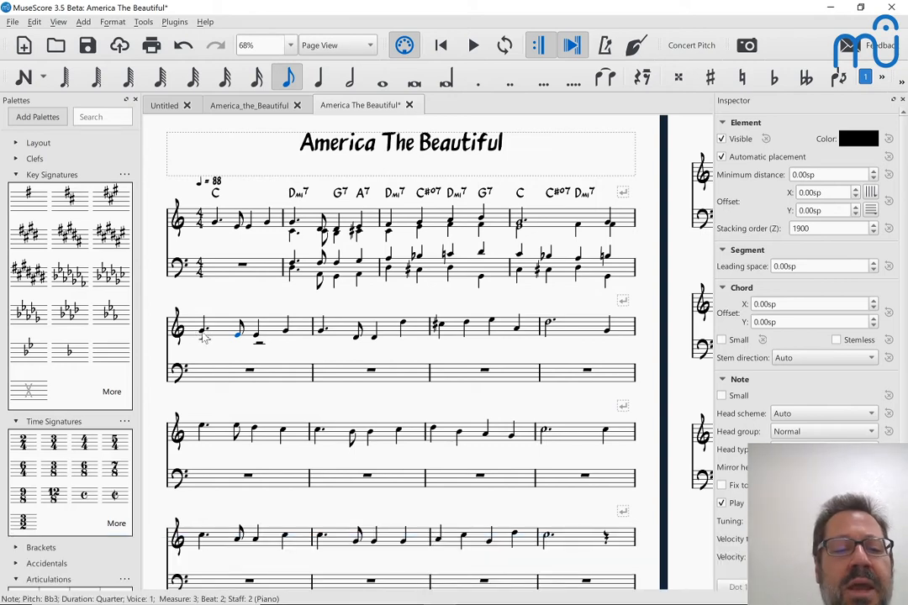
Add a C chord symbol above the first note of measure 5 with its playback enabled
{"action": "left_click", "coordinate": [203, 333]}
{"action": "key", "text": "ctrl+k"}
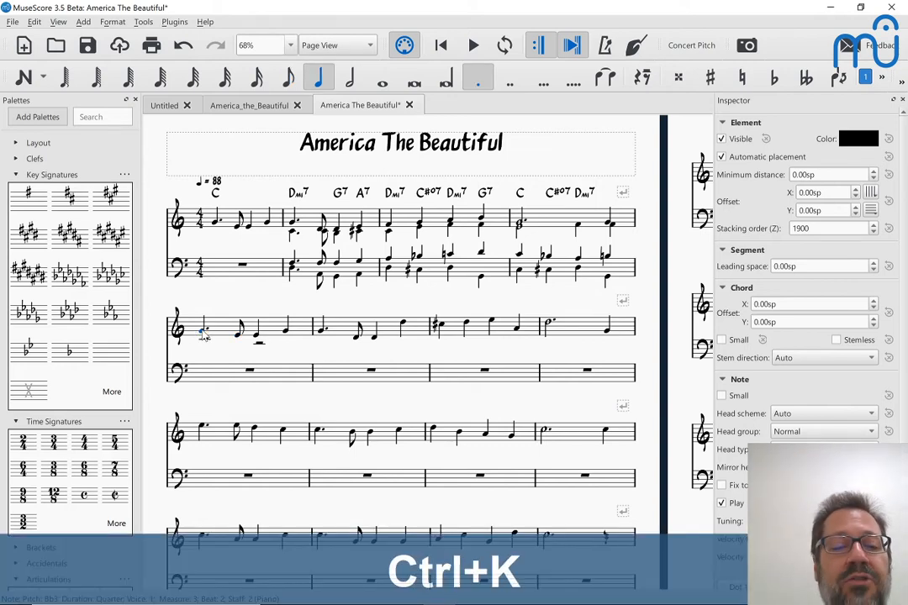
{"action": "type", "text": "C"}
{"action": "key", "text": "Escape"}
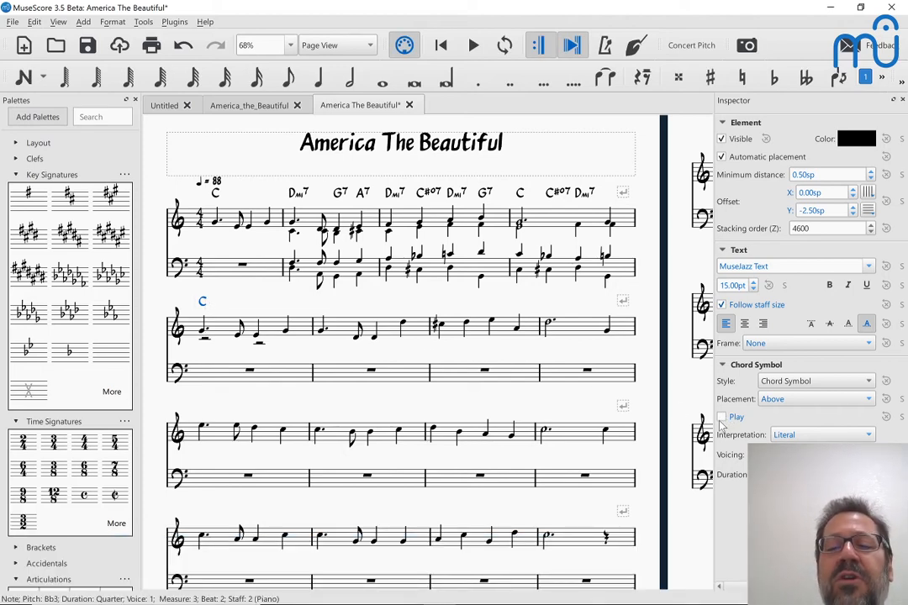
{"action": "left_click", "coordinate": [721, 418]}
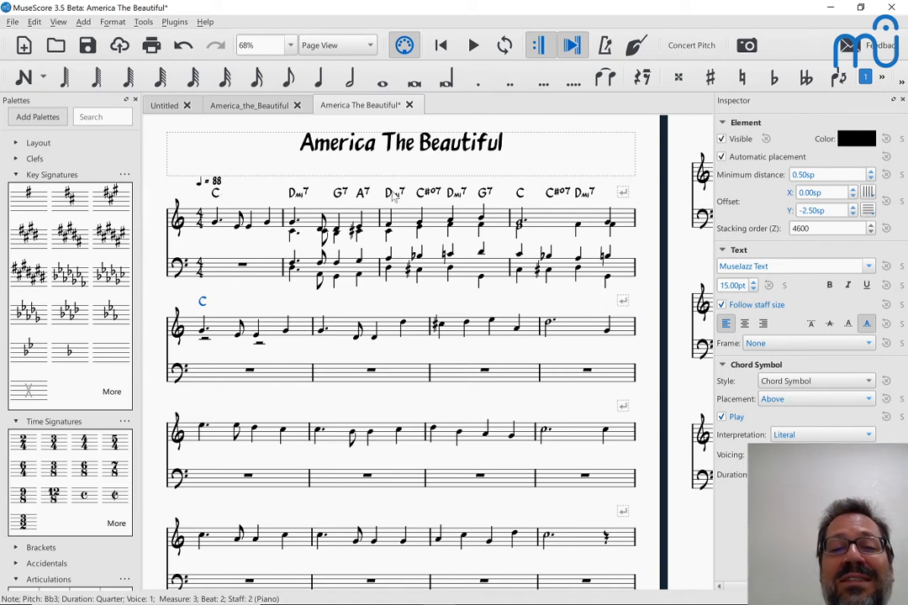
Try range selections over the chord symbols of measures 2 to 4, the melody of measures 6 to 8 and notes across measures 5 and 6
{"action": "left_click", "coordinate": [299, 194]}
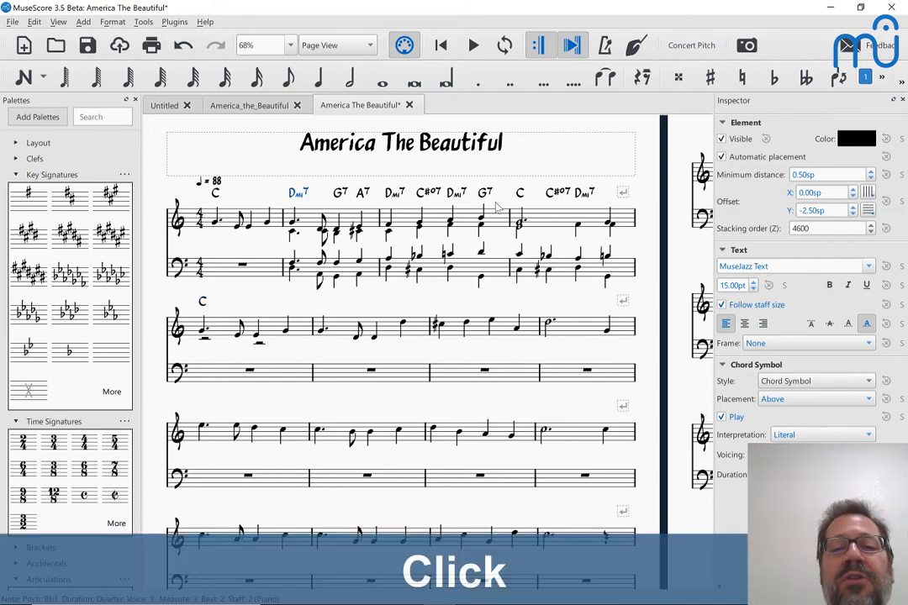
{"action": "left_click", "coordinate": [588, 195], "text": "shift"}
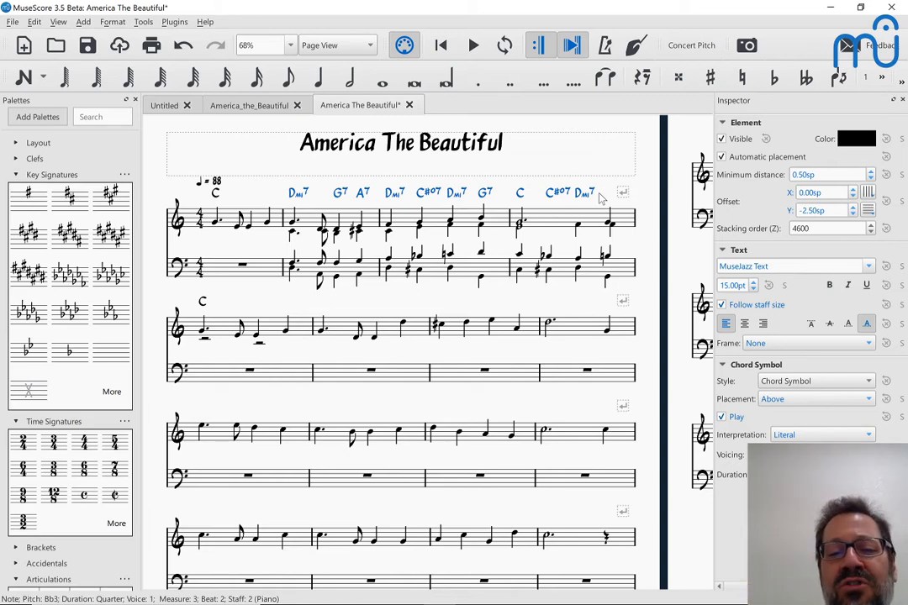
{"action": "left_click", "coordinate": [340, 337]}
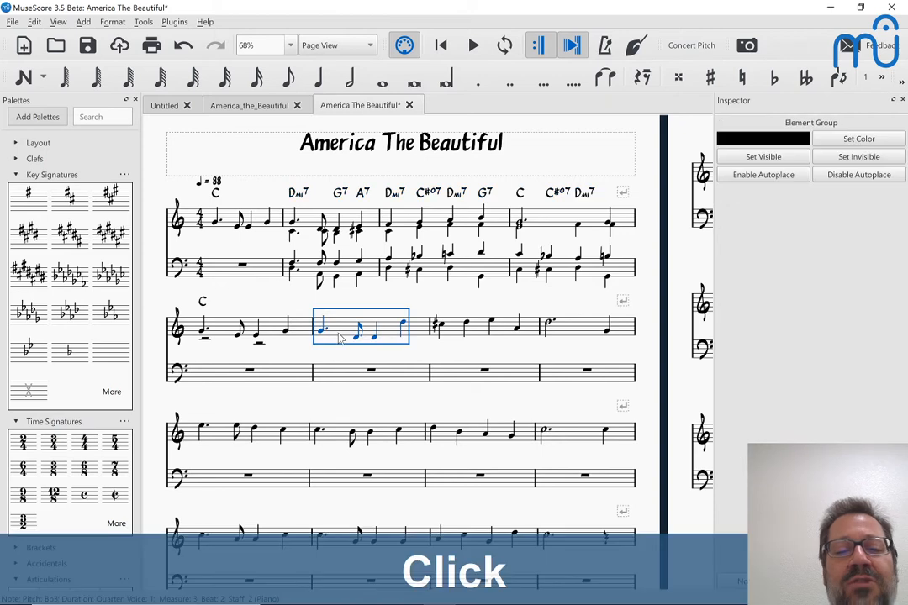
{"action": "left_click", "coordinate": [579, 336], "text": "shift"}
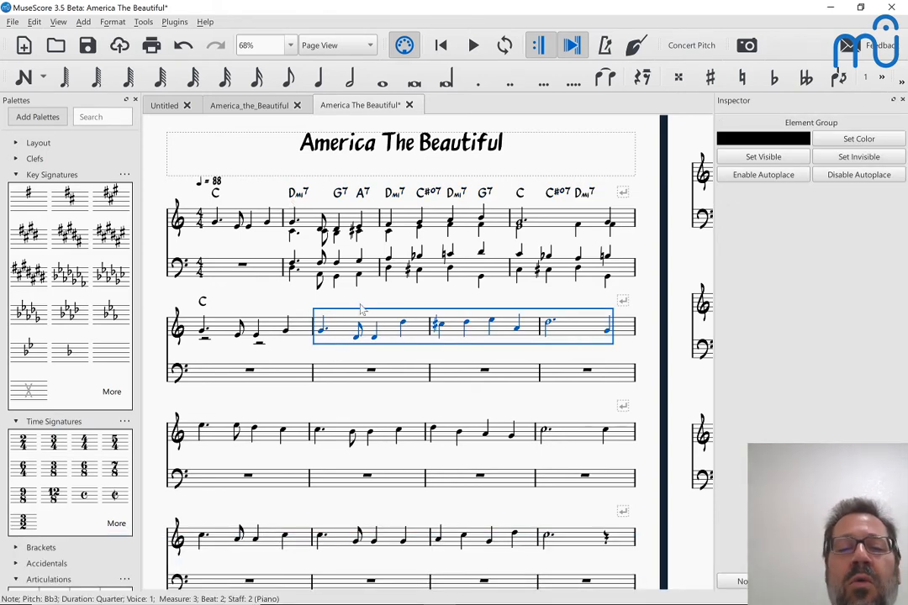
{"action": "left_click", "coordinate": [256, 338]}
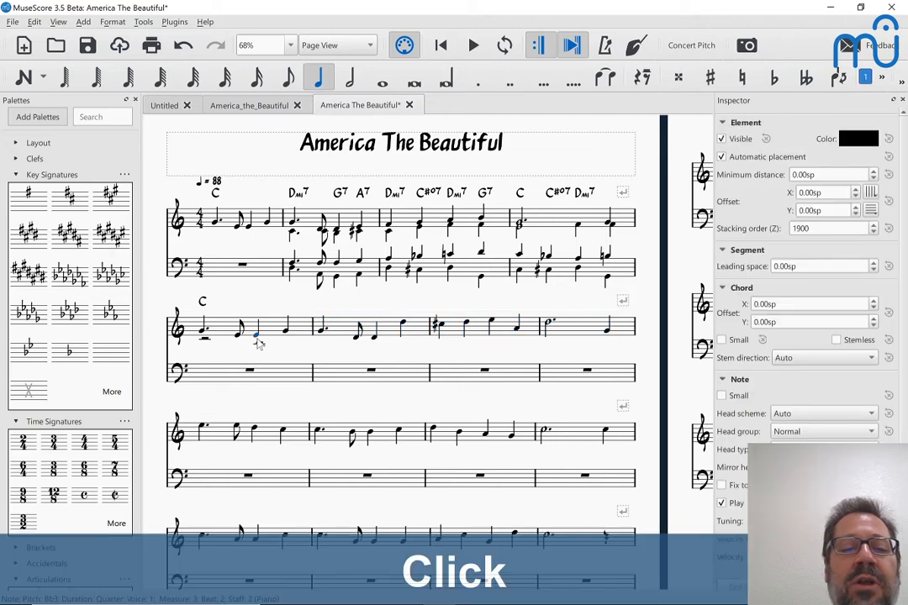
{"action": "left_click", "coordinate": [358, 338], "text": "shift"}
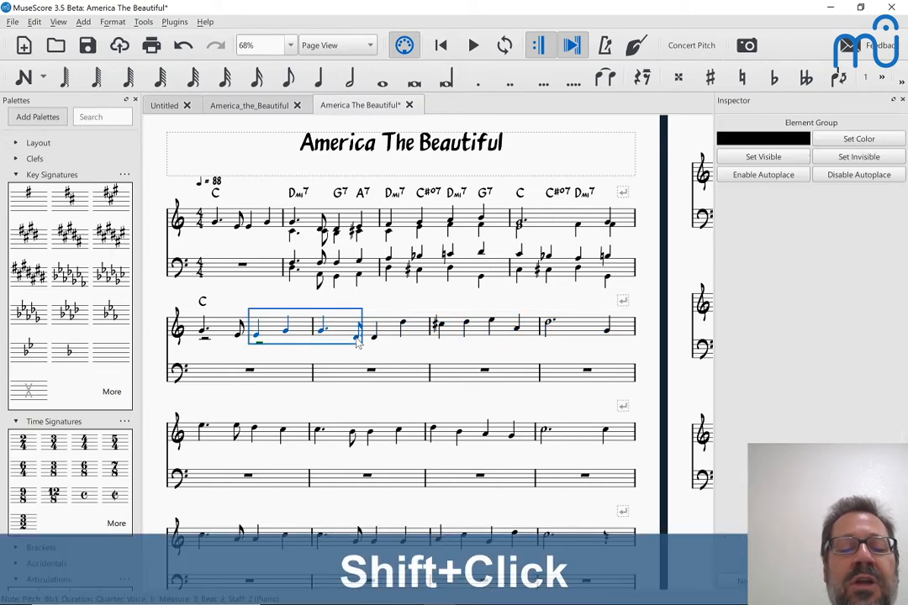
Turn off playback for all chord symbols from the first Dmi7 in measure 2 through the Dmi7 in measure 4
{"action": "left_click", "coordinate": [299, 192]}
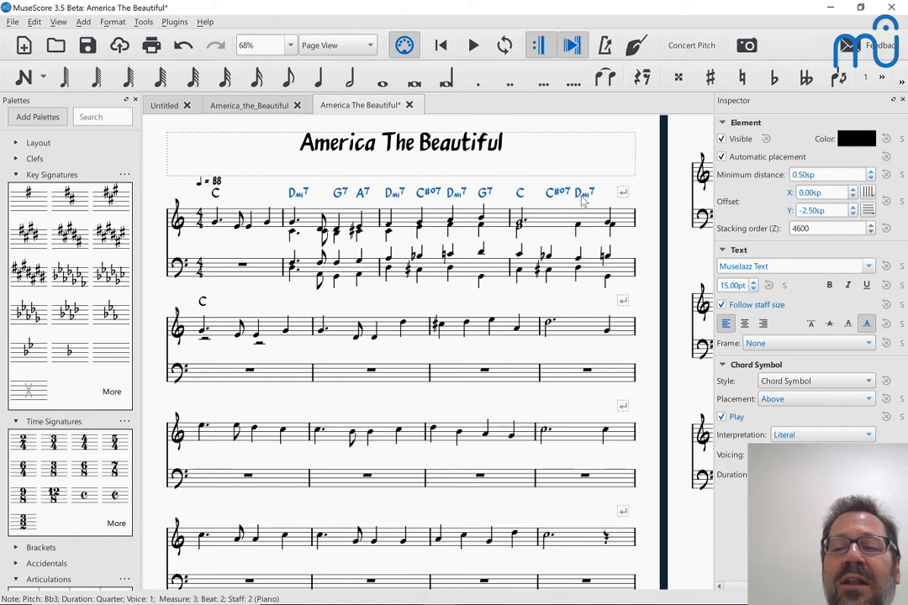
{"action": "left_click", "coordinate": [721, 417]}
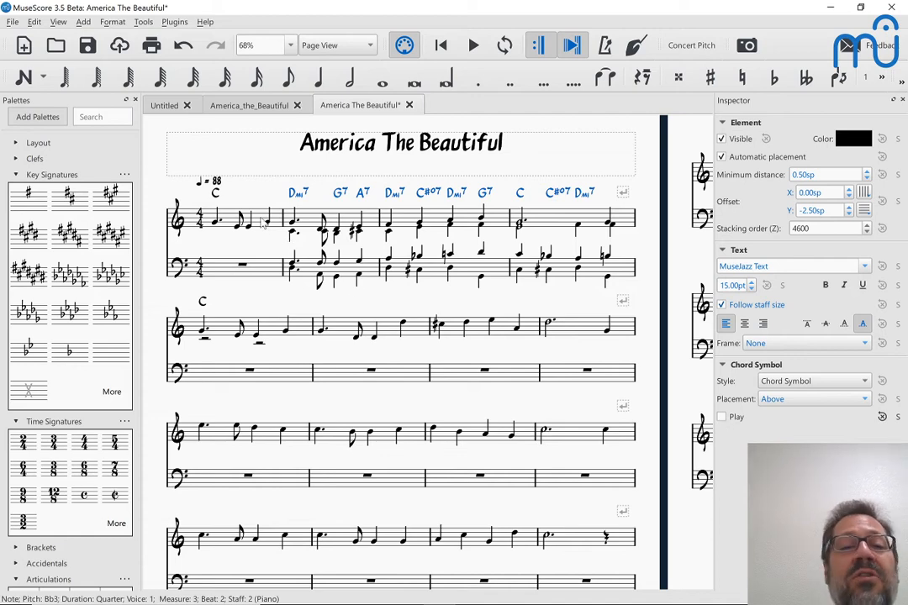
{"action": "left_click", "coordinate": [215, 201]}
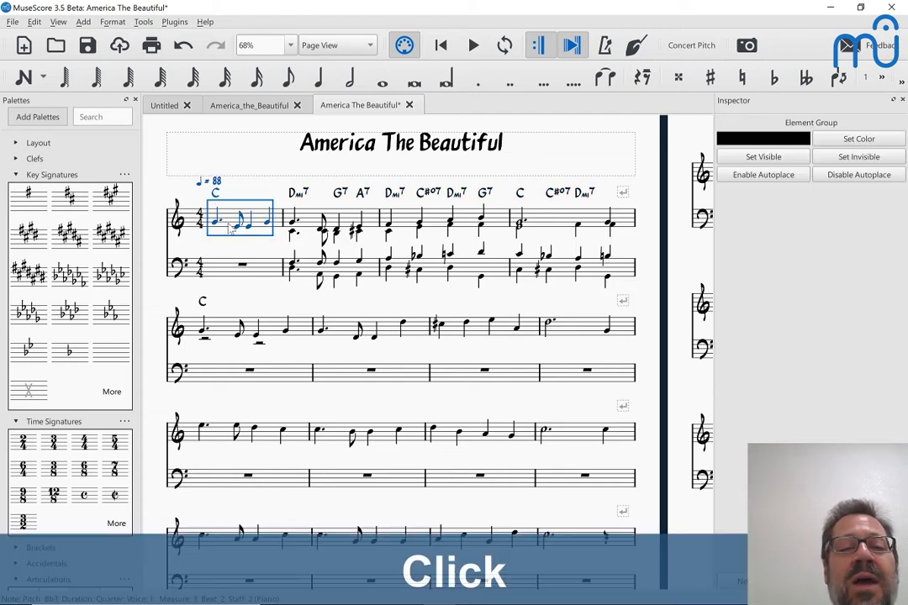
Add a G chord symbol above the first note of measure 6
{"action": "left_click", "coordinate": [323, 331]}
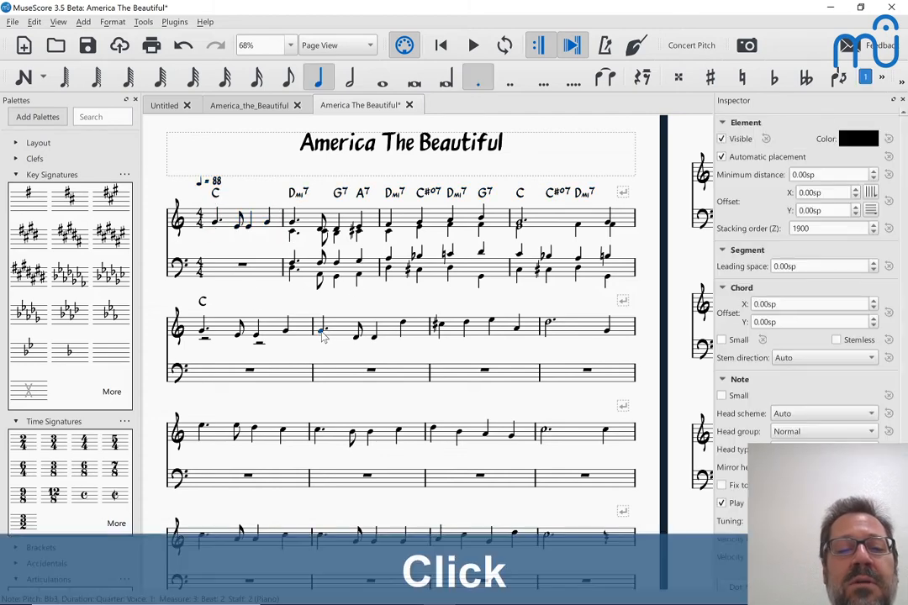
{"action": "key", "text": "ctrl+k"}
{"action": "type", "text": "G"}
{"action": "key", "text": "Escape"}
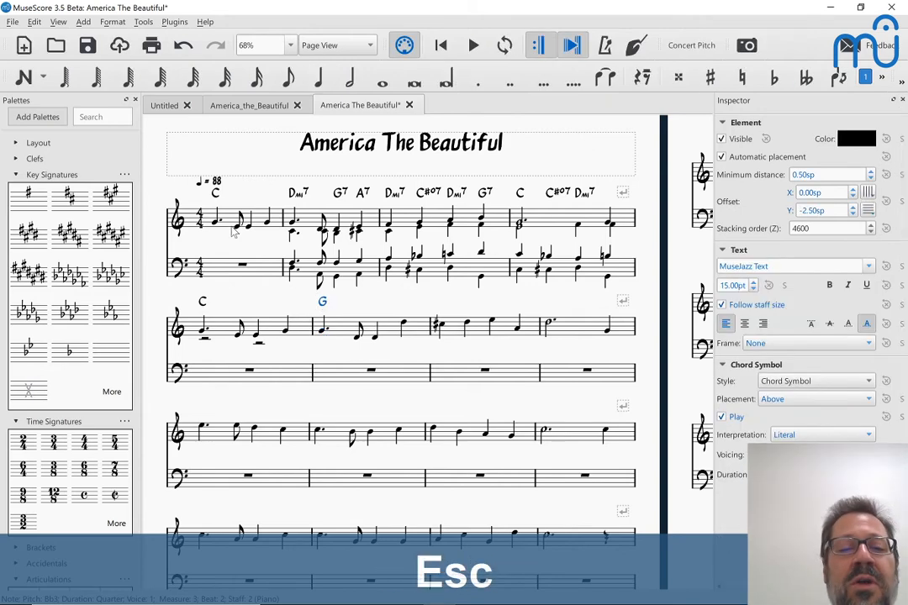
Play the score from the first note of measure 1 into measure 6 to hear the chord symbols with the written parts
{"action": "left_click", "coordinate": [216, 222]}
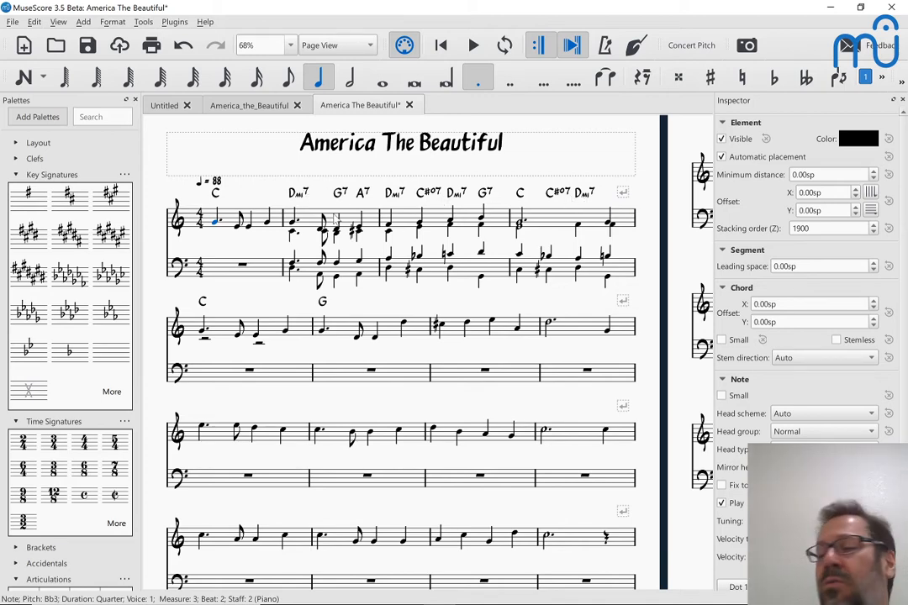
{"action": "left_click", "coordinate": [216, 223]}
{"action": "key", "text": "space"}
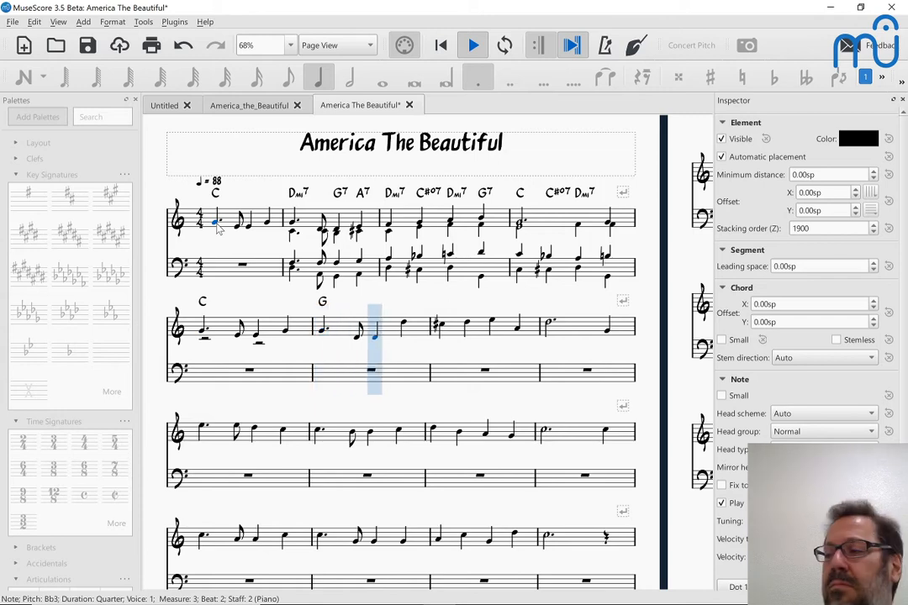
{"action": "key", "text": "space"}
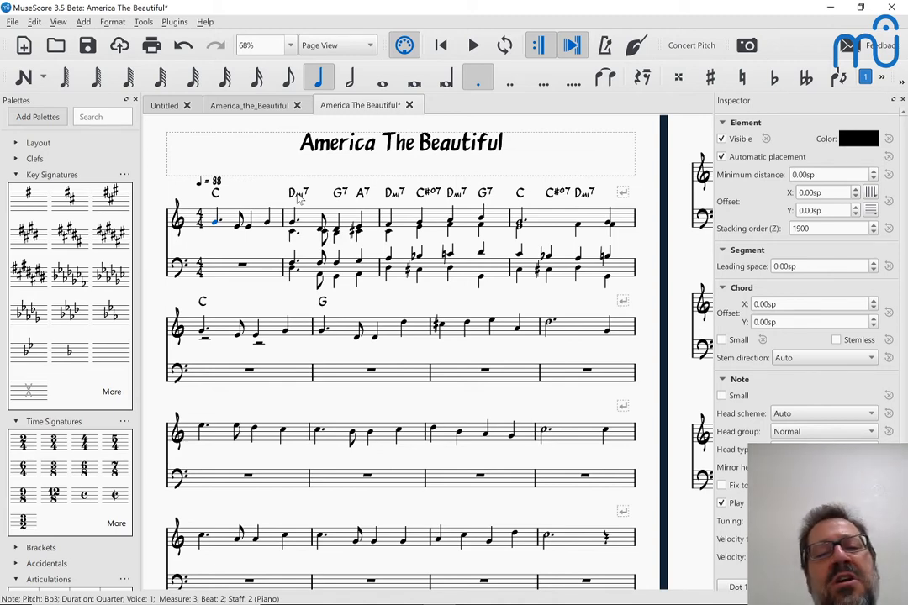
Examine the A7, Dmi7 and C#o7 chord symbols across measures 2 to 4 one by one
{"action": "left_click", "coordinate": [363, 193]}
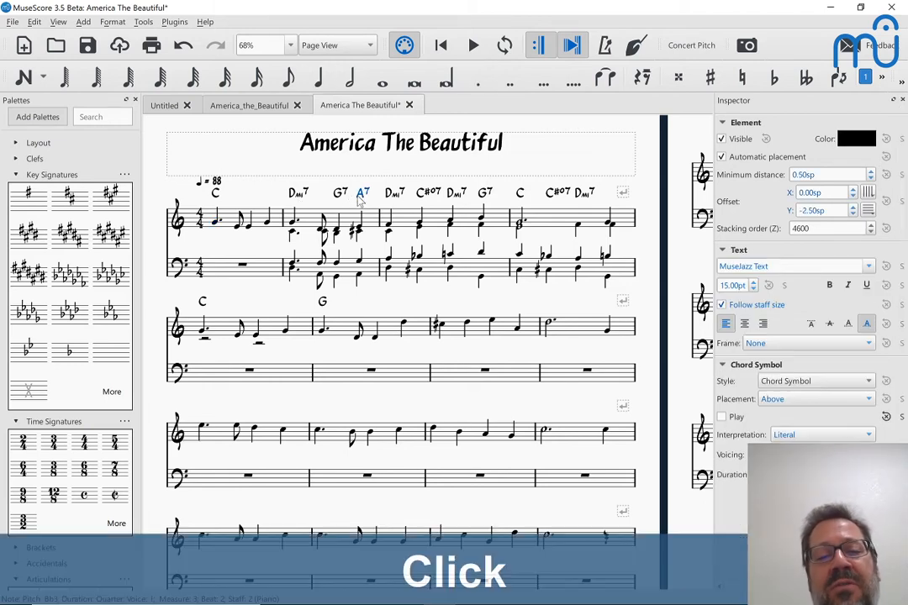
{"action": "left_click", "coordinate": [392, 196]}
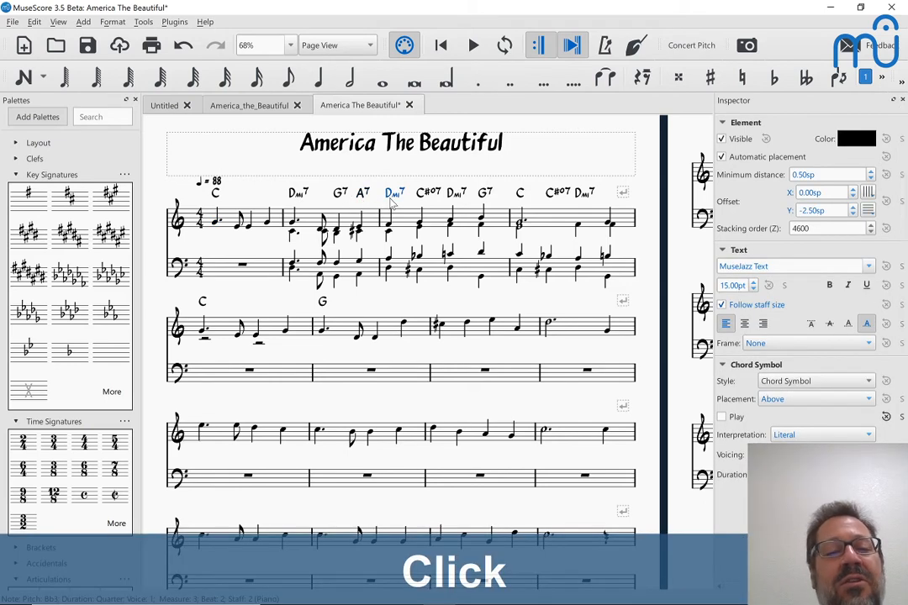
{"action": "left_click", "coordinate": [428, 194]}
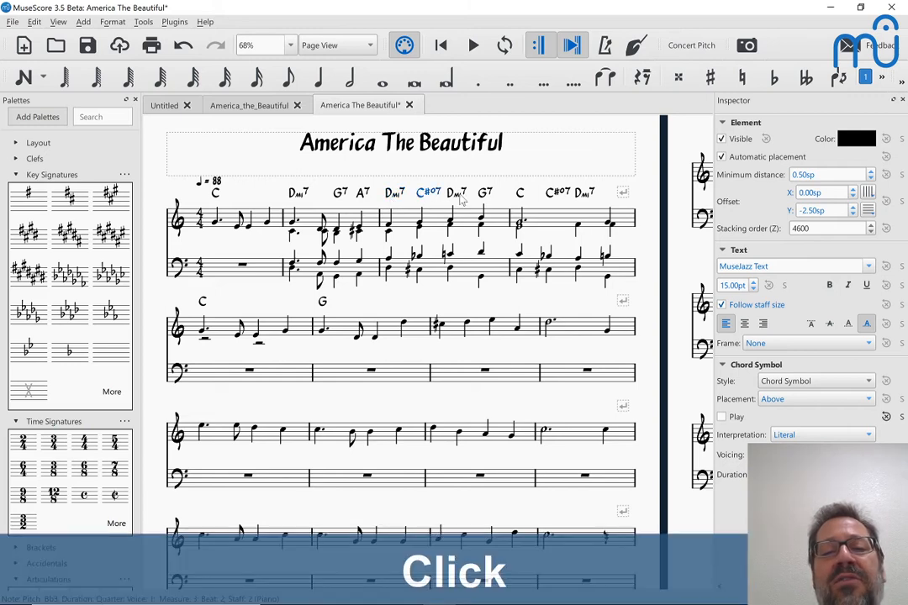
{"action": "left_click", "coordinate": [559, 194]}
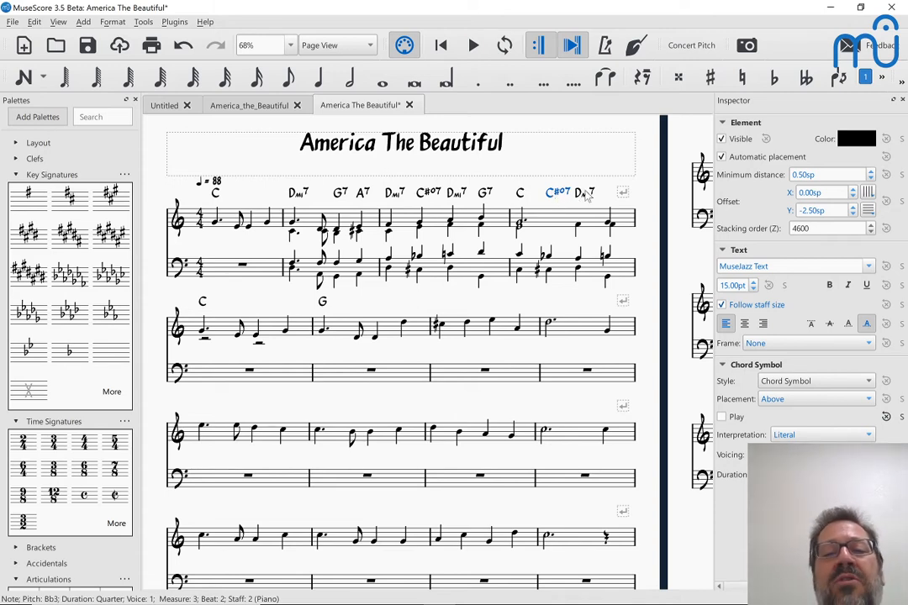
{"action": "left_click", "coordinate": [585, 194]}
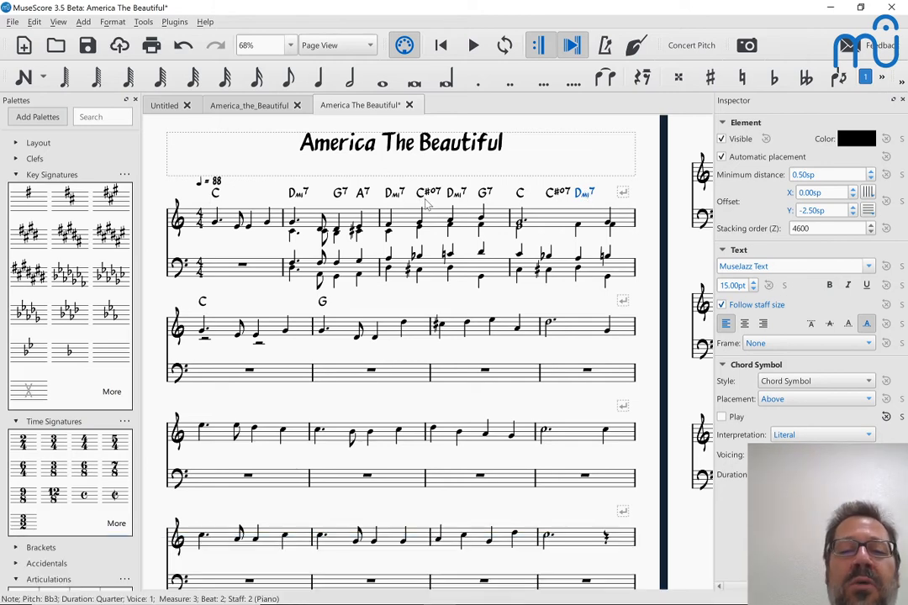
{"action": "left_click", "coordinate": [428, 195]}
{"action": "left_click", "coordinate": [453, 200]}
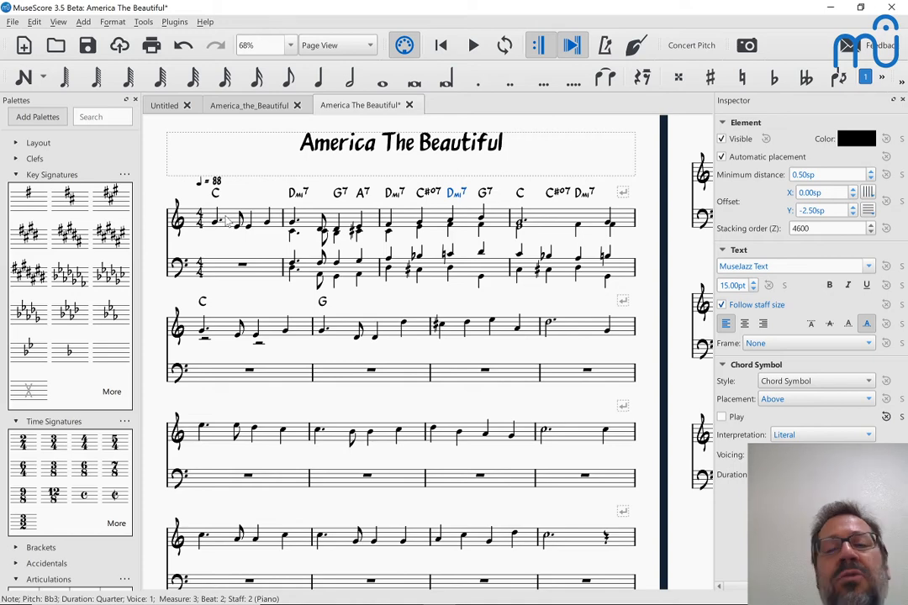
Compare the remaining melody of the four-part score with the chord changes in the America_the_Beautiful lead sheet
{"action": "scroll", "coordinate": [243, 350], "scroll_direction": "down", "scroll_amount": 2}
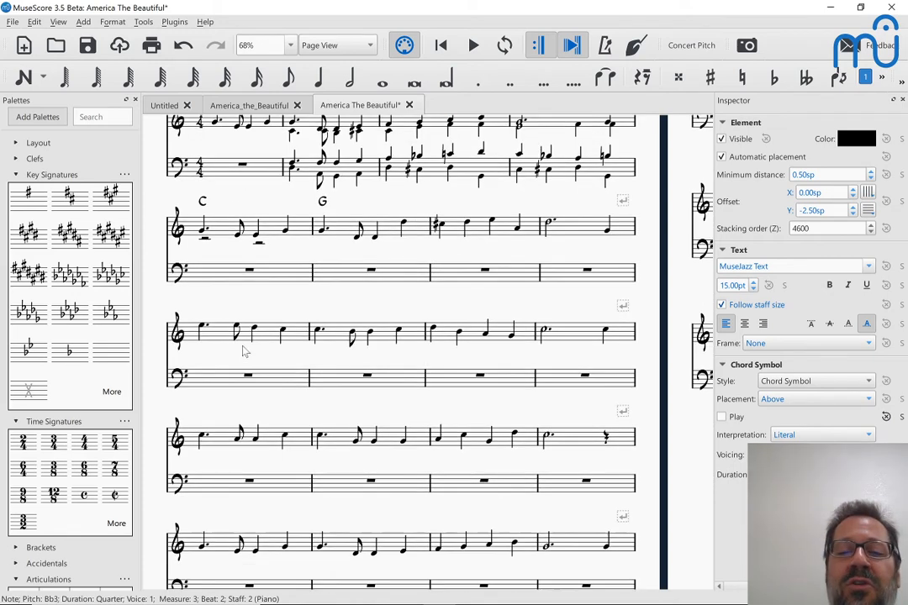
{"action": "scroll", "coordinate": [243, 349], "scroll_direction": "down", "scroll_amount": 1}
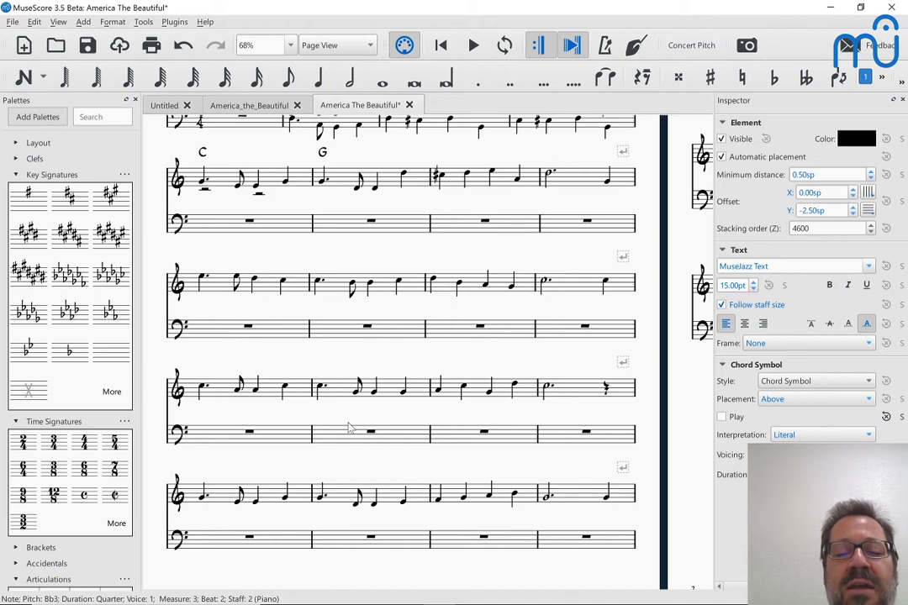
{"action": "left_click", "coordinate": [241, 107]}
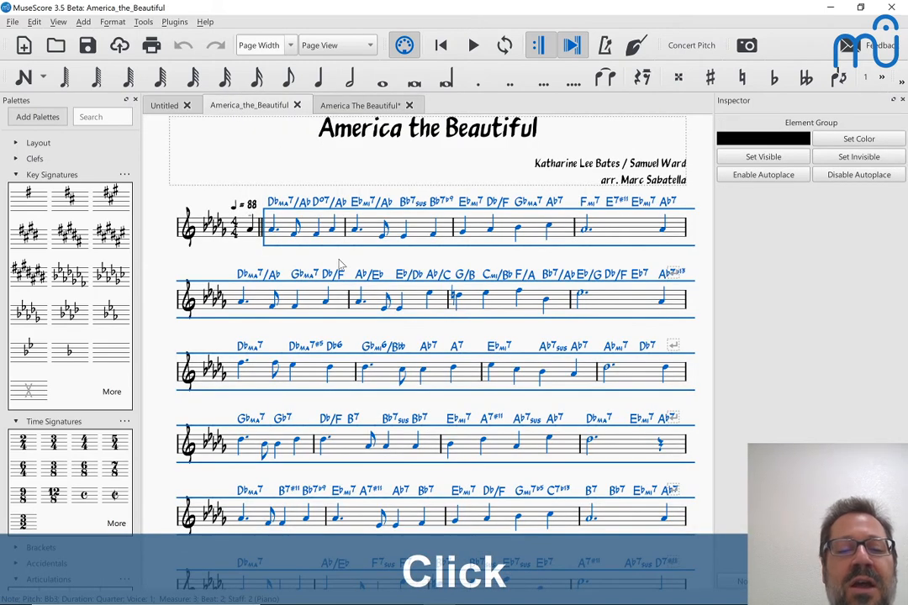
{"action": "left_click", "coordinate": [351, 106]}
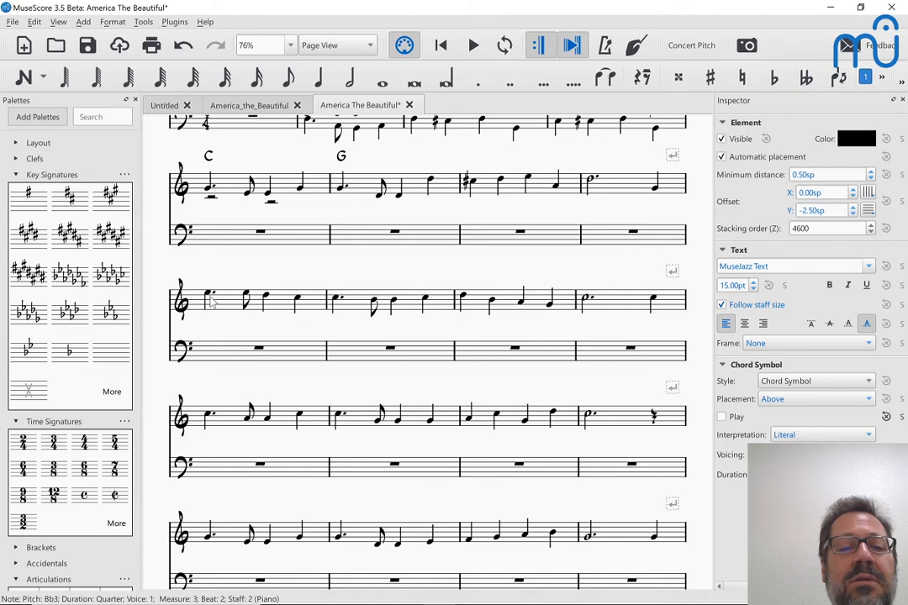
{"action": "left_click", "coordinate": [252, 106]}
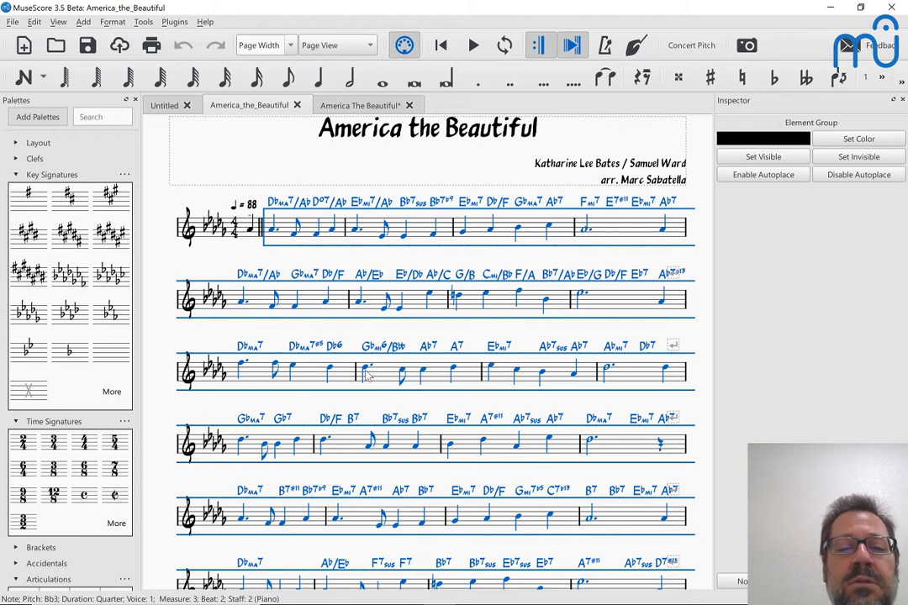
{"action": "left_click", "coordinate": [367, 126]}
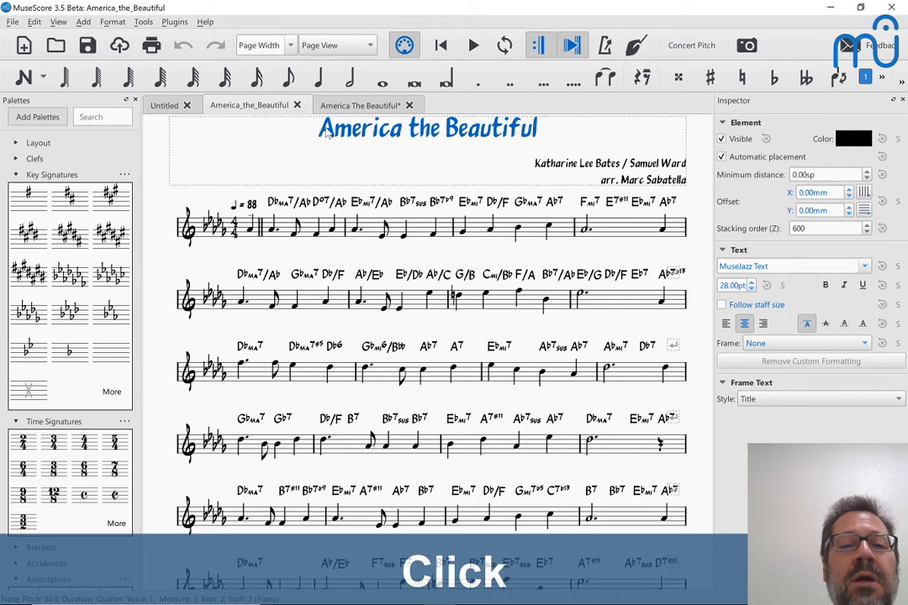
In the four-part score, add chord symbols C at the start of measure 9, Fmi6 at the start of measure 10 and G7 on its third beat
{"action": "left_click", "coordinate": [346, 104]}
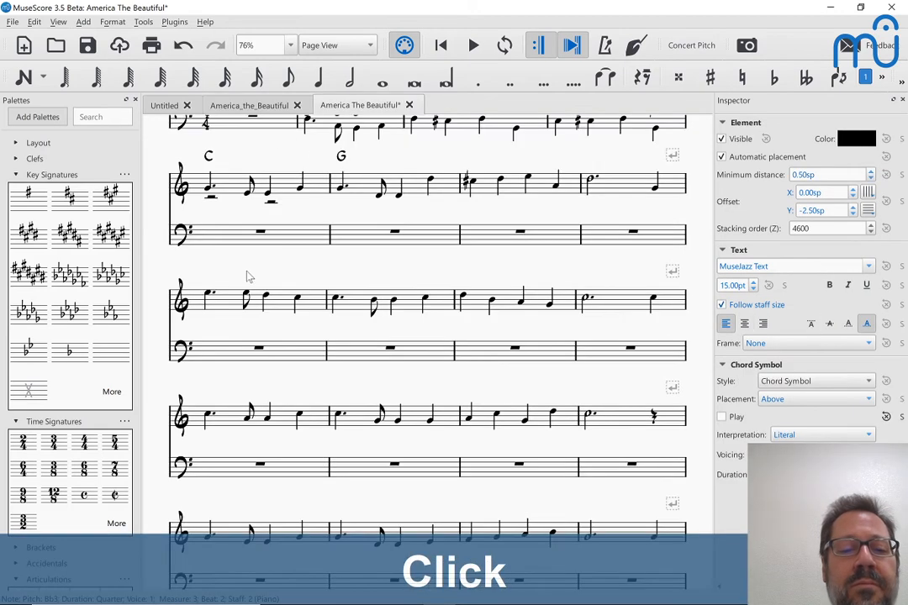
{"action": "left_click", "coordinate": [211, 299]}
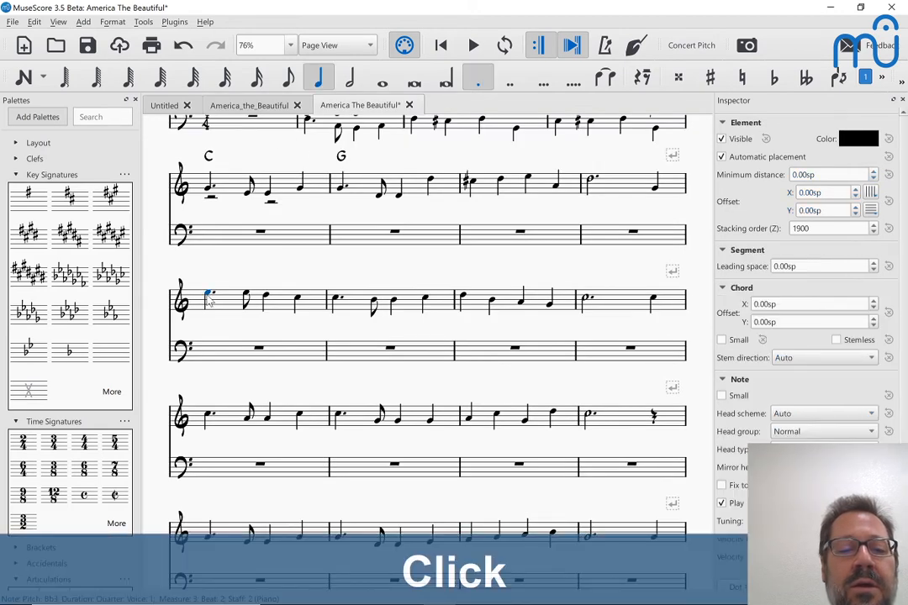
{"action": "key", "text": "ctrl+k"}
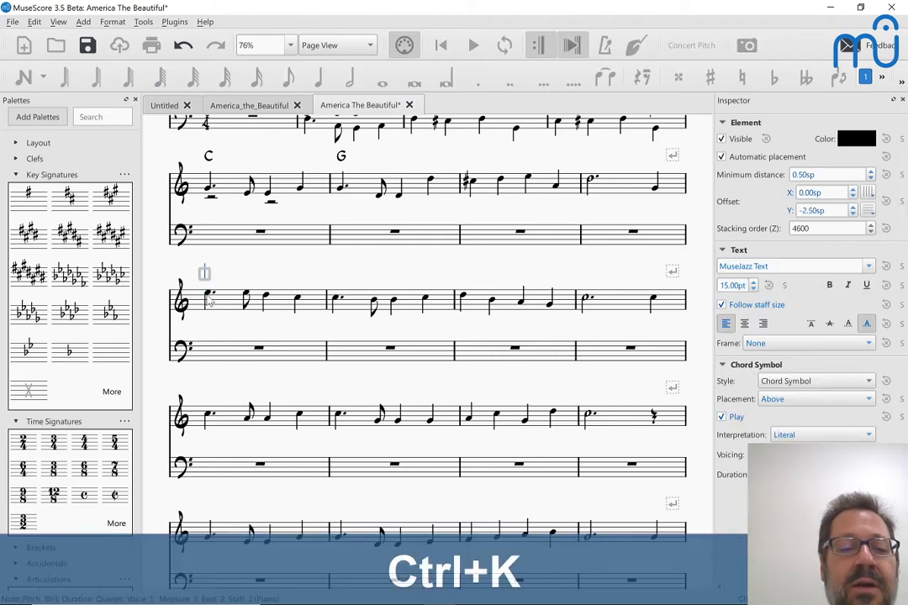
{"action": "type", "text": "C"}
{"action": "key", "text": "space"}
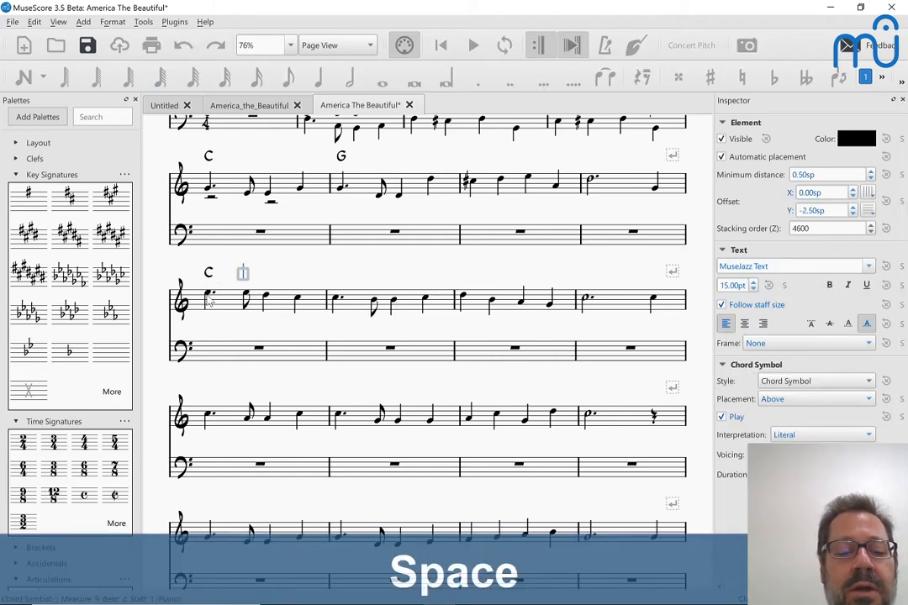
{"action": "key", "text": "Tab"}
{"action": "type", "text": "Fmi6"}
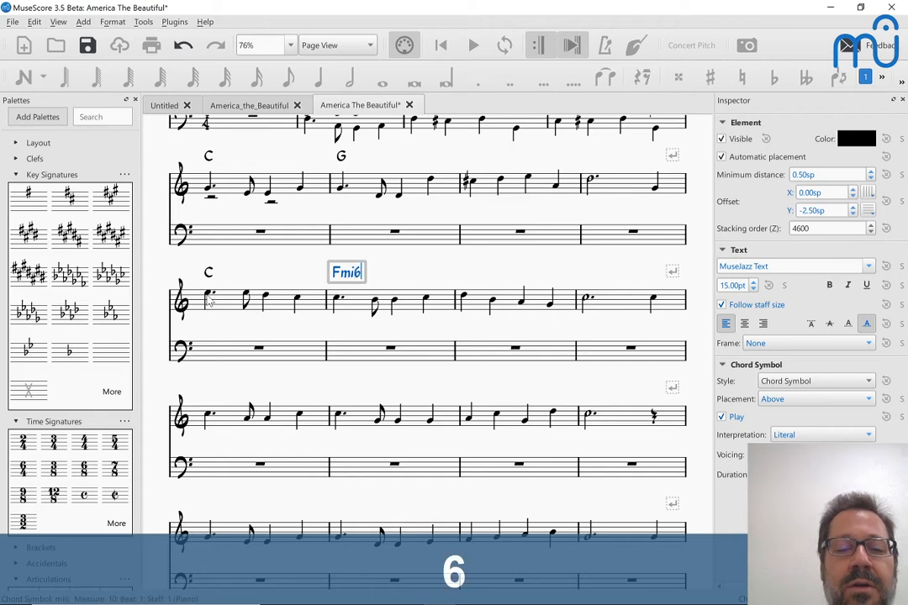
{"action": "key", "text": "space"}
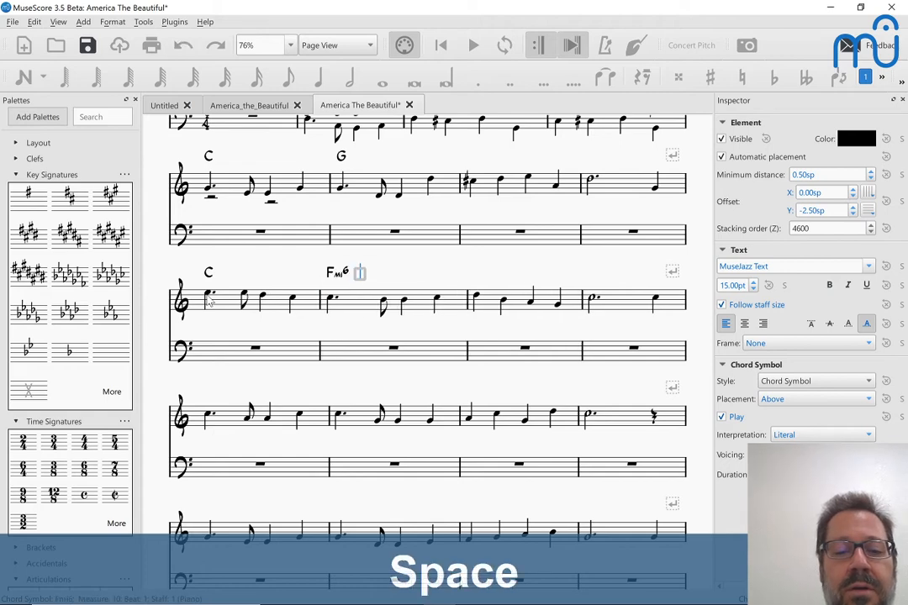
{"action": "type", "text": "G7"}
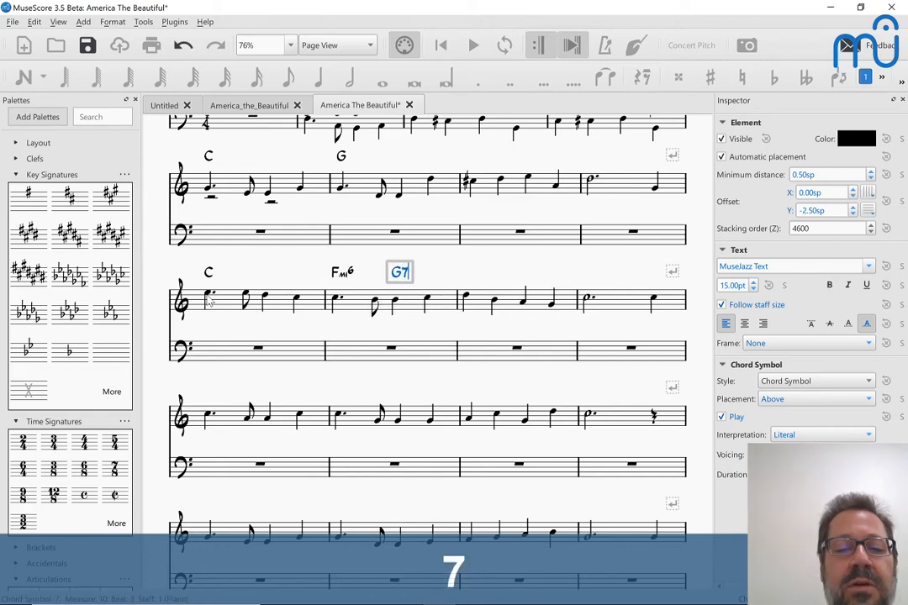
{"action": "key", "text": "Escape"}
Play the score from measure 9 into measure 10 to hear the C, Fmi6 and G7 chords
{"action": "left_click", "coordinate": [227, 305]}
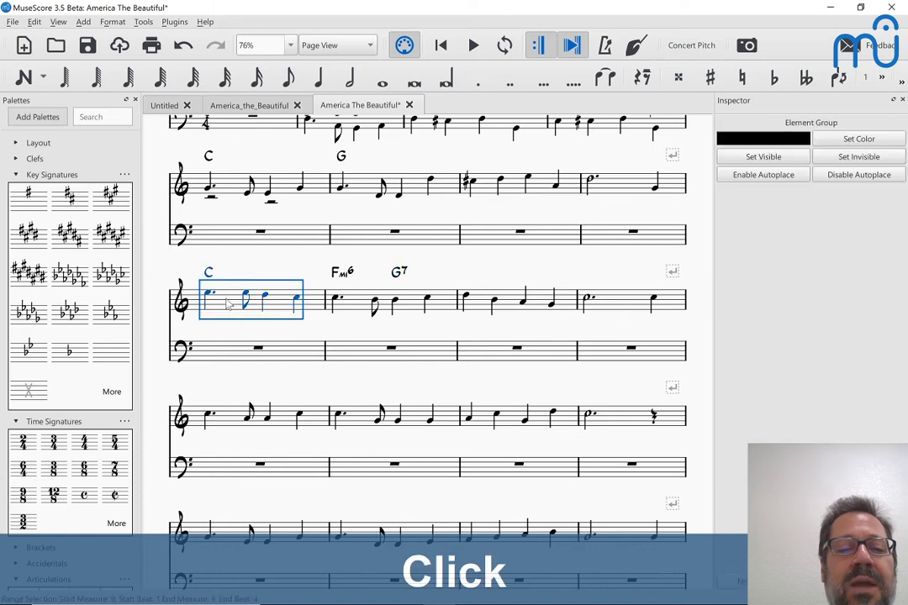
{"action": "key", "text": "space"}
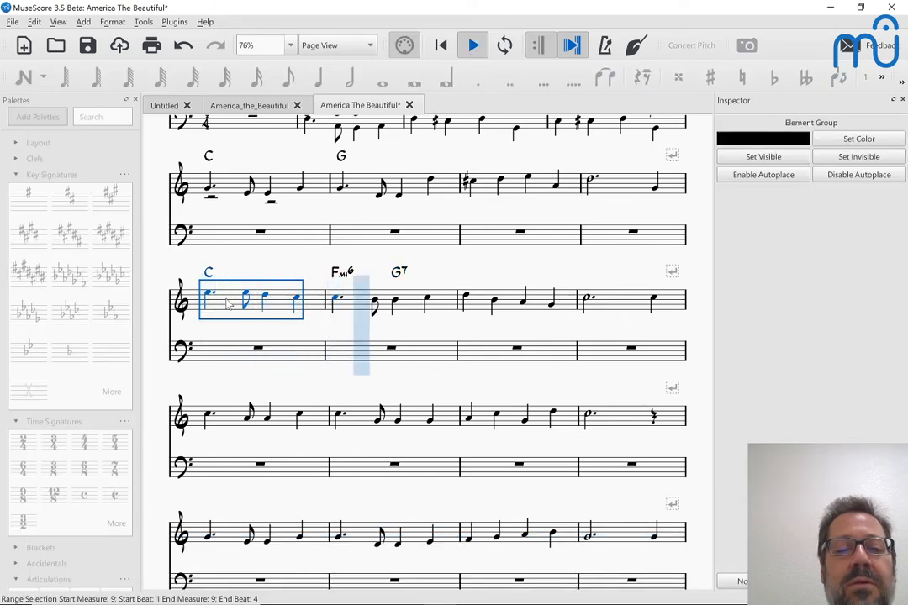
{"action": "key", "text": "space"}
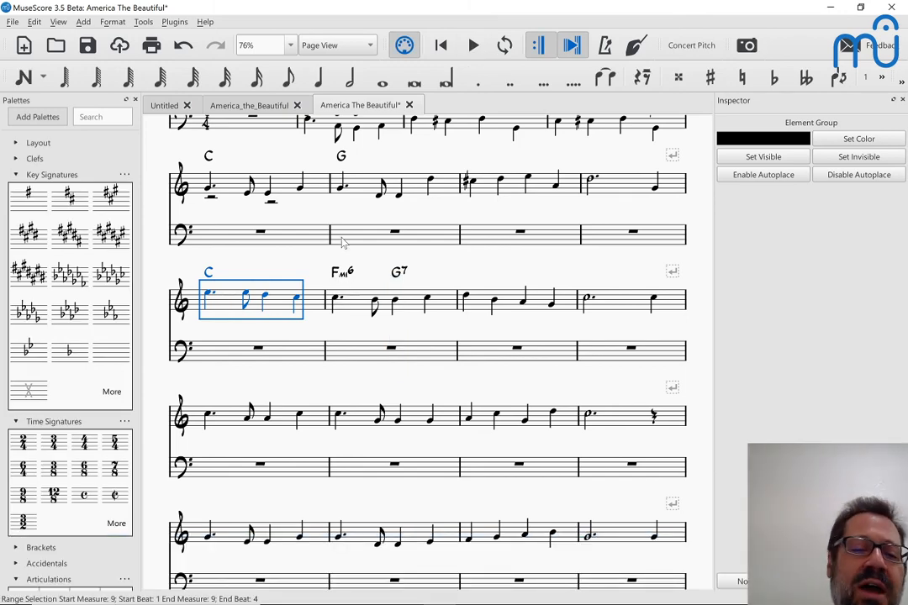
Add an F chord symbol above the first note of measure 13 and a C above the first note of measure 14
{"action": "scroll", "coordinate": [343, 236], "scroll_direction": "up", "scroll_amount": 2}
{"action": "scroll", "coordinate": [343, 235], "scroll_direction": "up", "scroll_amount": 2}
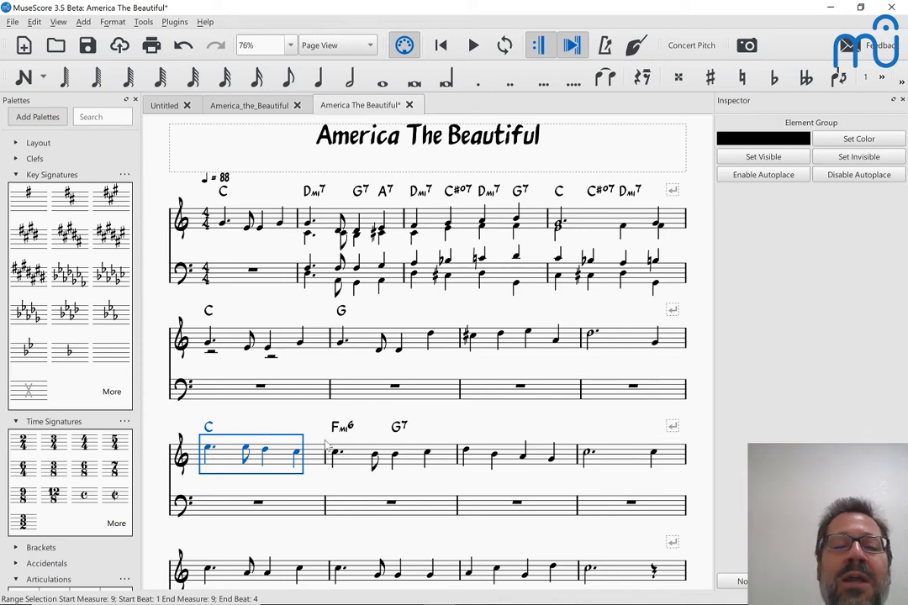
{"action": "scroll", "coordinate": [283, 405], "scroll_direction": "down", "scroll_amount": 3}
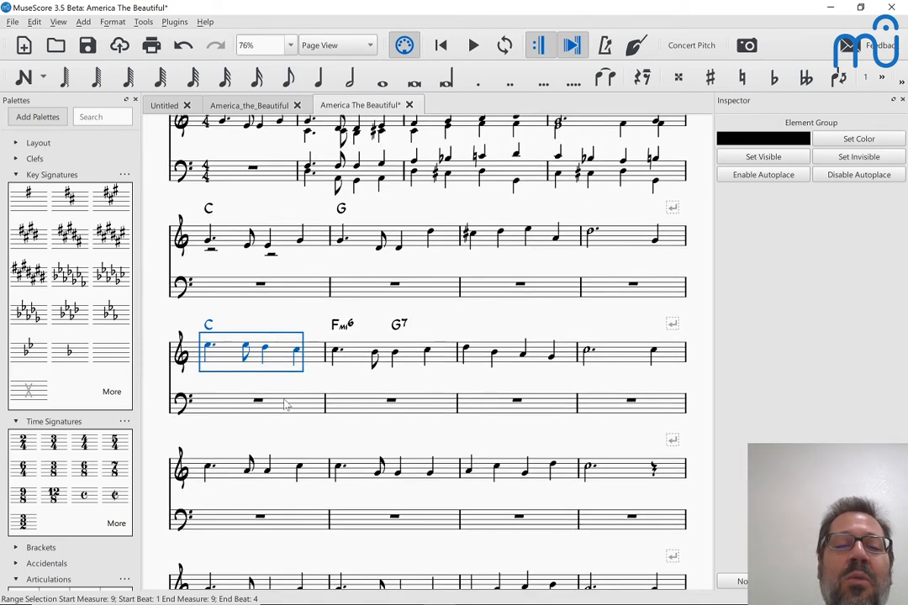
{"action": "left_click", "coordinate": [209, 469]}
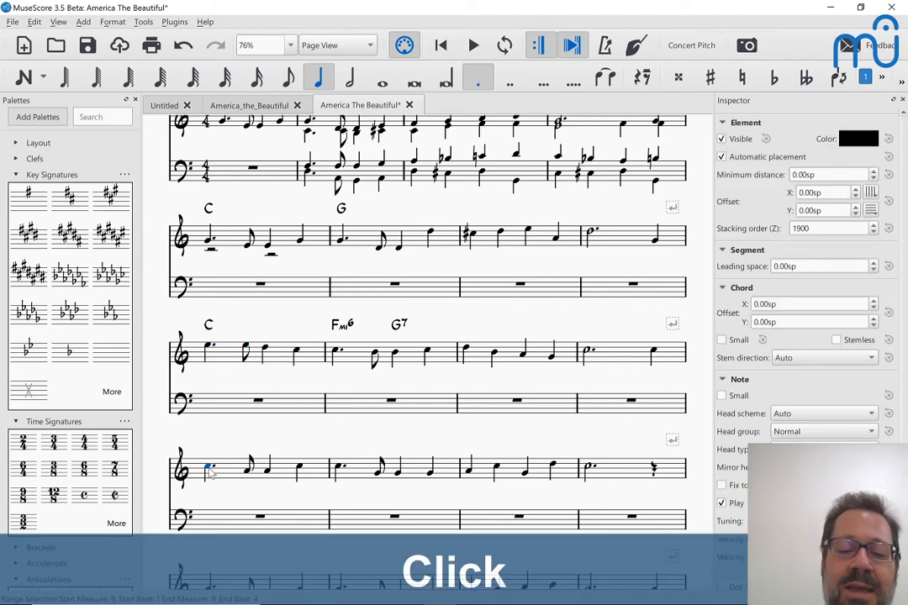
{"action": "key", "text": "ctrl+k"}
{"action": "type", "text": "F"}
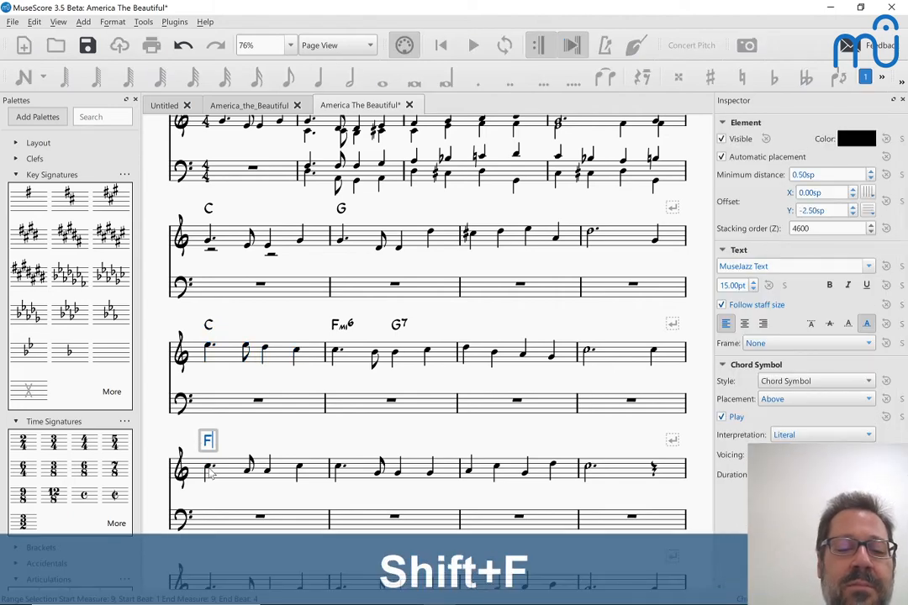
{"action": "key", "text": "space"}
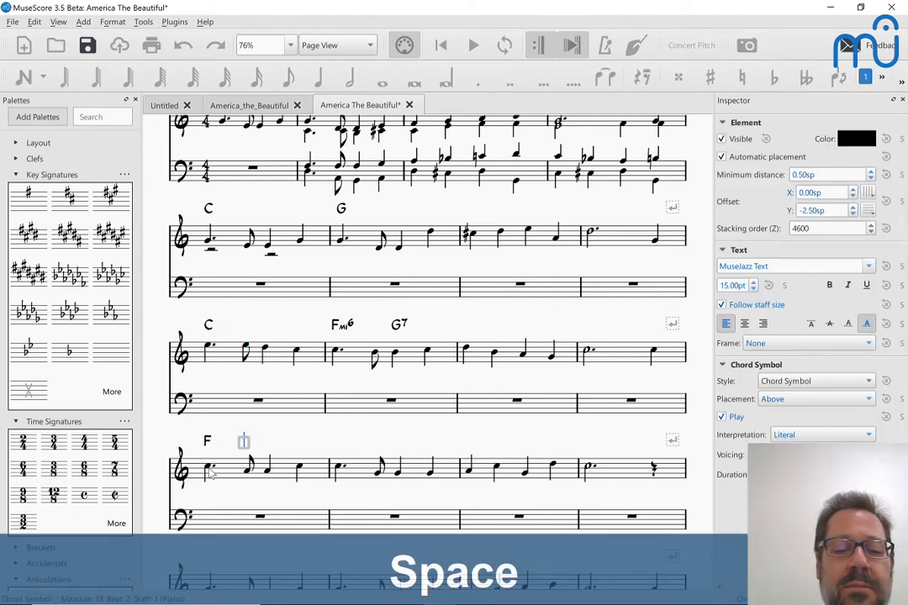
{"action": "key", "text": "space"}
{"action": "key", "text": "space"}
{"action": "key", "text": "space"}
{"action": "type", "text": "C"}
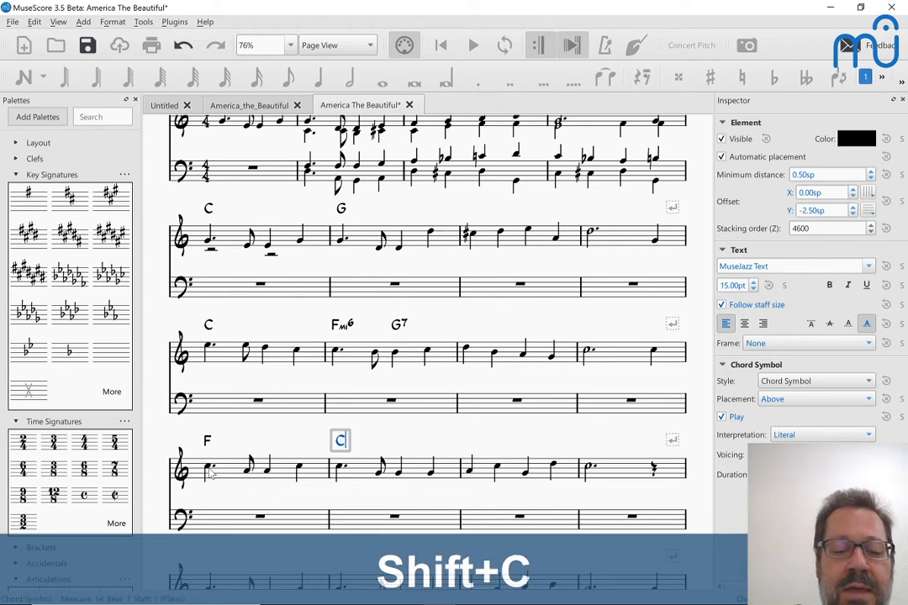
{"action": "key", "text": "Escape"}
Play the score from measure 13 into measure 14 to hear the F and C chords
{"action": "left_click", "coordinate": [225, 476]}
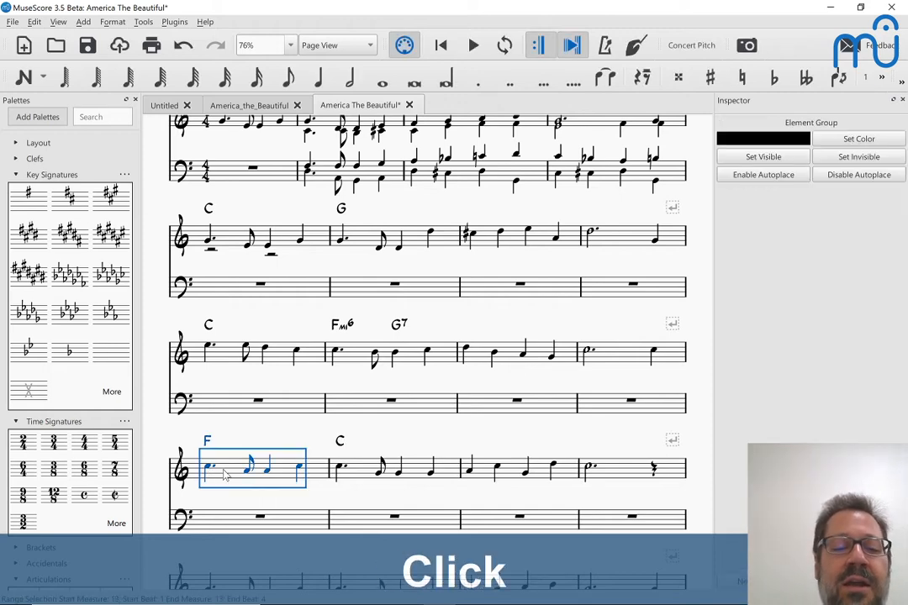
{"action": "key", "text": "space"}
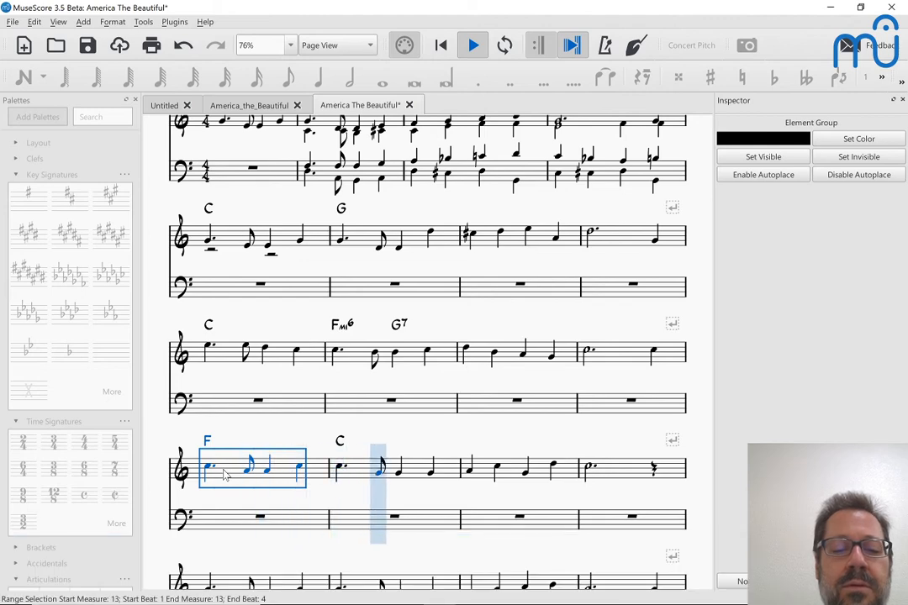
{"action": "key", "text": "space"}
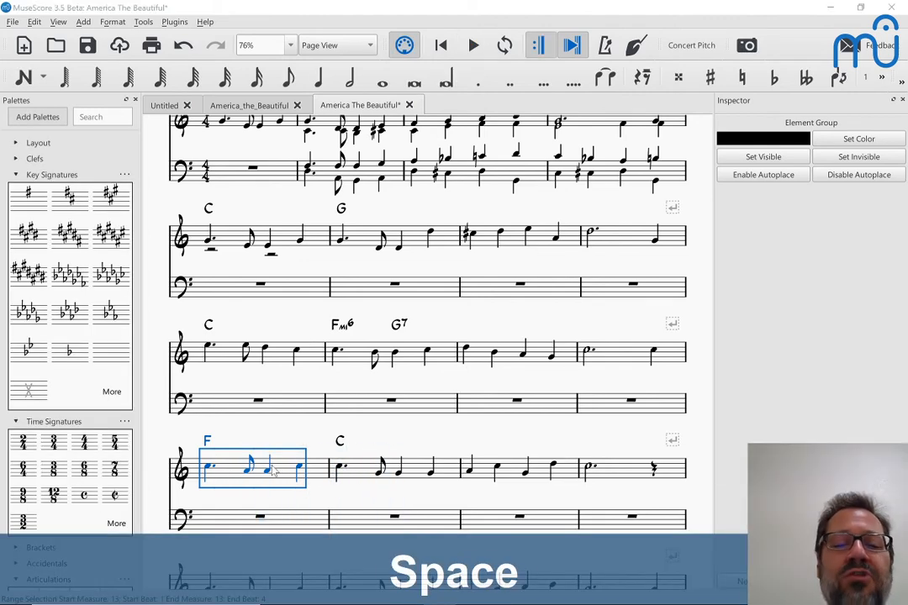
Check the harmony of the hymn's last line in the browser's sheet music image, and return to the MuseScore score
{"action": "key", "text": "alt+Tab"}
{"action": "scroll", "coordinate": [240, 534], "scroll_direction": "down", "scroll_amount": 3}
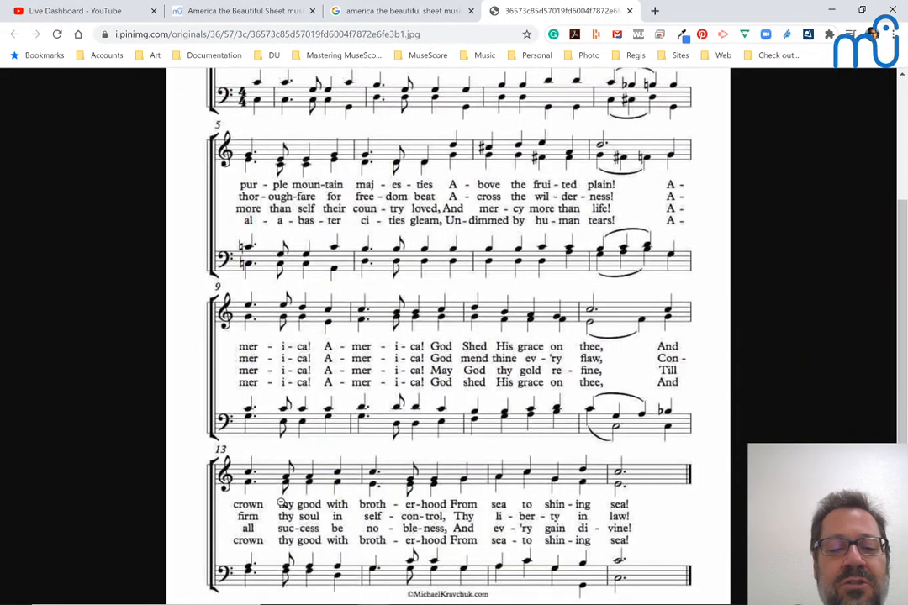
{"action": "key", "text": "alt+Tab"}
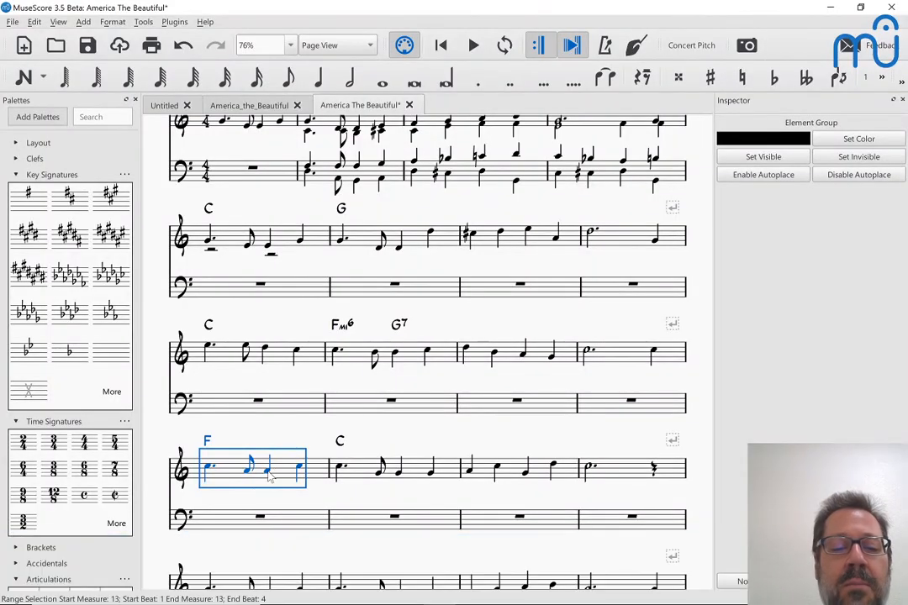
Add an F#o7 chord symbol on the third beat of measure 13 and change the measure 14 chord to C/G
{"action": "left_click", "coordinate": [269, 472]}
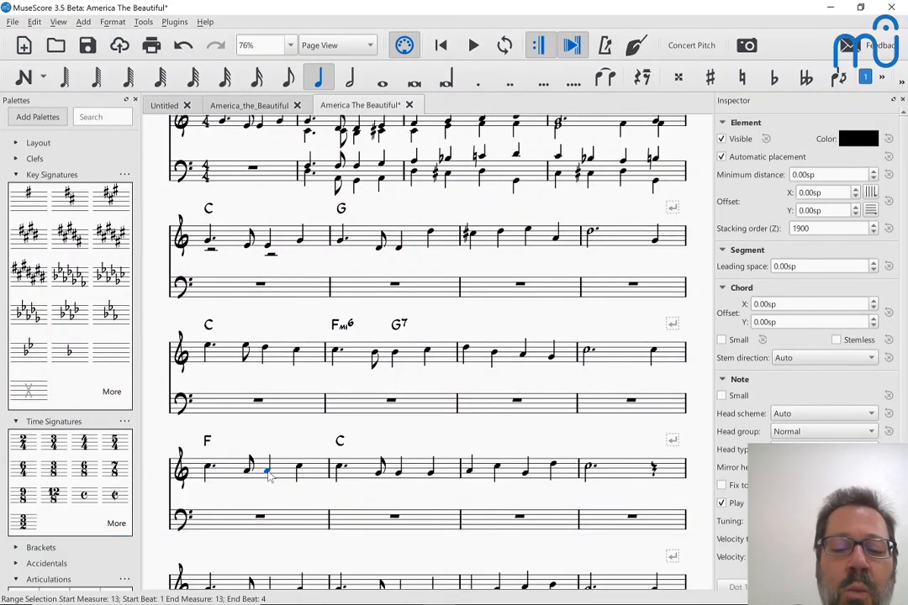
{"action": "key", "text": "ctrl+k"}
{"action": "type", "text": "F#"}
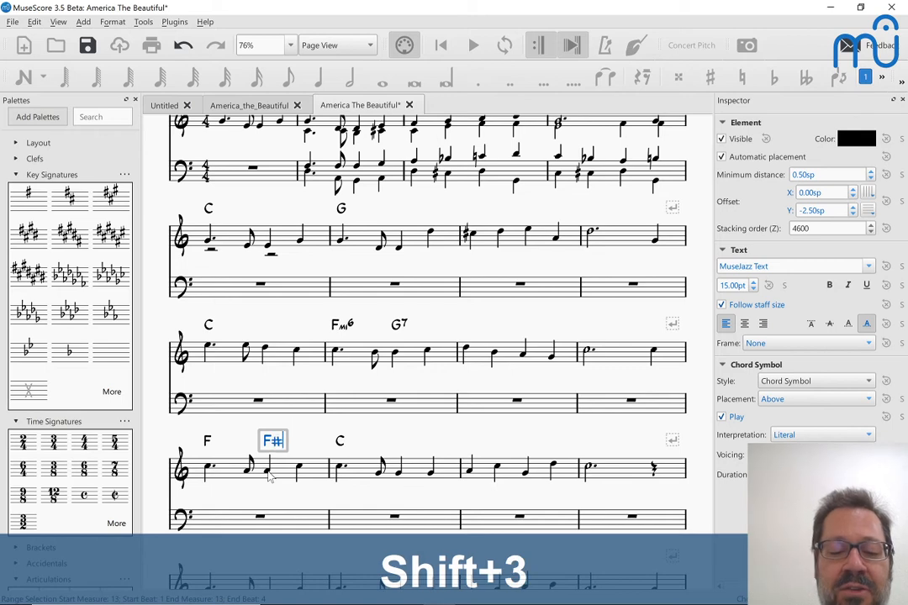
{"action": "type", "text": "m"}
{"action": "key", "text": "BackSpace"}
{"action": "type", "text": "o"}
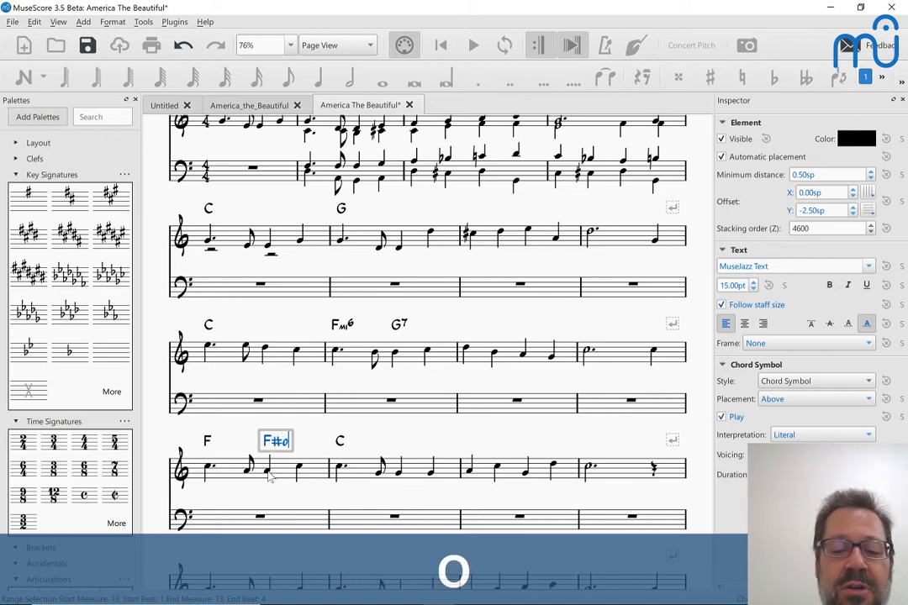
{"action": "type", "text": "7"}
{"action": "key", "text": "Tab"}
{"action": "type", "text": "/"}
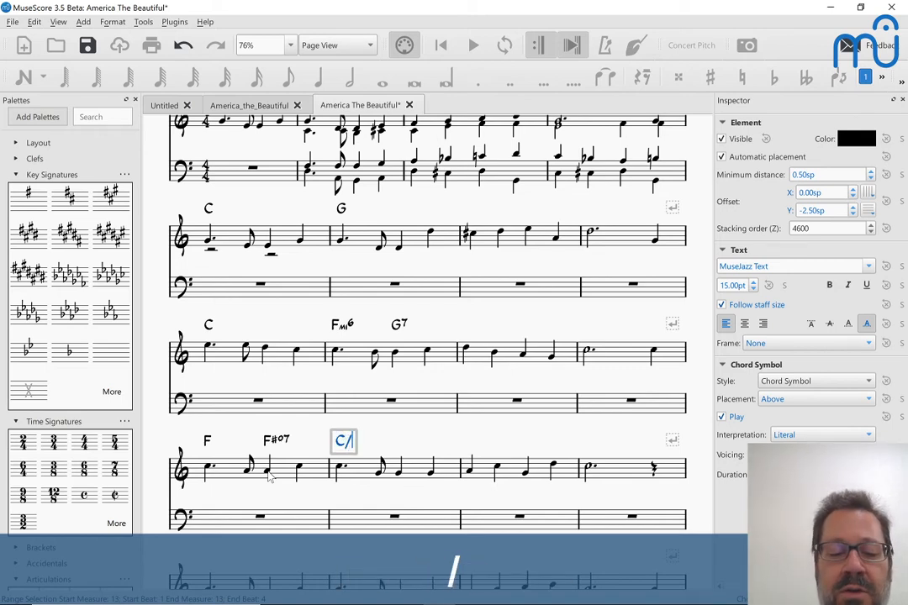
{"action": "type", "text": "G"}
{"action": "key", "text": "Escape"}
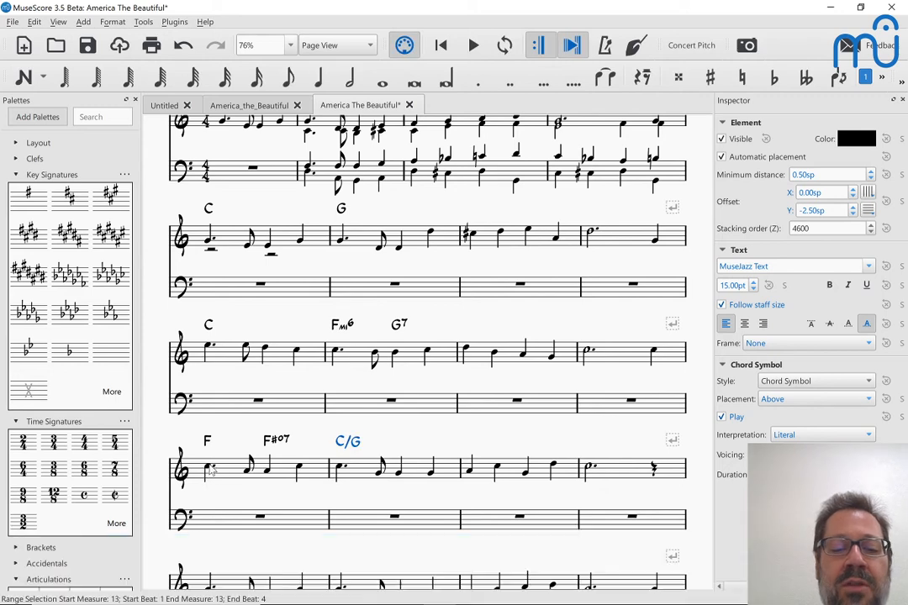
Play from the first note of measure 13 to hear the F, F#o7 and C/G progression
{"action": "left_click", "coordinate": [210, 470]}
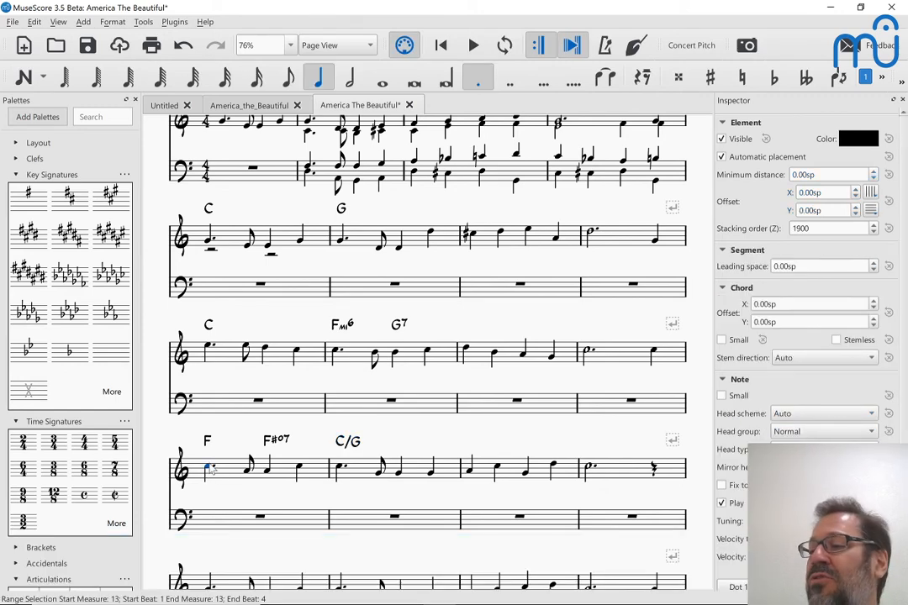
{"action": "key", "text": "space"}
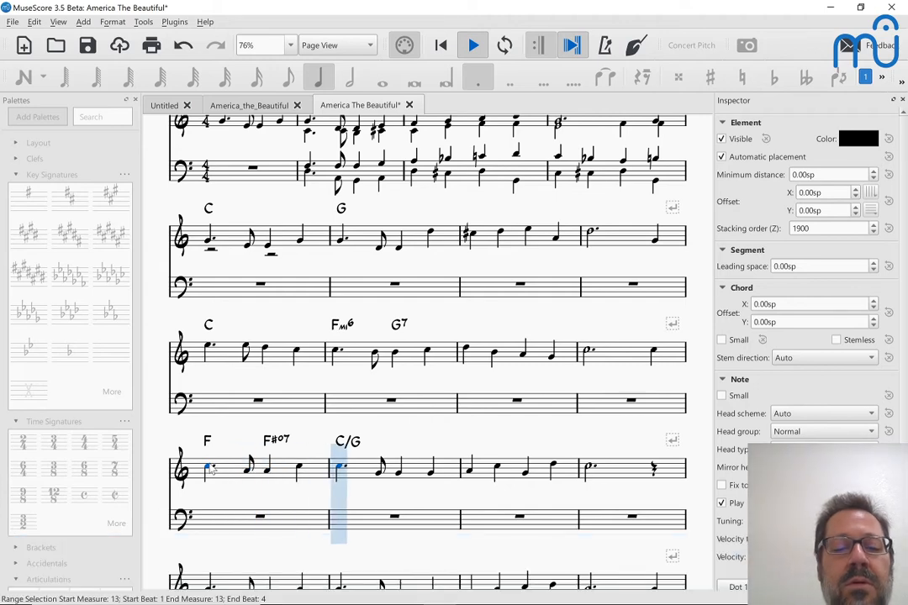
{"action": "key", "text": "space"}
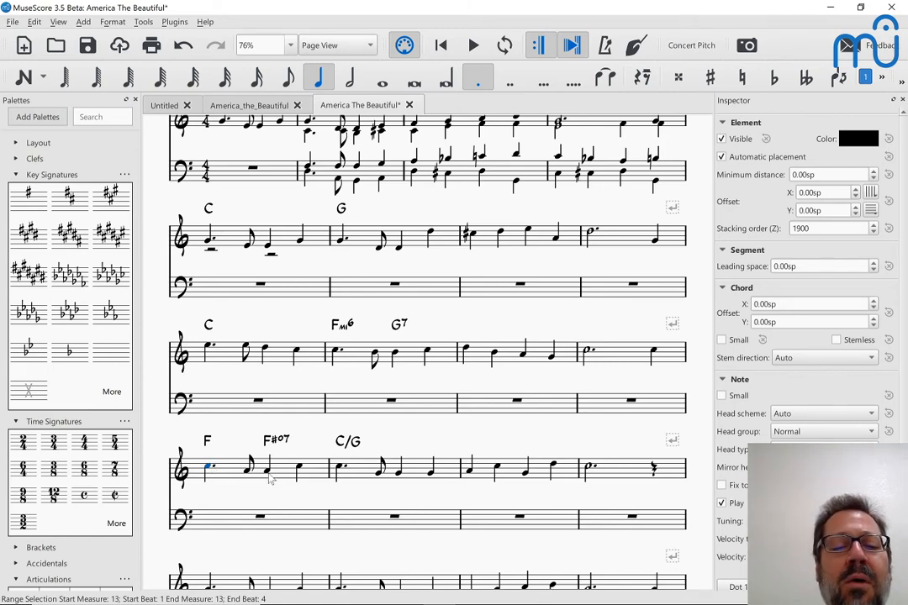
Change the F#o7 chord symbol in measure 13 to Fmi6
{"action": "left_click", "coordinate": [277, 445]}
{"action": "key", "text": "a"}
{"action": "key", "text": "Escape"}
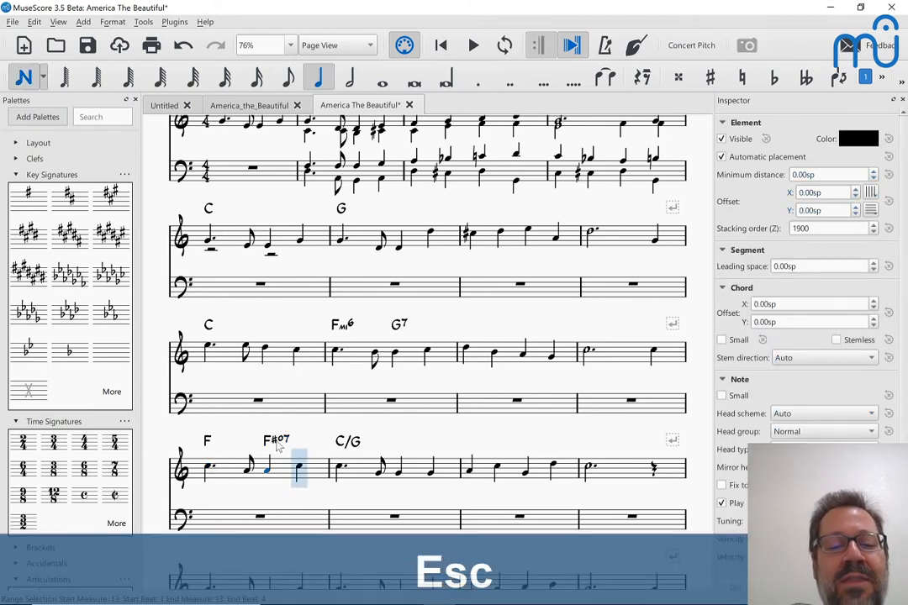
{"action": "double_click", "coordinate": [278, 441]}
{"action": "type", "text": "Fmi6"}
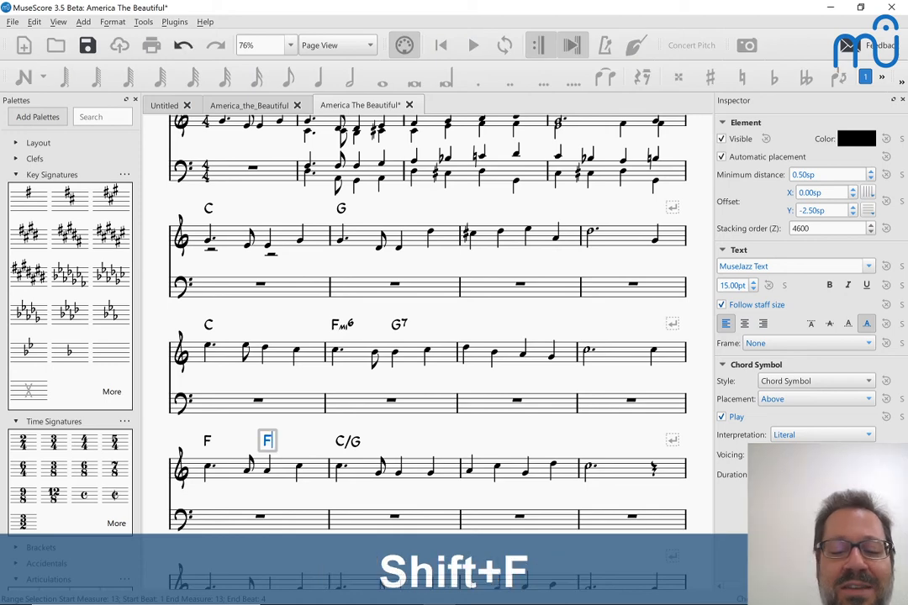
{"action": "key", "text": "Escape"}
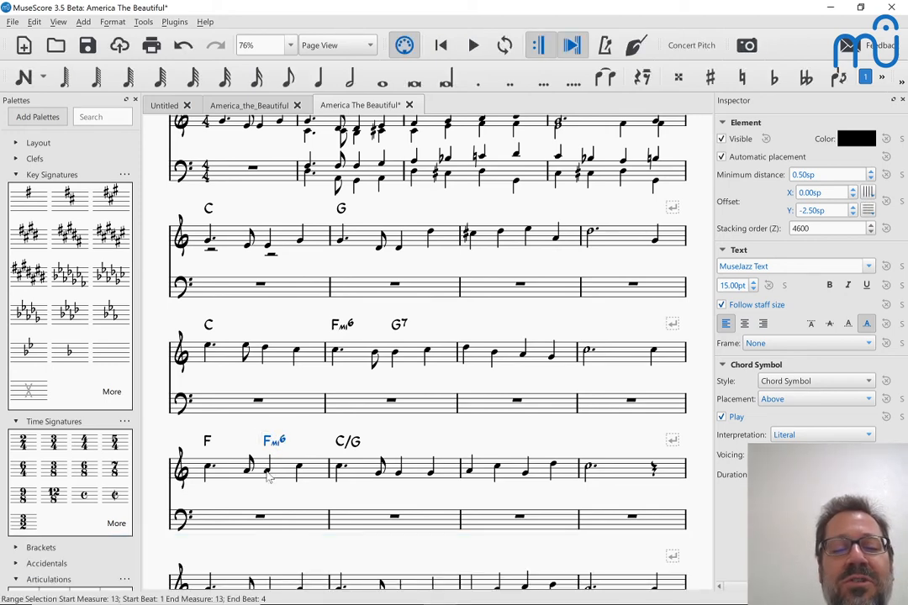
Play from the first note of measure 13 to hear the F chord move to Fmi6
{"action": "left_click", "coordinate": [267, 472]}
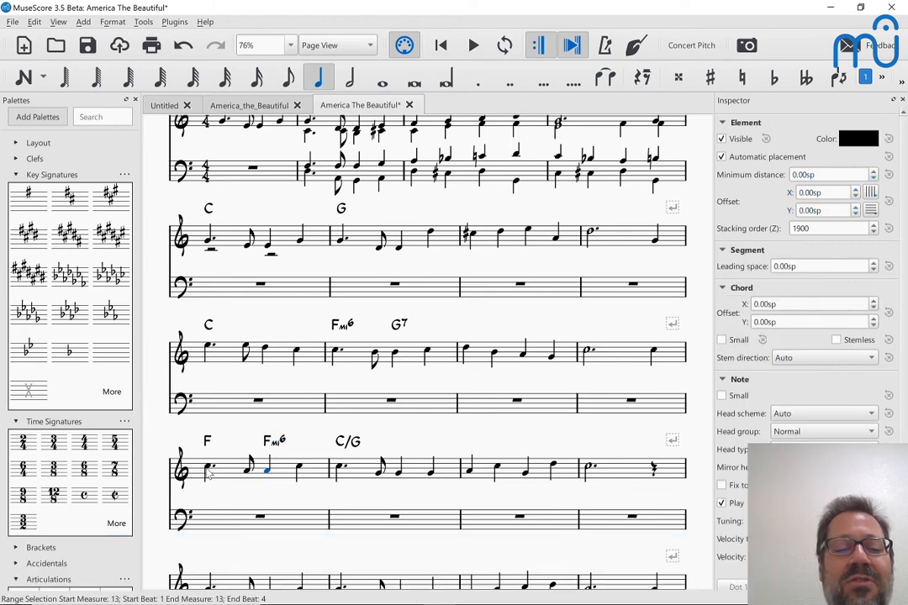
{"action": "left_click", "coordinate": [209, 470]}
{"action": "key", "text": "space"}
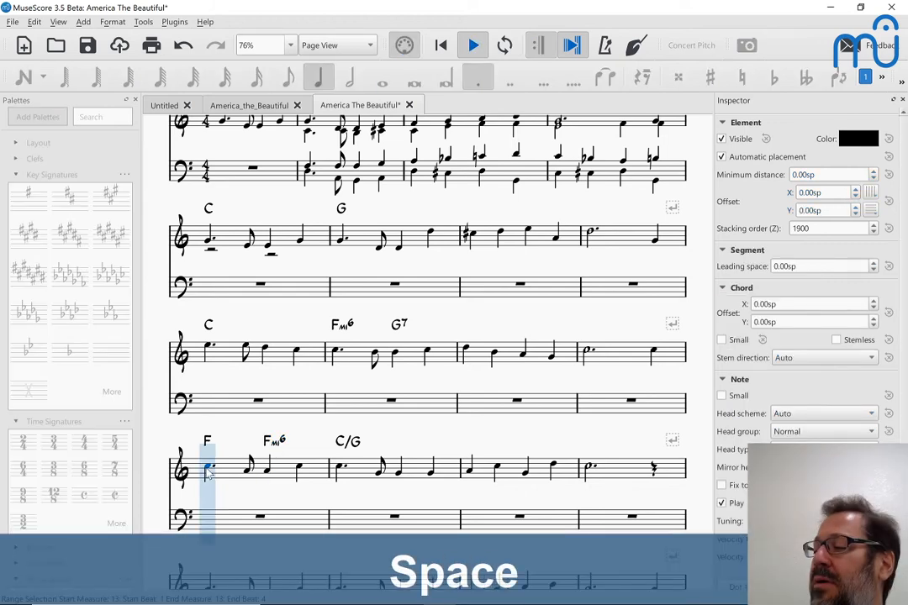
{"action": "key", "text": "space"}
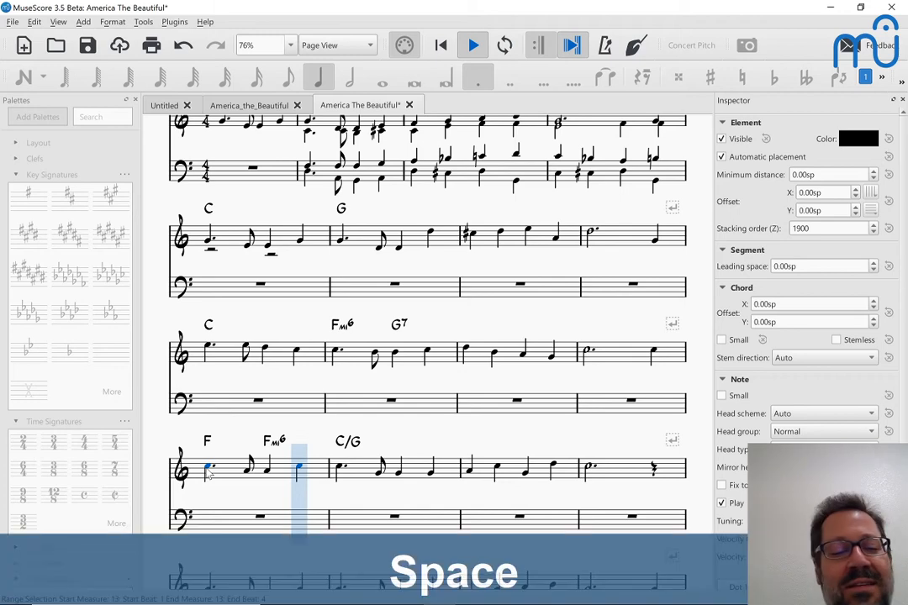
Lower the melody note on the third beat of measure 13 by a semitone to A-flat
{"action": "left_click", "coordinate": [267, 473]}
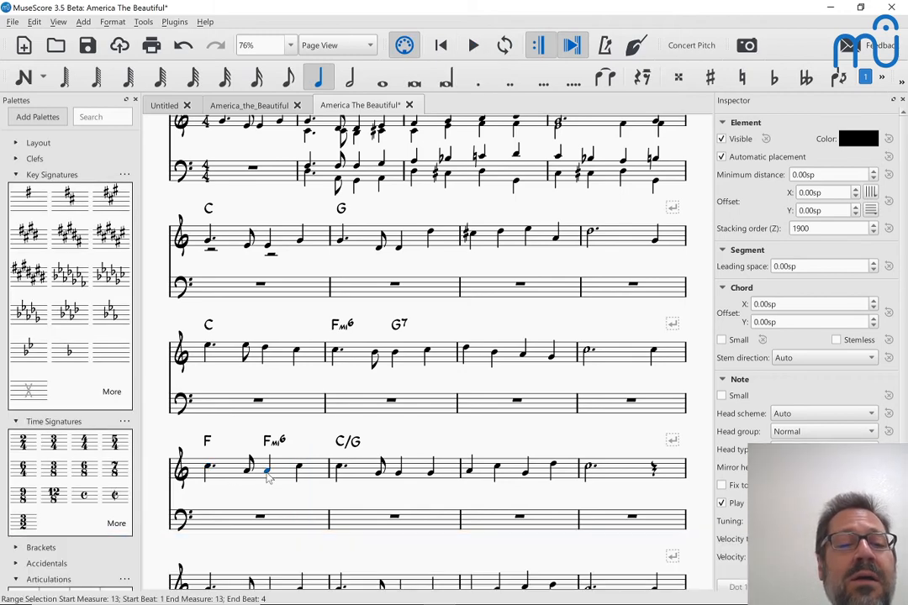
{"action": "key", "text": "Down"}
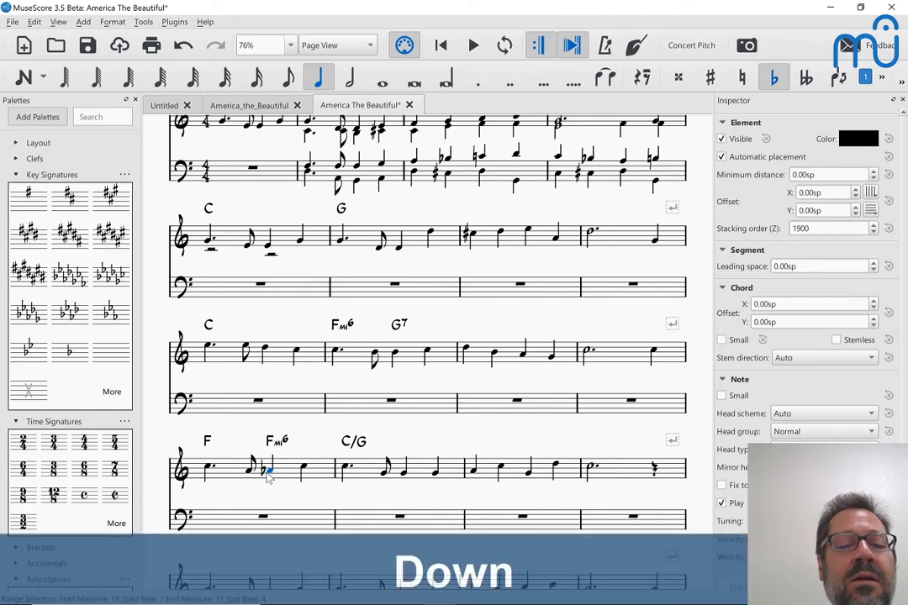
{"action": "key", "text": "Escape"}
Play measure 13 from its first note to hear the flattened melody note over the Fmi6 chord
{"action": "left_click", "coordinate": [209, 470]}
{"action": "key", "text": "space"}
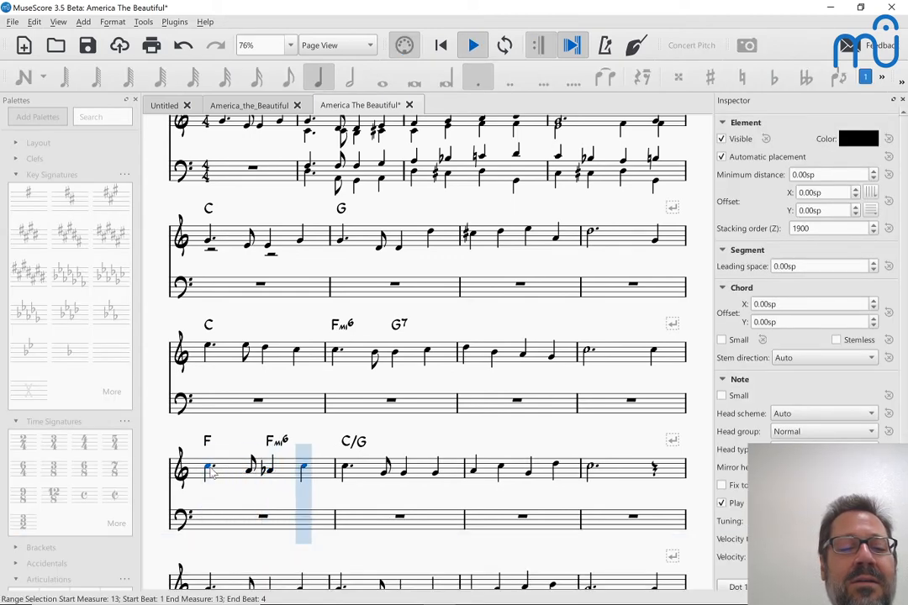
{"action": "key", "text": "Escape"}
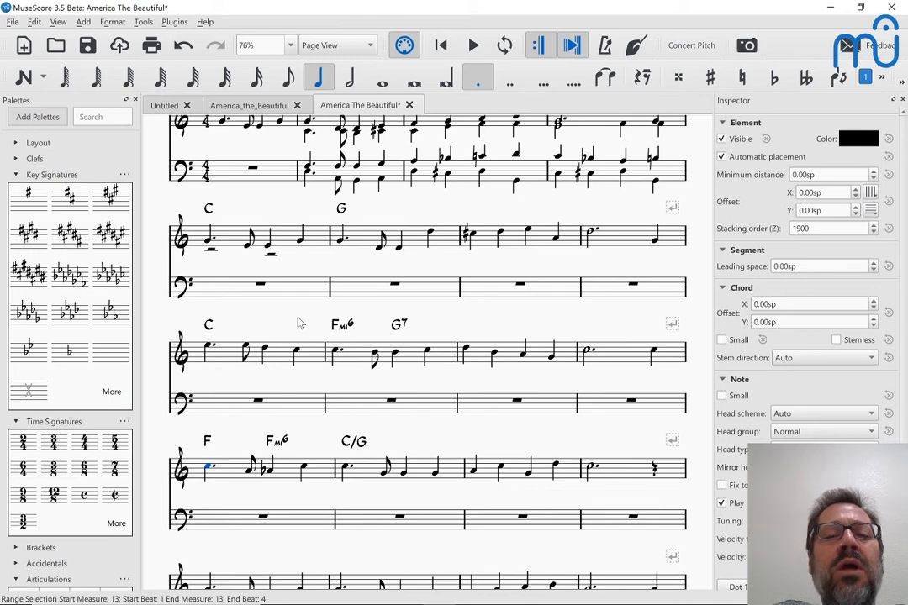
Play the melody of measure 7 and check that measure's harmony in the sheet music image in the browser
{"action": "left_click", "coordinate": [212, 469]}
{"action": "left_click", "coordinate": [222, 476]}
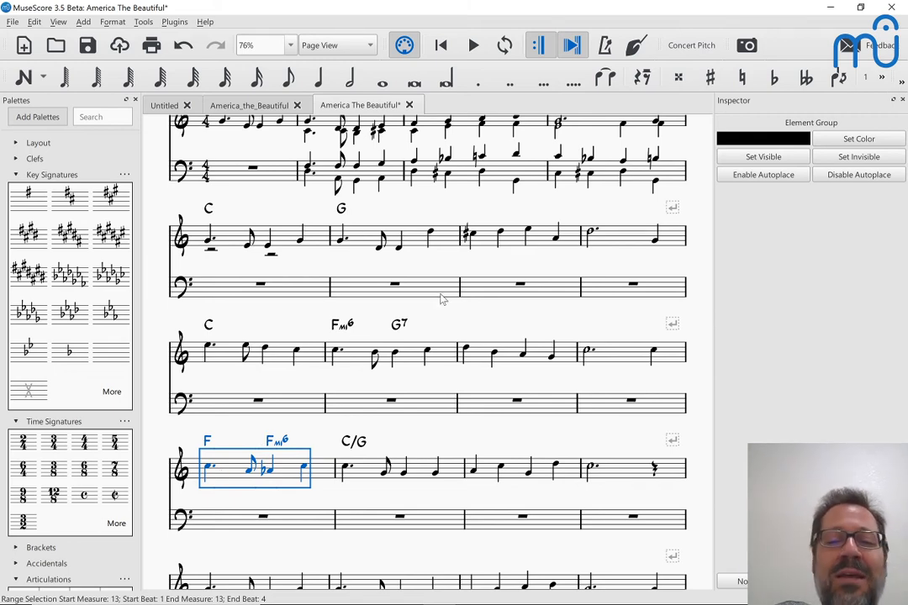
{"action": "left_click", "coordinate": [483, 243]}
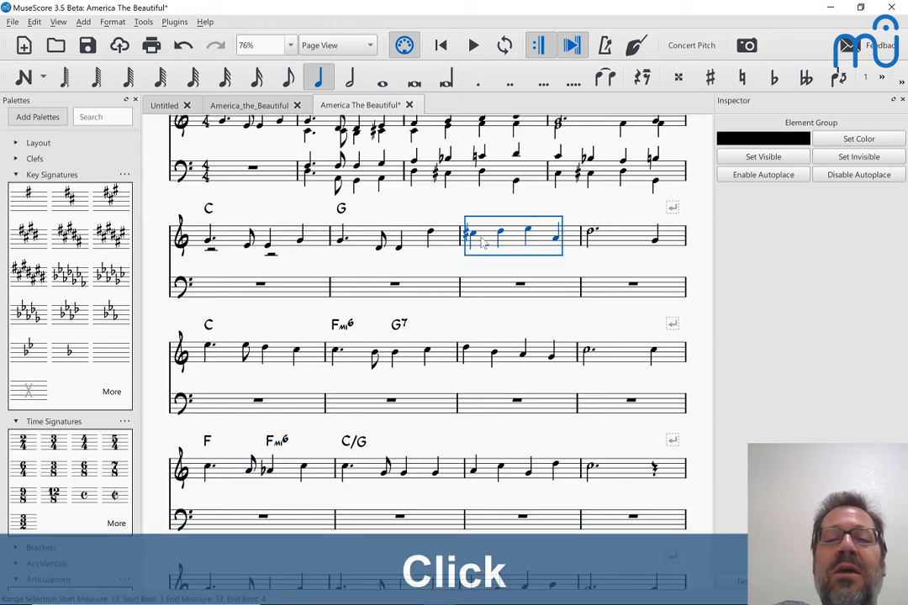
{"action": "right_click", "coordinate": [476, 239]}
{"action": "key", "text": "space"}
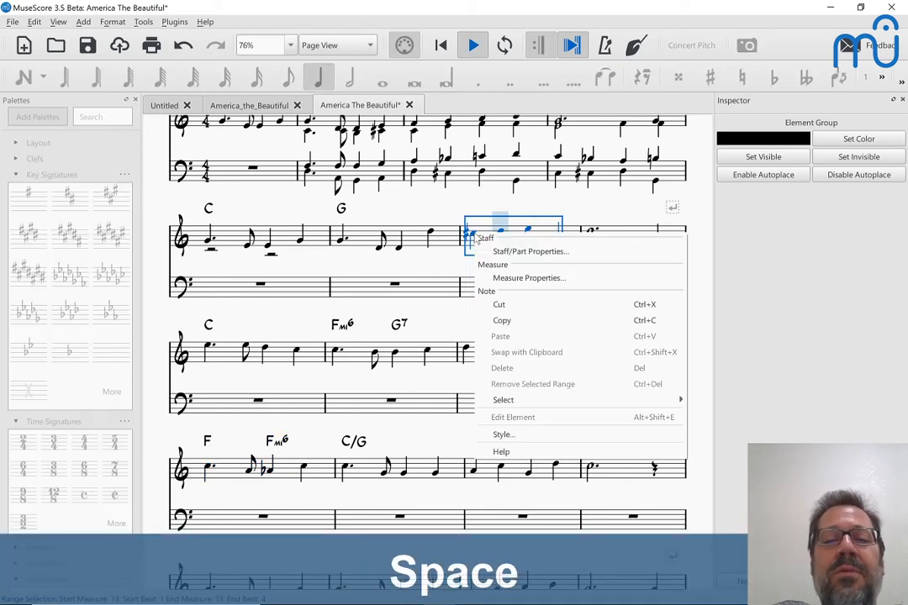
{"action": "key", "text": "Escape"}
{"action": "key", "text": "alt+Tab"}
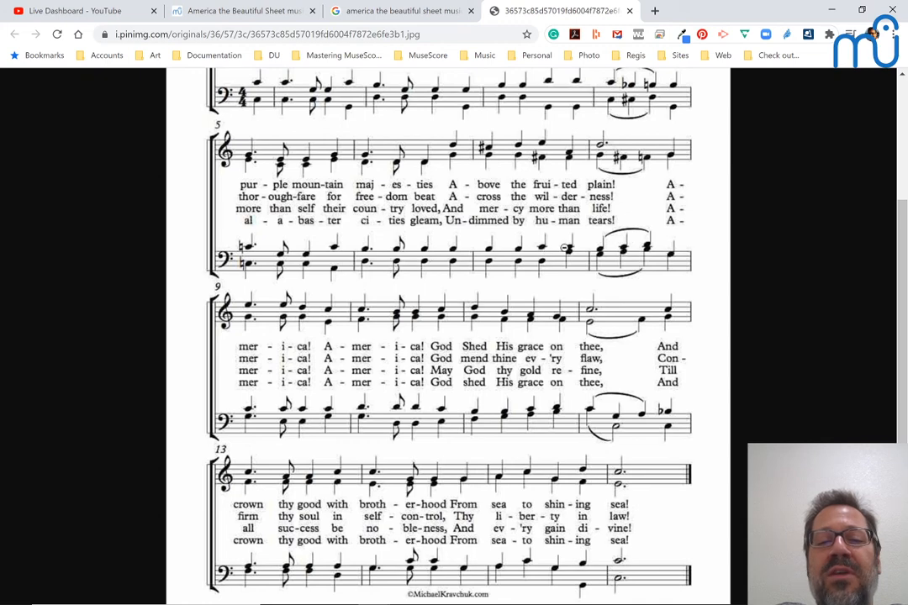
{"action": "key", "text": "alt+Tab"}
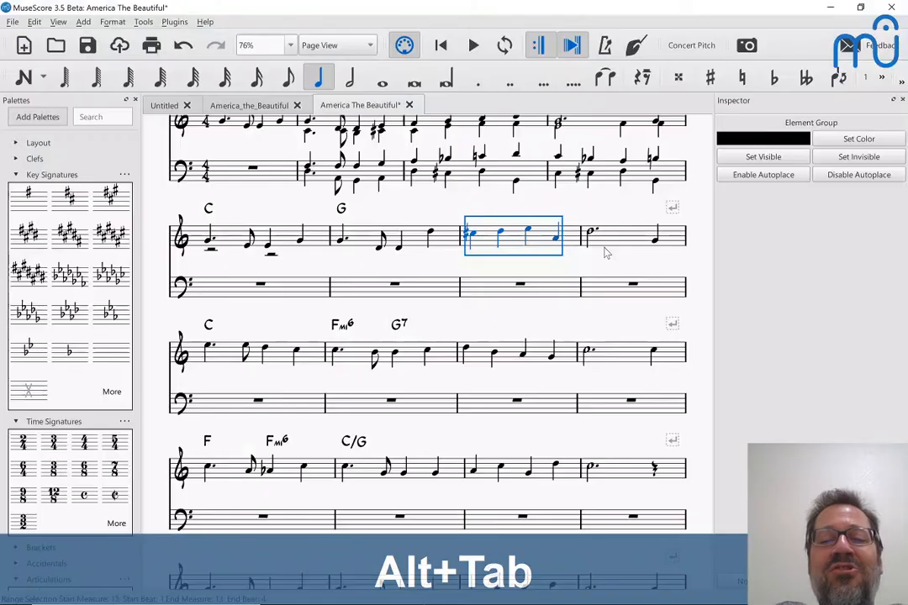
Add chord symbols G on beat 1 and D7 on beat 3 of measure 7, and G on beat 1 of measure 8
{"action": "left_click", "coordinate": [473, 238]}
{"action": "key", "text": "ctrl+k"}
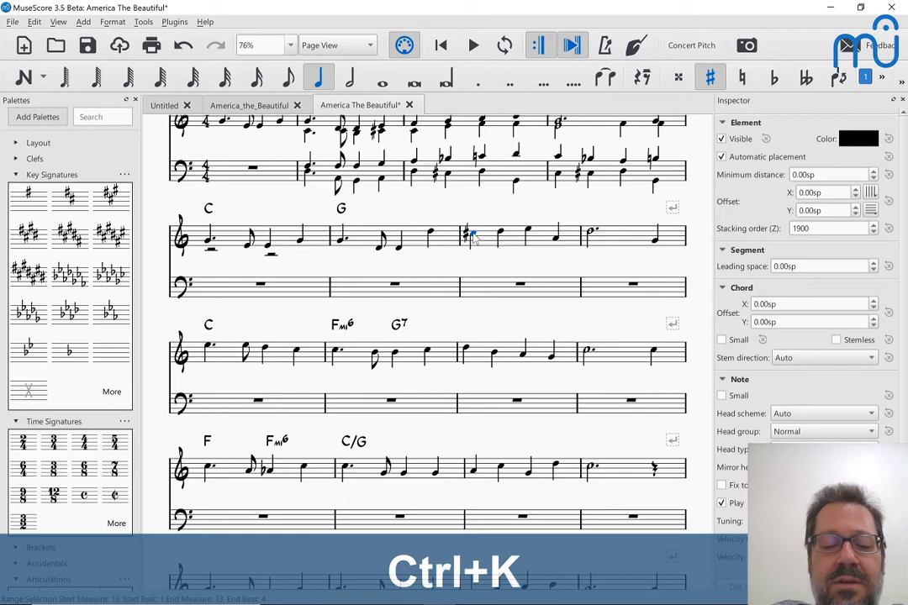
{"action": "type", "text": "G"}
{"action": "key", "text": "space"}
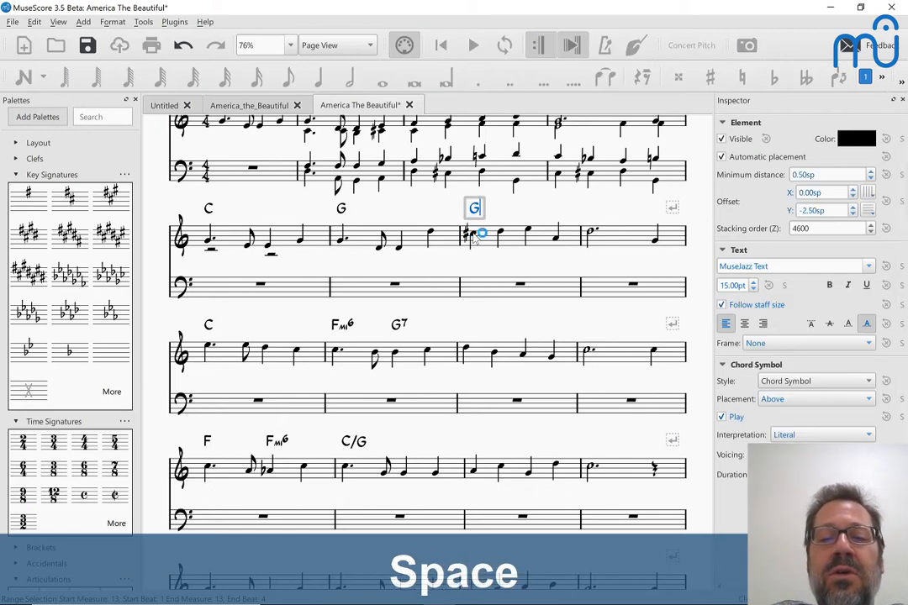
{"action": "key", "text": "space"}
{"action": "type", "text": "D7"}
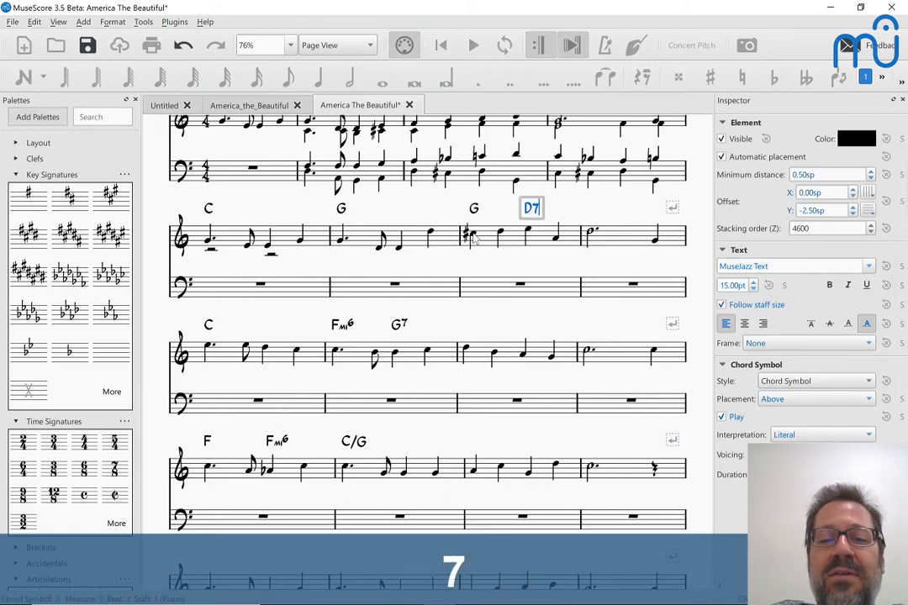
{"action": "key", "text": "space"}
{"action": "key", "text": "space"}
{"action": "type", "text": "G"}
{"action": "key", "text": "Escape"}
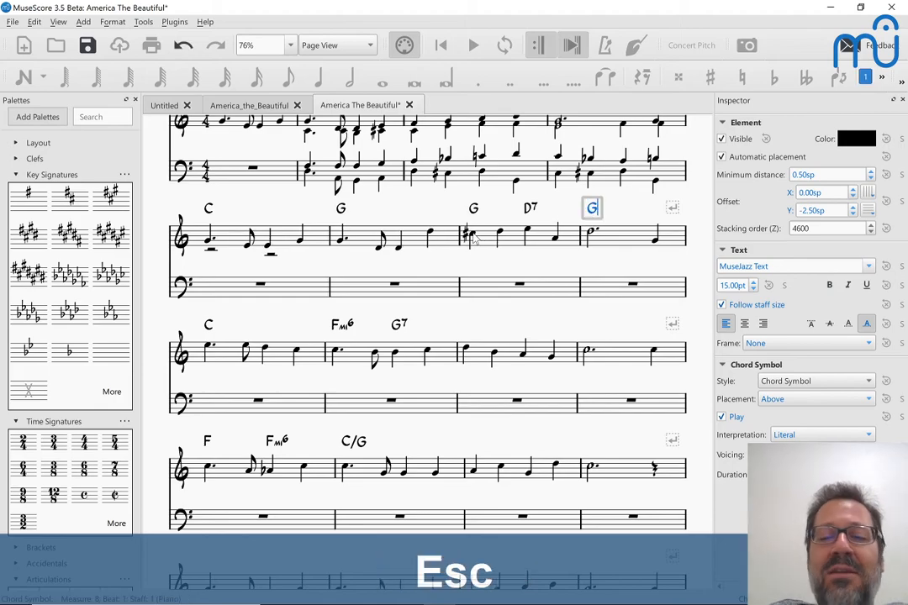
Change the G chord symbols at the start of measures 6 and 7 to G/D
{"action": "key", "text": "alt+Tab"}
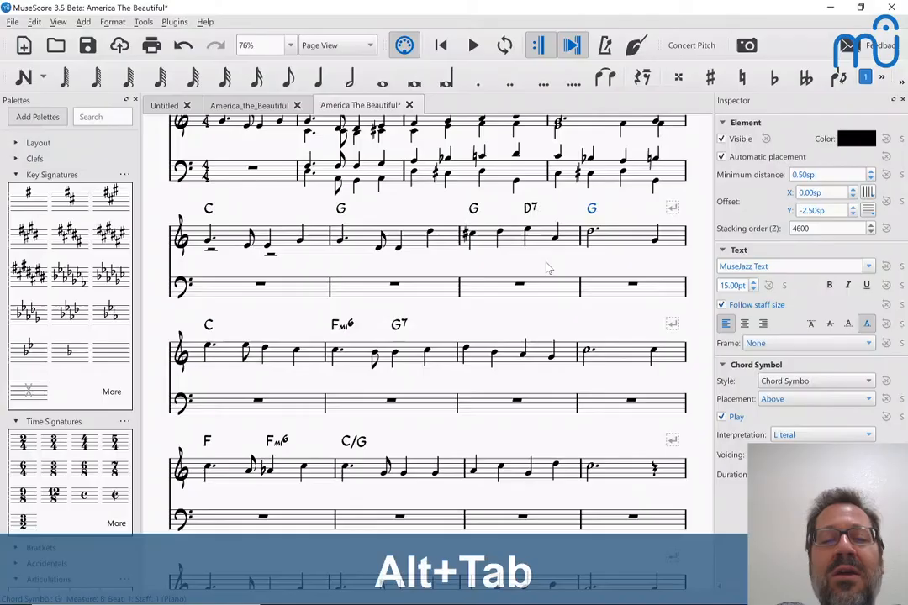
{"action": "key", "text": "alt+Tab"}
{"action": "double_click", "coordinate": [340, 208]}
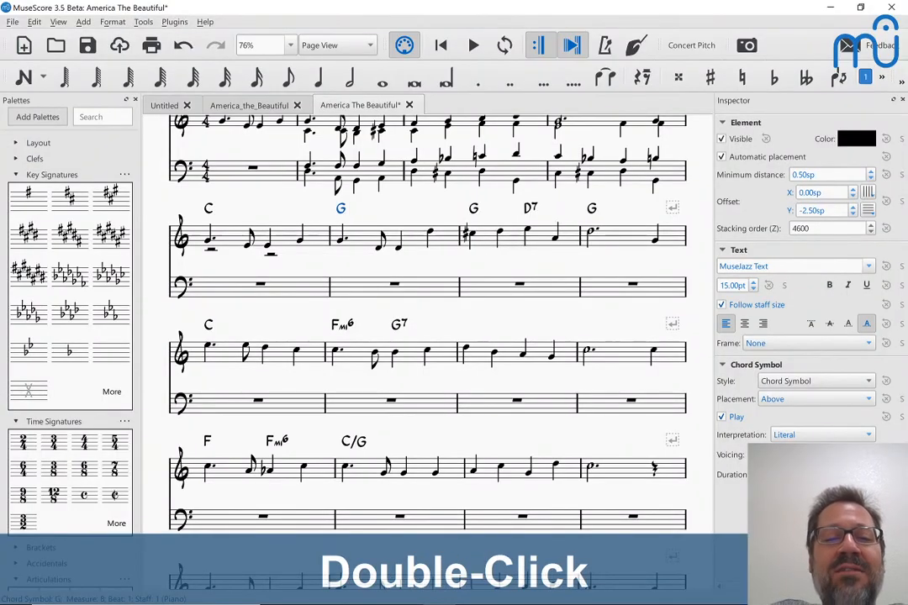
{"action": "key", "text": "Right"}
{"action": "type", "text": "D"}
{"action": "key", "text": "space"}
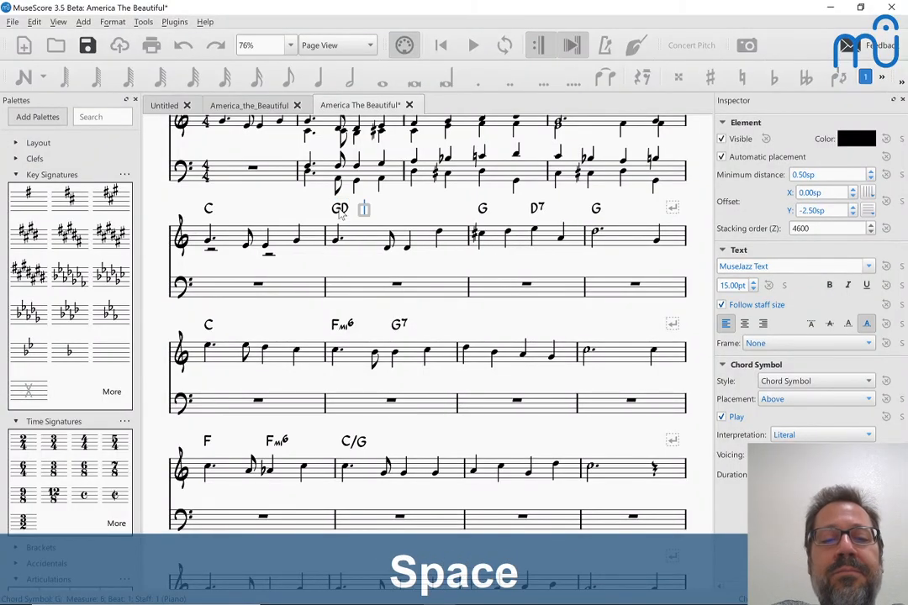
{"action": "key", "text": "shift+Tab"}
{"action": "key", "text": "Tab"}
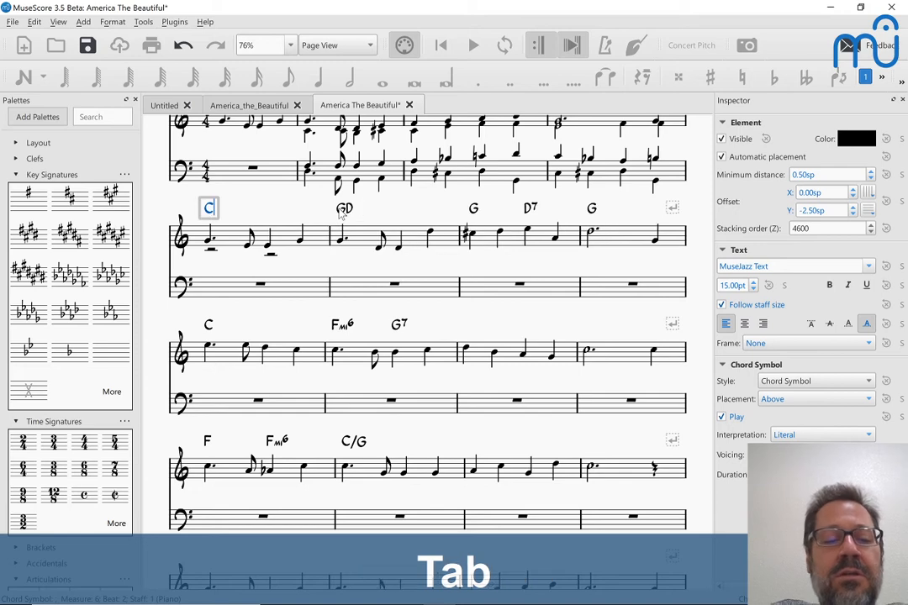
{"action": "key", "text": "Left"}
{"action": "type", "text": "/"}
{"action": "key", "text": "Tab"}
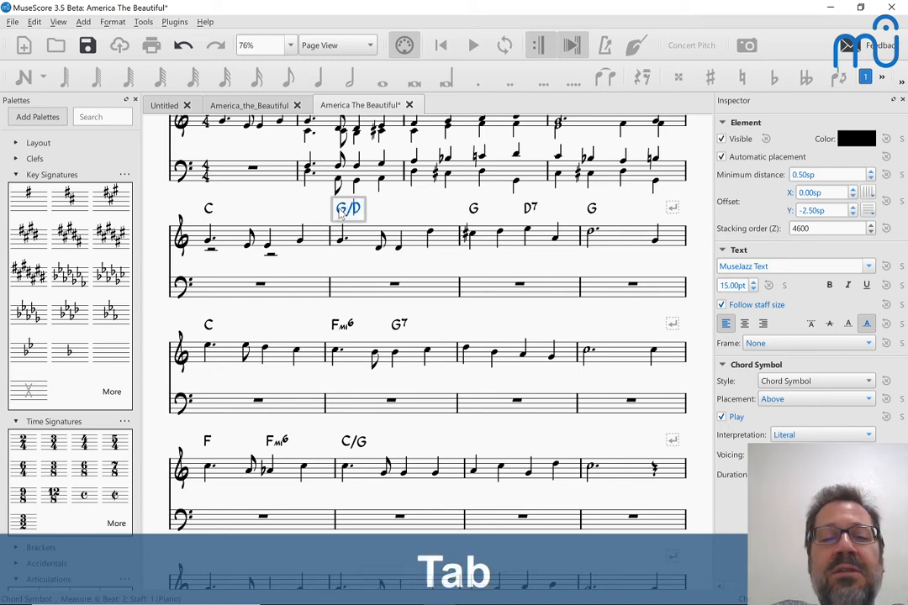
{"action": "type", "text": "/D"}
{"action": "key", "text": "Escape"}
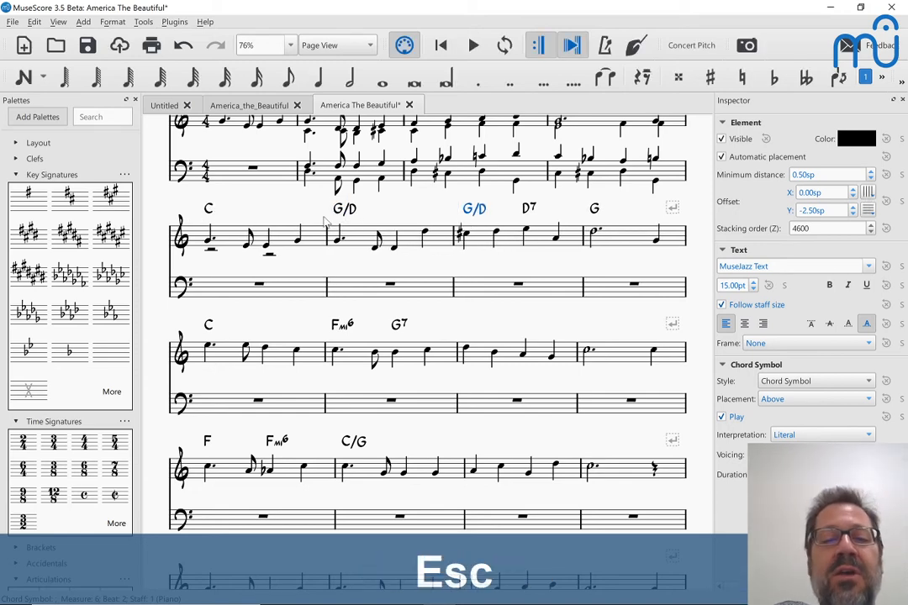
Play from measure 5 to hear the C, G/D, D7 and G progression
{"action": "left_click", "coordinate": [234, 242]}
{"action": "key", "text": "space"}
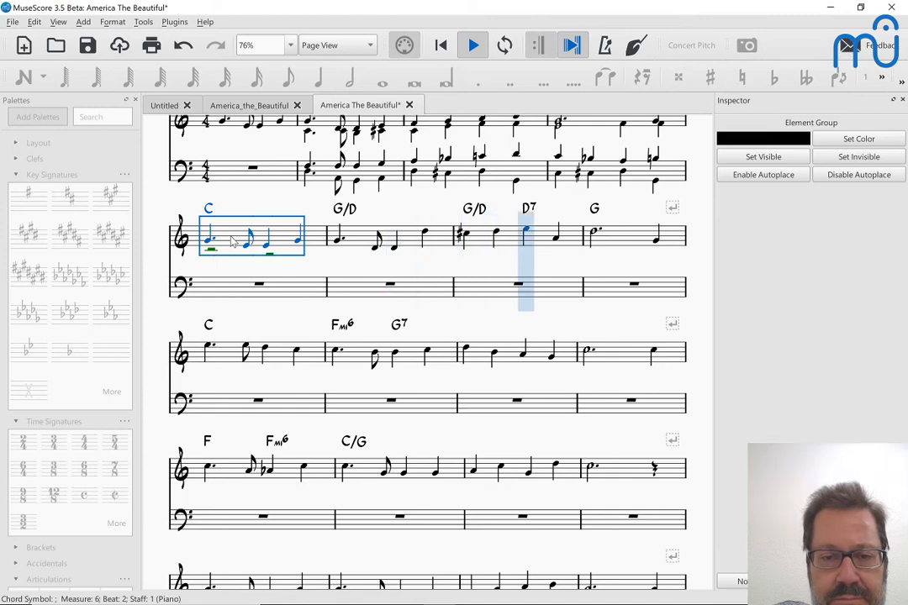
{"action": "key", "text": "space"}
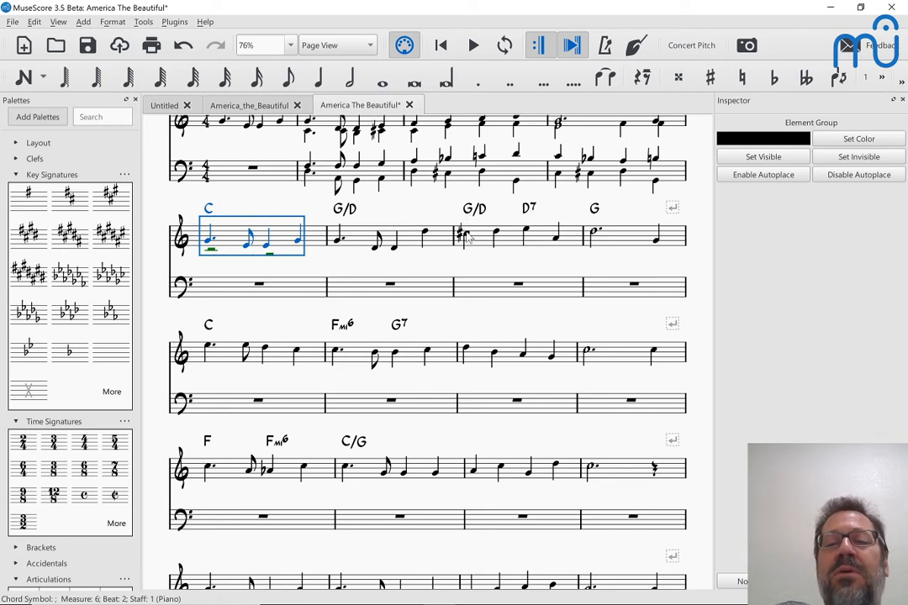
Change the G/D chord symbol at the start of measure 7 to A7
{"action": "double_click", "coordinate": [474, 209]}
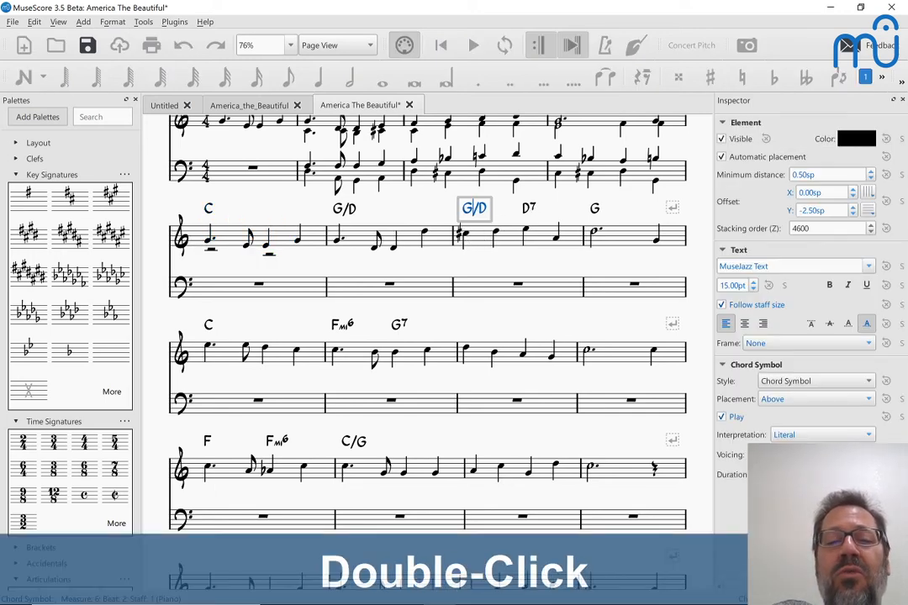
{"action": "key", "text": "ctrl+a"}
{"action": "type", "text": "A7"}
{"action": "key", "text": "Escape"}
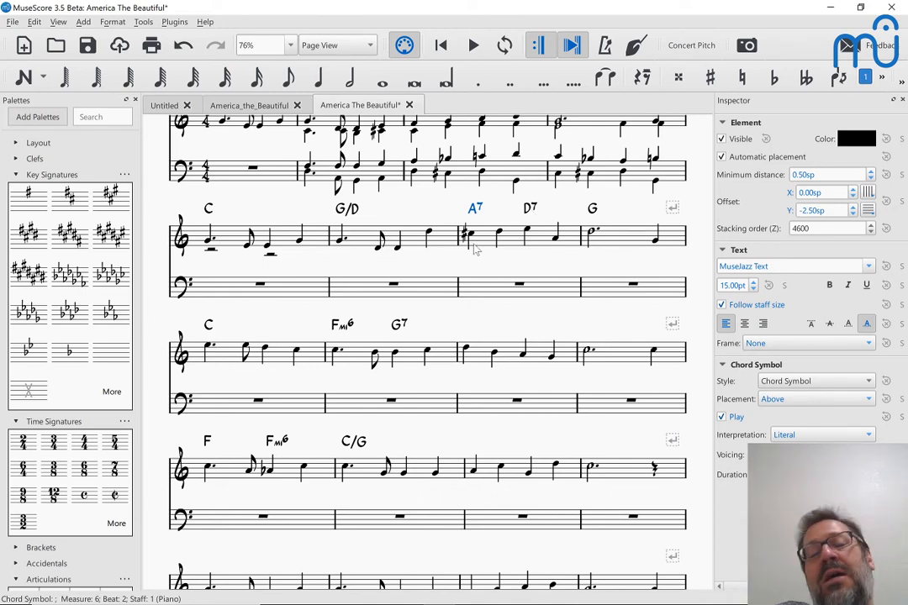
Check the sheet music image in the browser, and play from the first note of measure 6 to hear G/D, A7 and D7
{"action": "key", "text": "alt+Tab"}
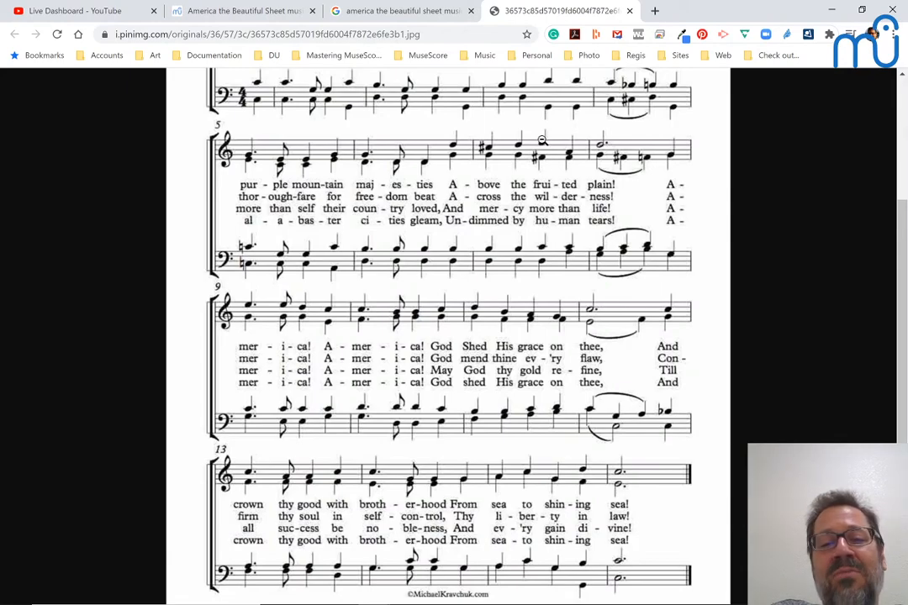
{"action": "key", "text": "alt+Tab"}
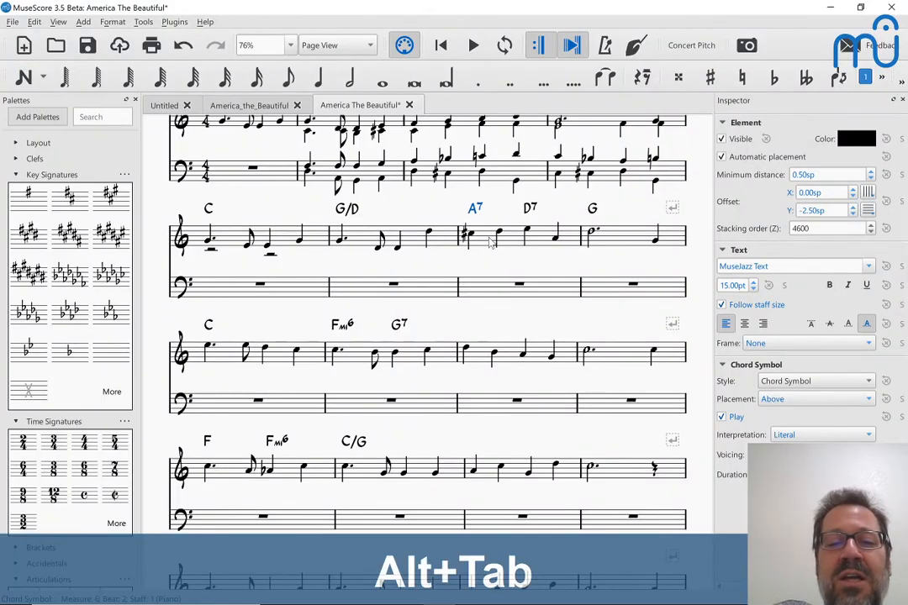
{"action": "left_click", "coordinate": [341, 240]}
{"action": "key", "text": "space"}
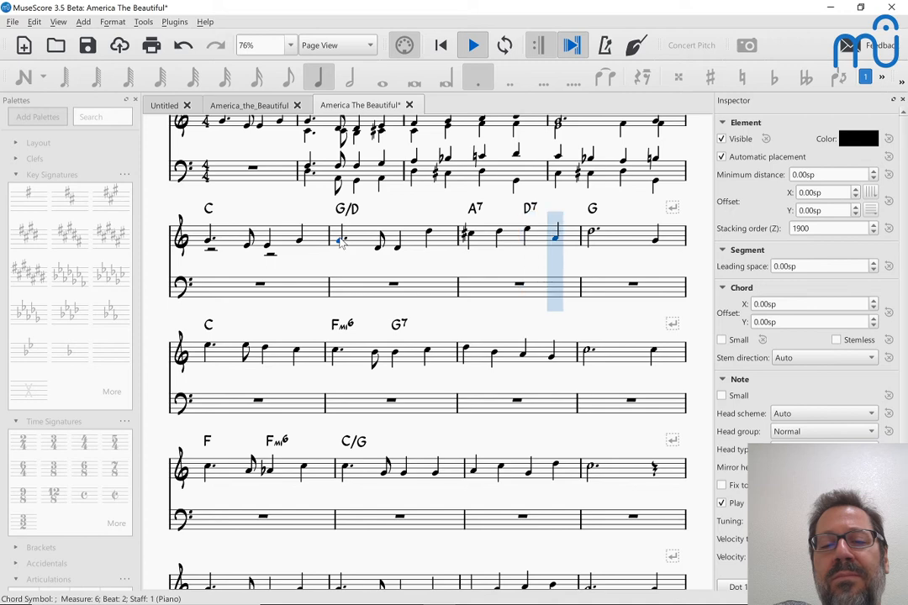
{"action": "key", "text": "space"}
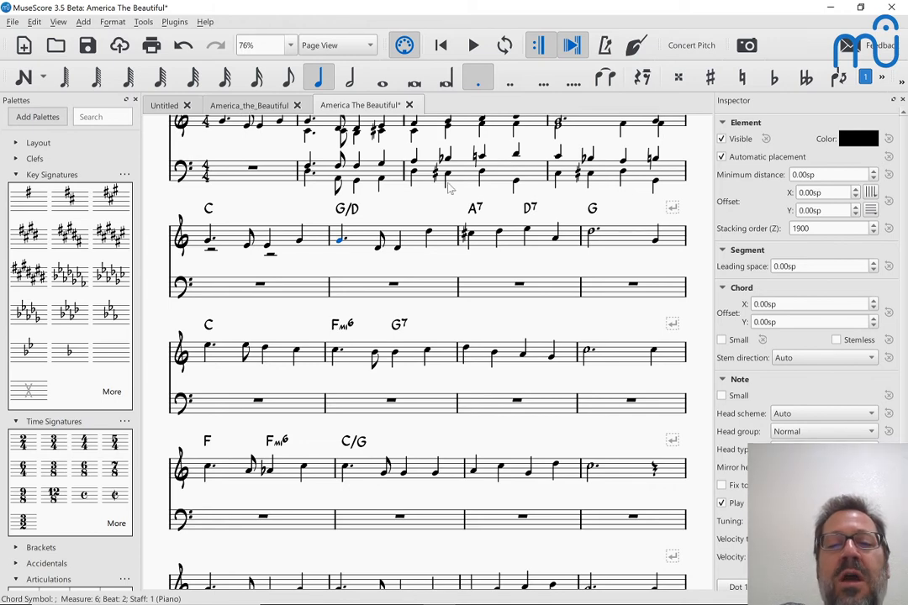
Transpose the whole America_the_Beautiful lead sheet to the closest C major, including its key signatures and chord symbols
{"action": "left_click", "coordinate": [221, 103]}
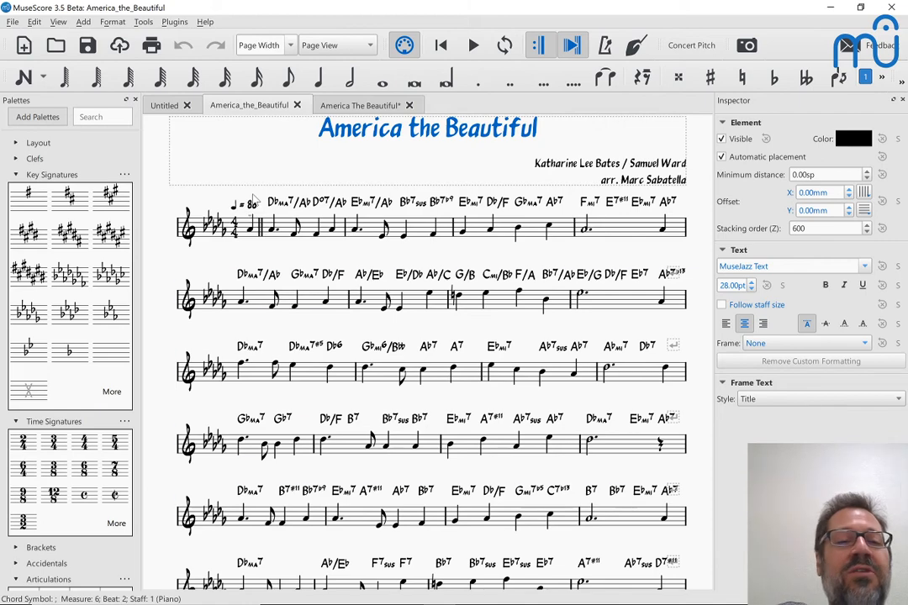
{"action": "key", "text": "ctrl+a"}
{"action": "left_click", "coordinate": [143, 22]}
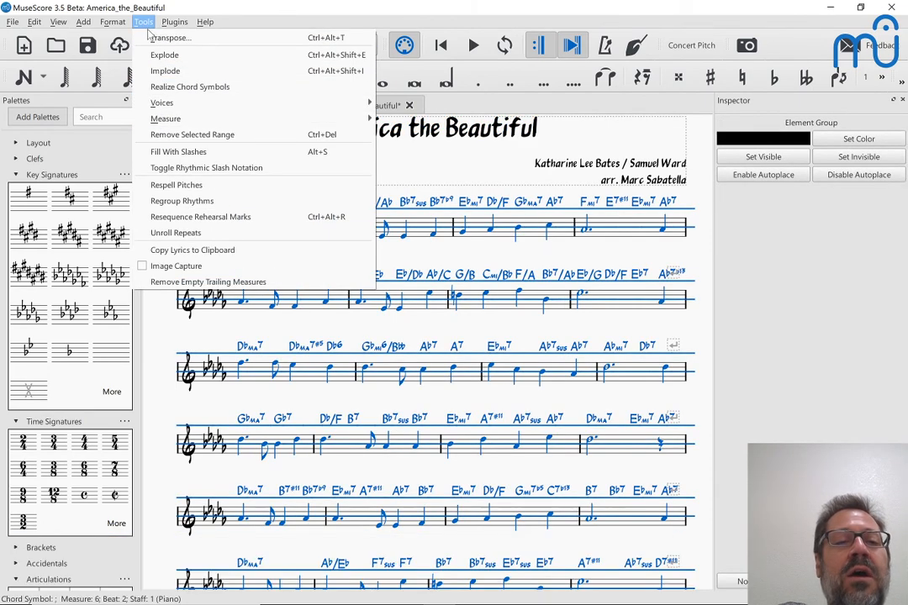
{"action": "left_click", "coordinate": [153, 37]}
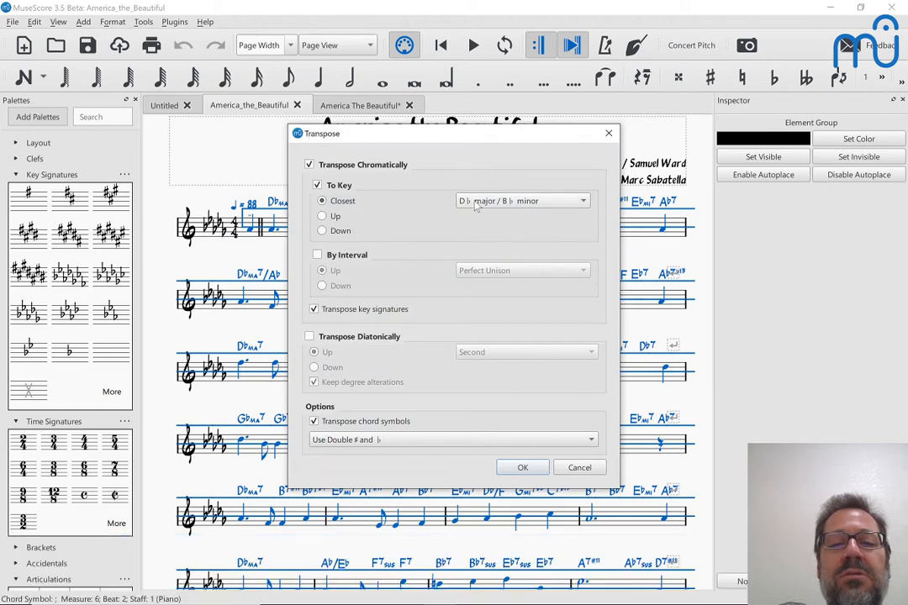
{"action": "left_click", "coordinate": [479, 201]}
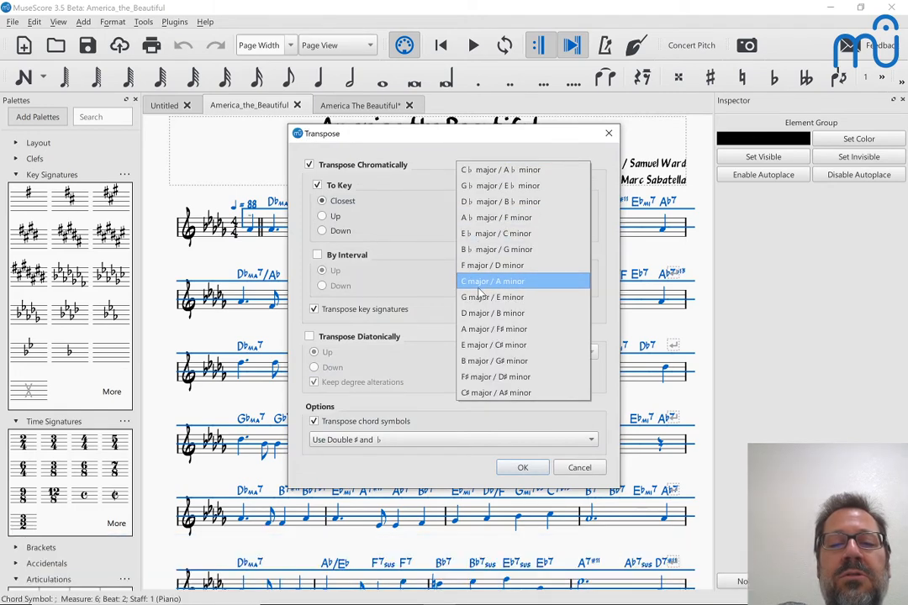
{"action": "left_click", "coordinate": [481, 282]}
{"action": "key", "text": "Return"}
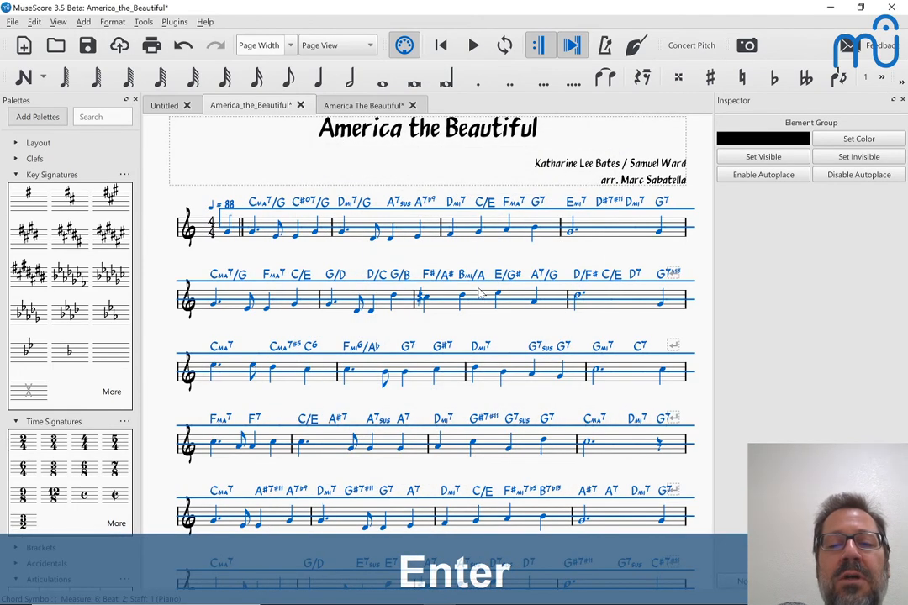
Examine the chord symbols in measure 8 of the transposed lead sheet and how they lead to the Cma7 in measure 9
{"action": "scroll", "coordinate": [455, 341], "scroll_direction": "down", "scroll_amount": 1}
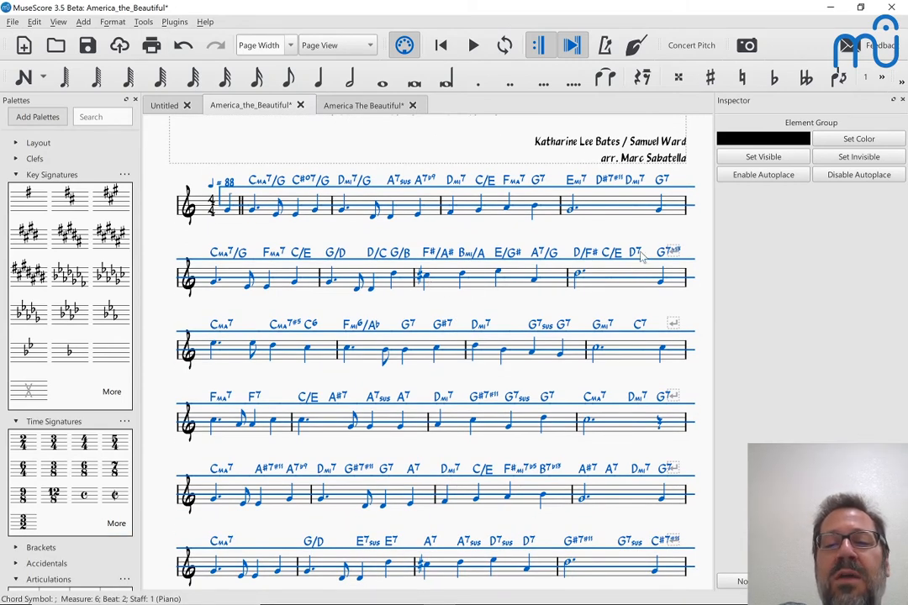
{"action": "left_click", "coordinate": [221, 326]}
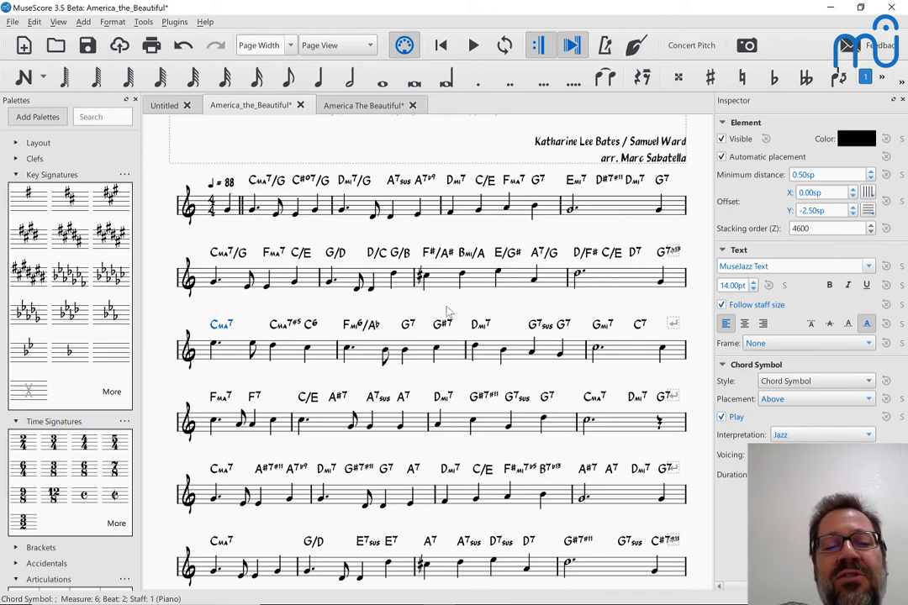
{"action": "left_click", "coordinate": [667, 253]}
{"action": "left_click", "coordinate": [583, 256]}
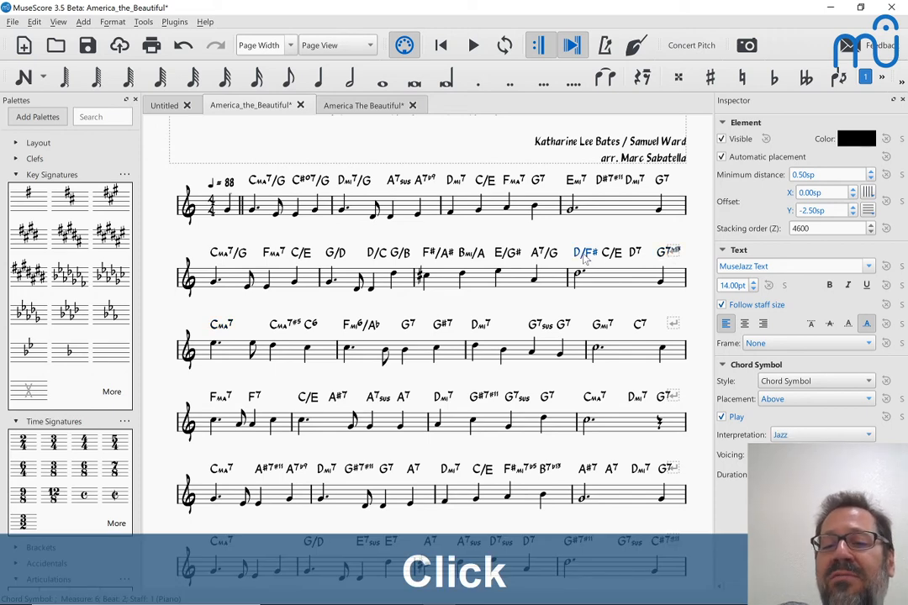
Audition the measure 7 chord symbols one by one in reverse order: A7/G, E/G#, Bmi/A and F#/A#
{"action": "left_click", "coordinate": [542, 257]}
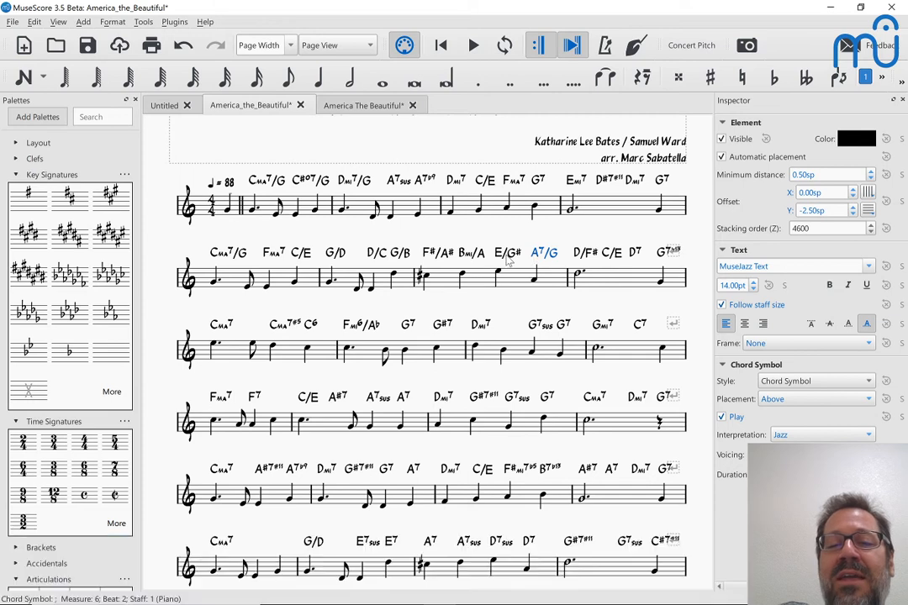
{"action": "right_click", "coordinate": [502, 259]}
{"action": "right_click", "coordinate": [498, 259]}
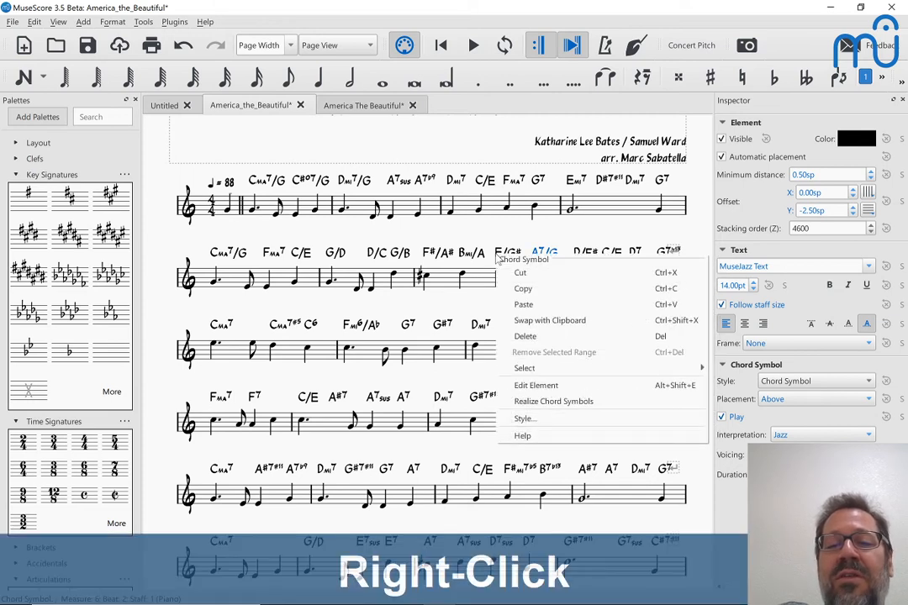
{"action": "key", "text": "Escape"}
{"action": "left_click", "coordinate": [496, 257]}
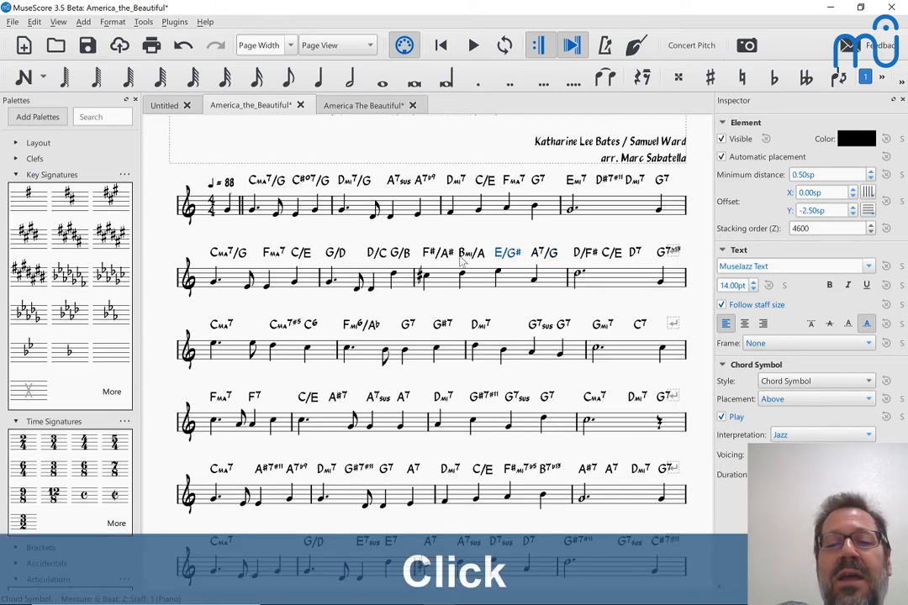
{"action": "left_click", "coordinate": [468, 255]}
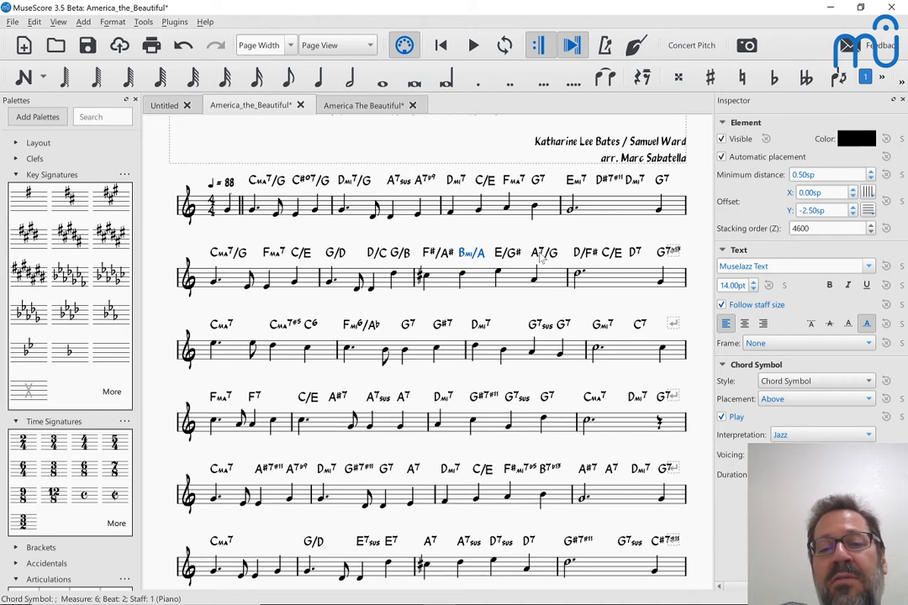
{"action": "left_click", "coordinate": [426, 259]}
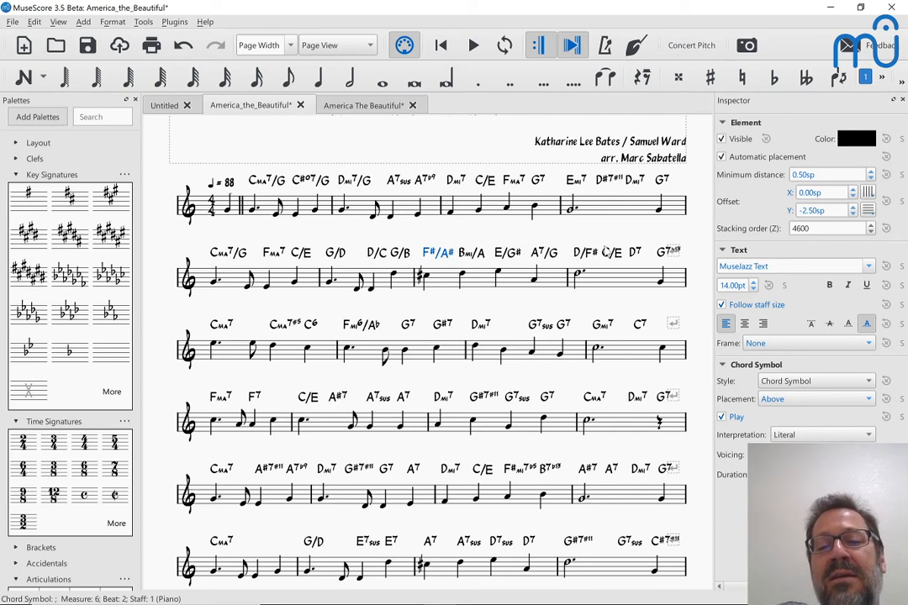
Play the lead sheet from the C-sharp that opens measure 7 into measure 8
{"action": "left_click", "coordinate": [427, 278]}
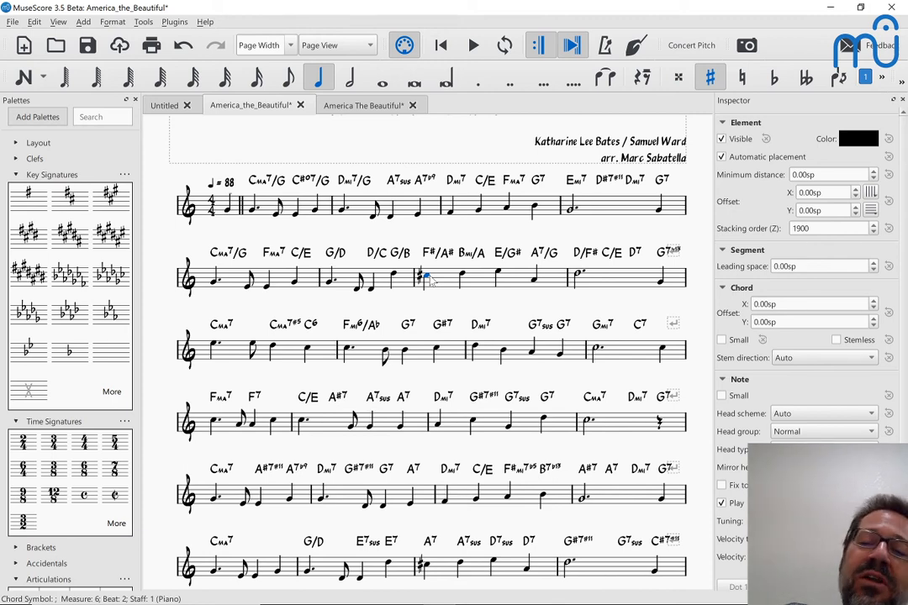
{"action": "key", "text": "space"}
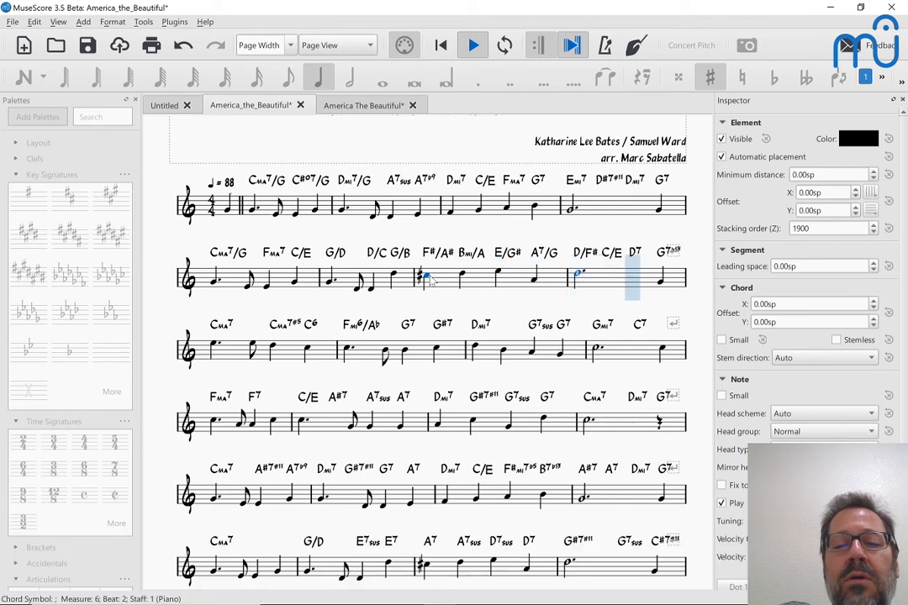
{"action": "key", "text": "space"}
Set the playback interpretation to Literal for Bmi/A, and for all chord symbols from F#/A# in measure 7 through G7b13 in measure 8
{"action": "left_click", "coordinate": [465, 267]}
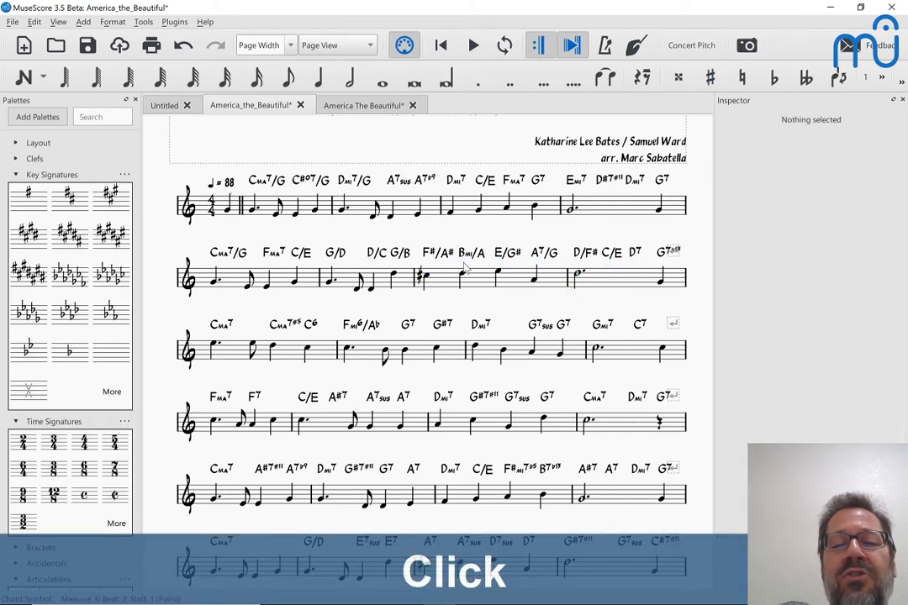
{"action": "left_click", "coordinate": [481, 256]}
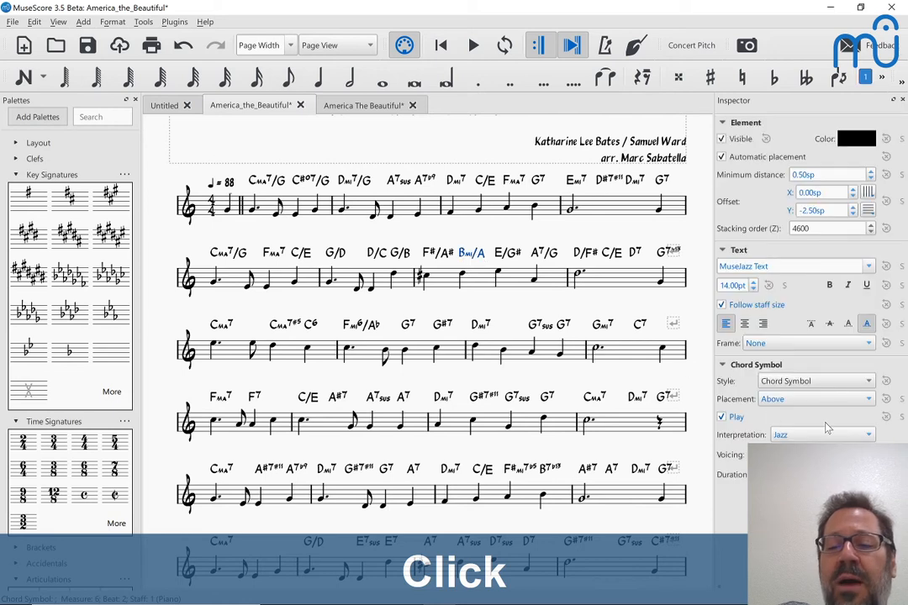
{"action": "right_click", "coordinate": [784, 437]}
{"action": "left_click", "coordinate": [785, 437]}
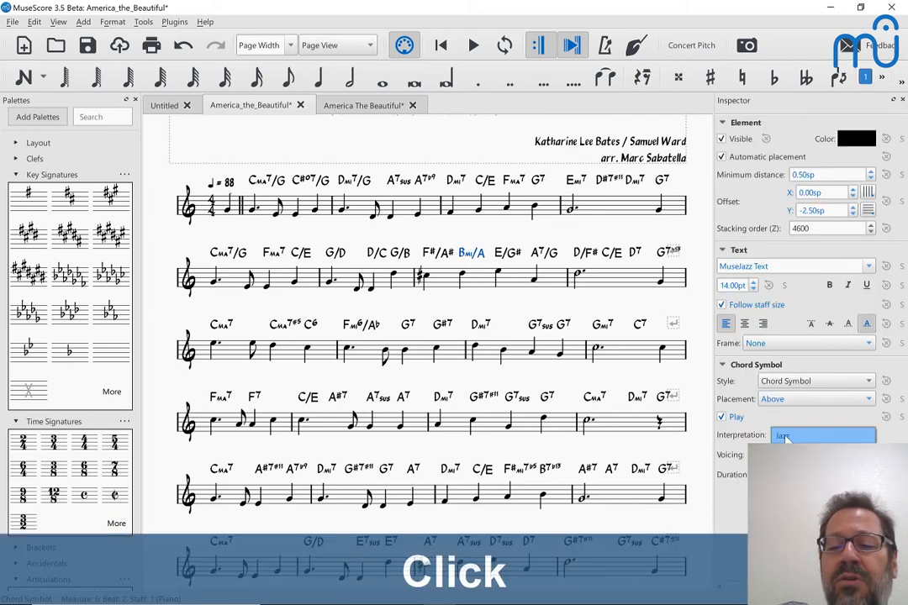
{"action": "left_click", "coordinate": [788, 451]}
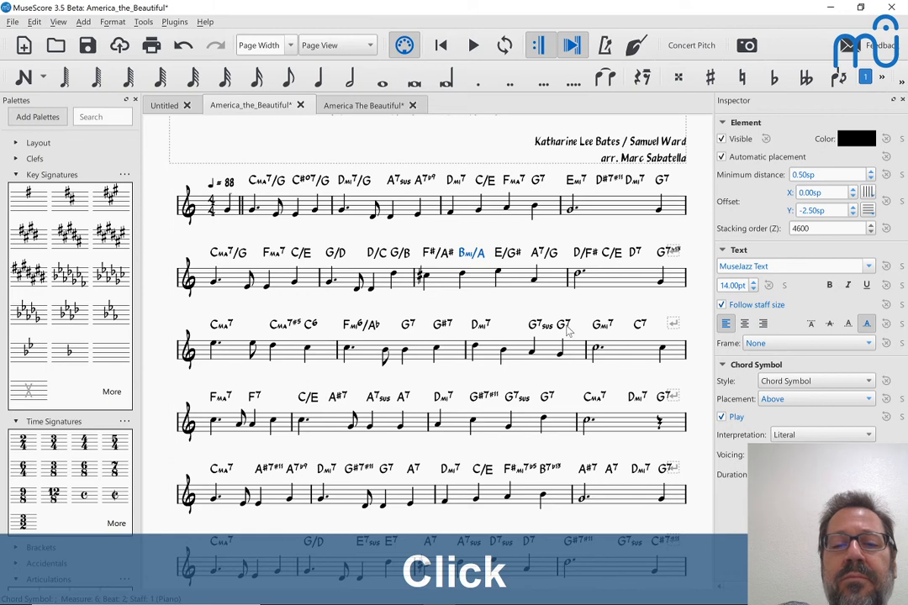
{"action": "left_click", "coordinate": [429, 257]}
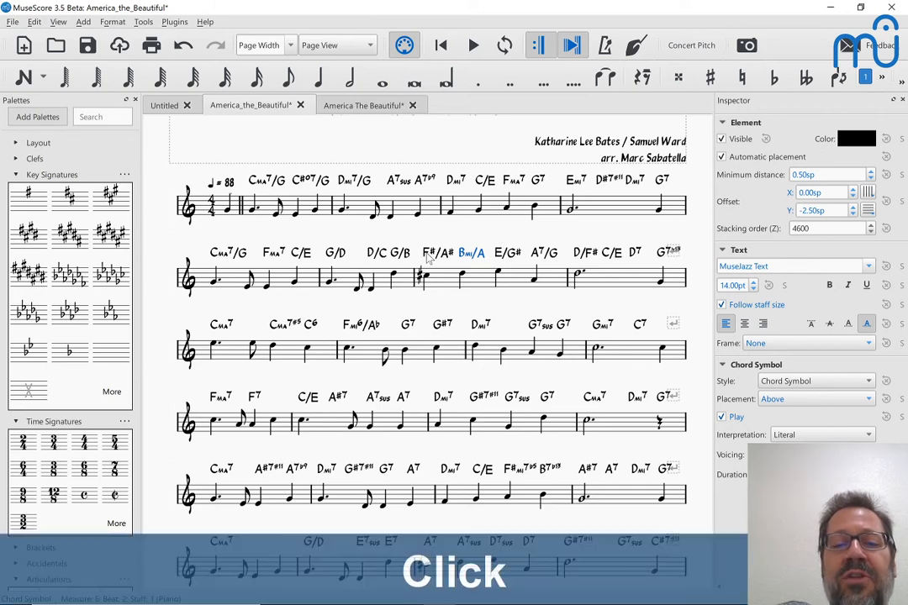
{"action": "left_click", "coordinate": [662, 258], "text": "shift"}
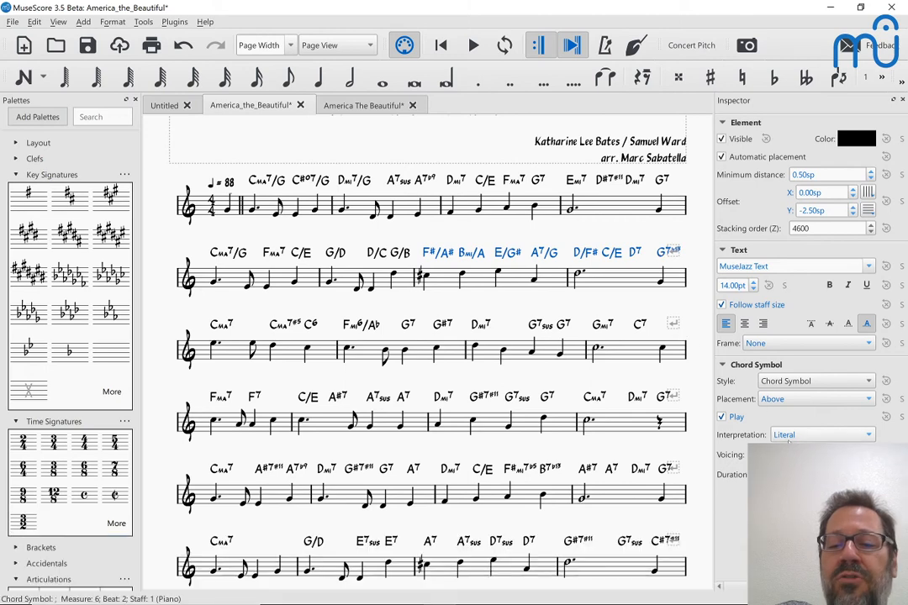
{"action": "left_click", "coordinate": [795, 435]}
{"action": "left_click", "coordinate": [795, 435]}
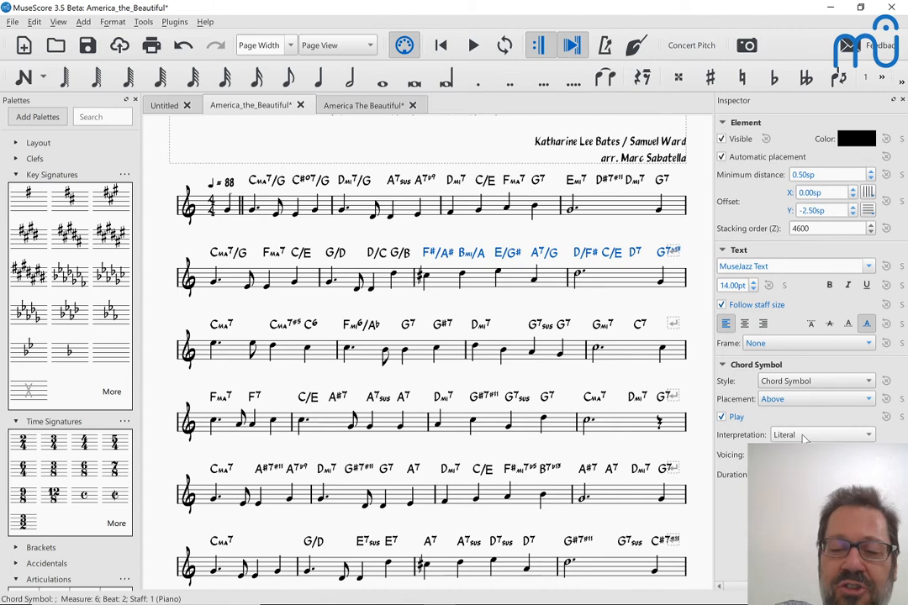
Replay measures 7 and 8 with the literal chord interpretation, and inspect the G7b13 chord symbol at the end of measure 8
{"action": "left_click", "coordinate": [426, 280]}
{"action": "key", "text": "space"}
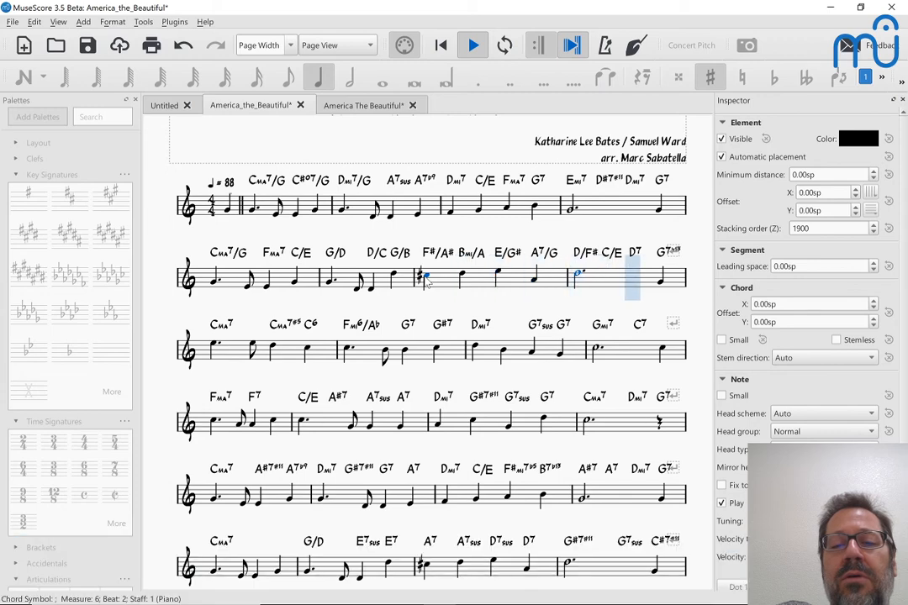
{"action": "key", "text": "space"}
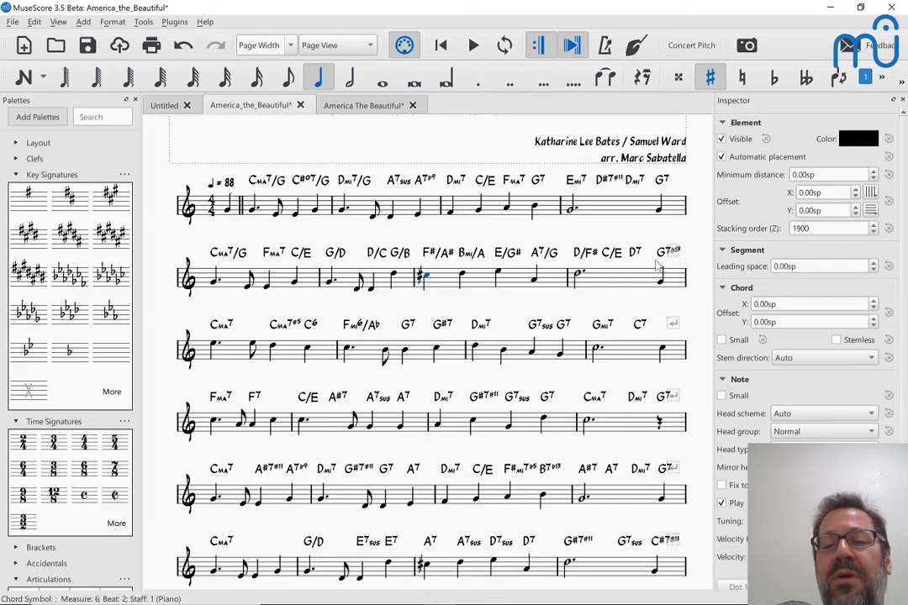
{"action": "scroll", "coordinate": [660, 262], "scroll_direction": "up", "scroll_amount": 3, "text": "ctrl"}
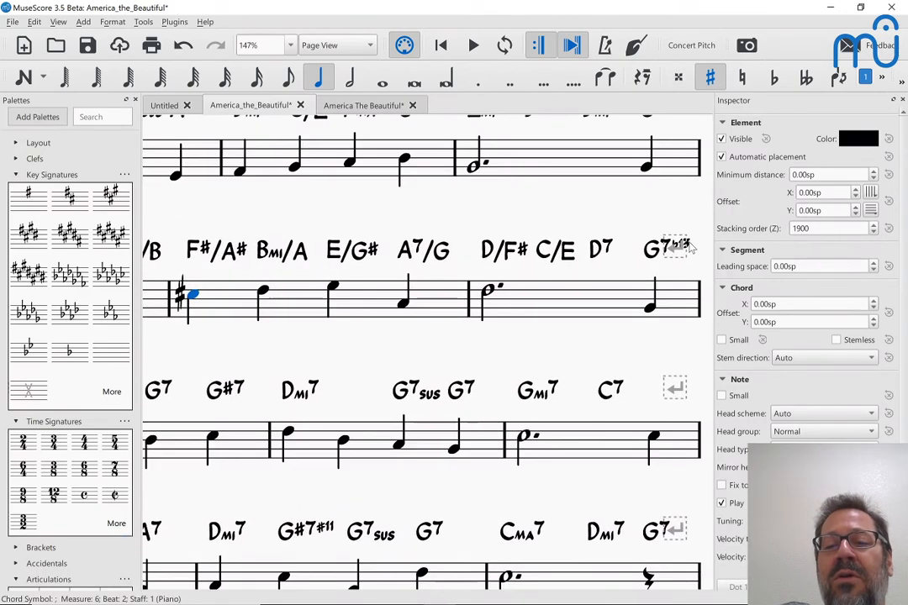
{"action": "scroll", "coordinate": [664, 248], "scroll_direction": "down", "scroll_amount": 5, "text": "ctrl"}
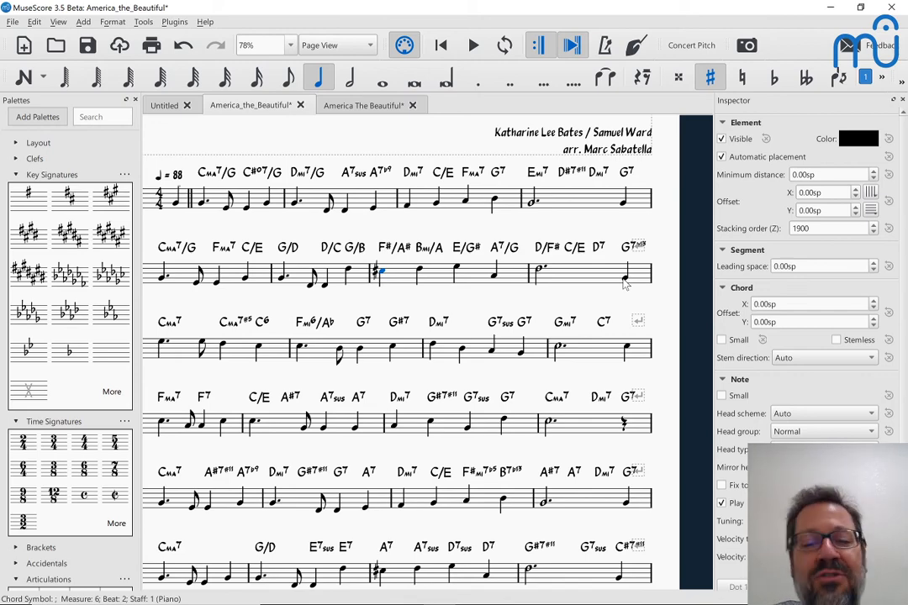
{"action": "scroll", "coordinate": [470, 247], "scroll_direction": "up", "scroll_amount": 2}
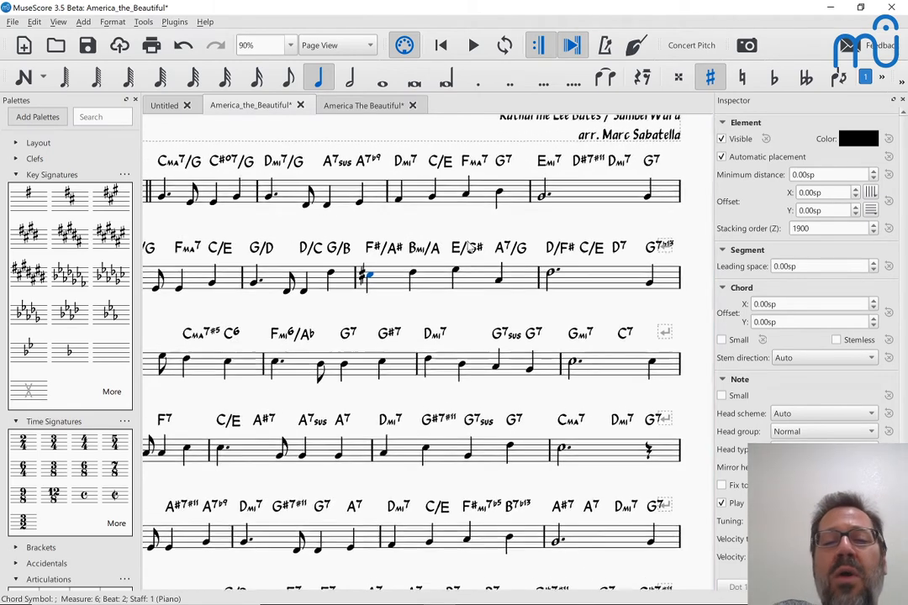
{"action": "scroll", "coordinate": [469, 247], "scroll_direction": "down", "scroll_amount": 2}
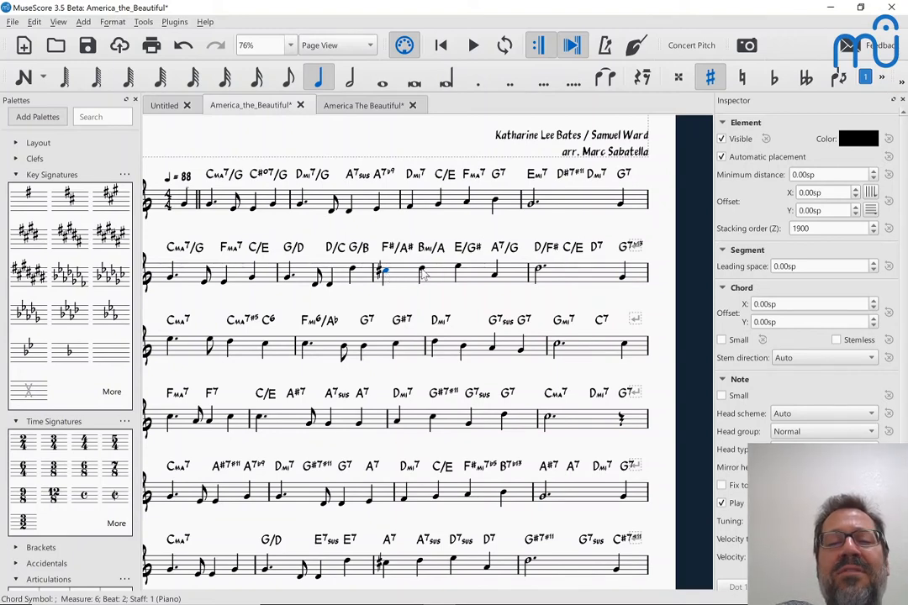
Check the chord symbols from measure 5 onward in the working America The Beautiful score, viewed at page width
{"action": "left_click", "coordinate": [330, 104]}
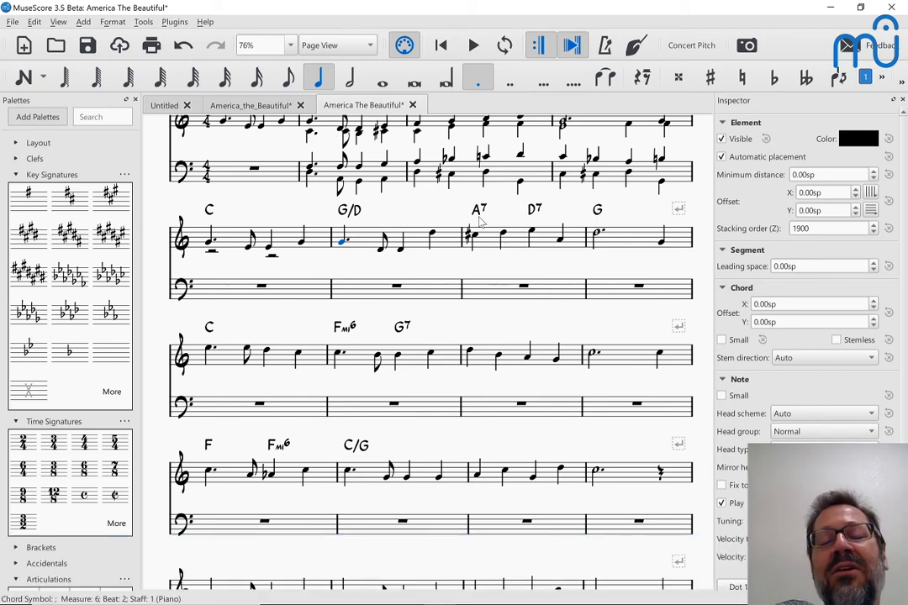
{"action": "key", "text": "x"}
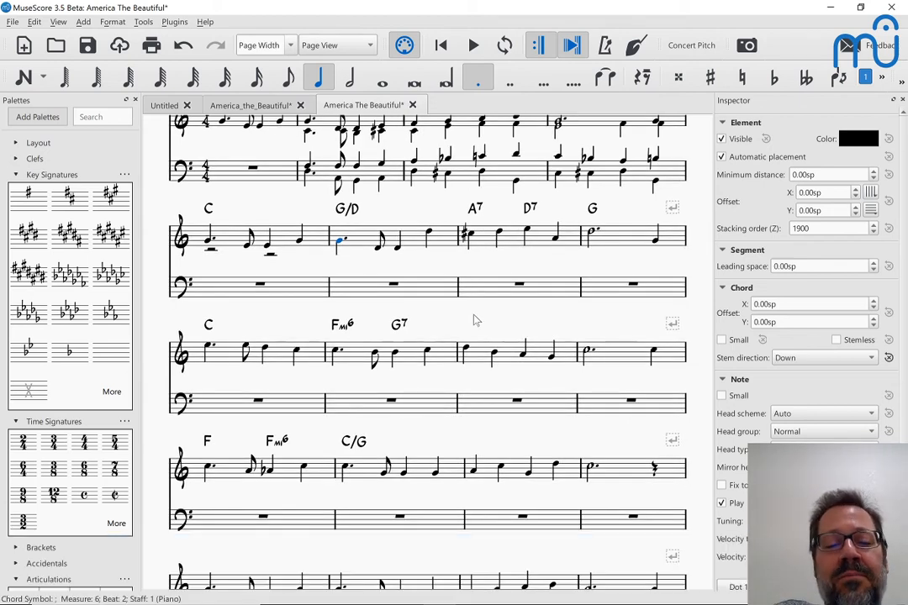
{"action": "key", "text": "alt+Tab"}
{"action": "key", "text": "alt+Tab"}
{"action": "scroll", "coordinate": [475, 318], "scroll_direction": "down", "scroll_amount": 5}
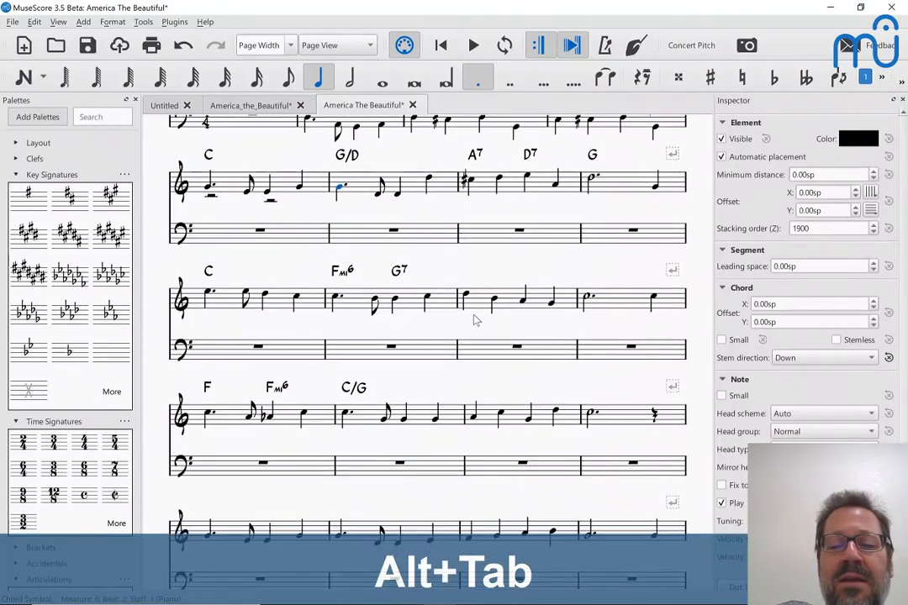
{"action": "key", "text": "alt+Tab"}
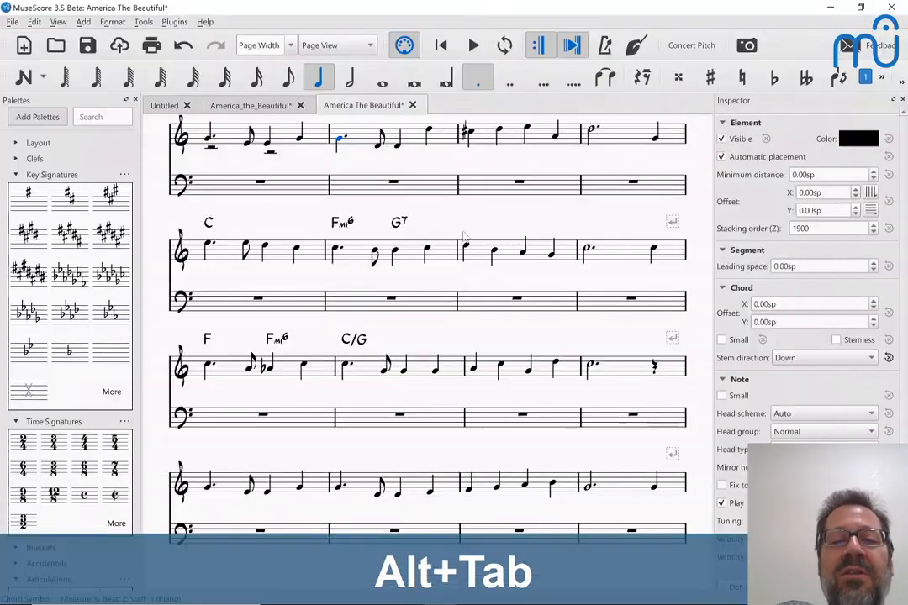
{"action": "key", "text": "alt+Tab"}
Return to the America_the_Beautiful lead sheet and play from the C-sharp under A7 in measure 23 into measure 24
{"action": "left_click", "coordinate": [244, 106]}
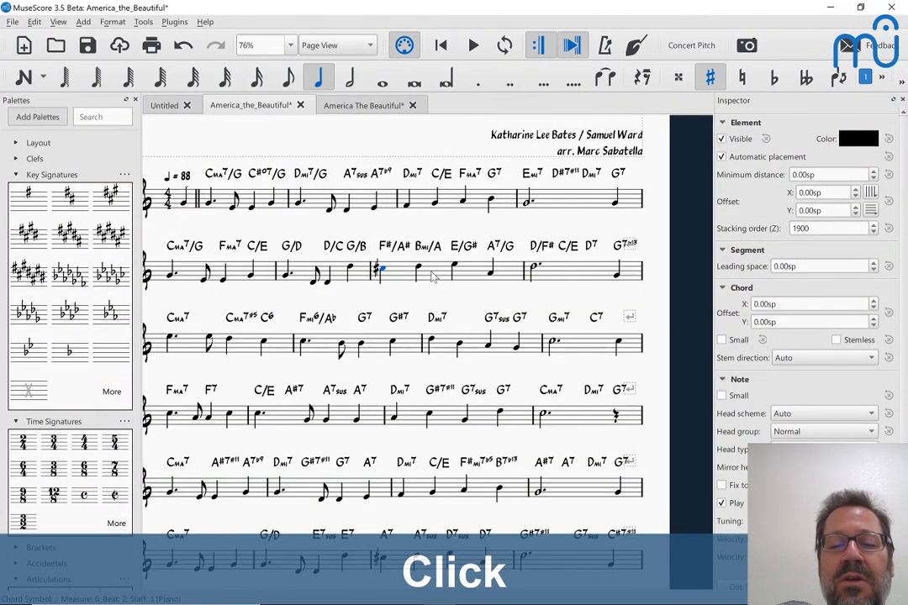
{"action": "scroll", "coordinate": [432, 277], "scroll_direction": "down", "scroll_amount": 3}
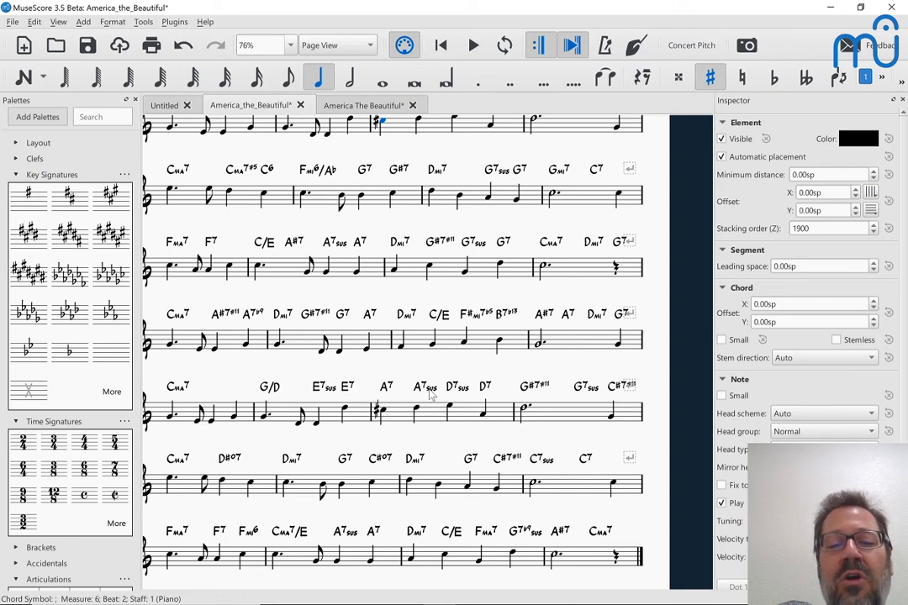
{"action": "left_click", "coordinate": [382, 411]}
{"action": "key", "text": "space"}
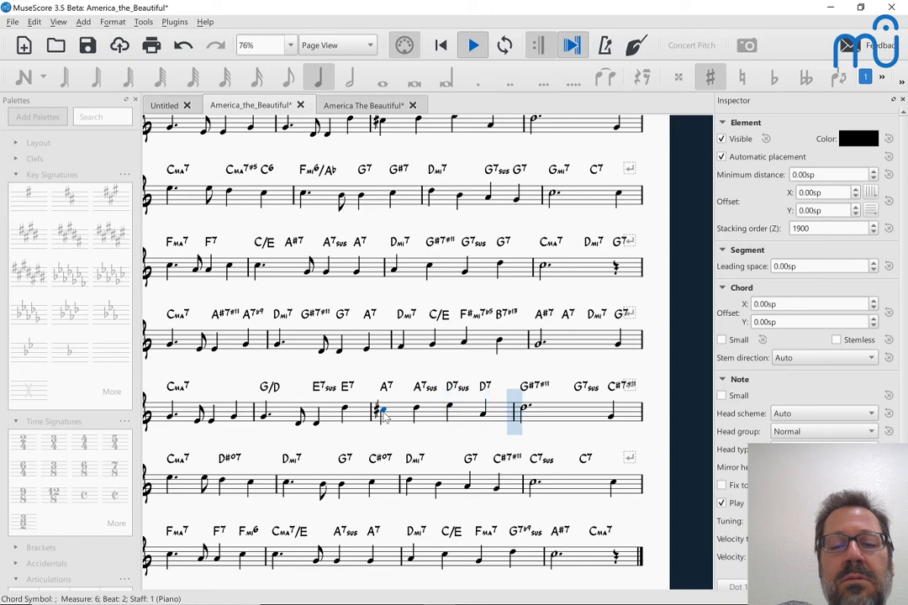
{"action": "key", "text": "space"}
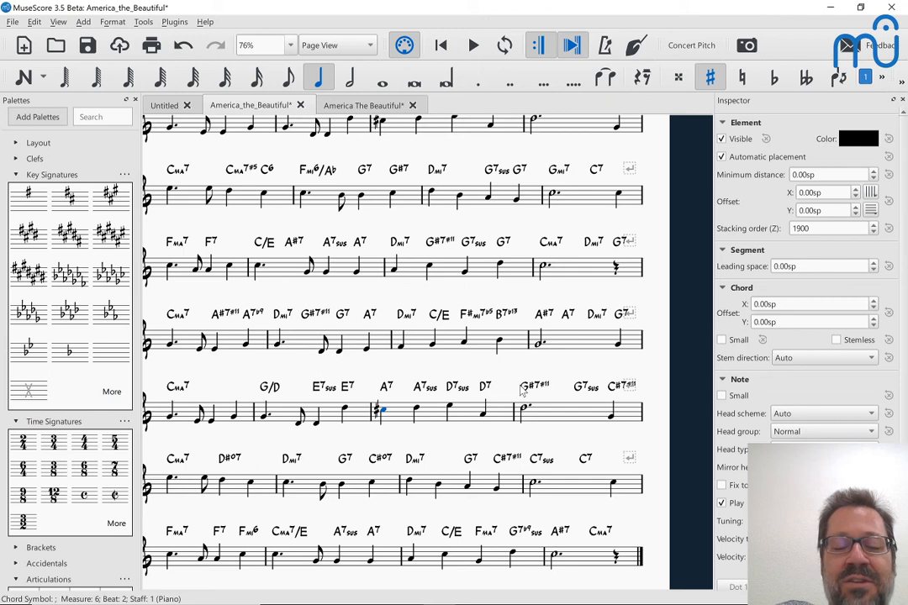
Undo all changes to the America_the_Beautiful lead sheet, including its transposition, to restore the original D-flat major version
{"action": "key", "text": "ctrl+a"}
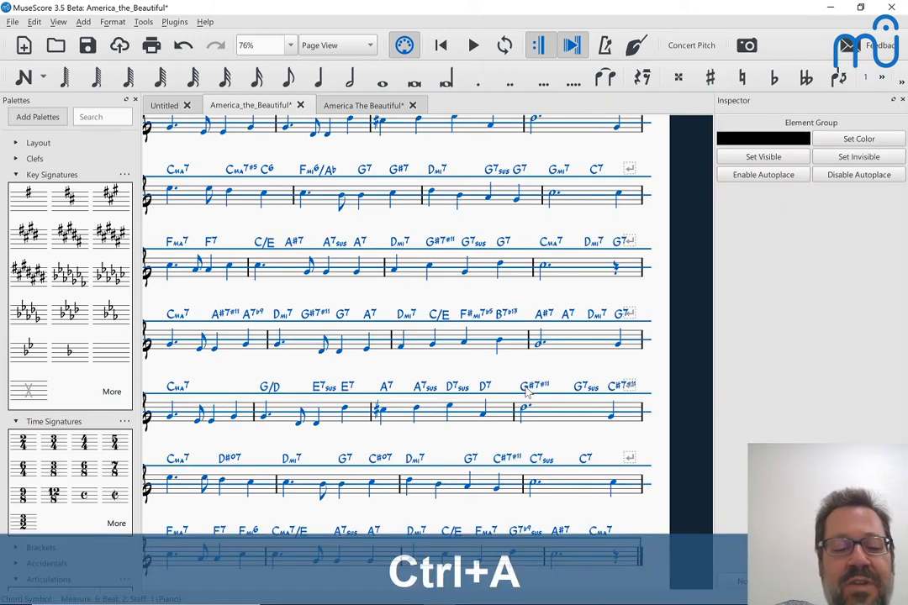
{"action": "key", "text": "ctrl+z"}
{"action": "key", "text": "ctrl+z"}
{"action": "key", "text": "ctrl+z"}
{"action": "key", "text": "ctrl+z"}
{"action": "key", "text": "ctrl+z"}
{"action": "key", "text": "ctrl+z"}
{"action": "key", "text": "ctrl+z"}
{"action": "key", "text": "ctrl+z"}
{"action": "key", "text": "ctrl+z"}
{"action": "key", "text": "ctrl+z"}
{"action": "key", "text": "ctrl+z"}
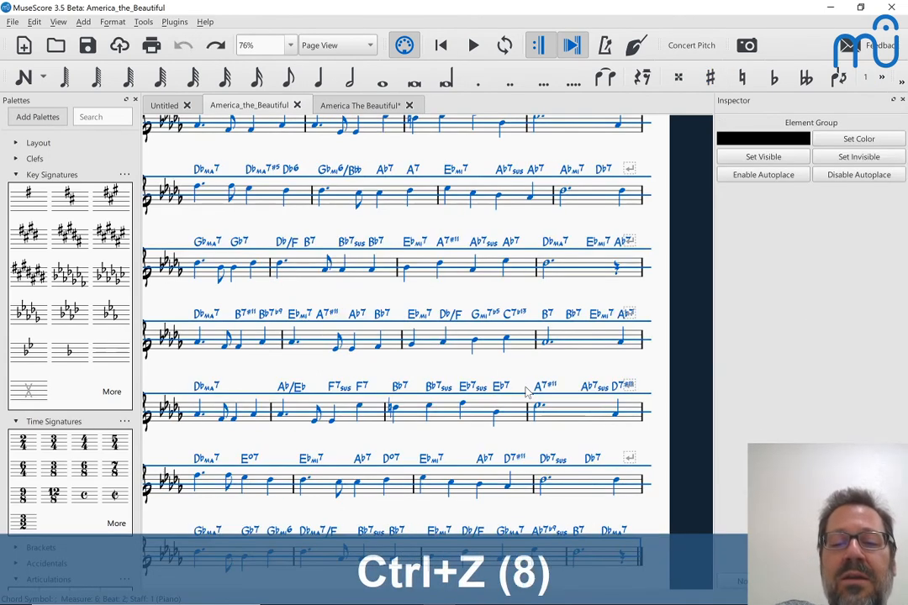
{"action": "key", "text": "ctrl+z"}
{"action": "key", "text": "ctrl+z"}
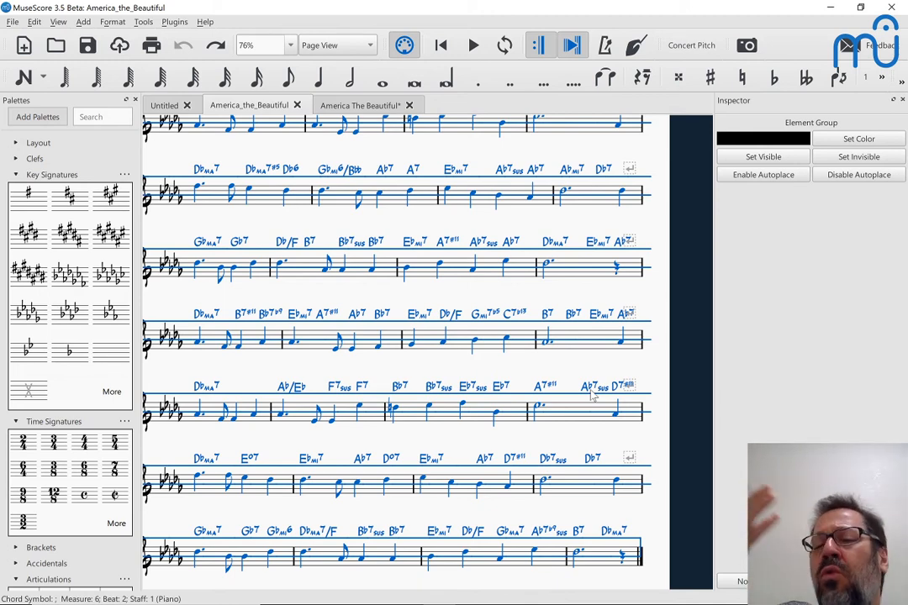
Audition the Eb7 at the end of measure 23 against the A7#11 at the start of measure 24
{"action": "left_click", "coordinate": [546, 388]}
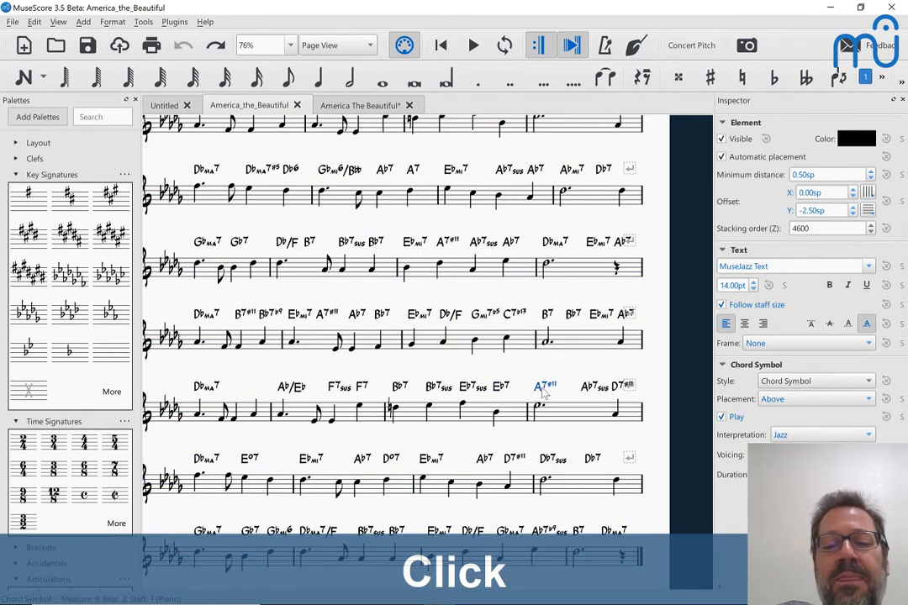
{"action": "left_click", "coordinate": [500, 389]}
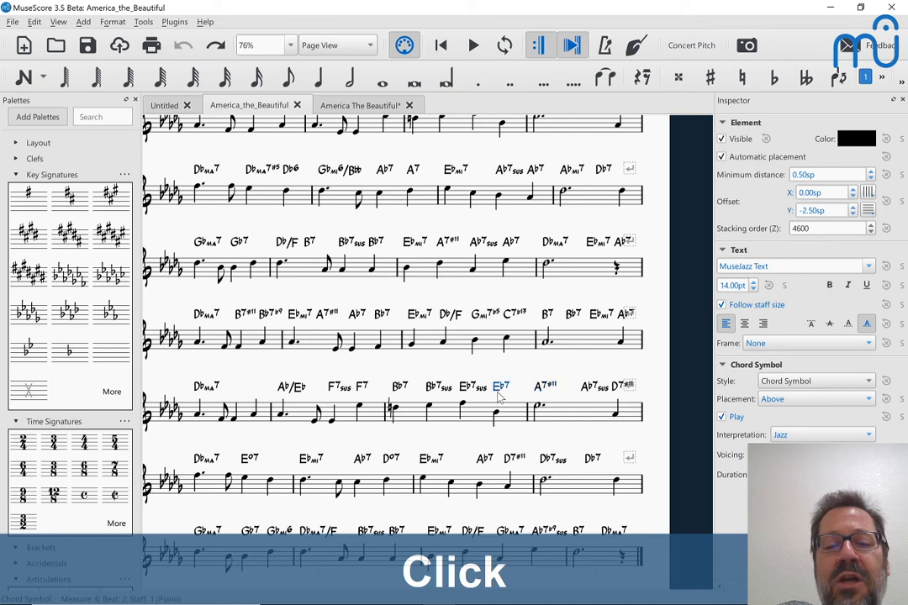
{"action": "left_click", "coordinate": [545, 391]}
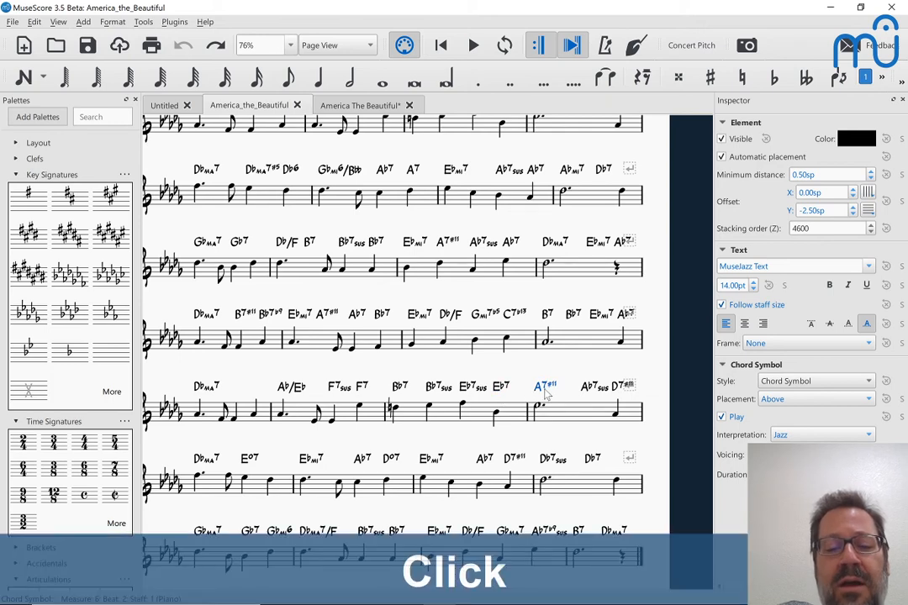
{"action": "left_click", "coordinate": [498, 392]}
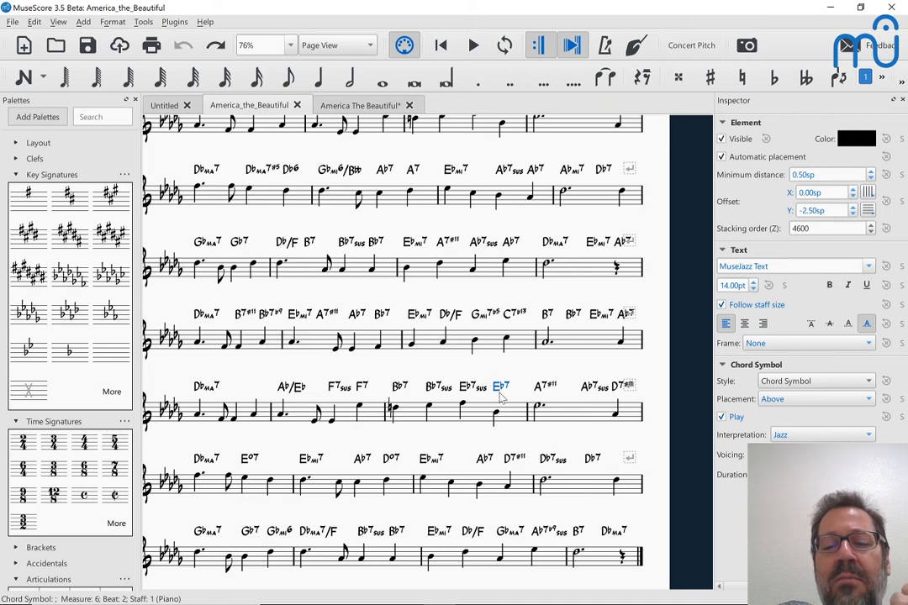
Play the D-flat major lead sheet from the A7#11 chord at the start of measure 24
{"action": "left_click", "coordinate": [542, 391]}
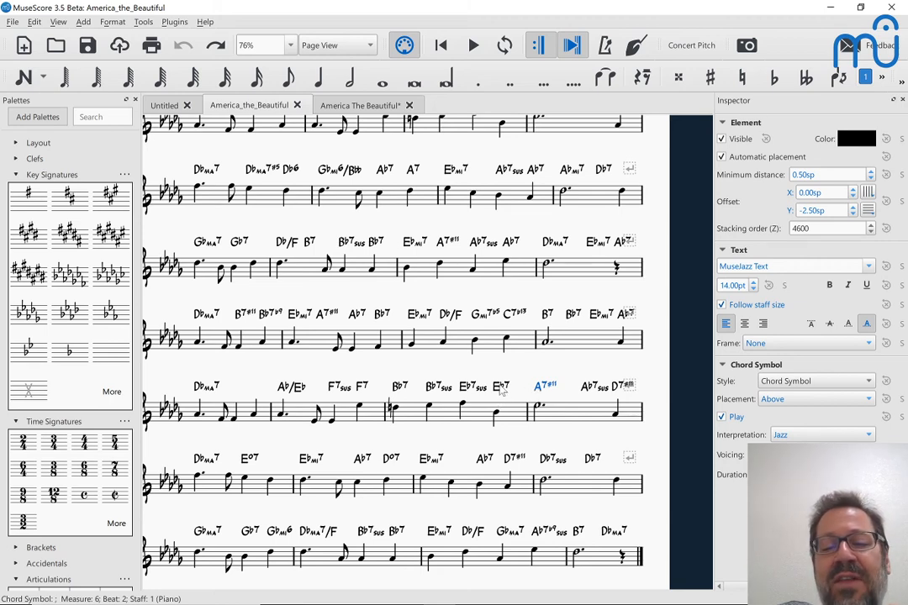
{"action": "double_click", "coordinate": [543, 386]}
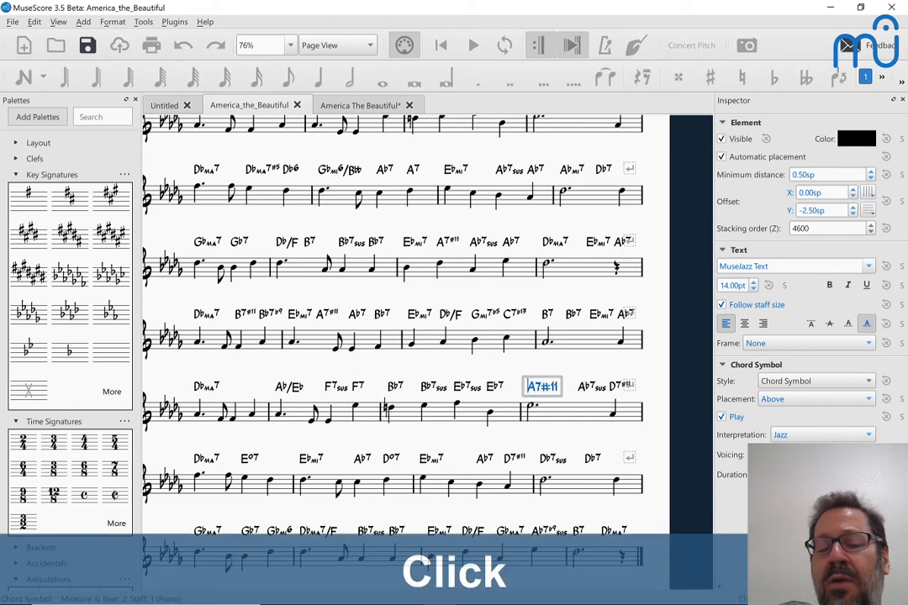
{"action": "key", "text": "Escape"}
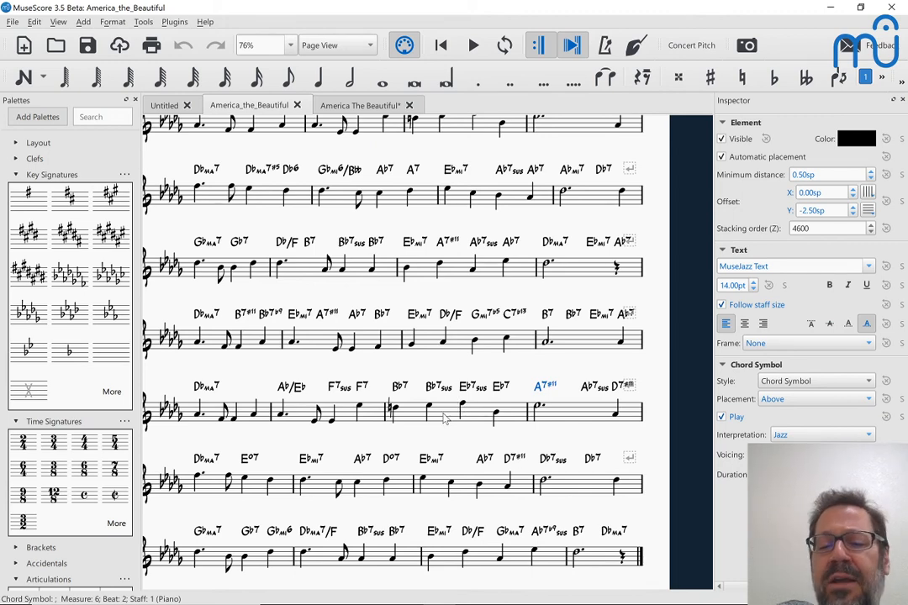
{"action": "key", "text": "space"}
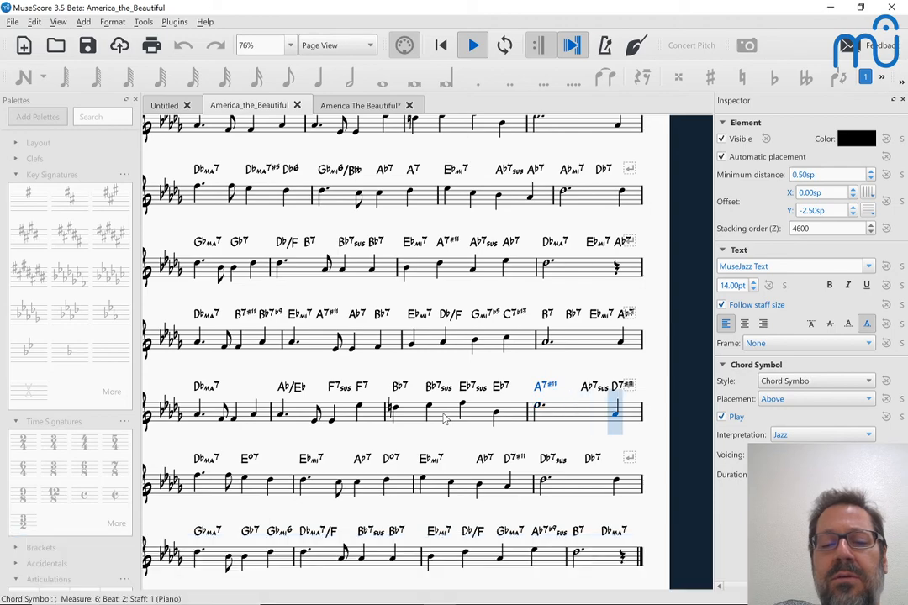
Glance at the hymn sheet image in Chrome and return to the working America The Beautiful score in MuseScore
{"action": "key", "text": "alt+Tab"}
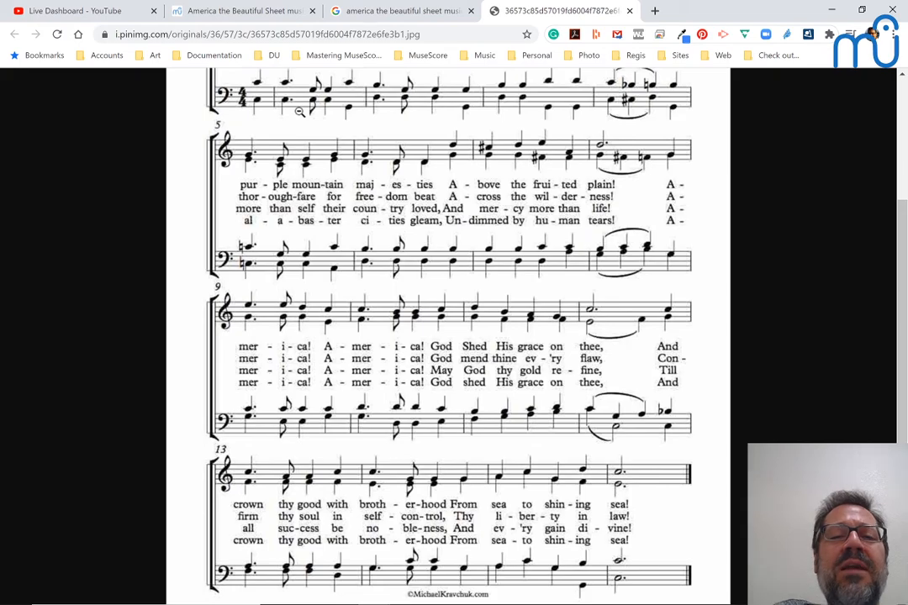
{"action": "key", "text": "alt+Tab"}
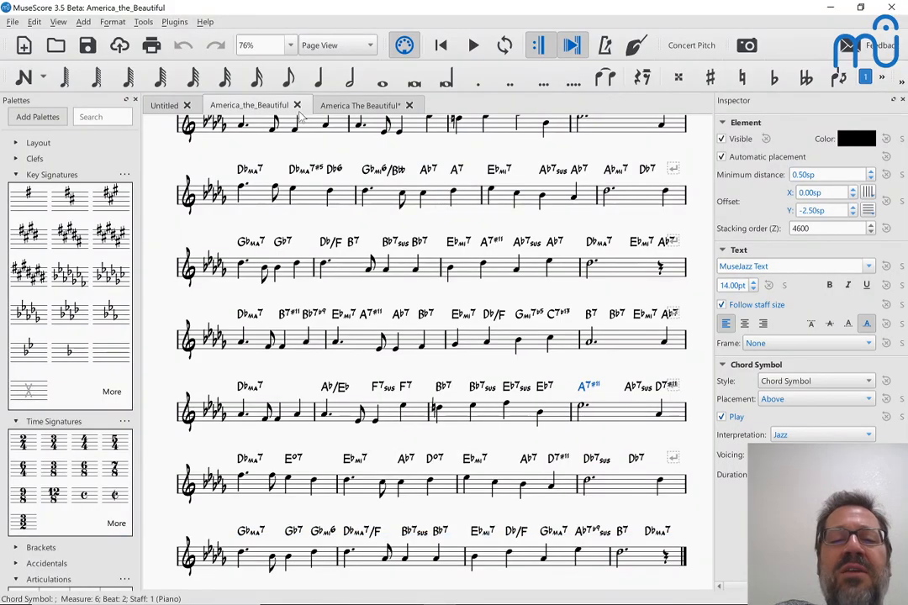
{"action": "left_click", "coordinate": [357, 107]}
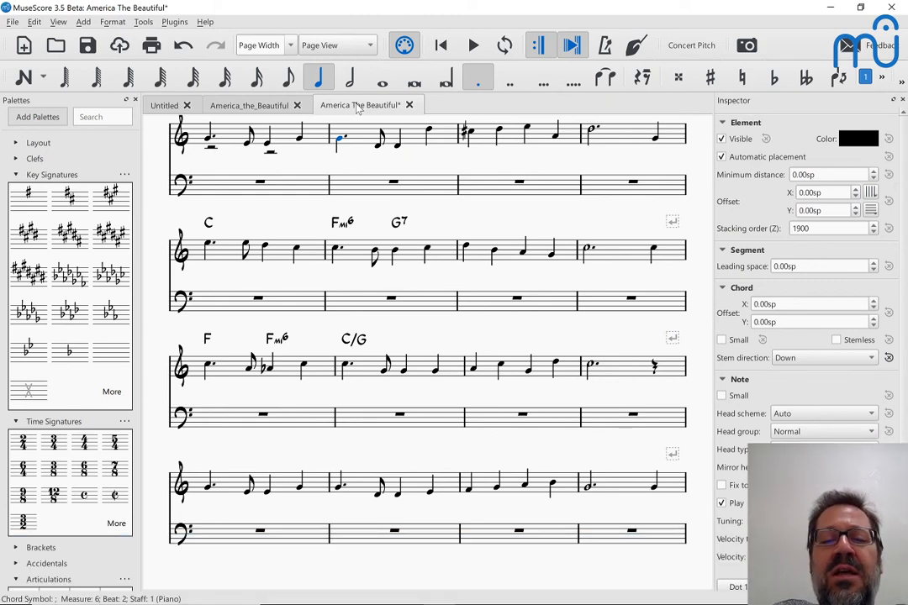
Switch to the Chrome window showing the mail inbox and open the bookmarked Mastering MuseScore School site in a new tab
{"action": "key", "text": "alt+Tab"}
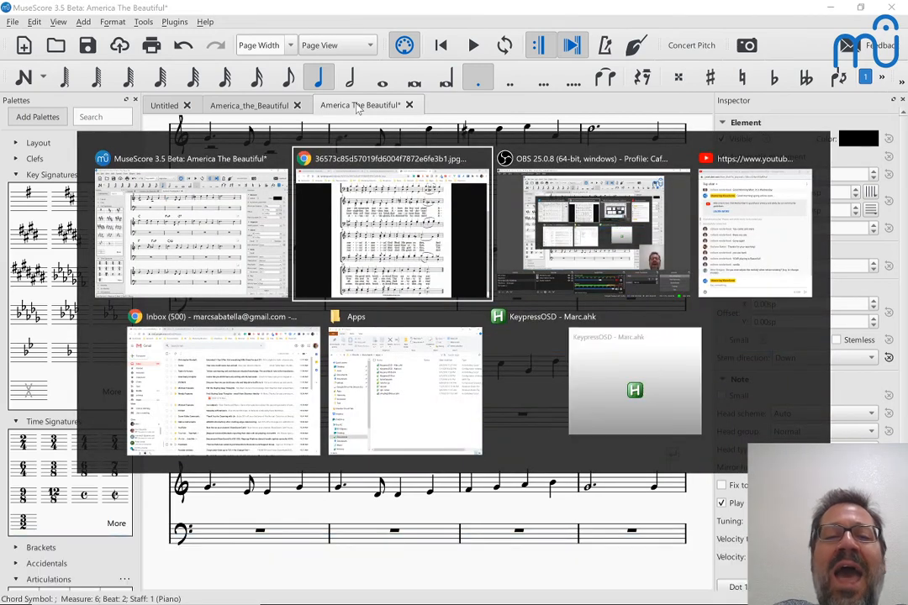
{"action": "key", "text": "shift+alt+Tab"}
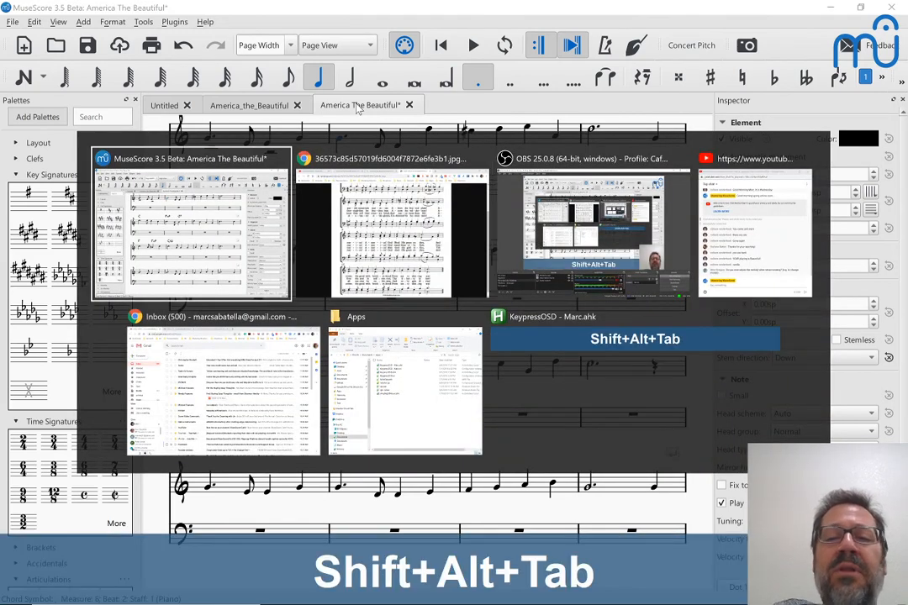
{"action": "key", "text": "alt+Tab"}
{"action": "key", "text": "alt+Tab"}
{"action": "key", "text": "alt+Tab"}
{"action": "key", "text": "alt+Tab"}
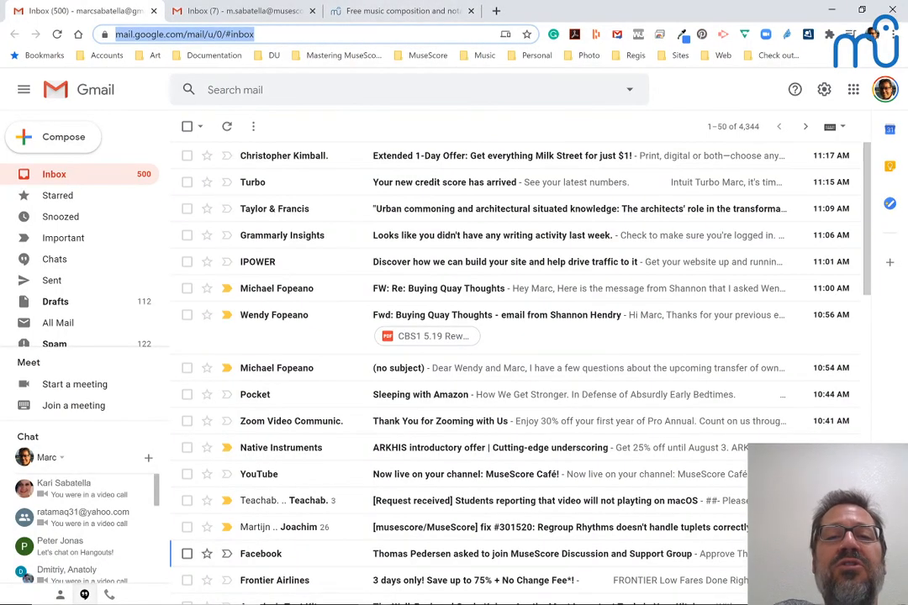
{"action": "left_click", "coordinate": [495, 10]}
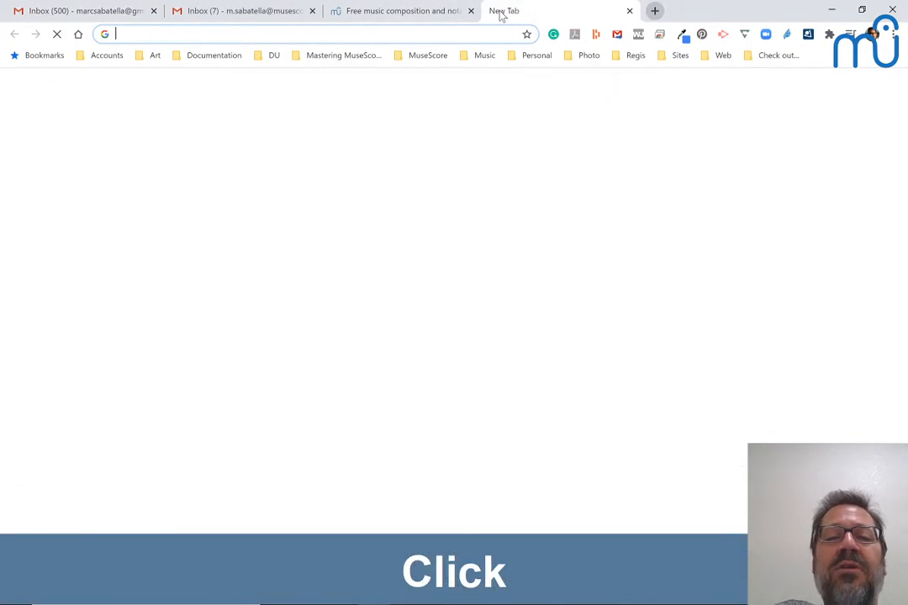
{"action": "left_click", "coordinate": [356, 54]}
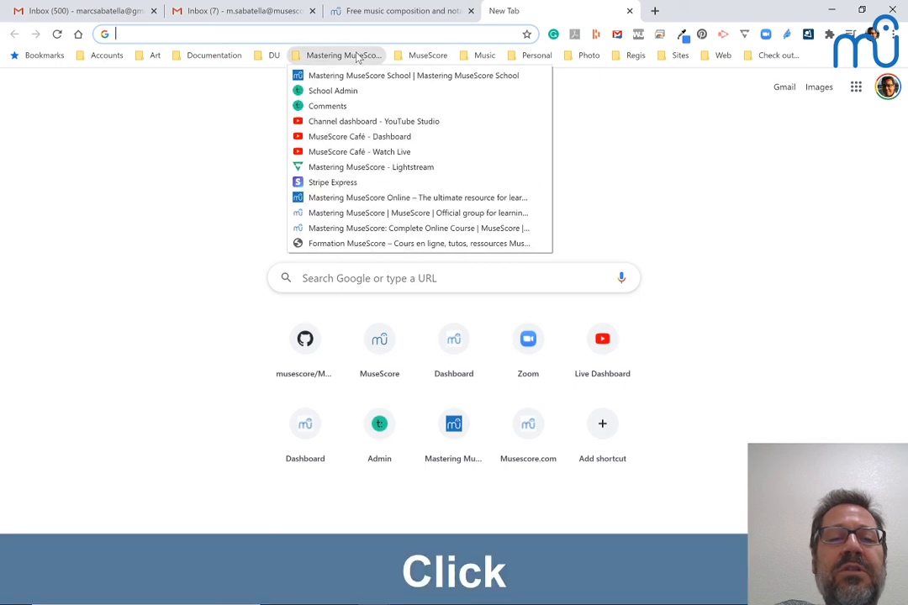
{"action": "left_click", "coordinate": [341, 76]}
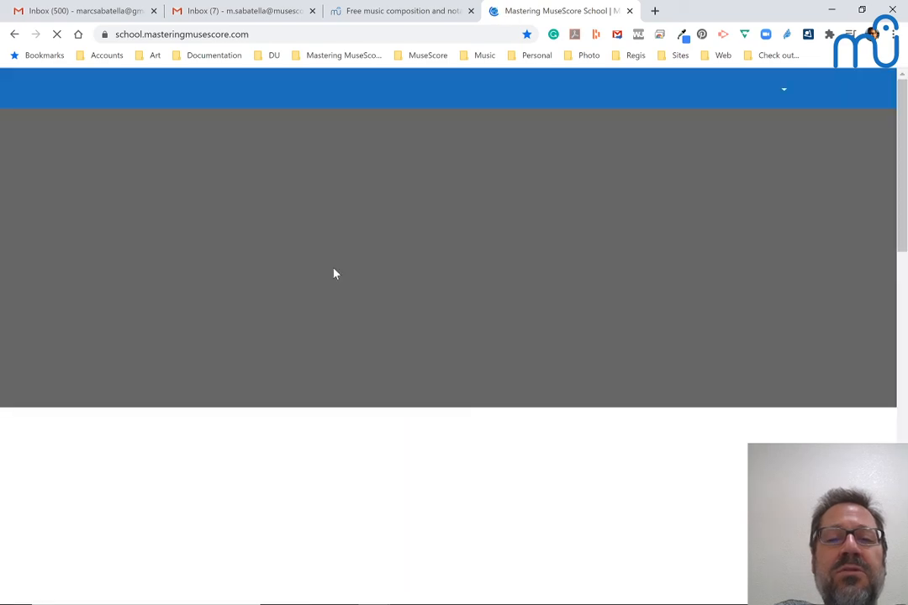
Look over the school's home page and go to its harmony course page at school.masteringmusescore.com/p/harmony
{"action": "scroll", "coordinate": [358, 377], "scroll_direction": "down", "scroll_amount": 4}
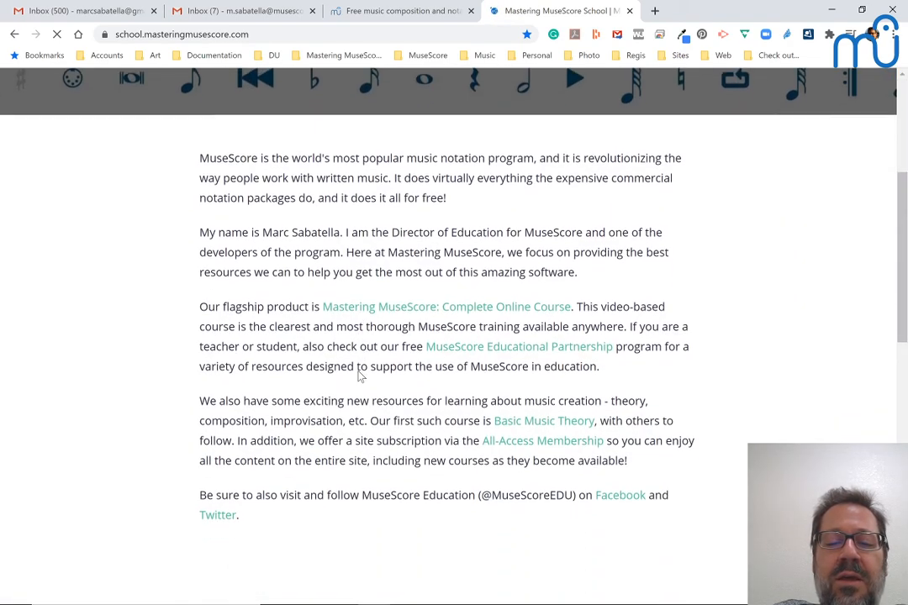
{"action": "scroll", "coordinate": [371, 307], "scroll_direction": "up", "scroll_amount": 3}
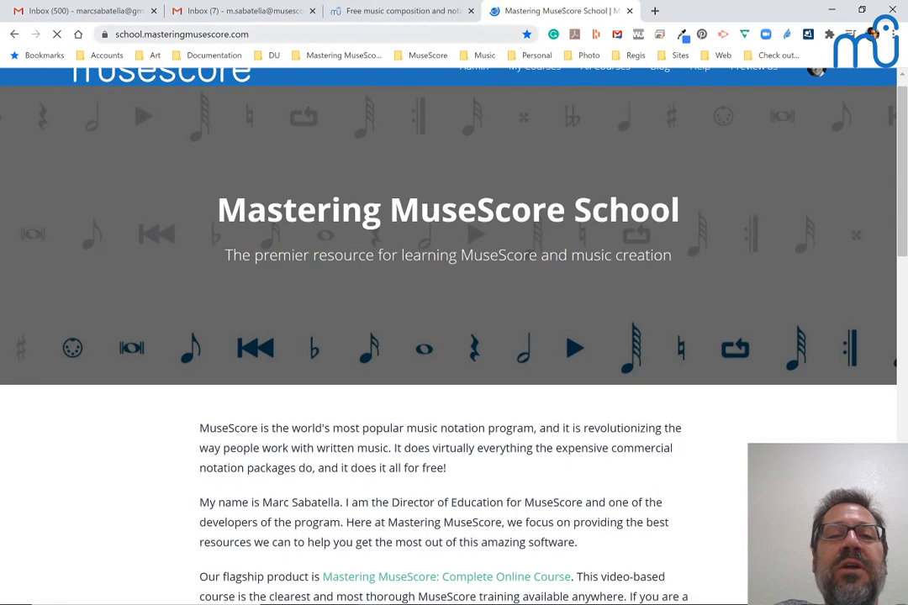
{"action": "left_click", "coordinate": [336, 34]}
{"action": "key", "text": "Right"}
{"action": "type", "text": "/p/"}
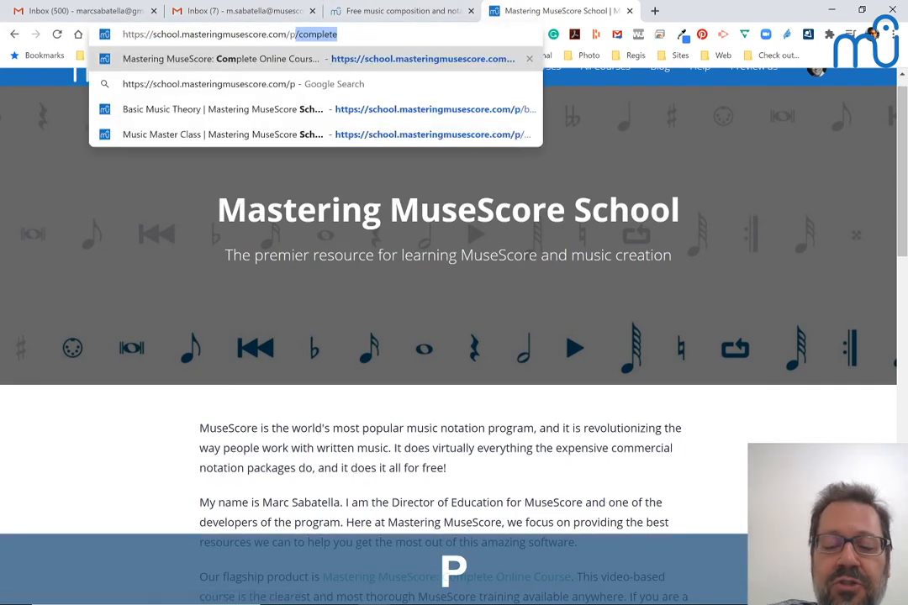
{"action": "type", "text": "harmony"}
{"action": "key", "text": "Return"}
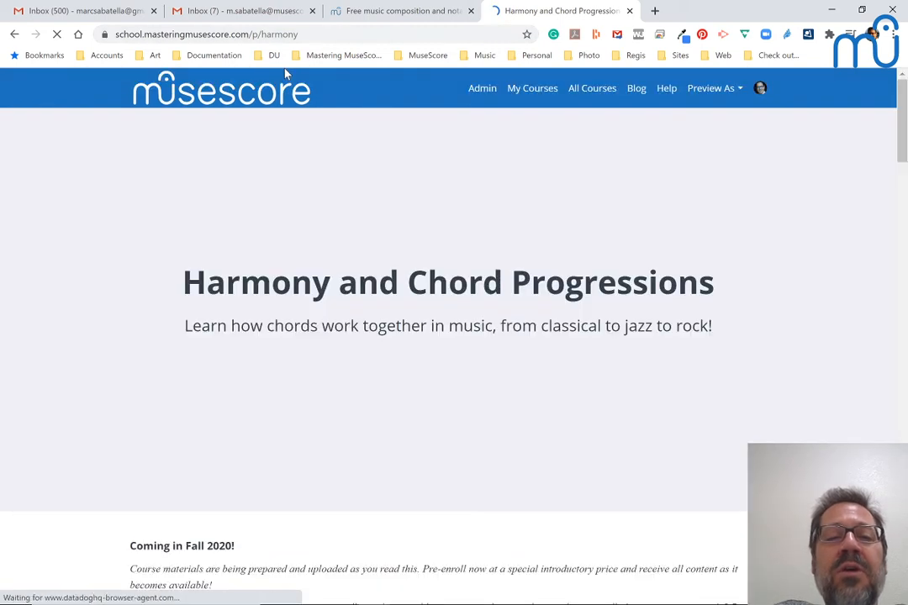
Preview the America the Beautiful, Part 1 lecture from the course curriculum and return to the harmony course page
{"action": "scroll", "coordinate": [235, 332], "scroll_direction": "down", "scroll_amount": 8}
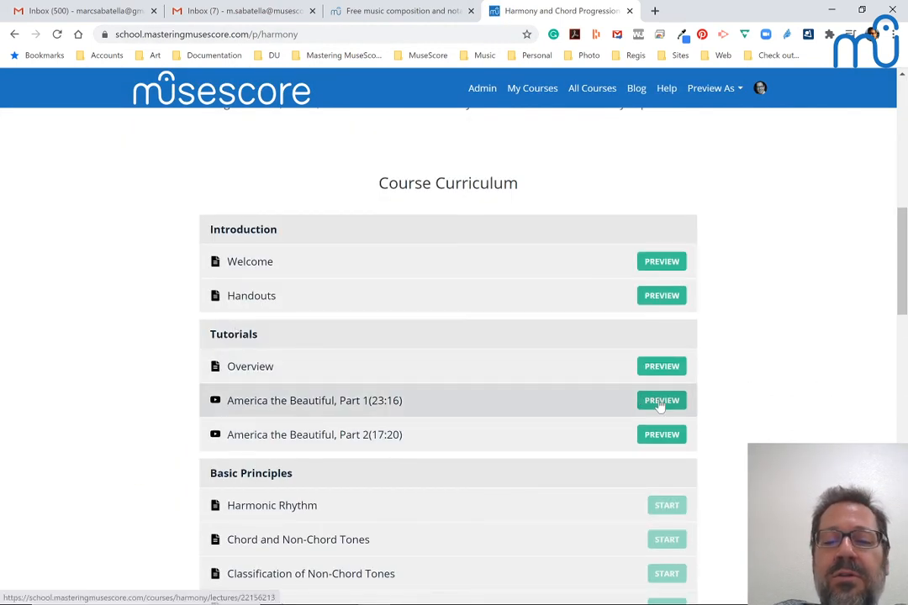
{"action": "left_click", "coordinate": [364, 410]}
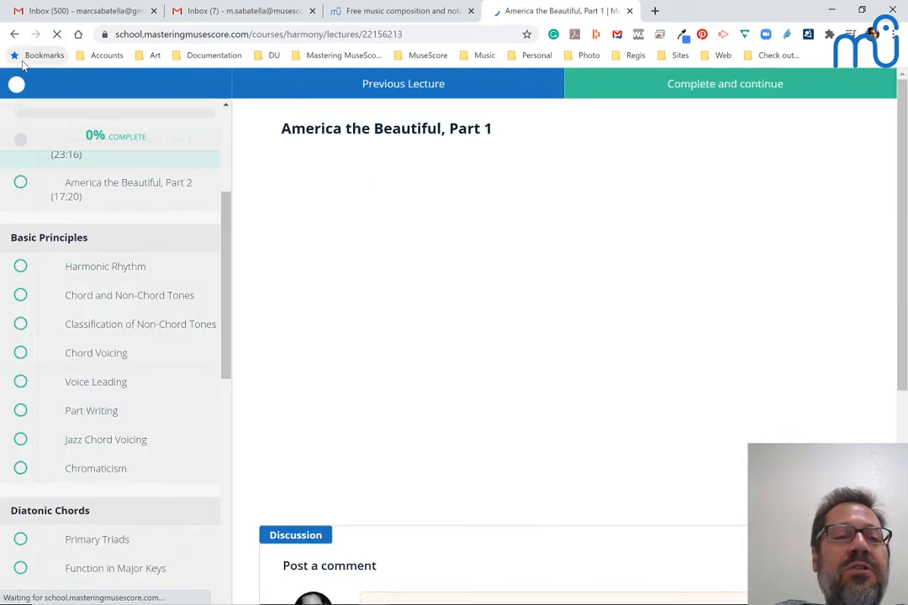
{"action": "left_click", "coordinate": [15, 35]}
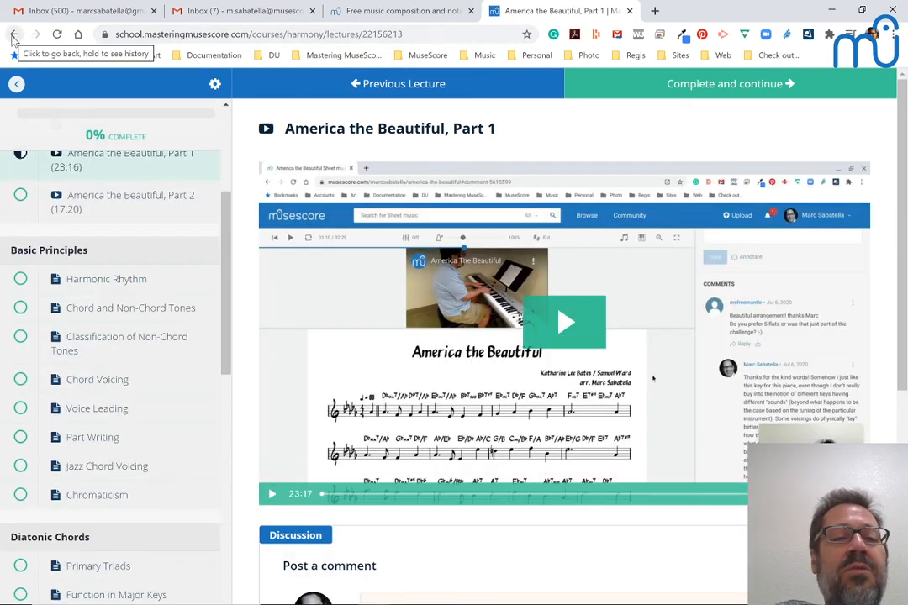
{"action": "left_click", "coordinate": [15, 35]}
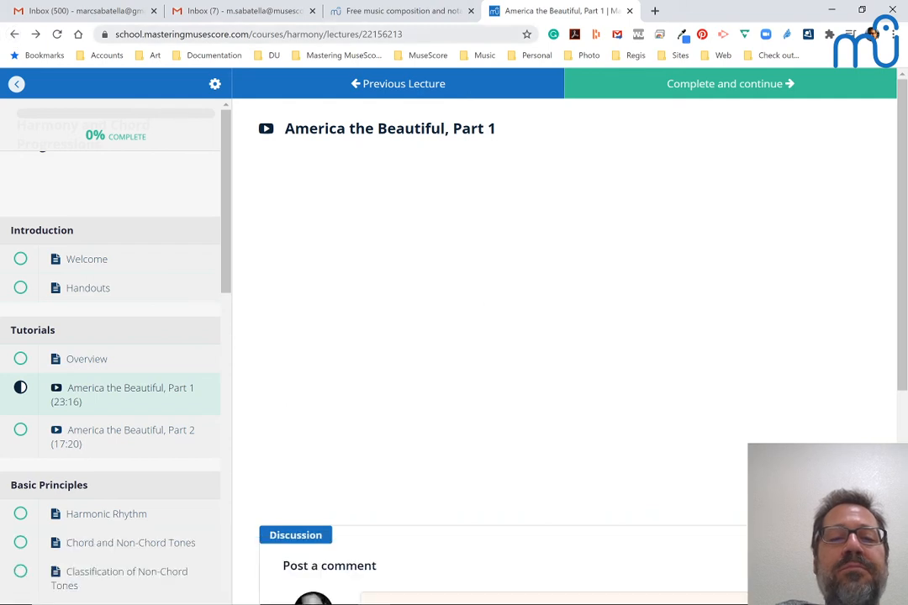
{"action": "left_click", "coordinate": [10, 39]}
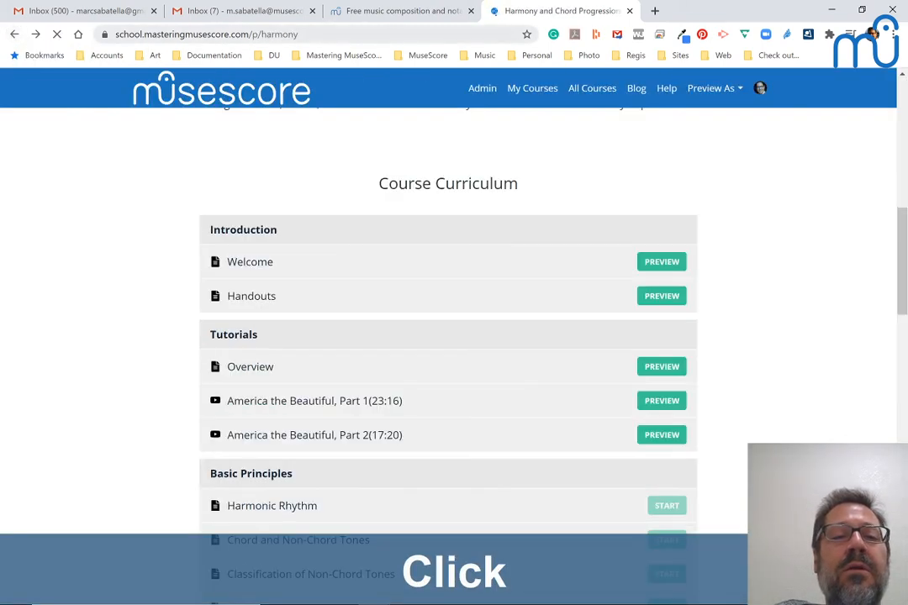
Copy the harmony course page's web address and switch to the YouTube live chat window
{"action": "left_click", "coordinate": [206, 35]}
{"action": "key", "text": "ctrl+c"}
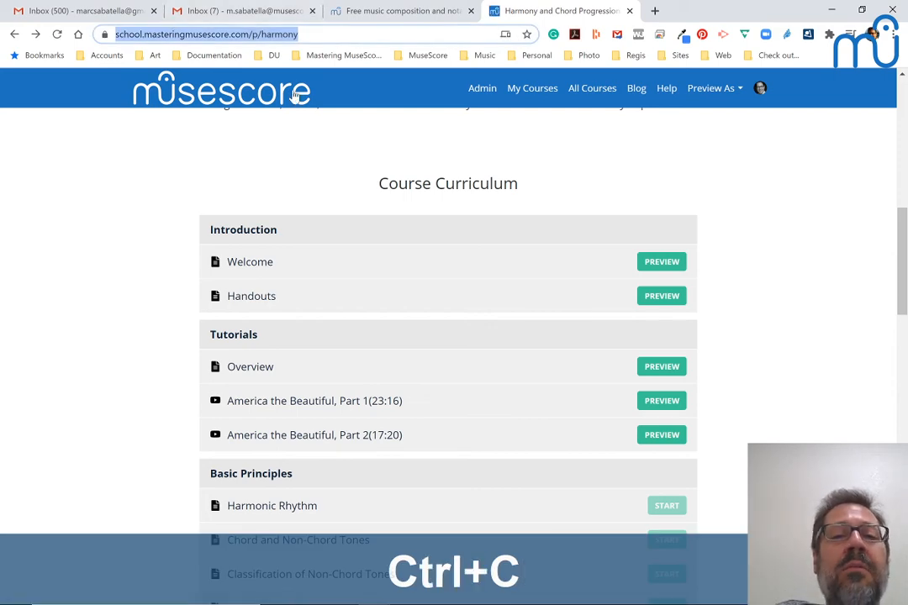
{"action": "key", "text": "alt+Tab"}
{"action": "key", "text": "Tab"}
{"action": "key", "text": "Tab"}
{"action": "key", "text": "Tab"}
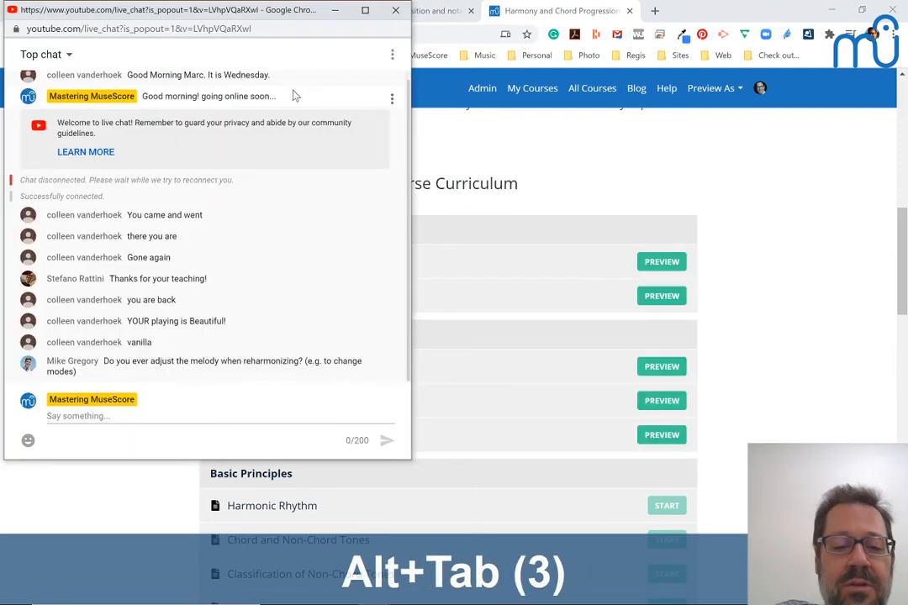
Post "Harmony course (in development, but free preview of tutorial on this arrangement):" followed by the copied course link in the live chat
{"action": "key", "text": "shift+h"}
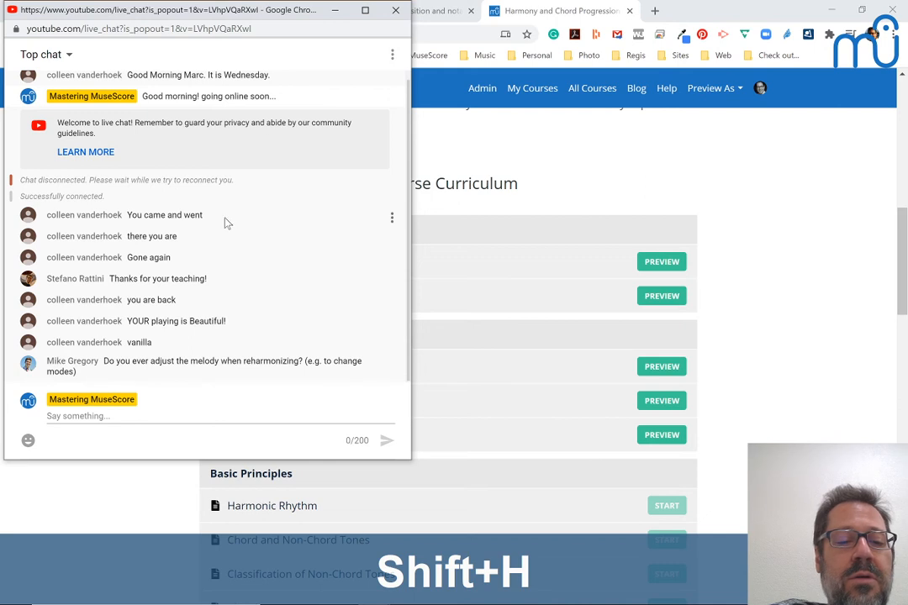
{"action": "left_click", "coordinate": [113, 415]}
{"action": "type", "text": "Ha"}
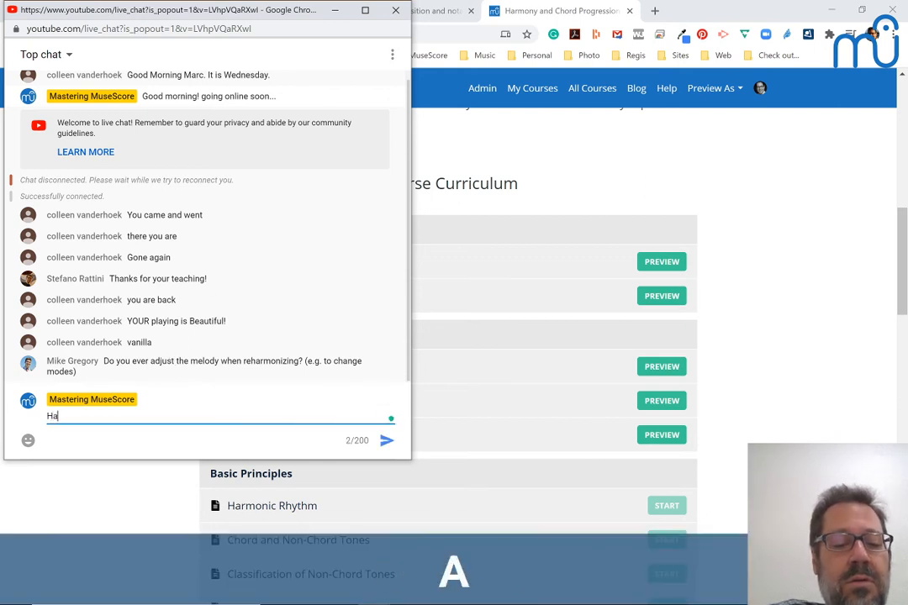
{"action": "type", "text": "rmony course "}
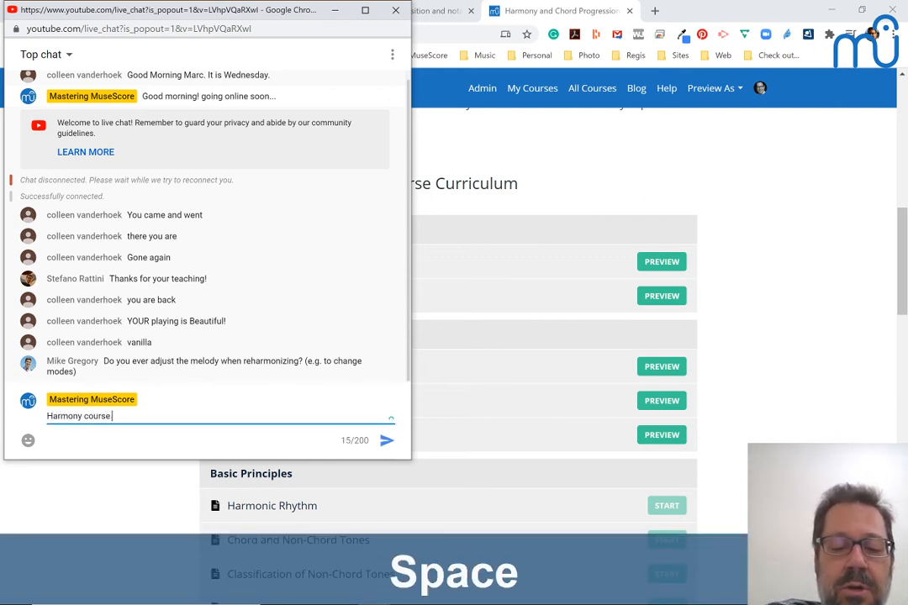
{"action": "type", "text": "(in deve"}
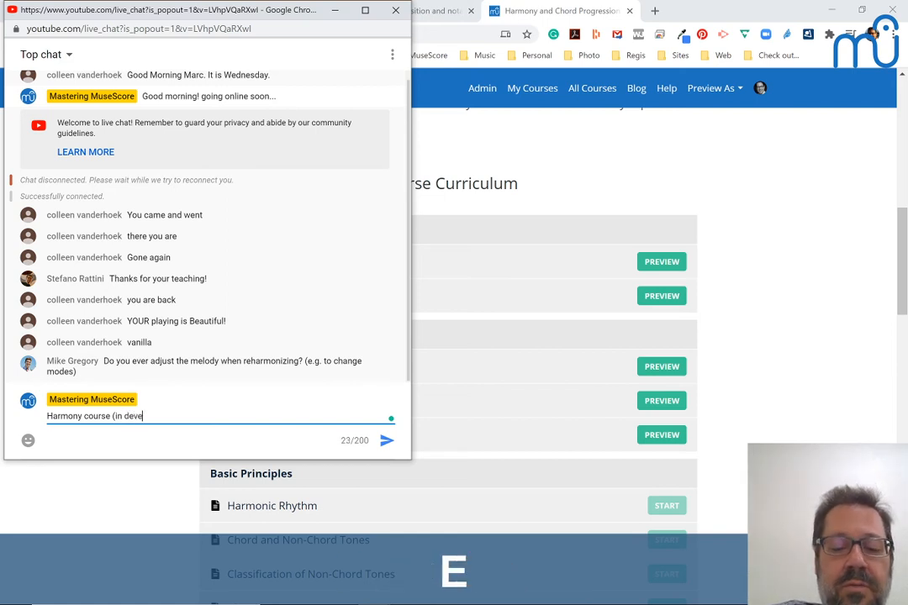
{"action": "type", "text": "lopme nt"}
{"action": "key", "text": "BackSpace"}
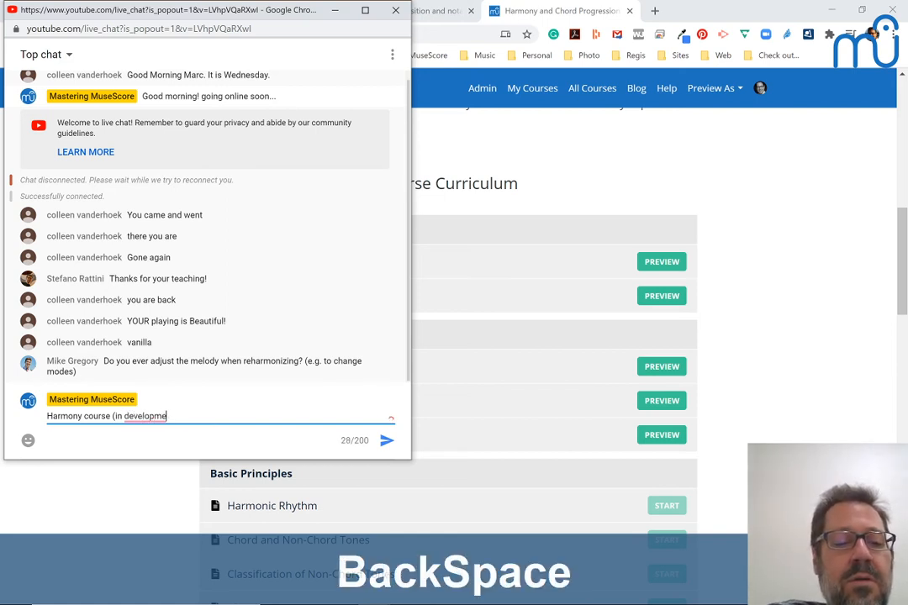
{"action": "type", "text": "nt, but "}
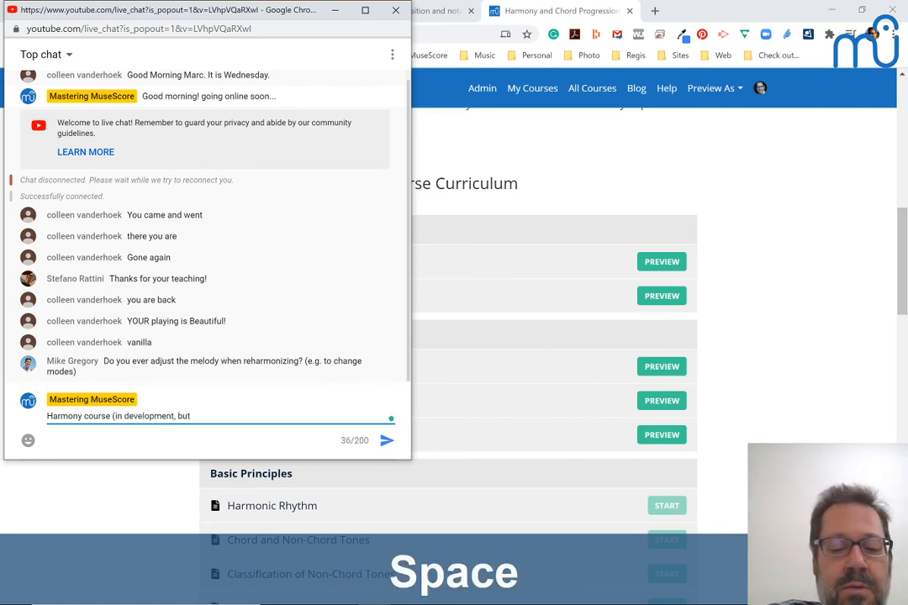
{"action": "type", "text": "free preview of"}
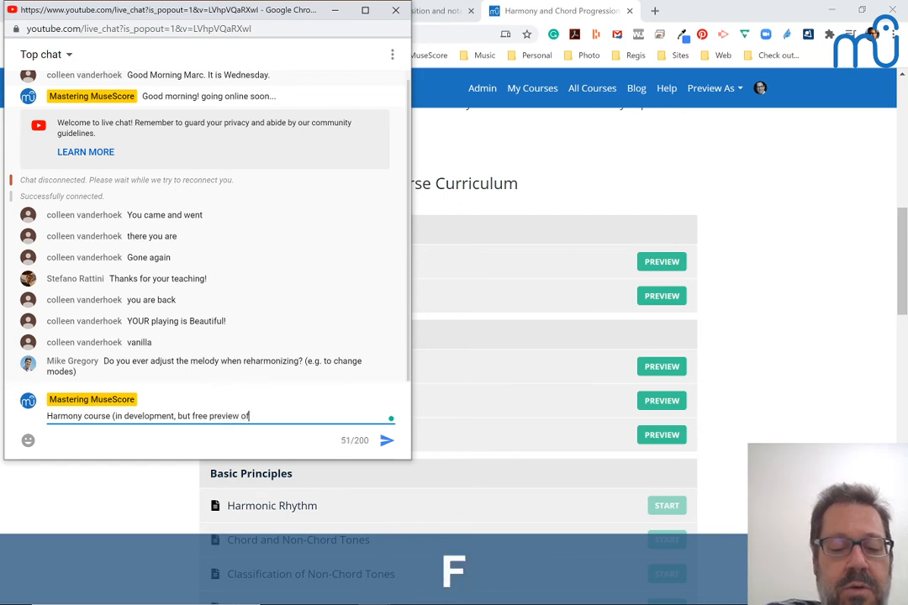
{"action": "type", "text": " tutoria"}
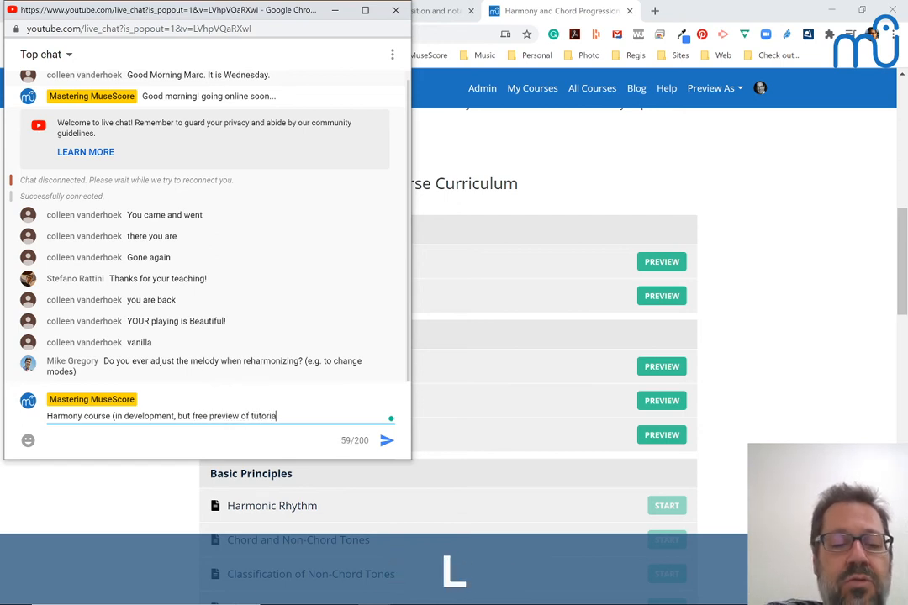
{"action": "type", "text": "l on this ar"}
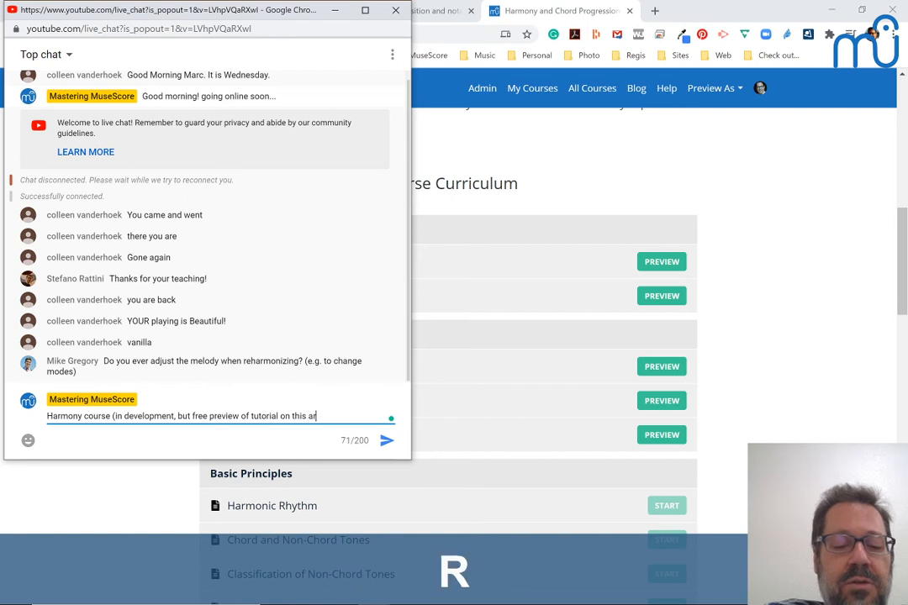
{"action": "type", "text": "rangement):"}
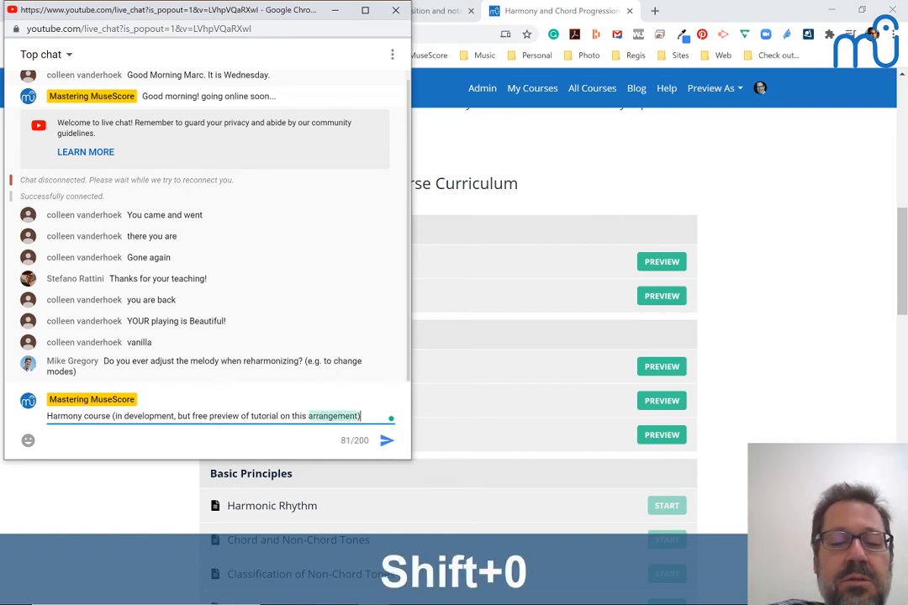
{"action": "key", "text": "ctrl+v"}
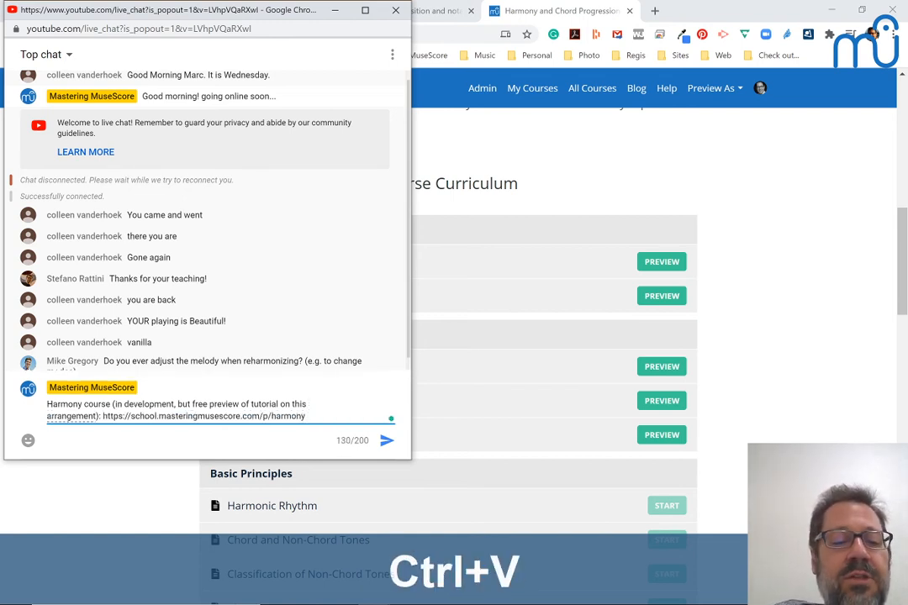
{"action": "key", "text": "Return"}
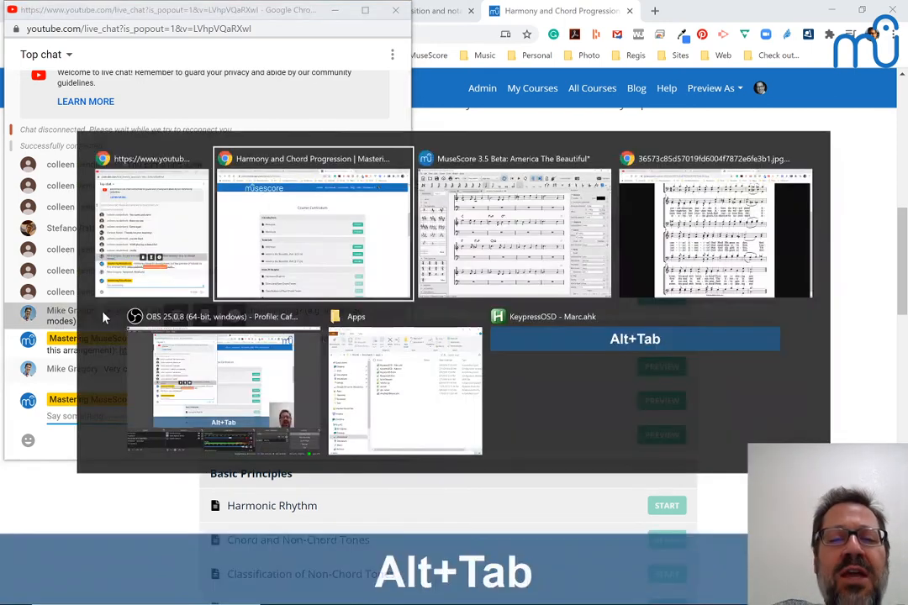
Switch to MuseScore to look at the America The Beautiful score and return to the YouTube live chat window
{"action": "key", "text": "alt+Tab"}
{"action": "key", "text": "alt+Tab"}
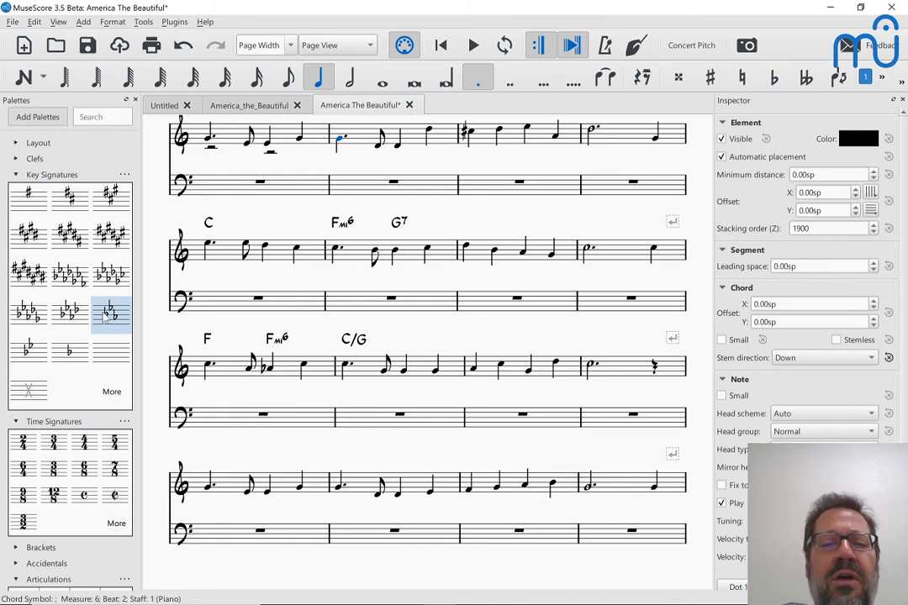
{"action": "key", "text": "alt+Tab"}
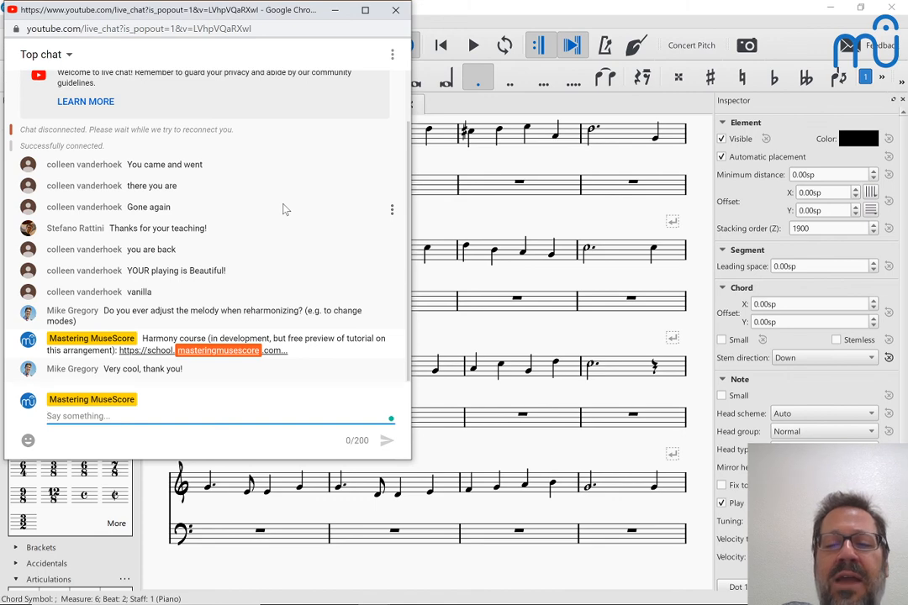
Switch to Telegram, open the MuseScore Engraving group chat and find the before-and-after note spacing images in its earlier messages
{"action": "mouse_move", "coordinate": [414, 603]}
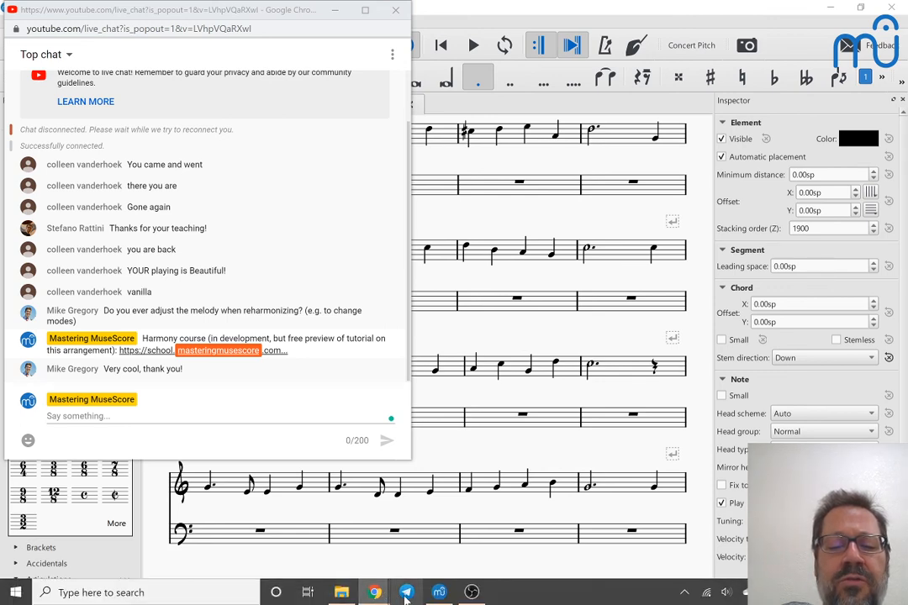
{"action": "left_click", "coordinate": [406, 593]}
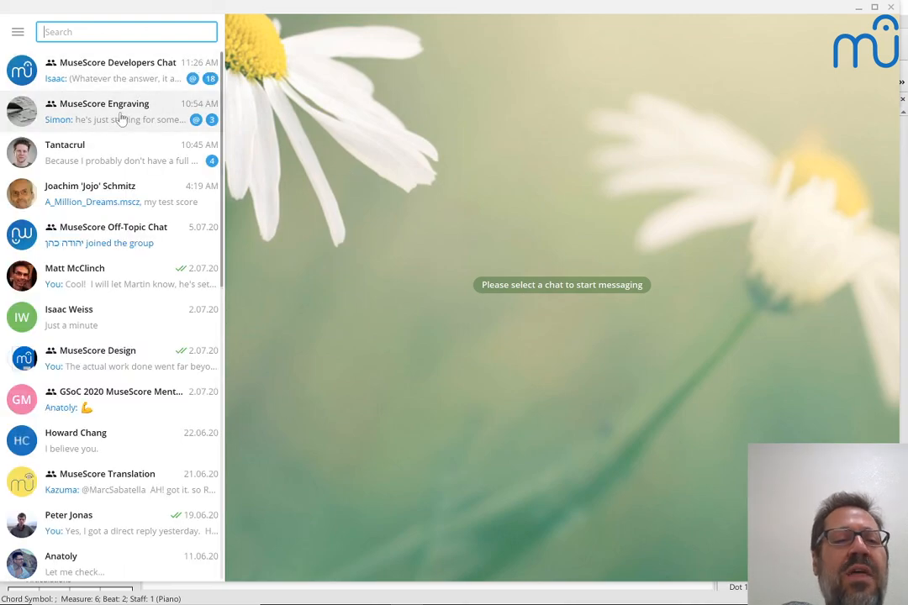
{"action": "left_click", "coordinate": [120, 119]}
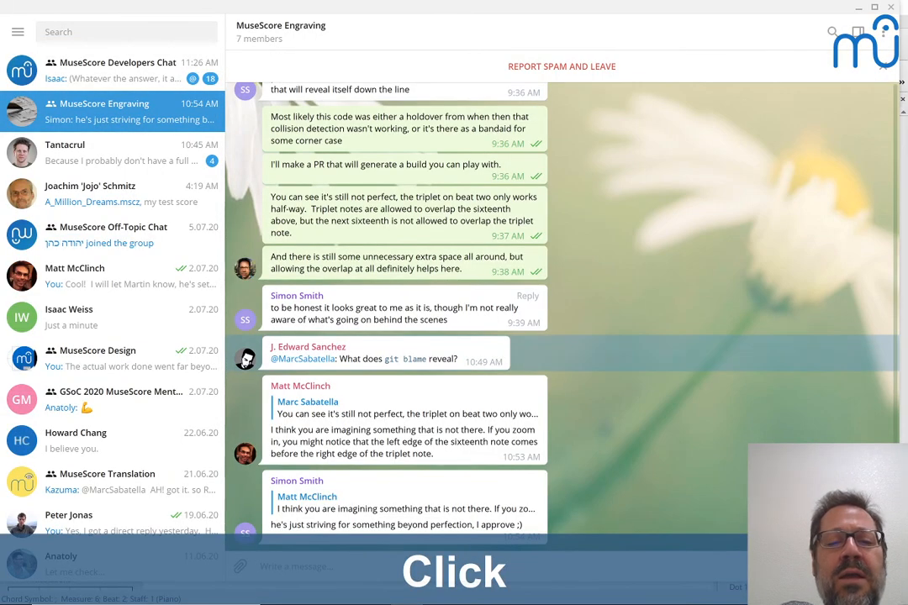
{"action": "scroll", "coordinate": [402, 294], "scroll_direction": "up", "scroll_amount": 8}
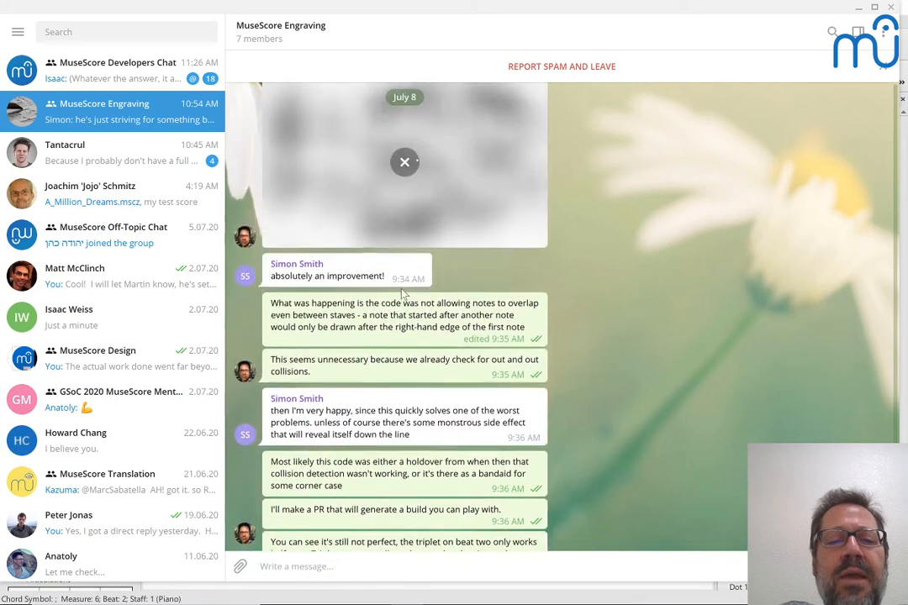
{"action": "scroll", "coordinate": [402, 294], "scroll_direction": "up", "scroll_amount": 3}
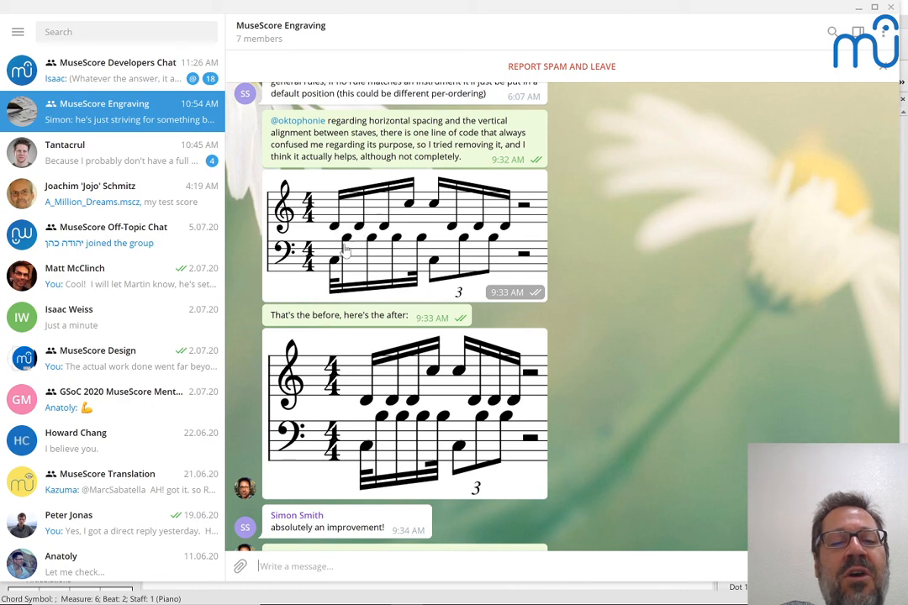
View the "before" notation image enlarged, close it and enlarge the "after" image to compare the note spacing
{"action": "left_click", "coordinate": [346, 247]}
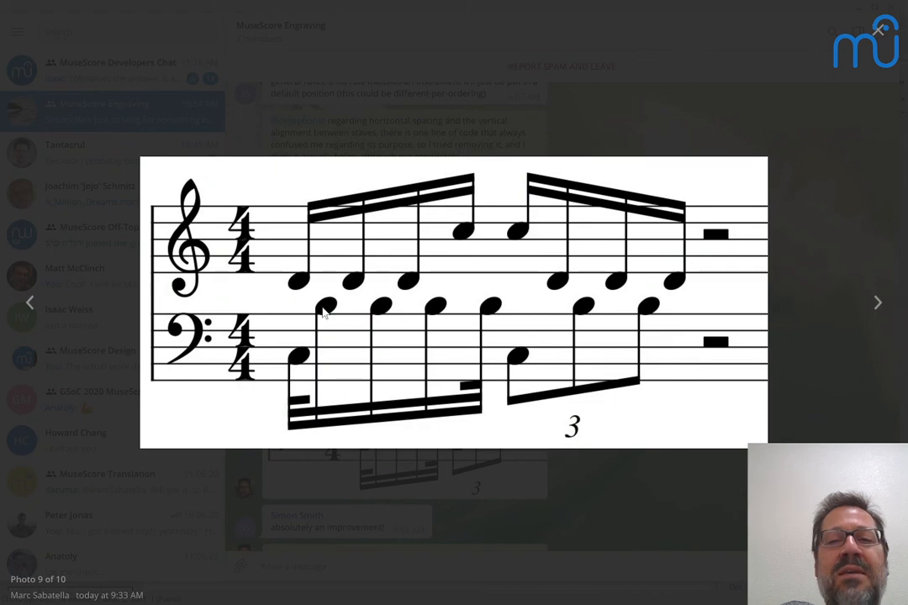
{"action": "left_click", "coordinate": [879, 32]}
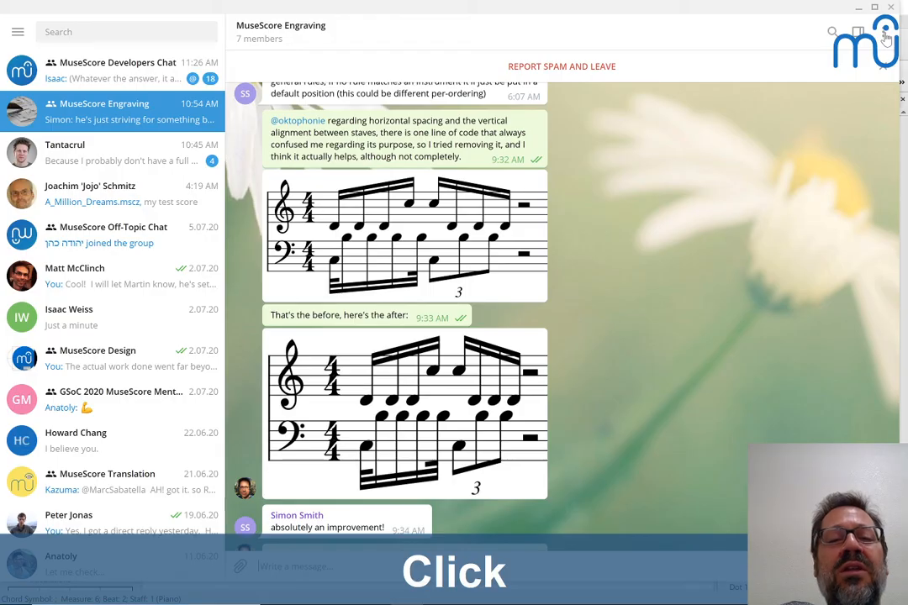
{"action": "left_click", "coordinate": [430, 395]}
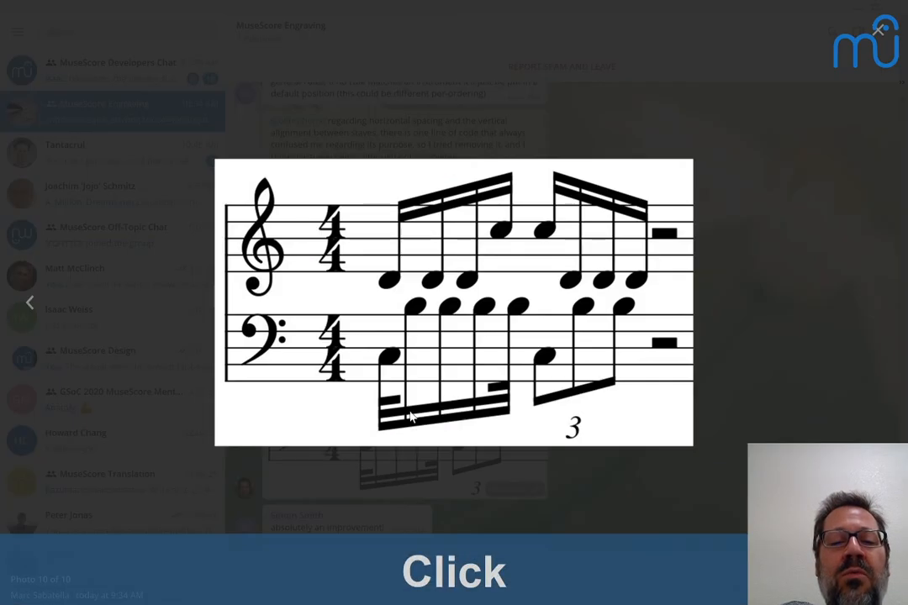